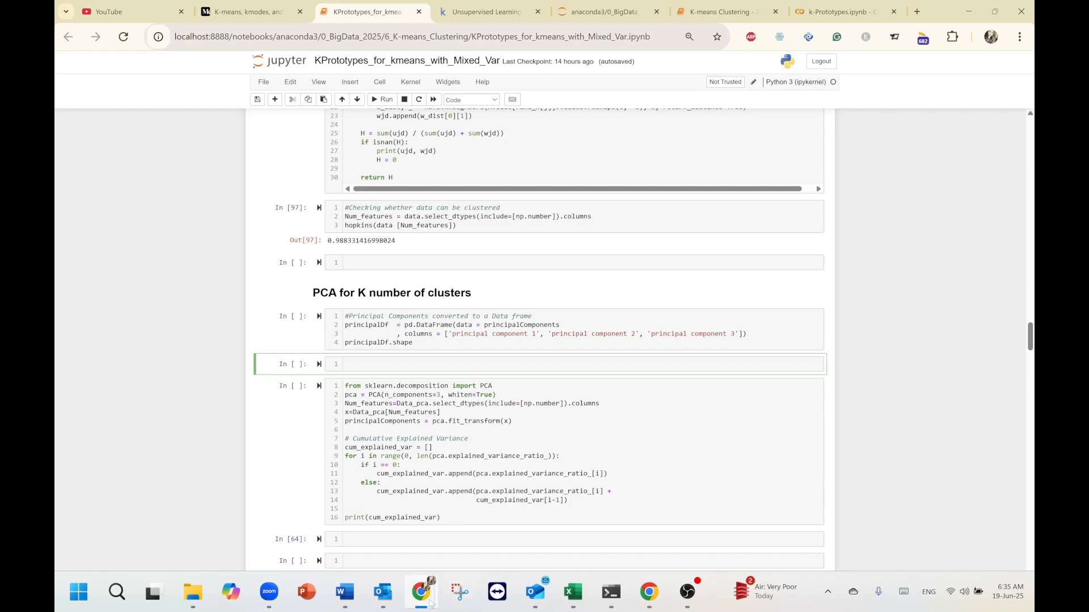
# Switch to the Moodle Digital Marketing course, collapse the Project- II section and expand the Capstone Project : Google Ads section
pyautogui.moveTo(421, 592)
pyautogui.click(470, 550)
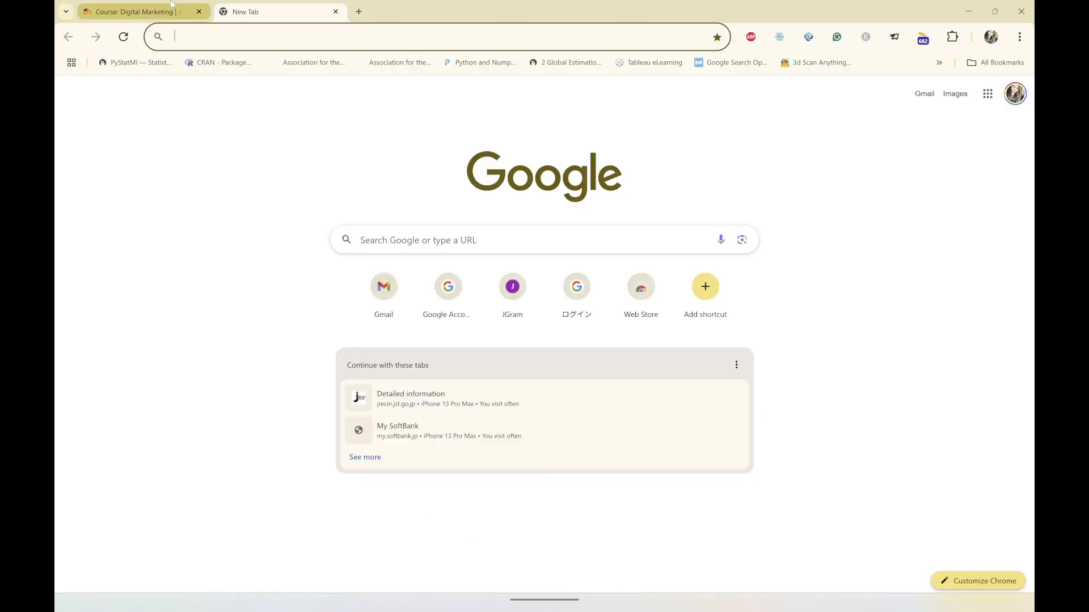
pyautogui.hotkey('ctrl', 'shift', 'Tab')
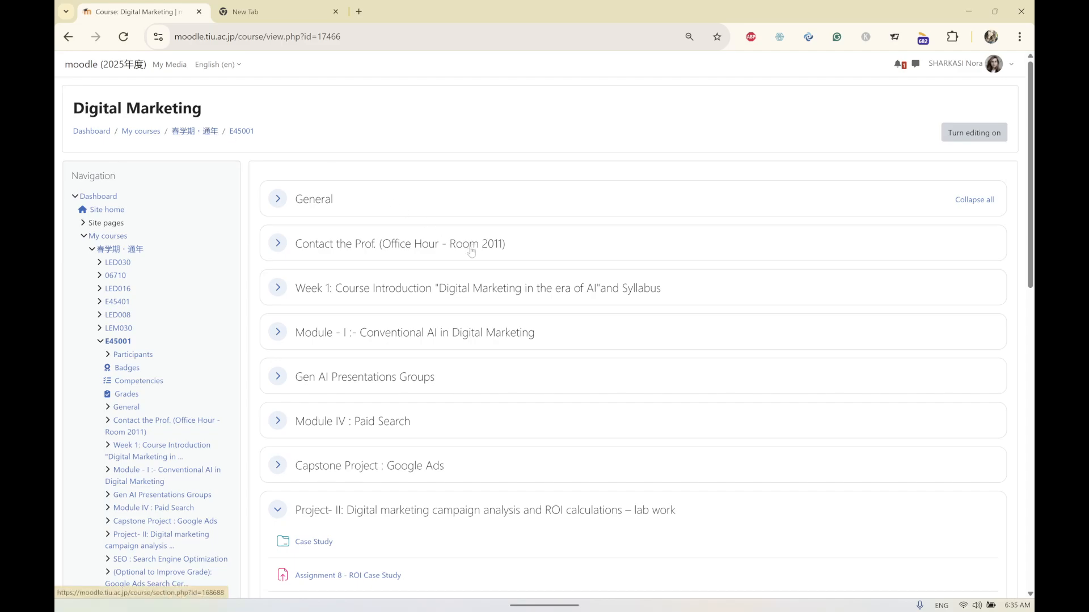
pyautogui.scroll(-3, 471, 249)
pyautogui.scroll(-1, 457, 262)
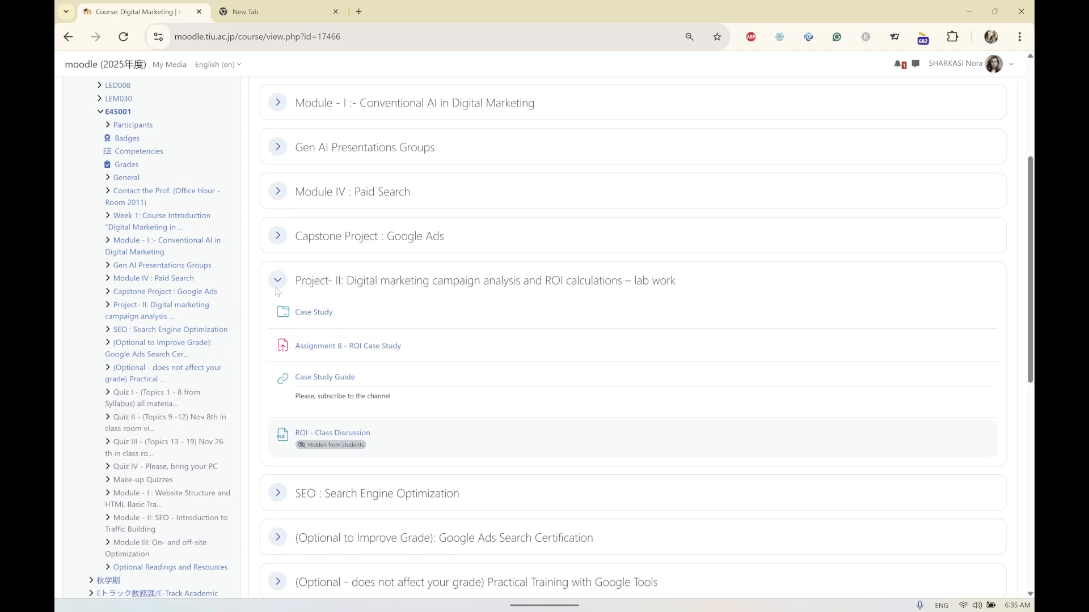
pyautogui.click(278, 279)
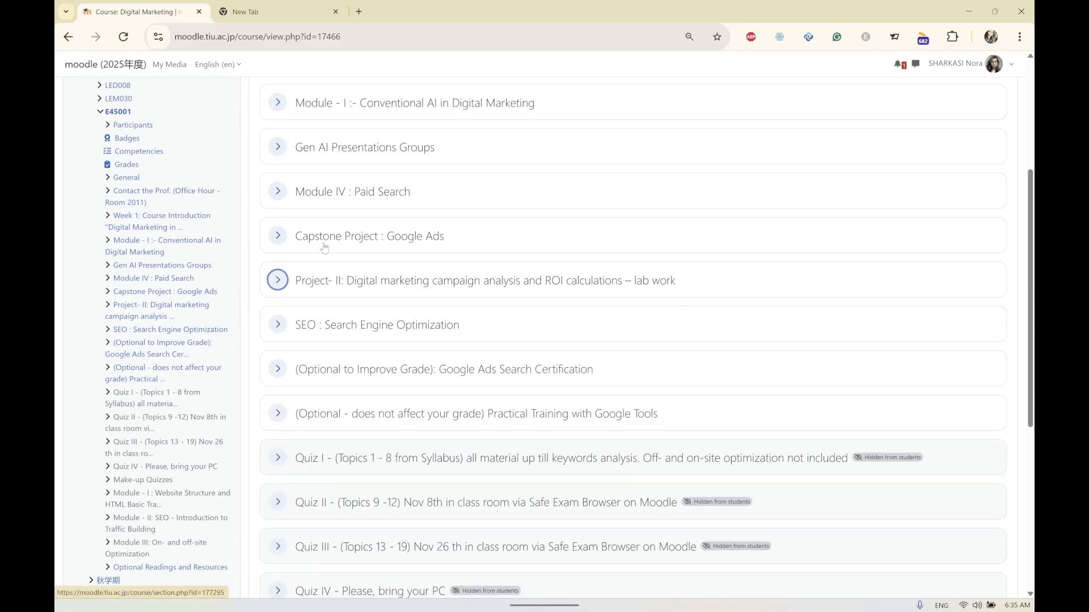
pyautogui.click(294, 238)
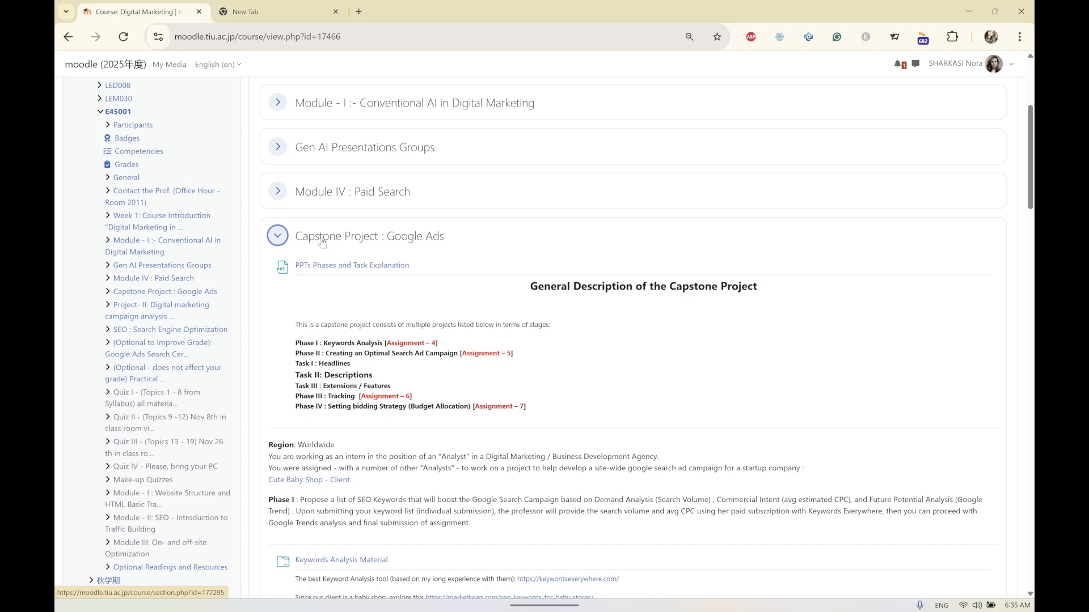
# Open Assignment 7 : Google Ads Planning and Budget Allocation from Phase IV in a new tab and show its page
pyautogui.scroll(-5, 475, 311)
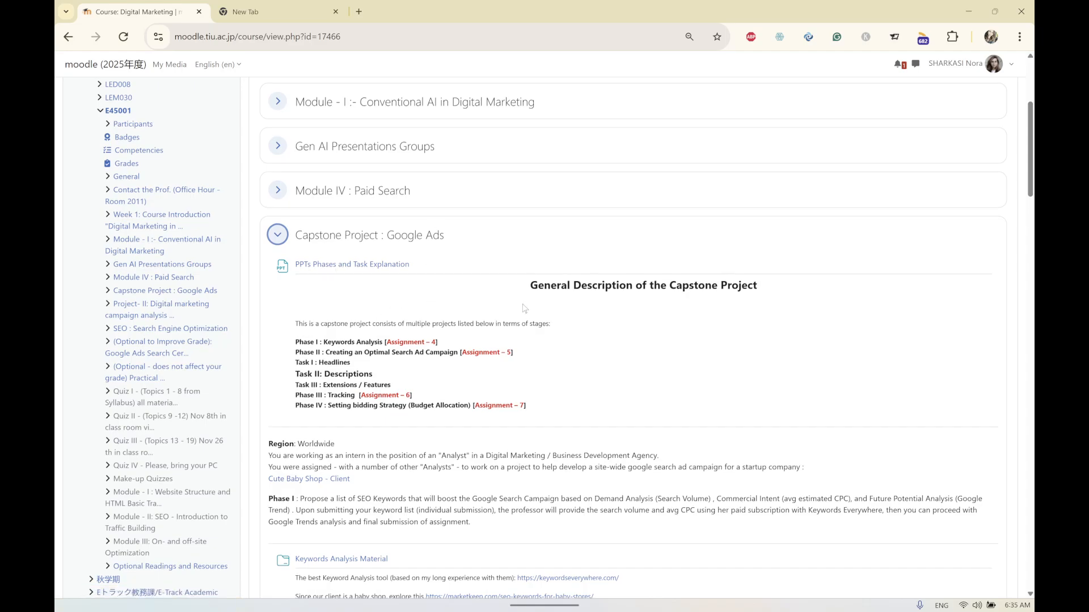
pyautogui.scroll(-2, 475, 312)
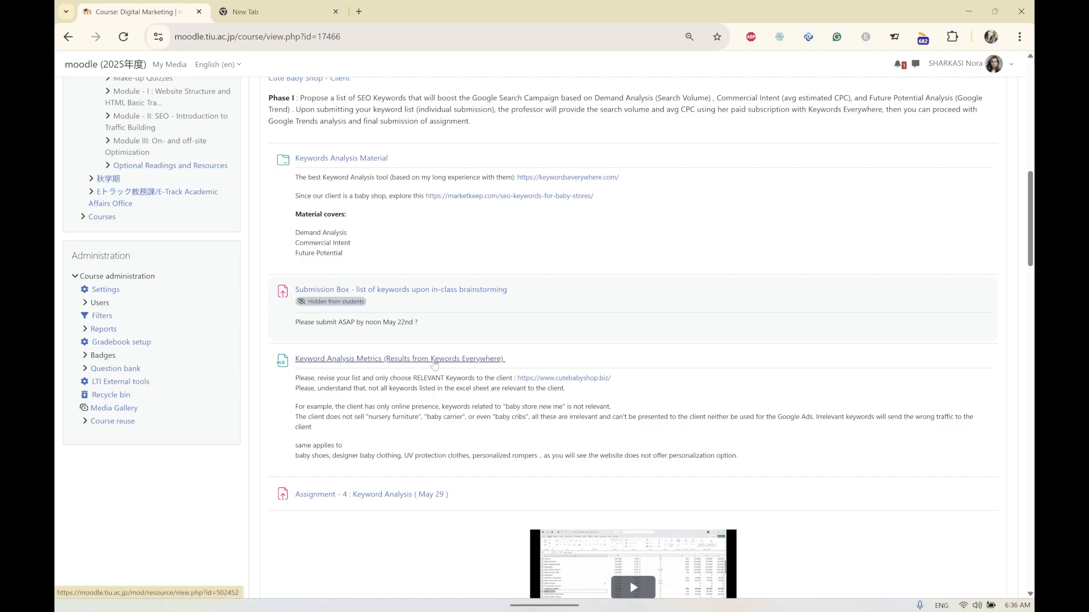
pyautogui.scroll(-10, 435, 370)
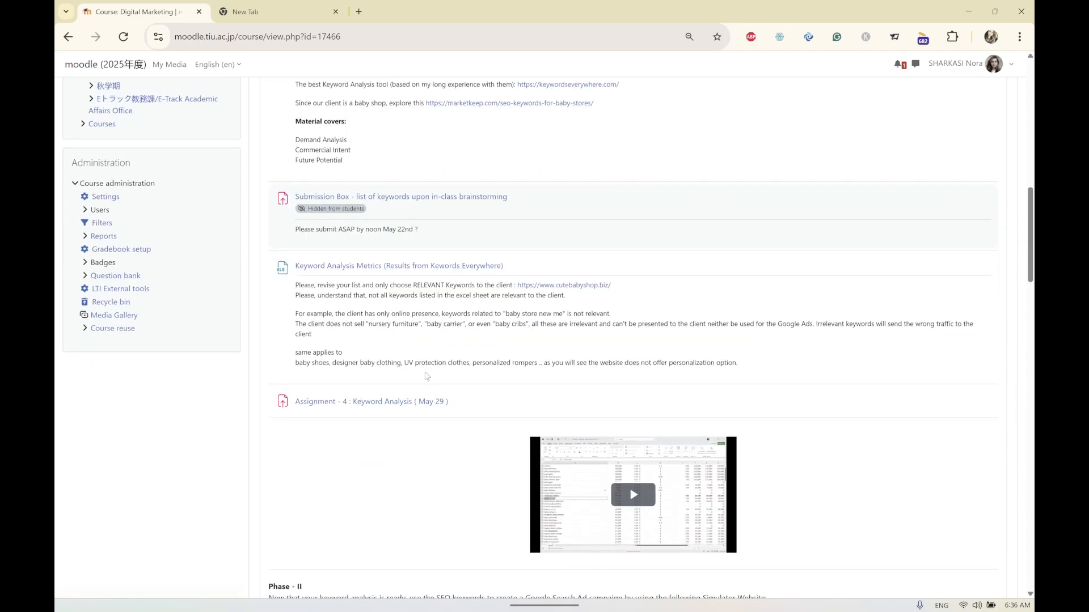
pyautogui.scroll(-10, 427, 376)
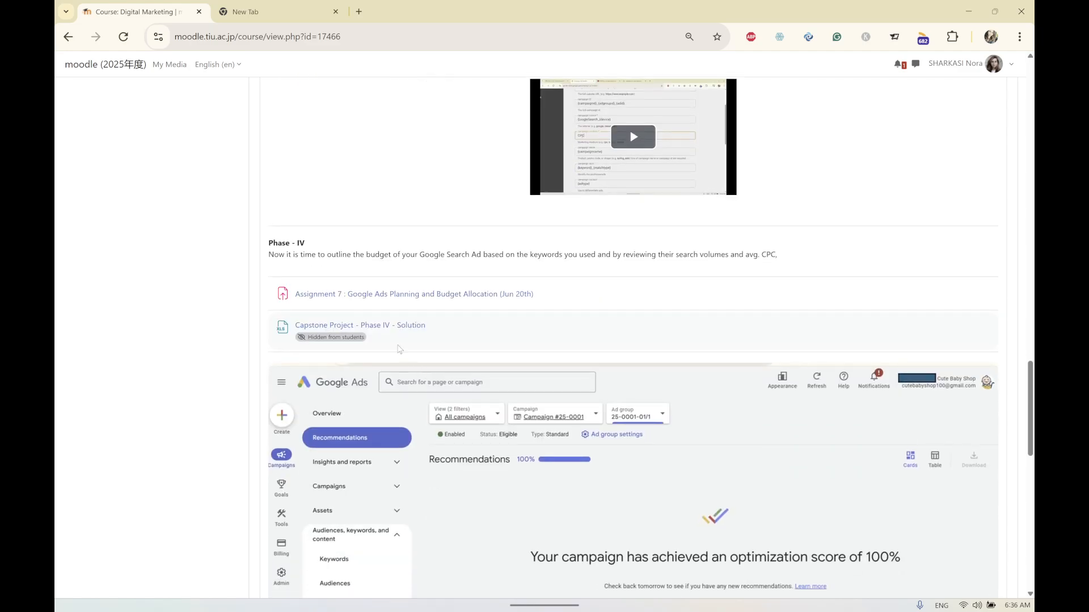
pyautogui.rightClick(343, 296)
pyautogui.click(387, 310)
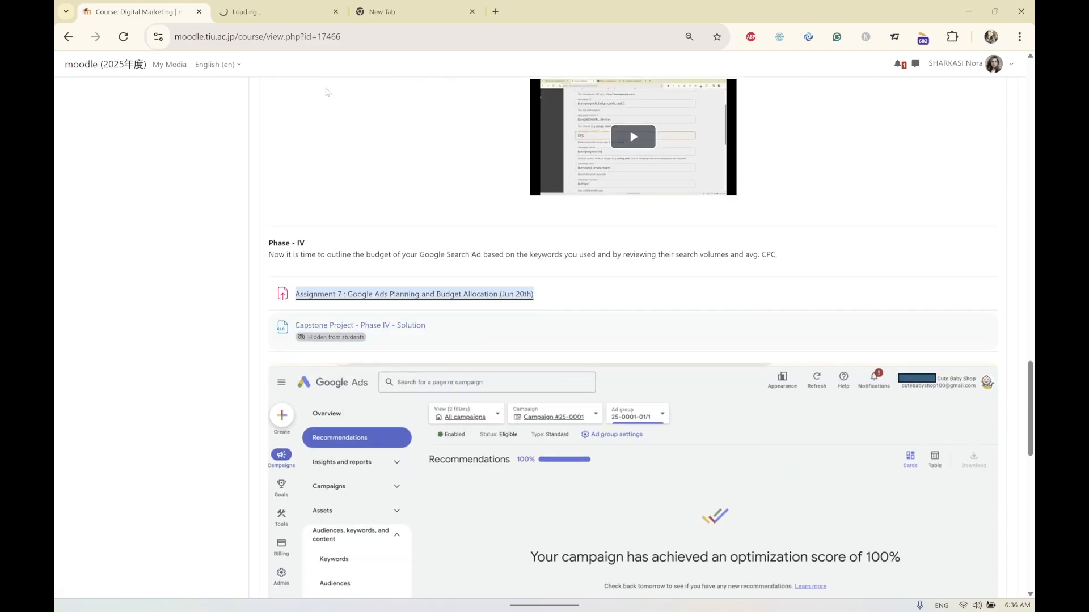
pyautogui.click(267, 13)
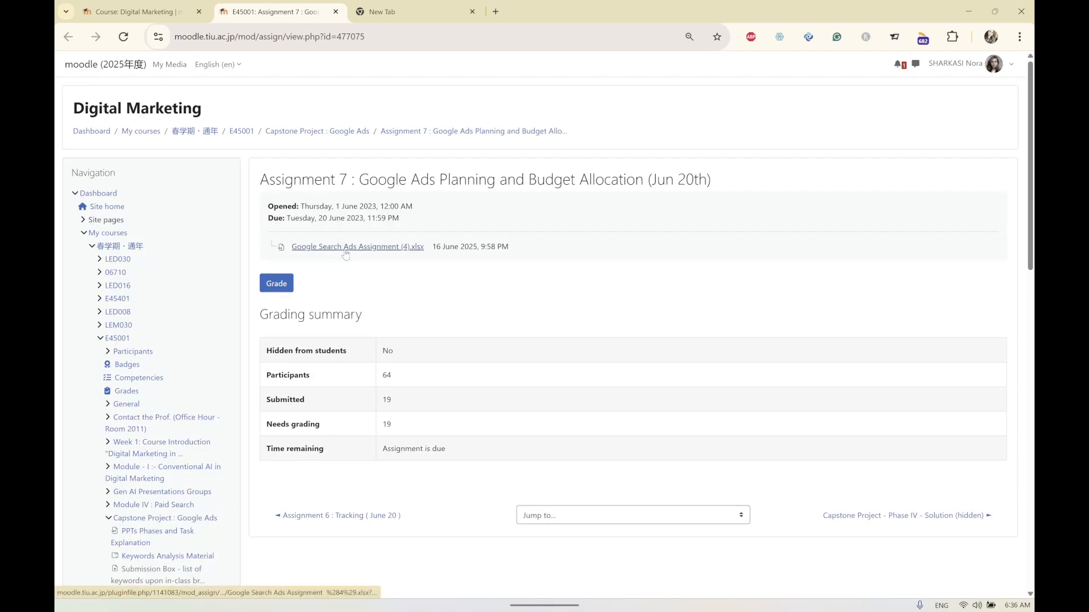
# Switch to Excel and show the blank Google Search Ads Assignment (4) workbook
pyautogui.moveTo(383, 606)
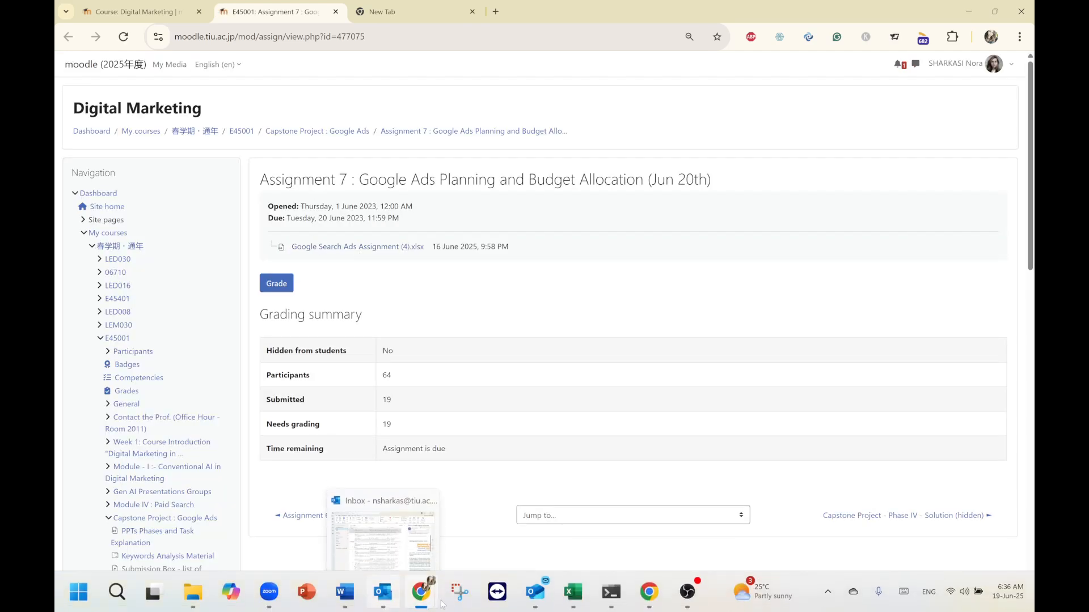
pyautogui.moveTo(586, 604)
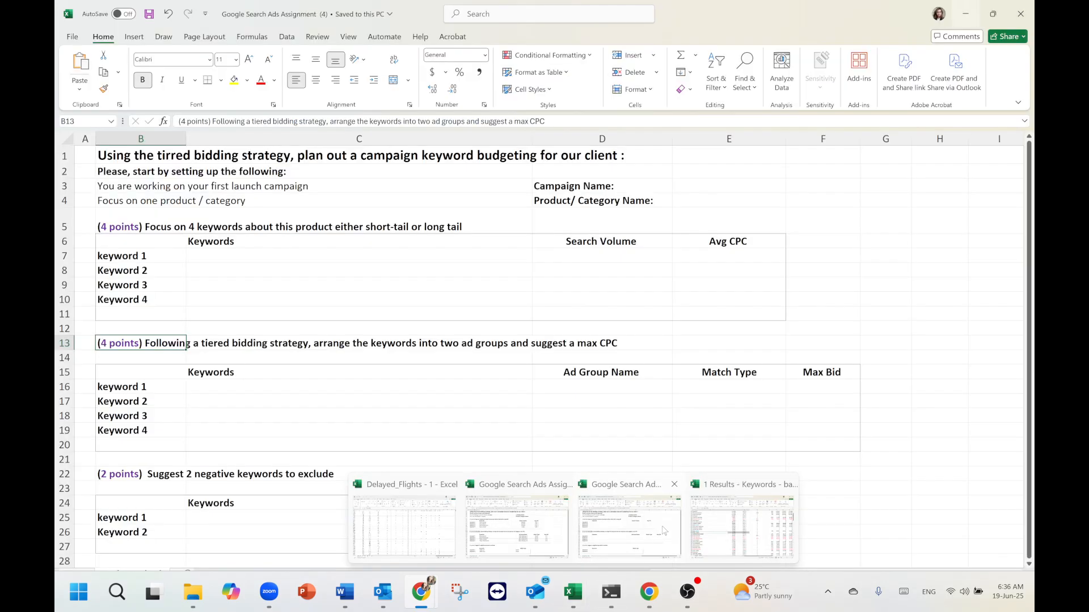
pyautogui.click(664, 530)
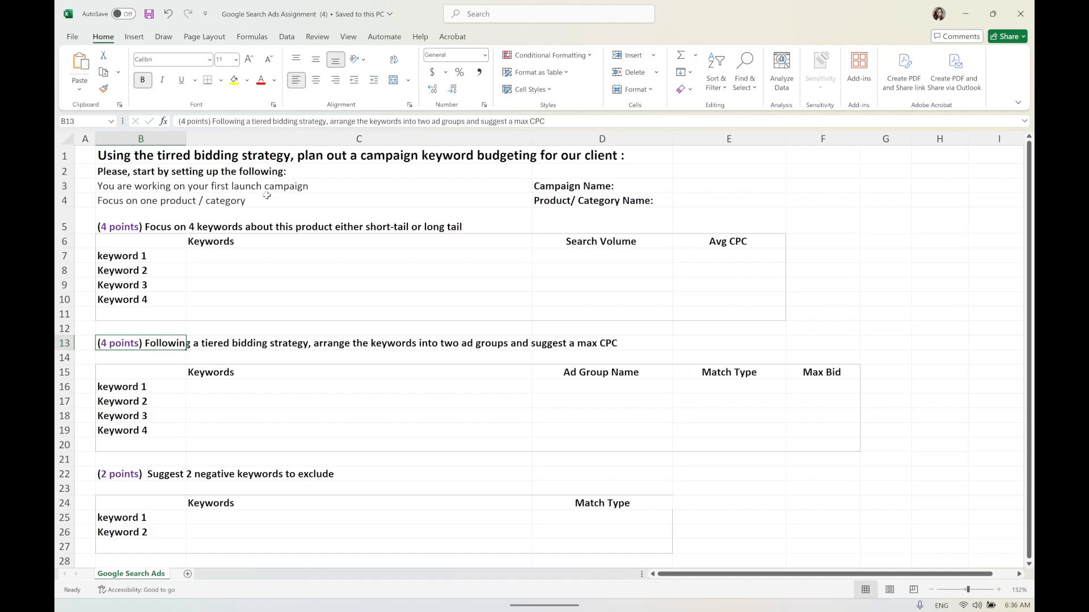
# Dismiss the incoming mail notifications and enter the naming pattern <YY><Q><MM>_S_<NUM> as the campaign name in E3
pyautogui.click(730, 181)
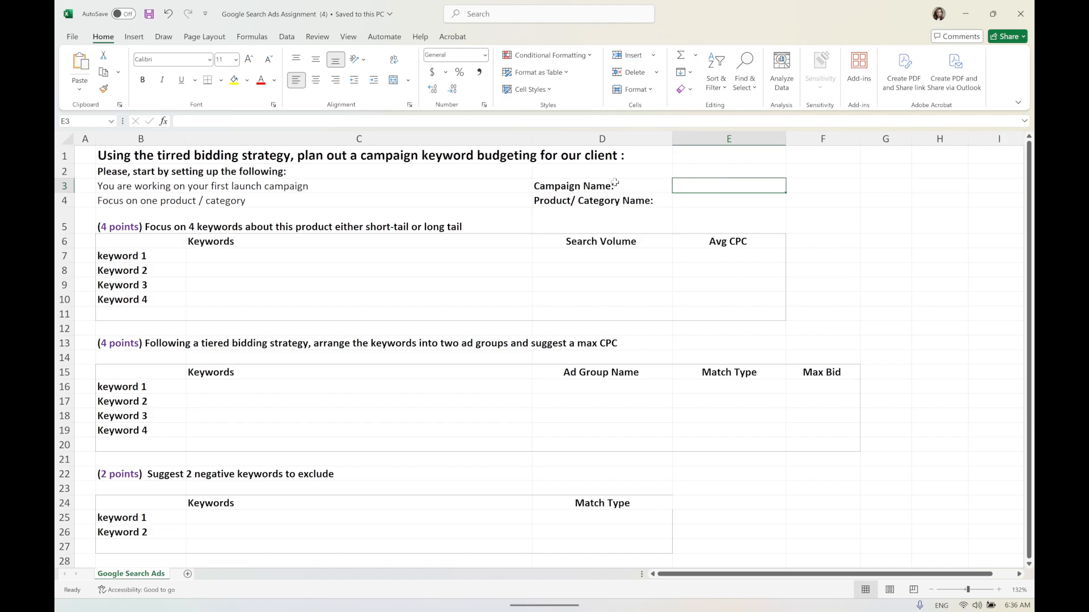
pyautogui.doubleClick(687, 186)
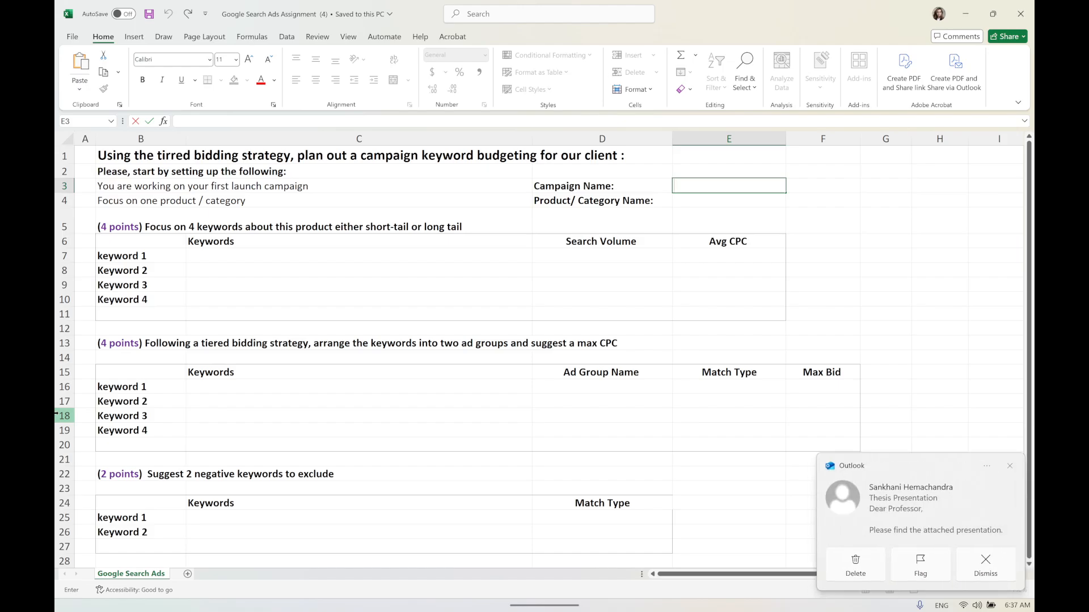
pyautogui.click(1010, 466)
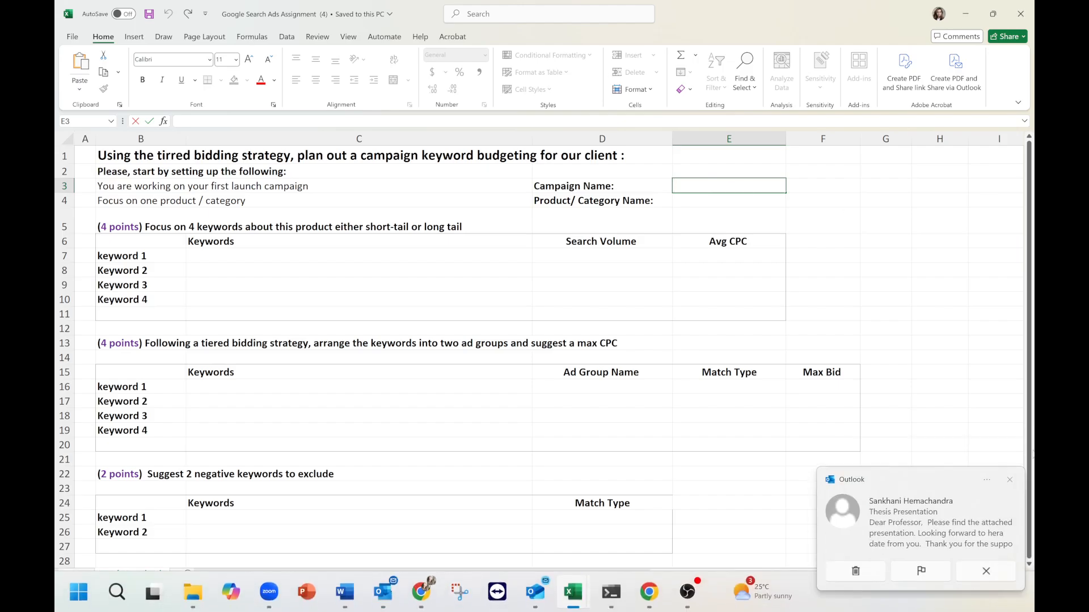
pyautogui.click(1008, 480)
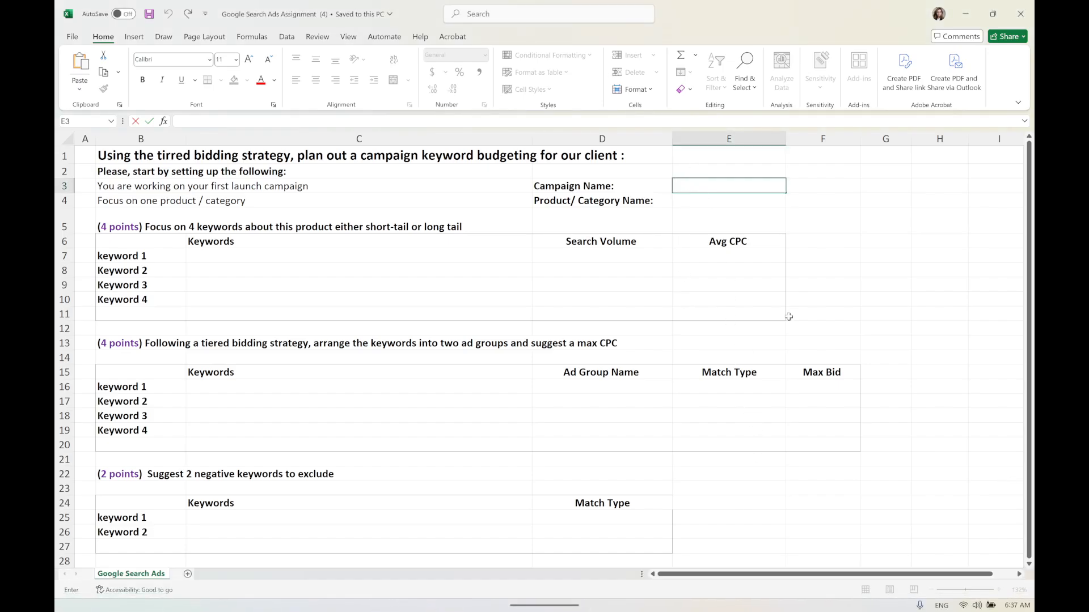
pyautogui.write('<YY>')
pyautogui.write('<Q><MM>_')
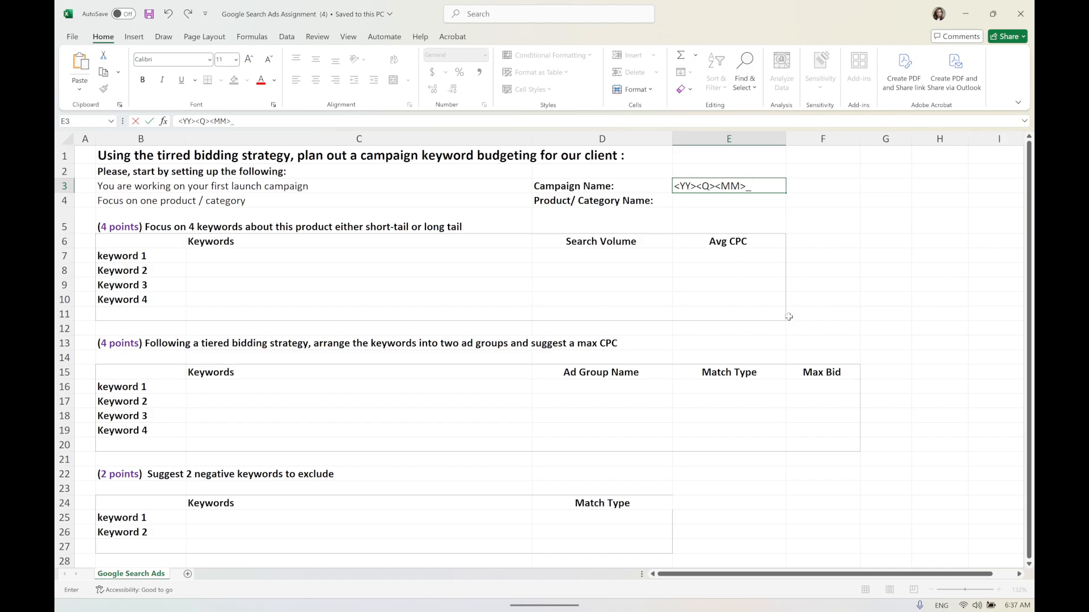
pyautogui.write('S_')
pyautogui.write('<NUM>')
pyautogui.click(791, 186)
pyautogui.write('R')
pyautogui.press('BackSpace')
pyautogui.click(805, 216)
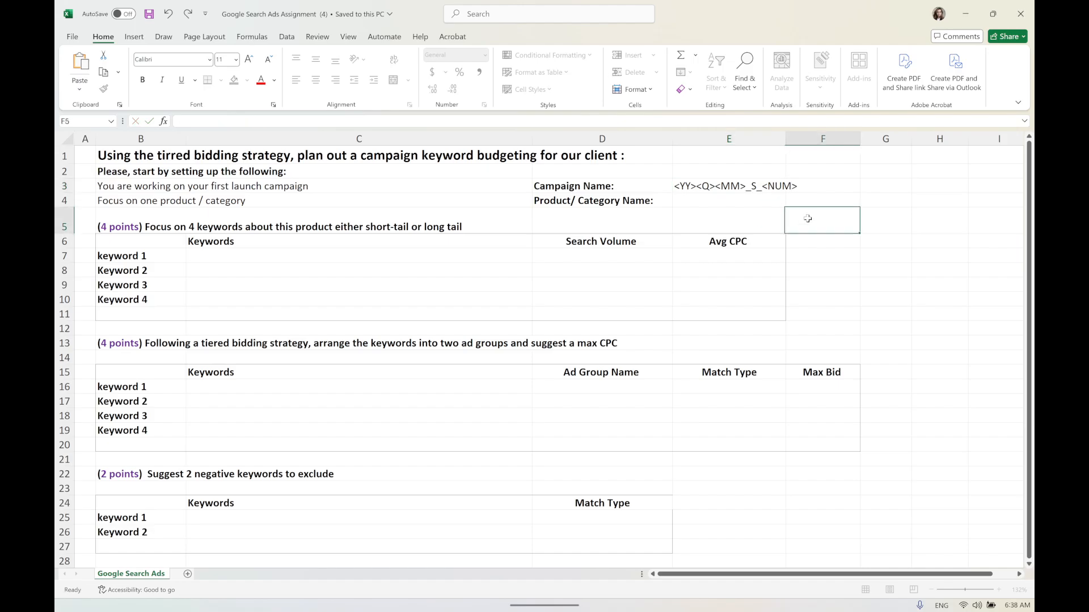
# Enter the example campaign name 25206_S_001 in cell E2, above the naming pattern
pyautogui.doubleClick(714, 171)
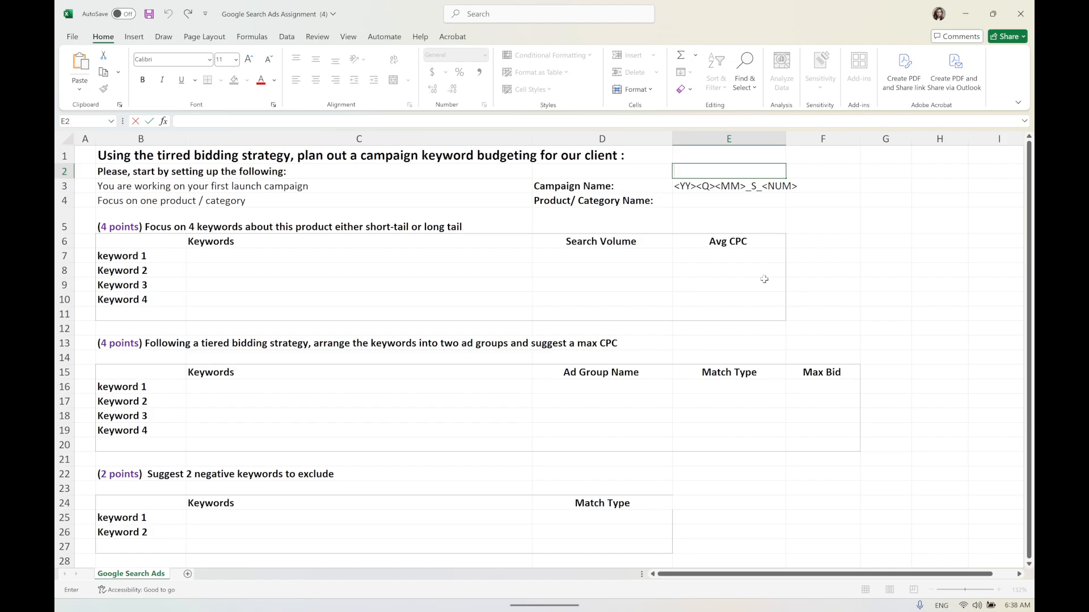
pyautogui.write('25206_S_001')
pyautogui.press('Return')
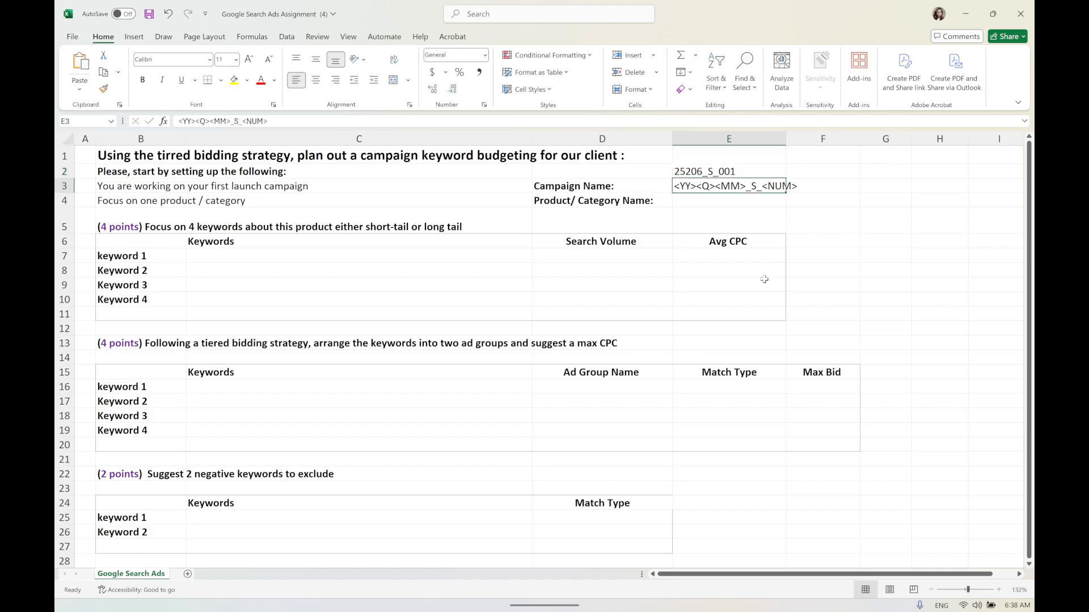
# Try other sequence numbers such as 091 in the example campaign name in E2, and set it back to 25206_S_001
pyautogui.doubleClick(727, 170)
pyautogui.doubleClick(728, 169)
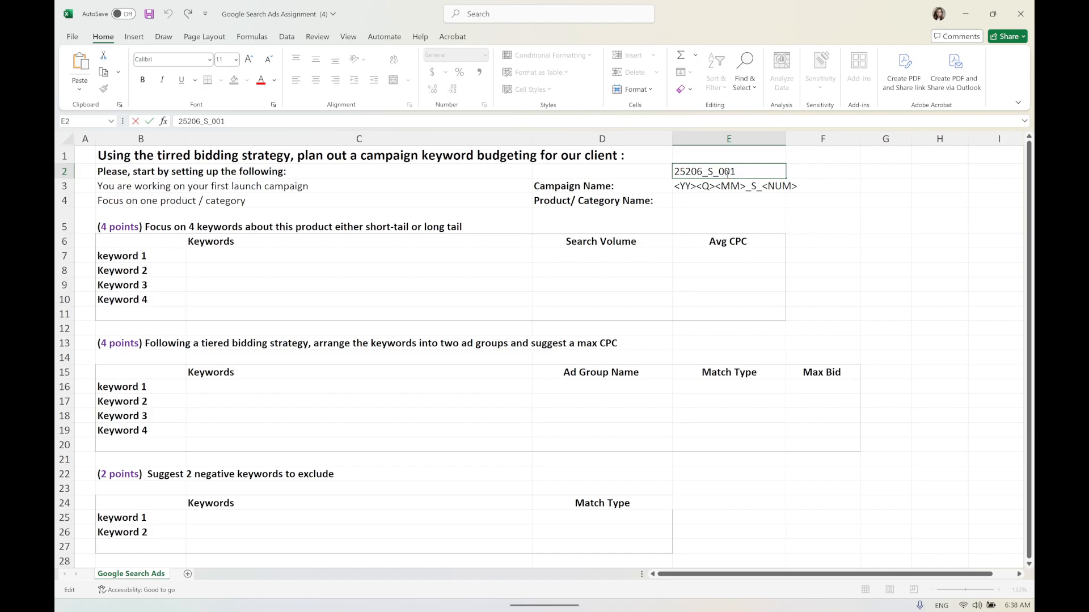
pyautogui.moveTo(725, 172); pyautogui.dragTo(731, 173)
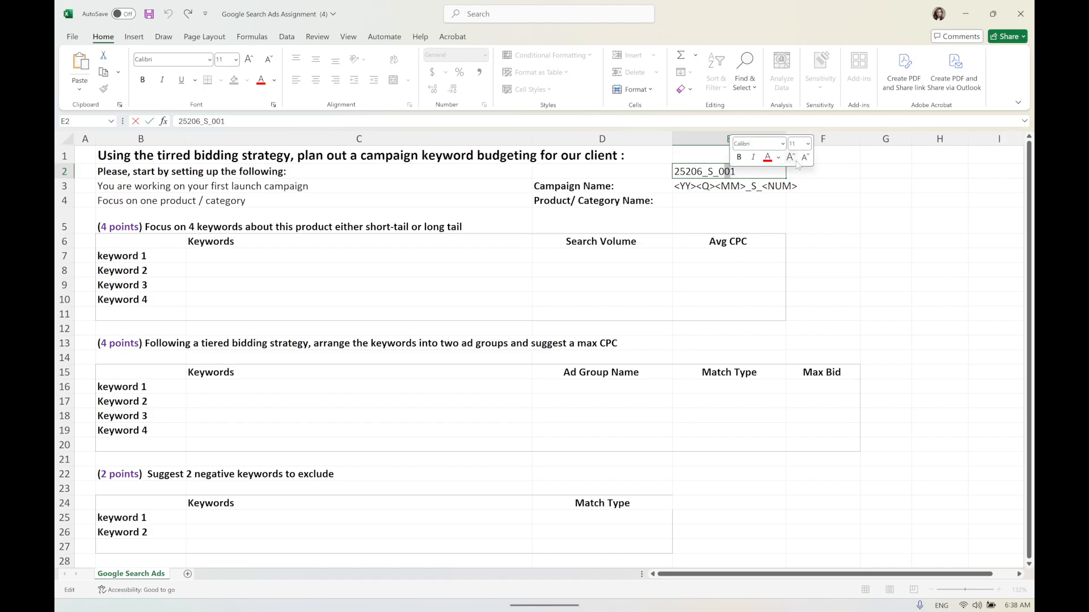
pyautogui.write('9')
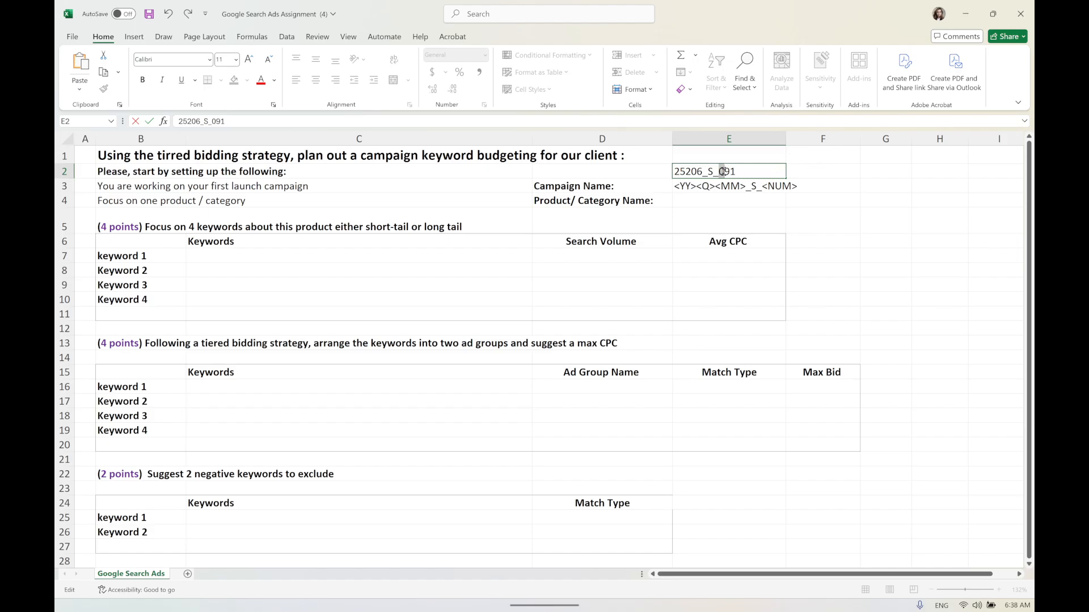
pyautogui.moveTo(722, 171); pyautogui.dragTo(728, 171)
pyautogui.write('8')
pyautogui.press('BackSpace')
pyautogui.press('BackSpace')
pyautogui.write('00')
pyautogui.click(779, 197)
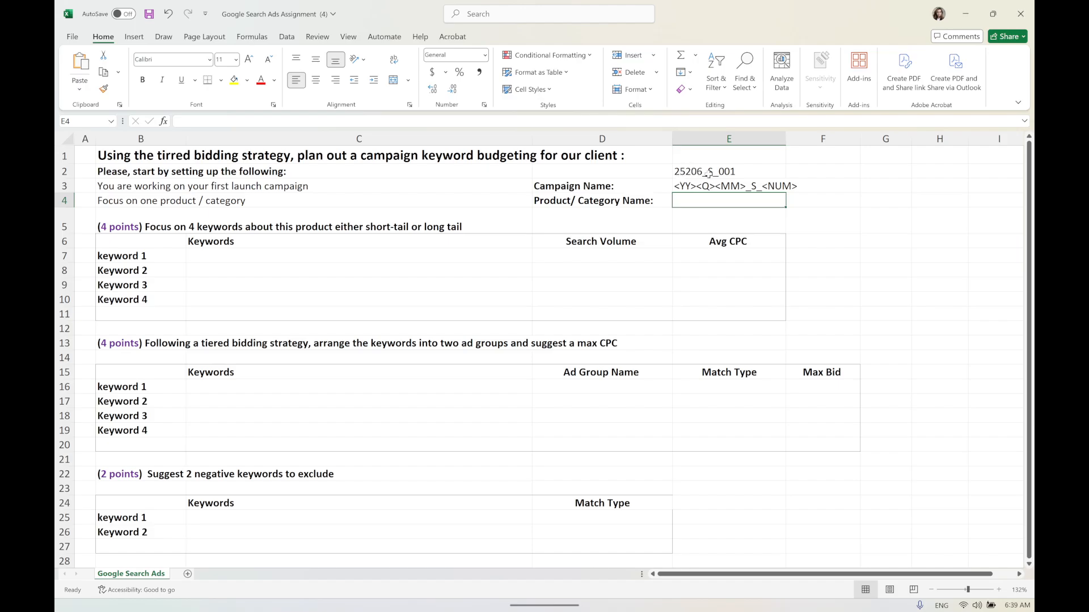
pyautogui.click(736, 173)
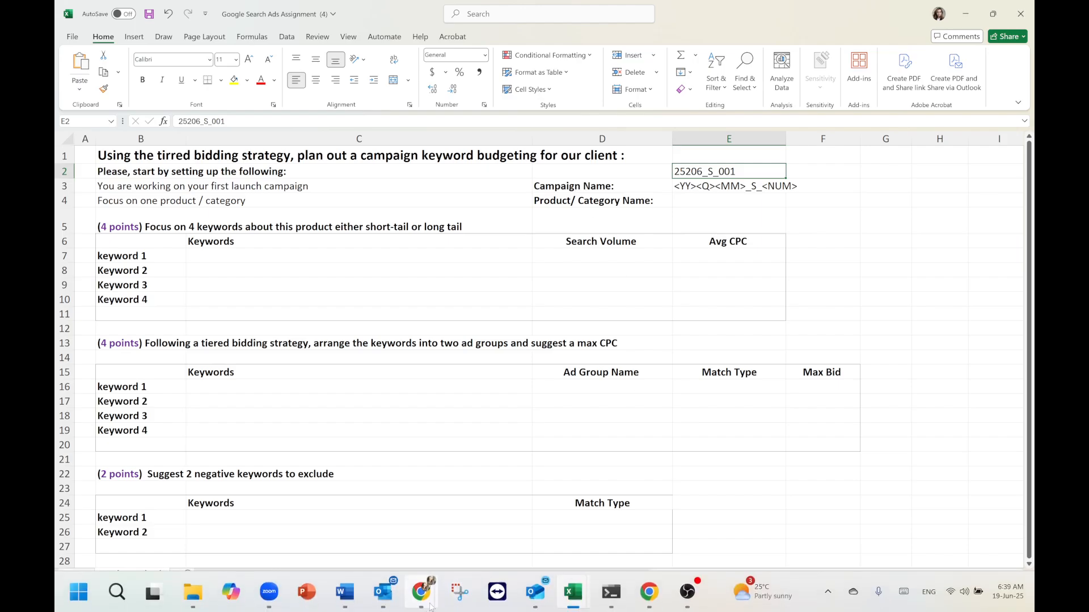
# Switch to the Google Ads campaign settings, expand the campaign name setting to examine it, and minimize the window
pyautogui.click(652, 596)
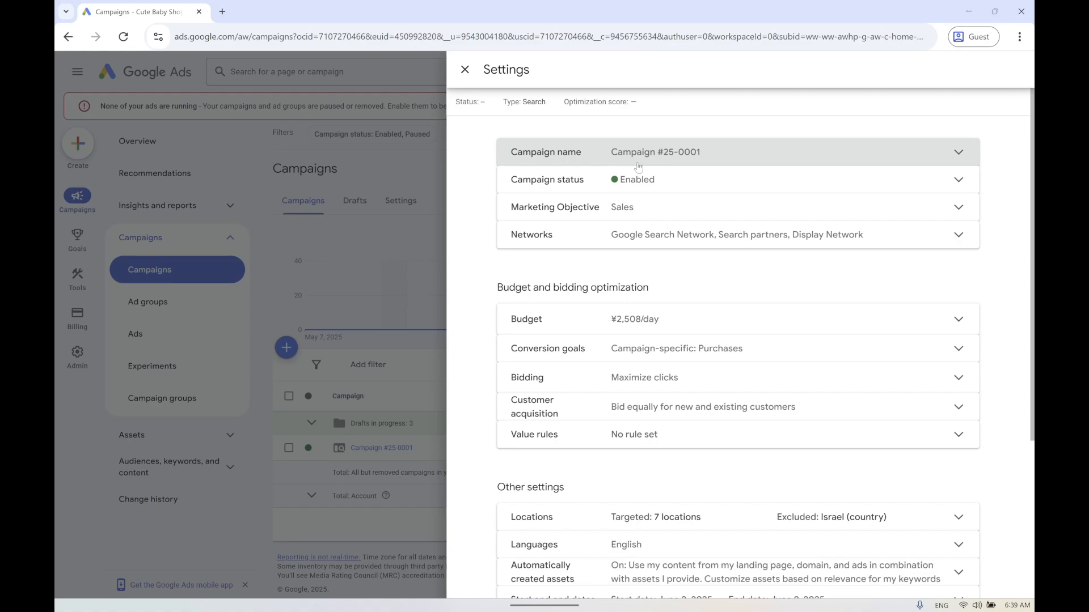
pyautogui.click(574, 158)
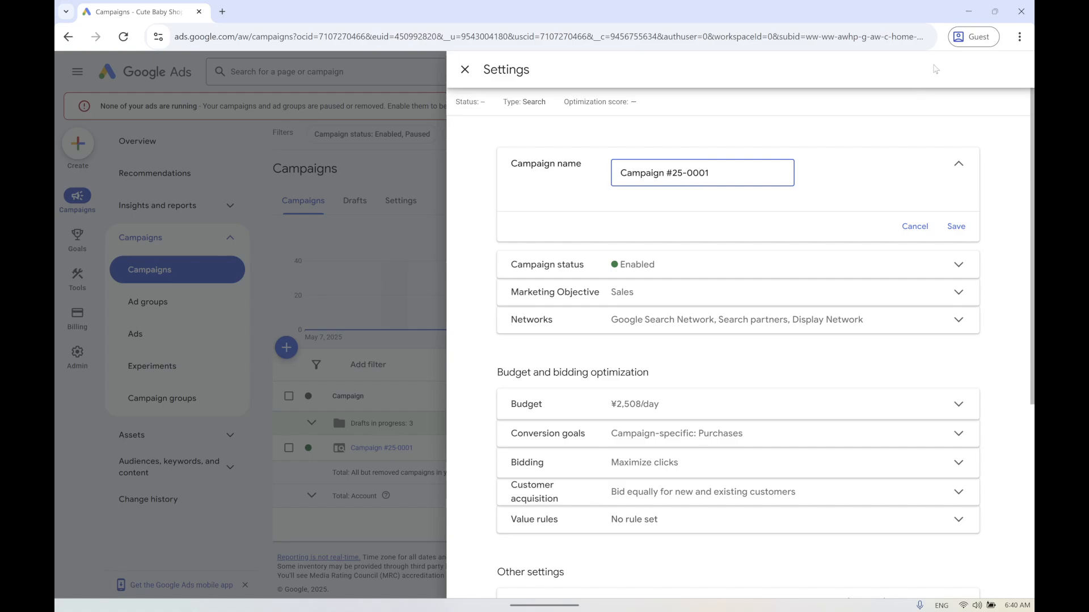
pyautogui.click(965, 11)
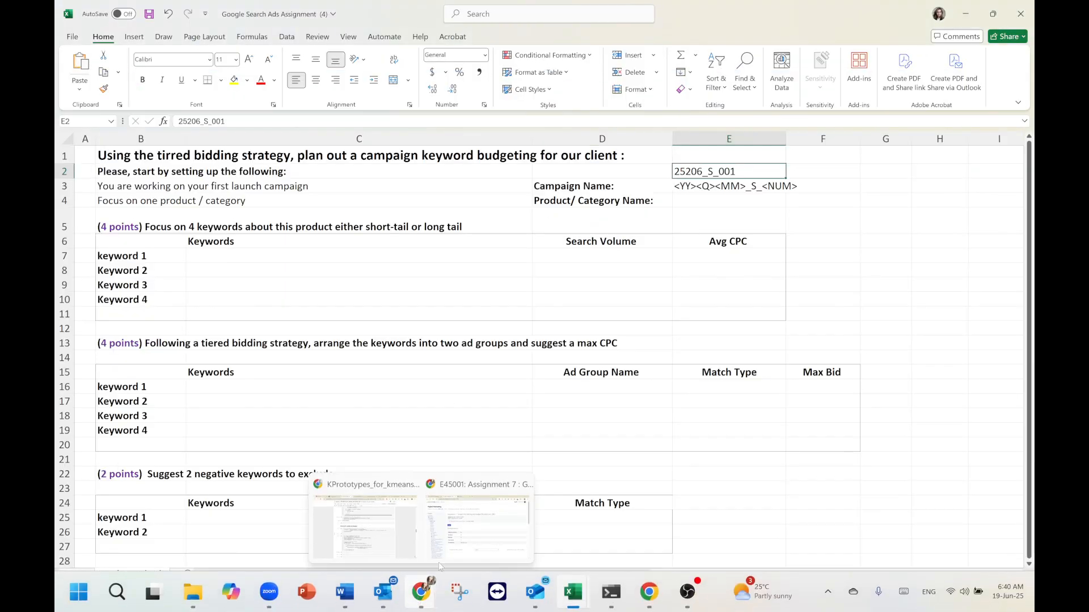
# Return to the Moodle course page and examine the Google Ads recommendations screenshot under Phase IV
pyautogui.click(440, 559)
pyautogui.click(143, 5)
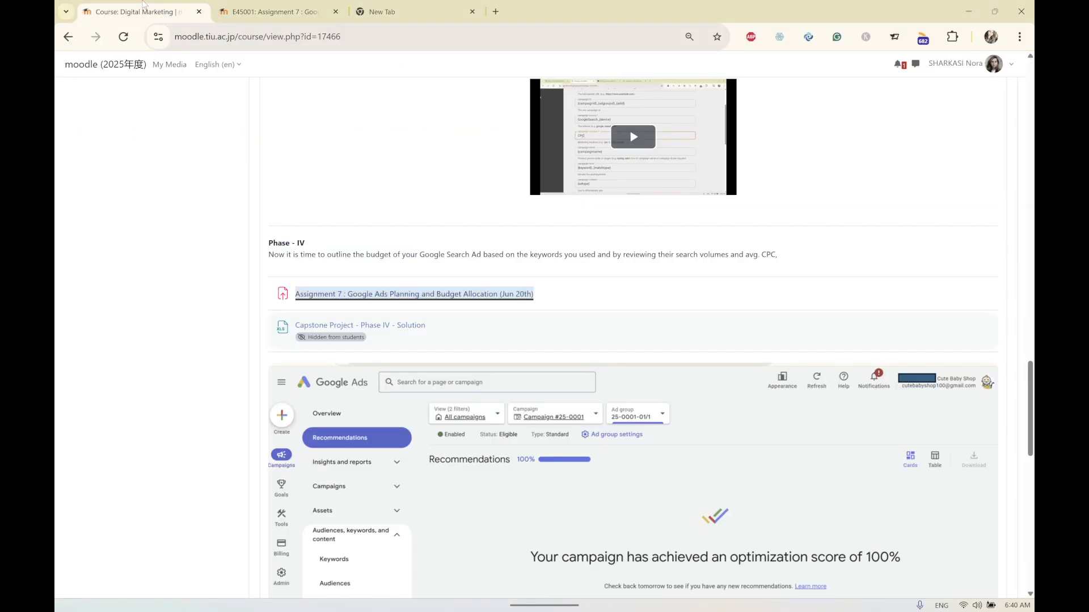
pyautogui.scroll(-4, 530, 300)
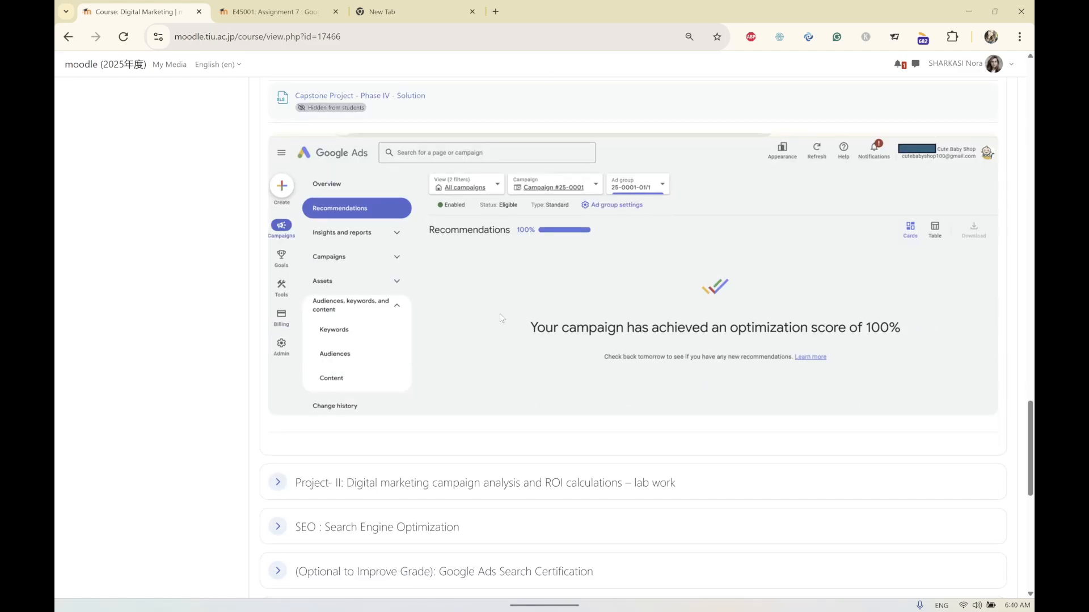
pyautogui.scroll(2, 501, 317)
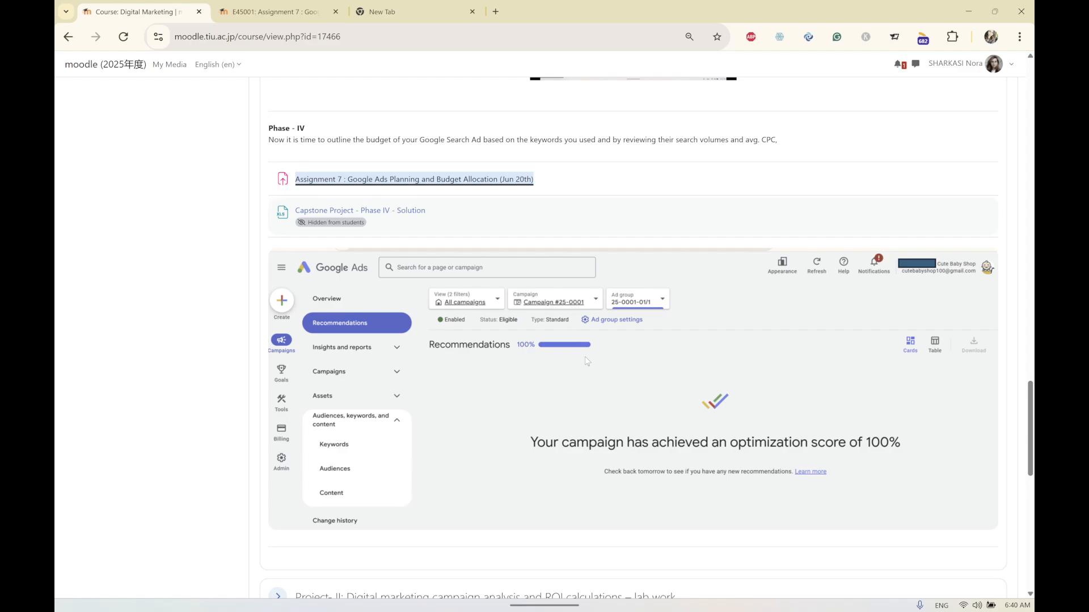
# Copy the example campaign name and naming pattern from E2:E3 of the blank assignment workbook into E2:E3 of the Example Solution workbook
pyautogui.moveTo(498, 609)
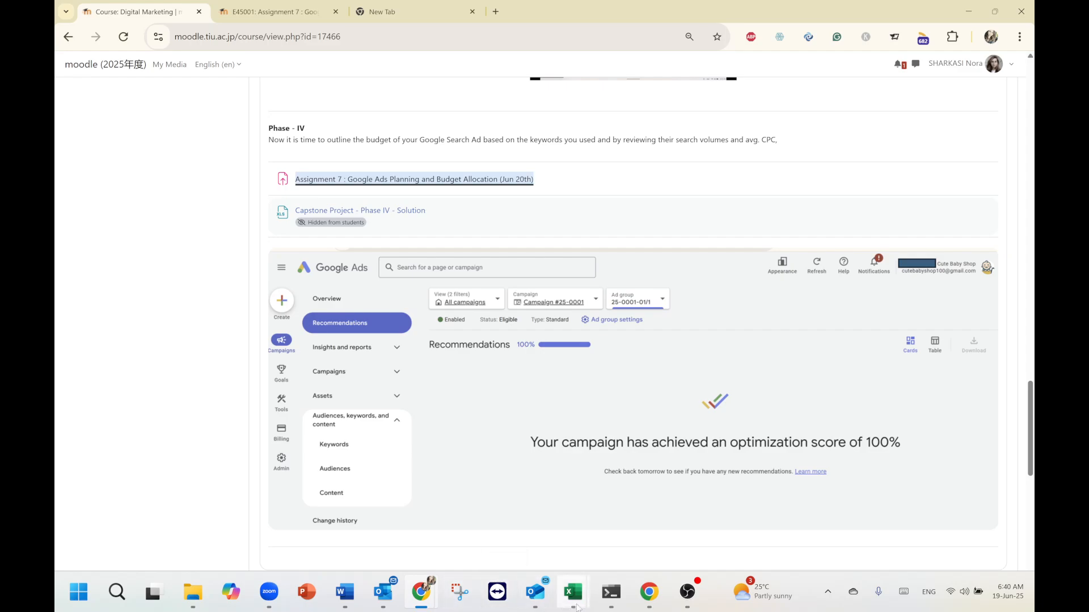
pyautogui.moveTo(577, 607)
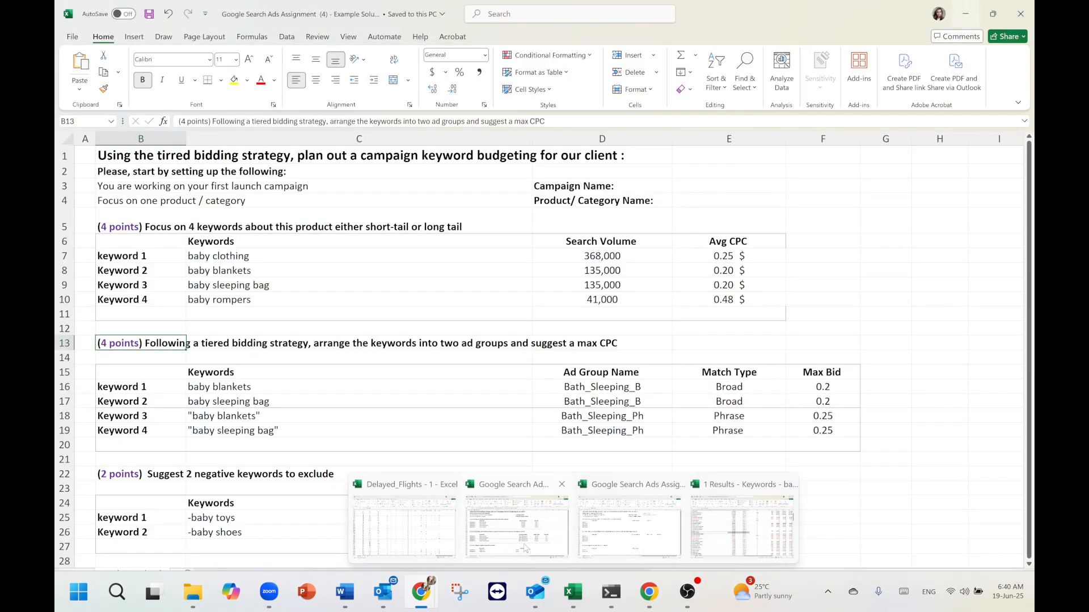
pyautogui.click(524, 549)
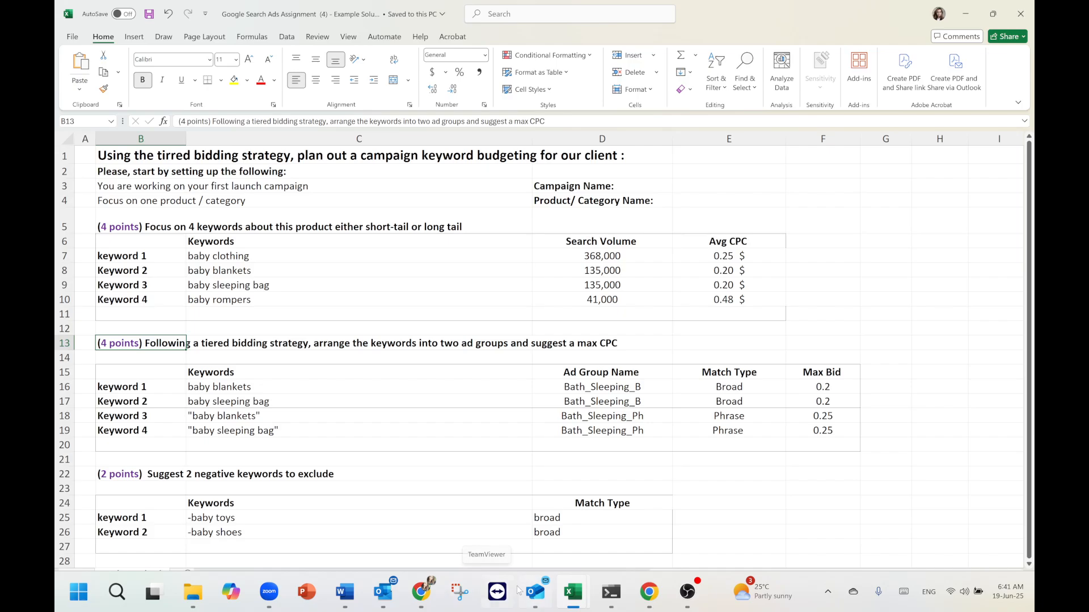
pyautogui.moveTo(569, 607)
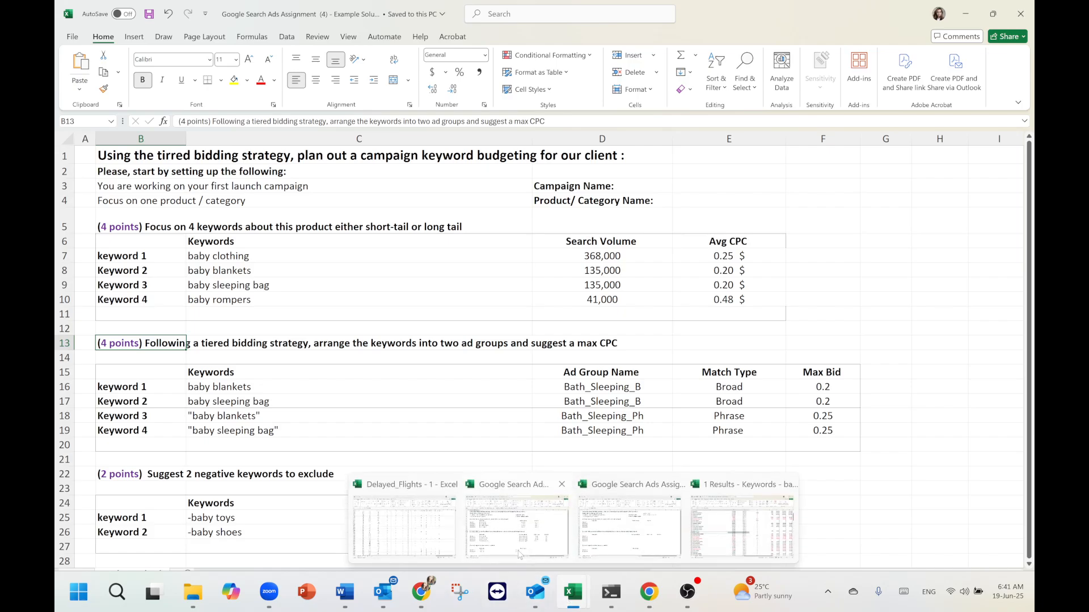
pyautogui.click(612, 548)
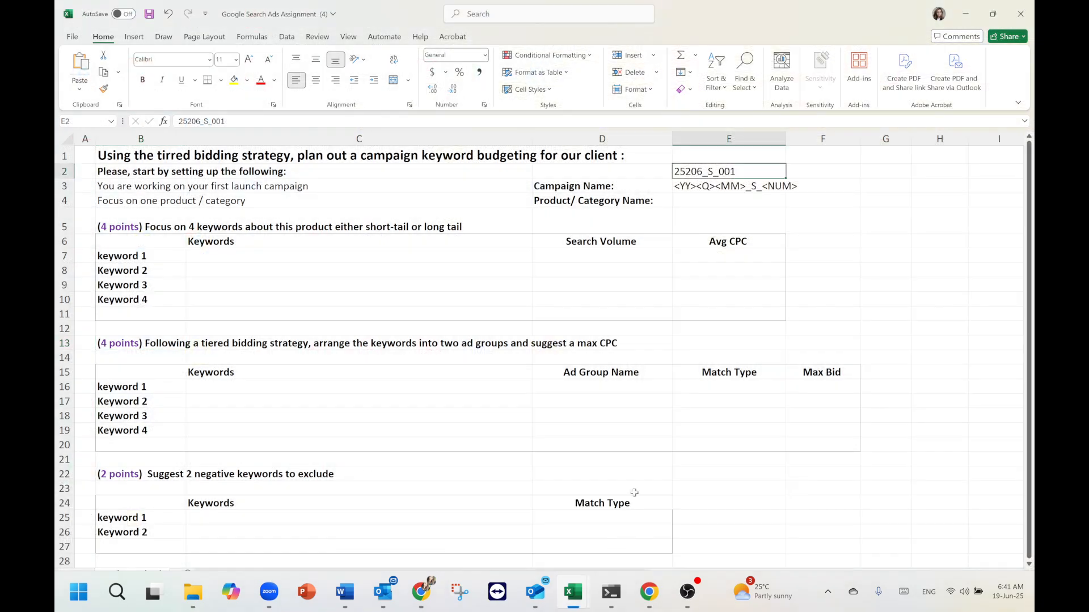
pyautogui.moveTo(730, 170); pyautogui.dragTo(733, 180)
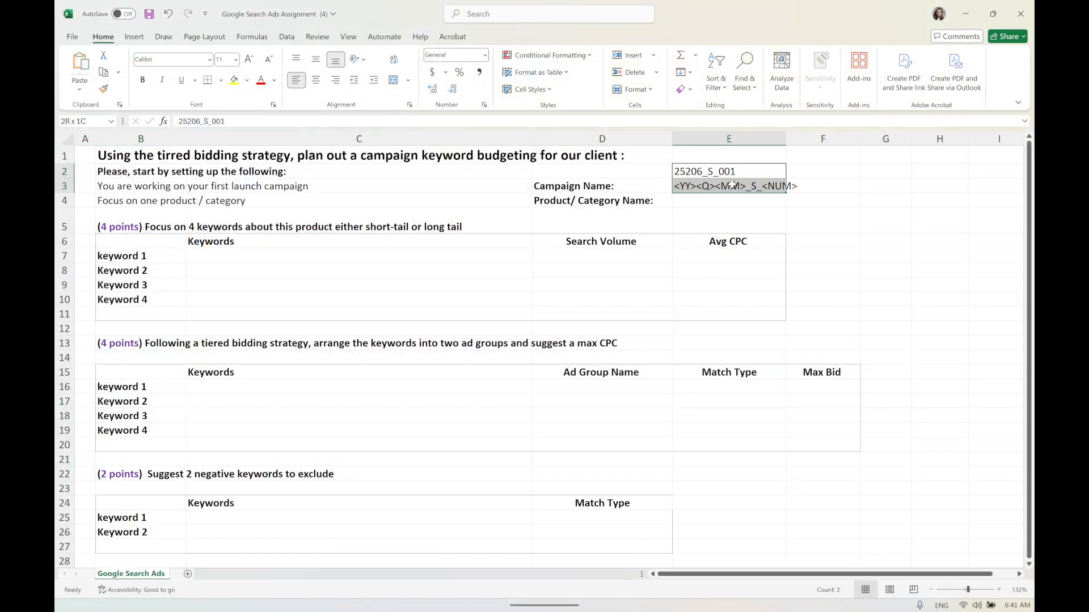
pyautogui.hotkey('ctrl', 'c')
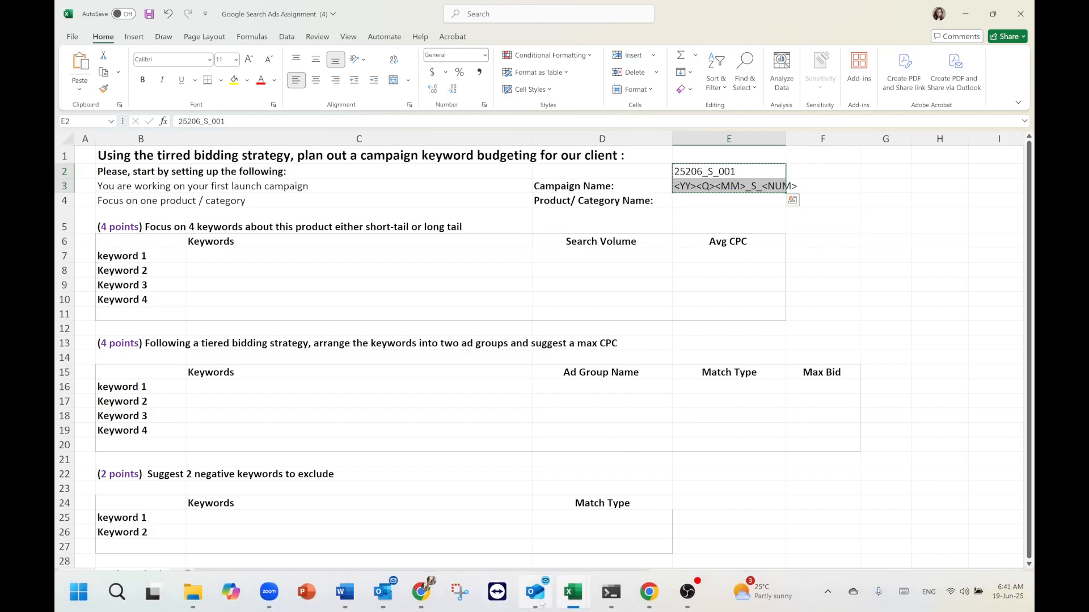
pyautogui.moveTo(573, 593)
pyautogui.click(549, 548)
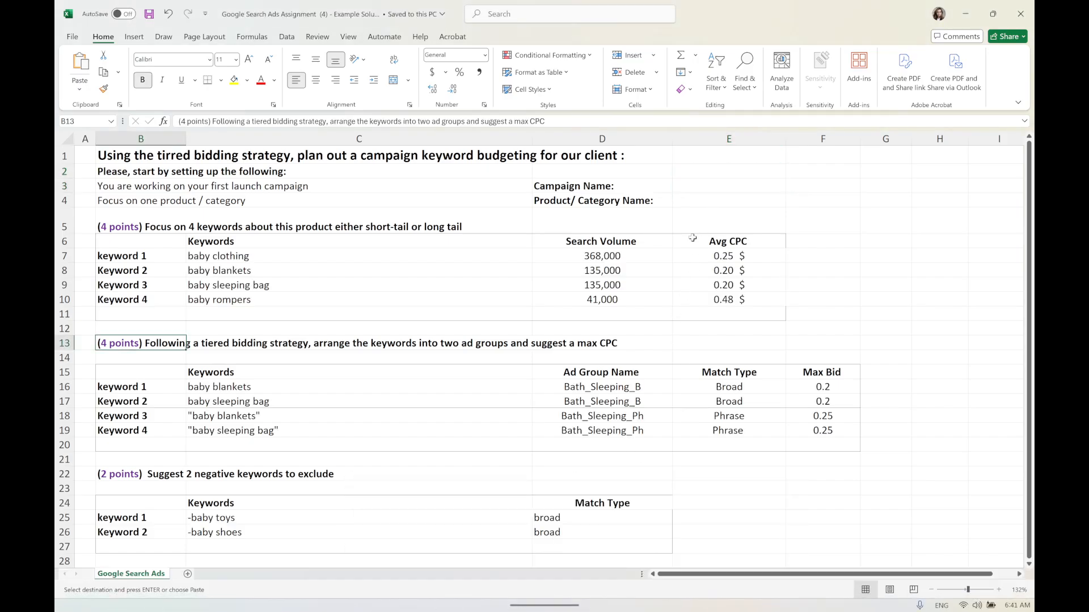
pyautogui.moveTo(707, 170); pyautogui.dragTo(707, 181)
pyautogui.hotkey('ctrl', 'v')
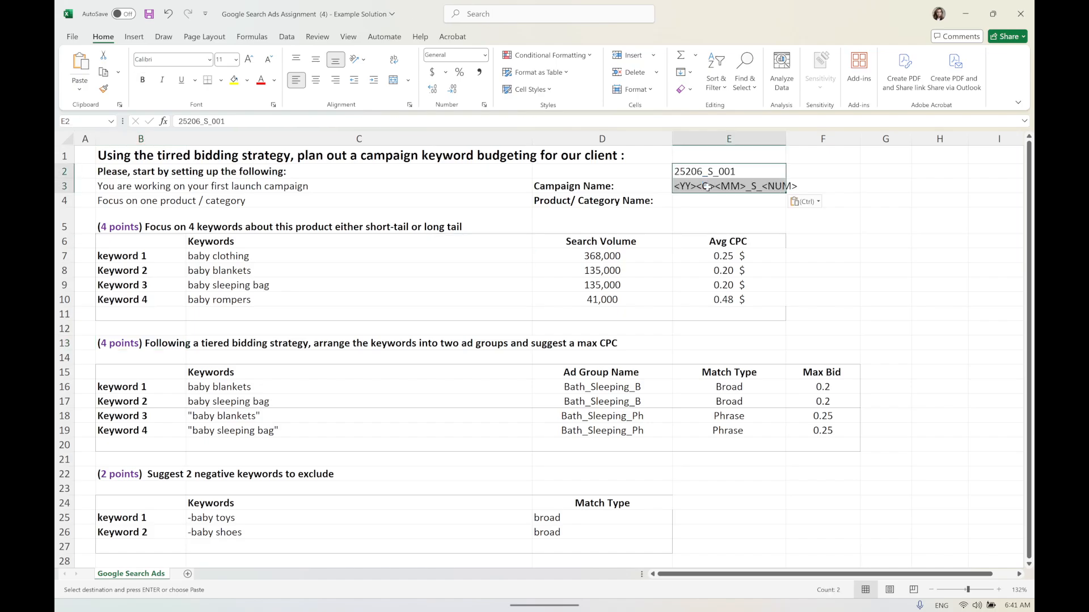
pyautogui.click(697, 203)
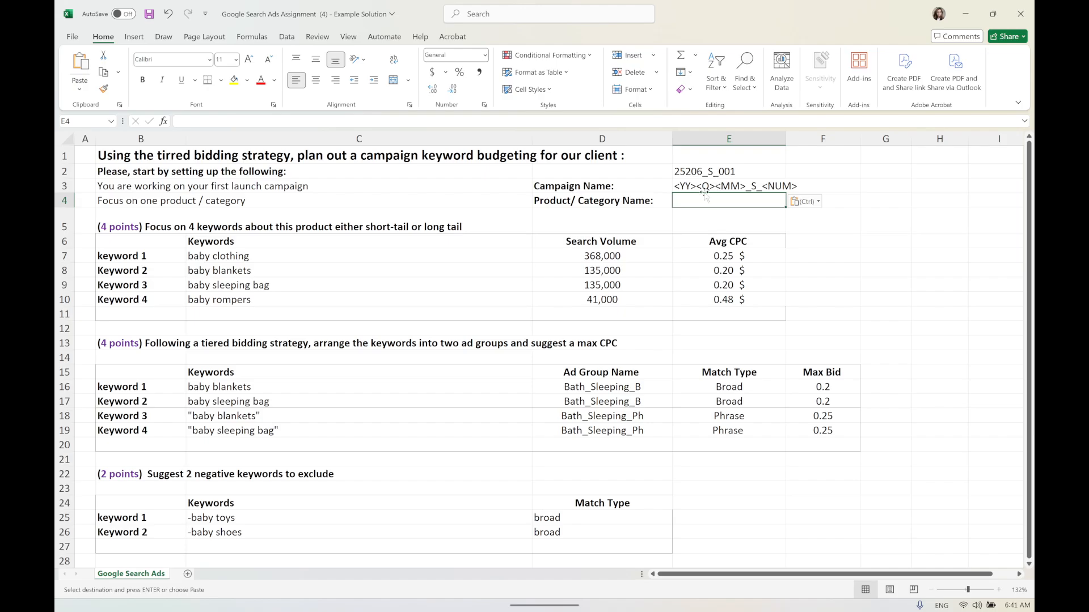
pyautogui.click(679, 222)
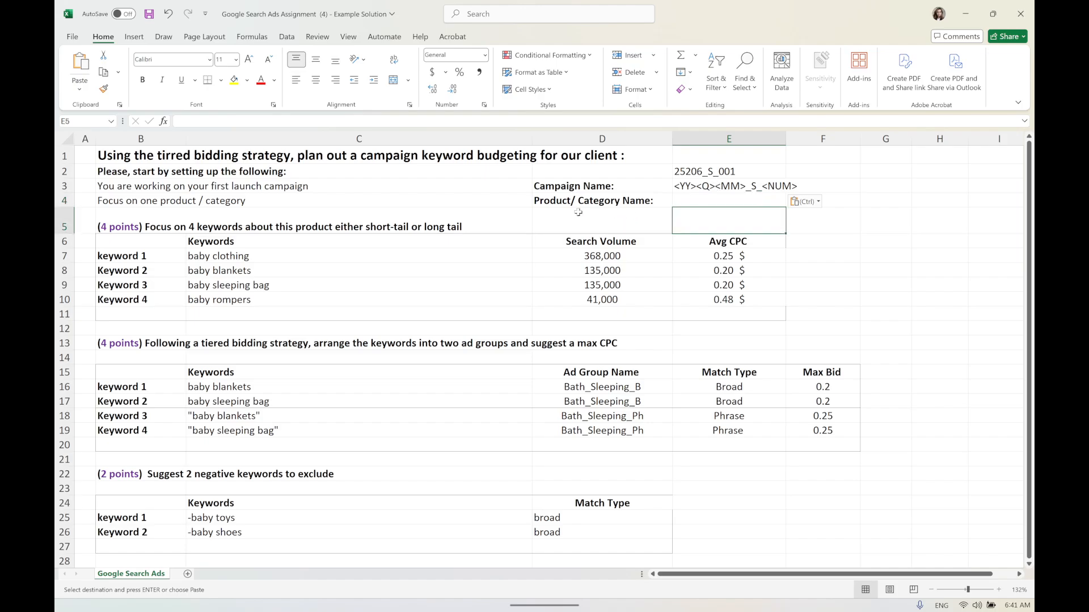
pyautogui.click(596, 204)
pyautogui.click(699, 199)
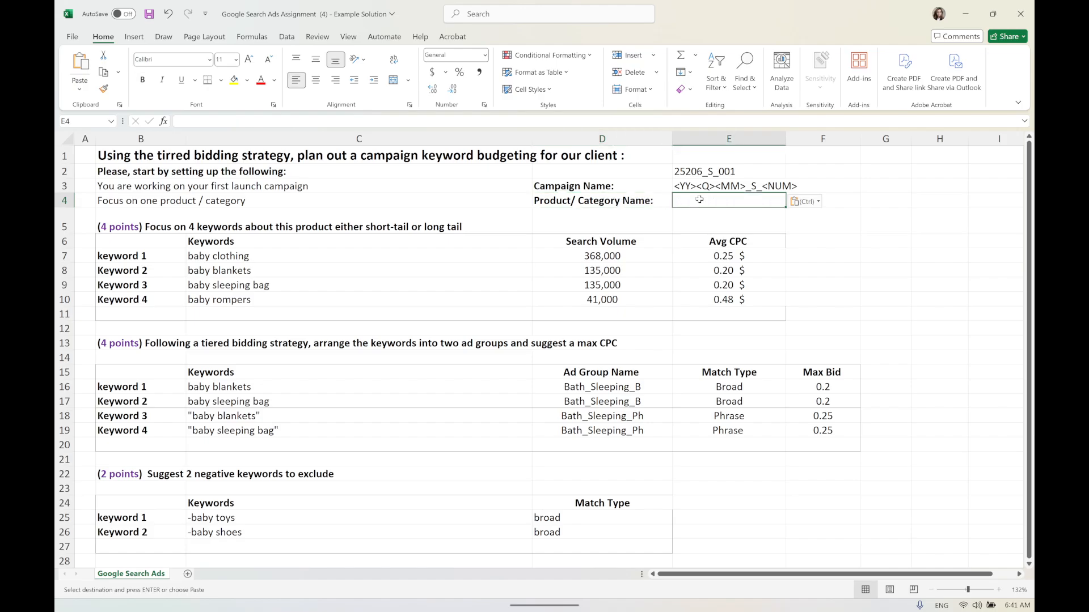
# Open the Part III Bidding Strategies and Budget Allocation presentation from the 4 SEM Paid Search folder, skim its final slides, and close it
pyautogui.click(193, 592)
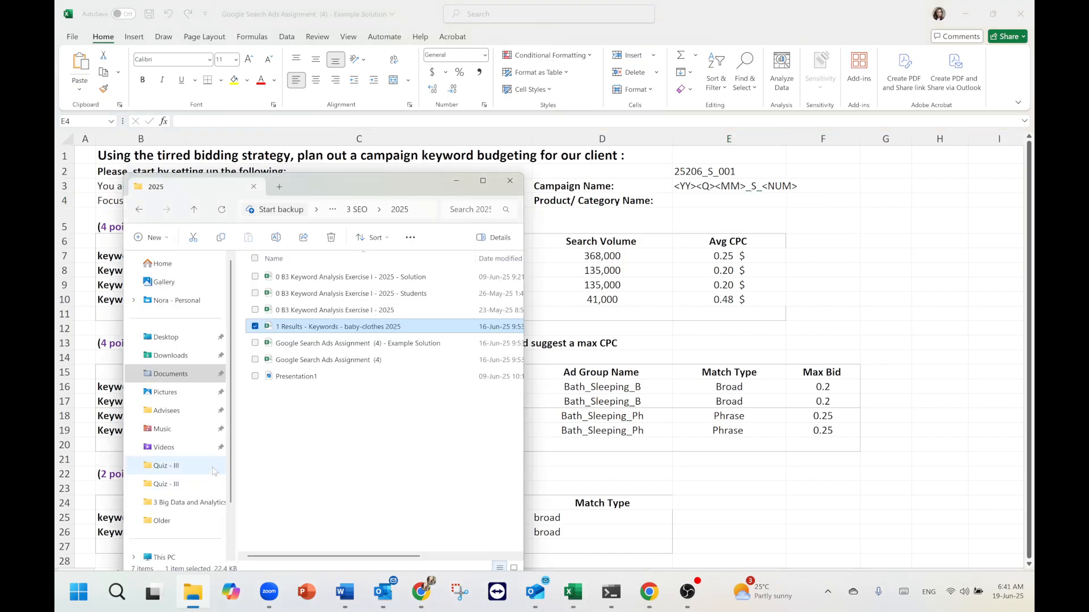
pyautogui.click(195, 210)
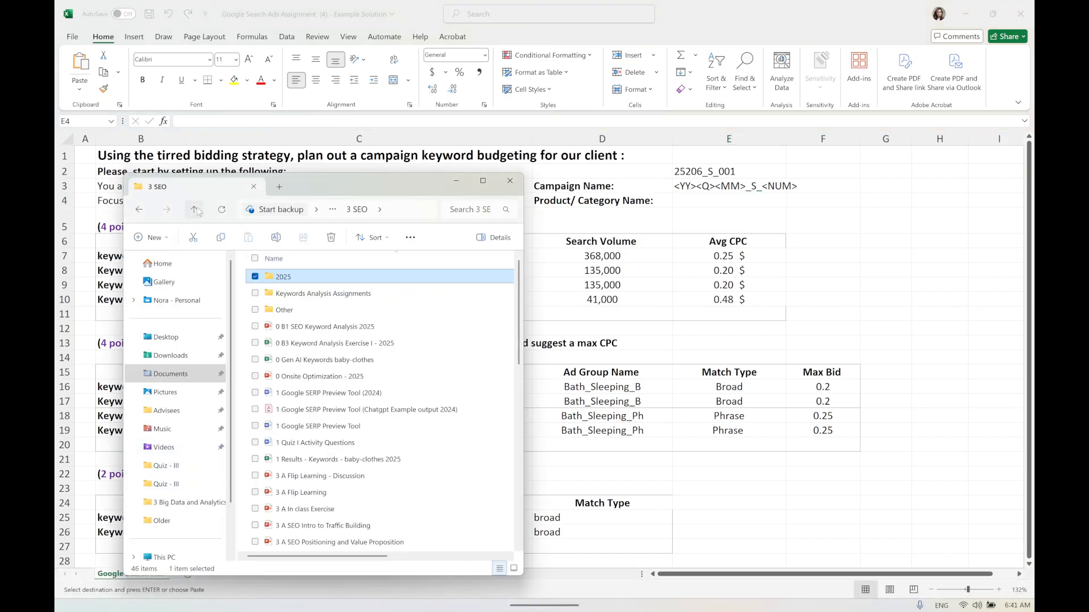
pyautogui.click(195, 210)
pyautogui.doubleClick(291, 328)
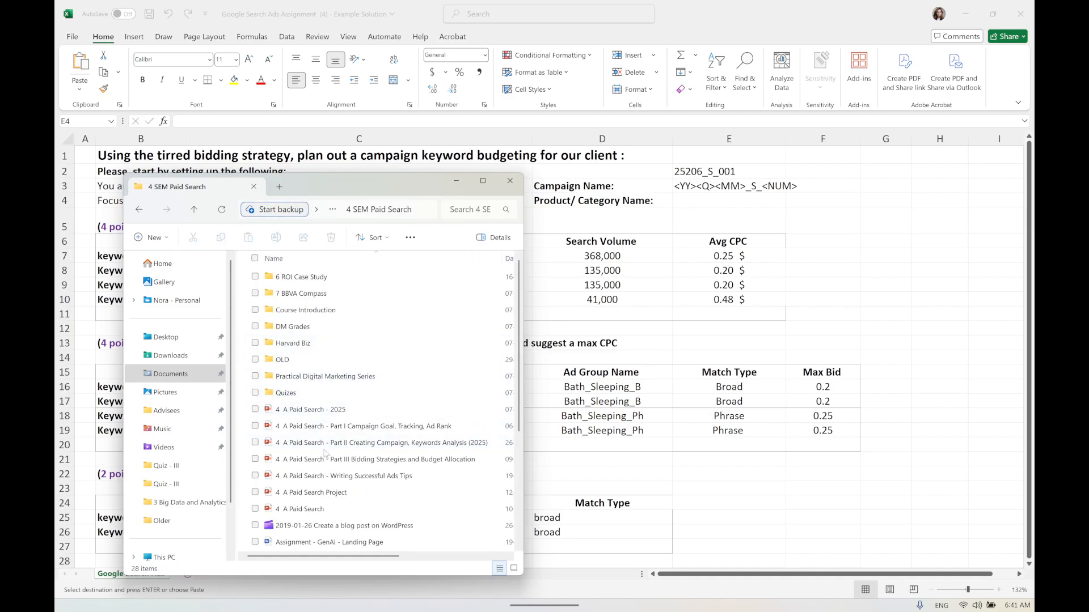
pyautogui.doubleClick(331, 460)
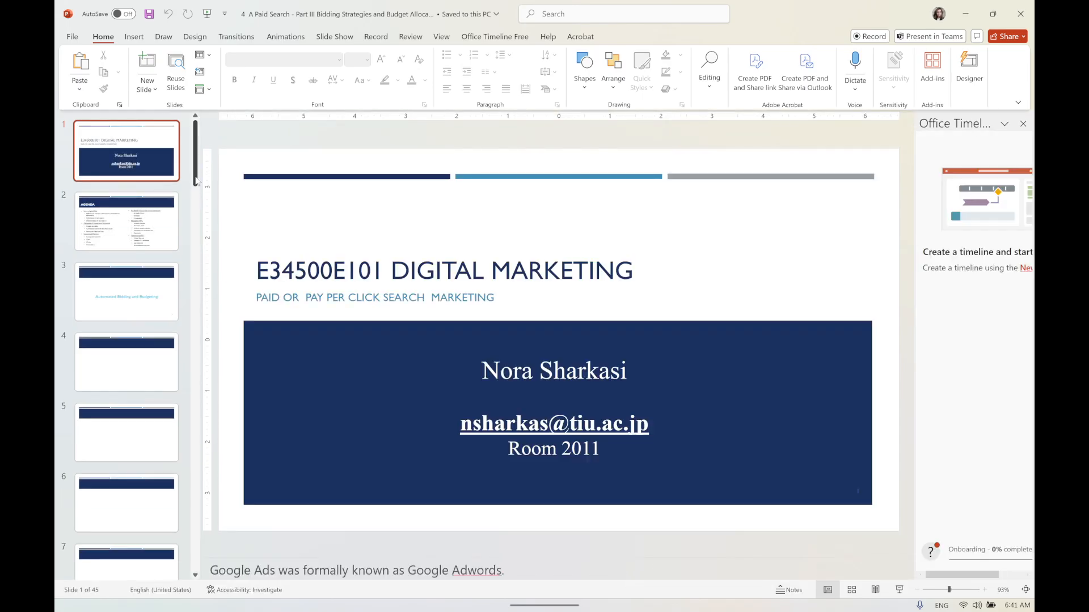
pyautogui.moveTo(195, 170); pyautogui.dragTo(195, 565)
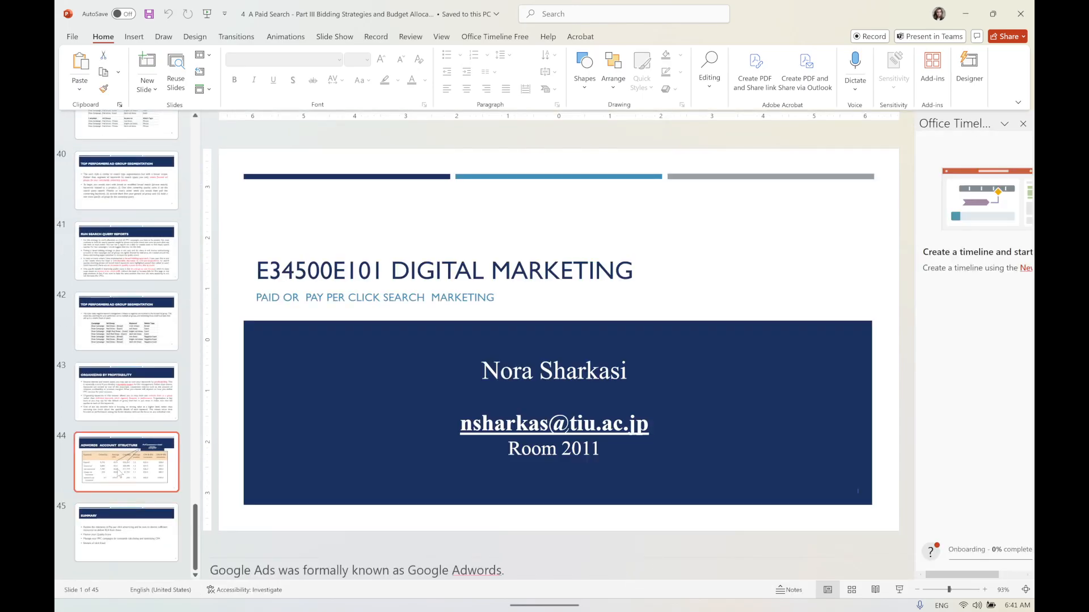
pyautogui.scroll(2, 126, 385)
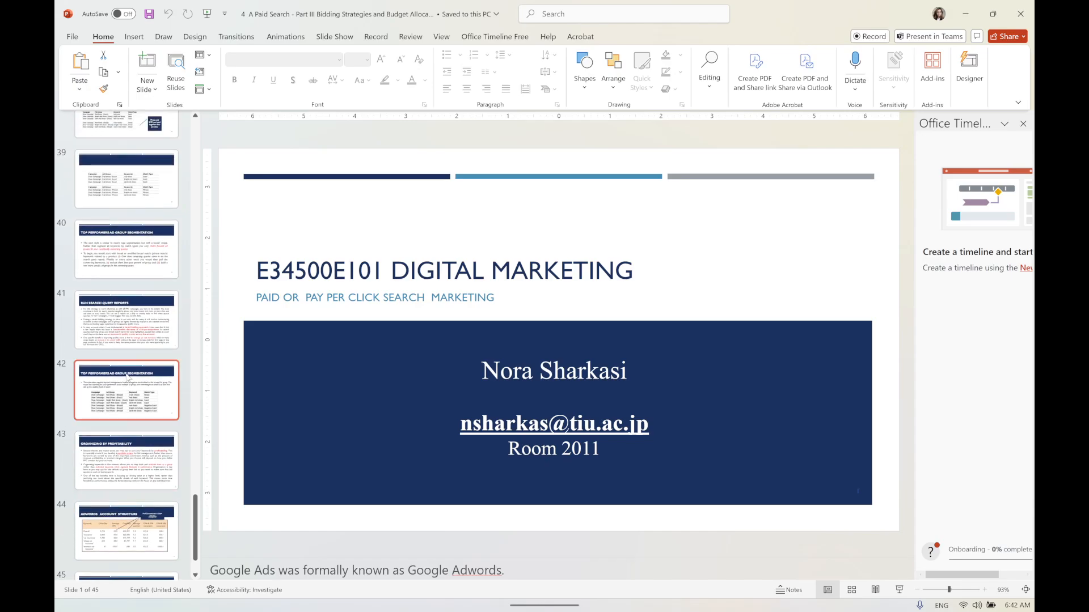
pyautogui.click(1020, 14)
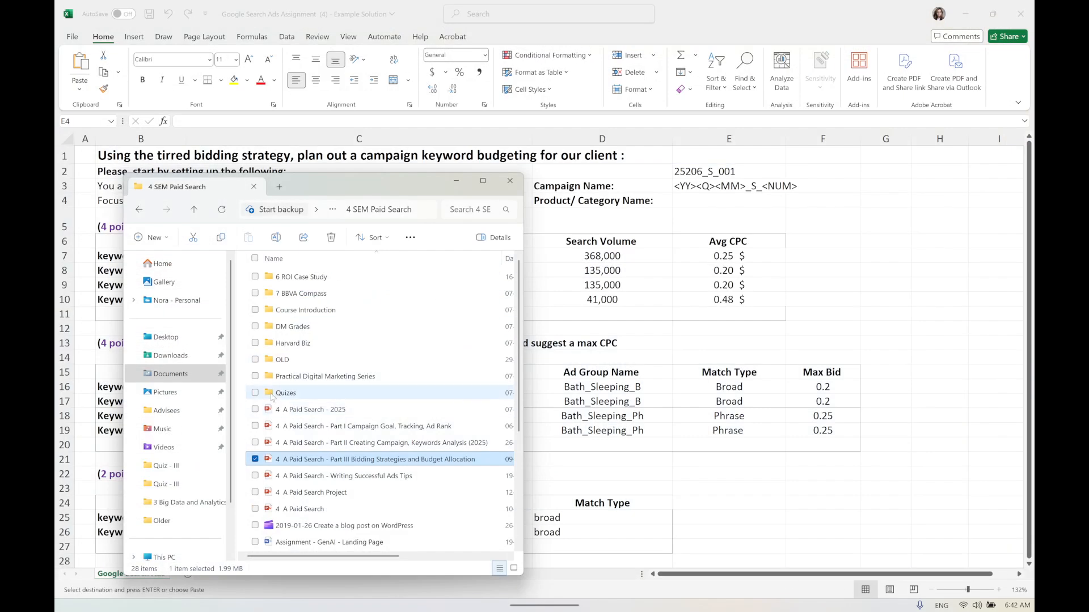
# Open the Part II Creating Campaign, Keywords Analysis (2025) presentation from the same folder and return to the Example Solution workbook
pyautogui.click(328, 444)
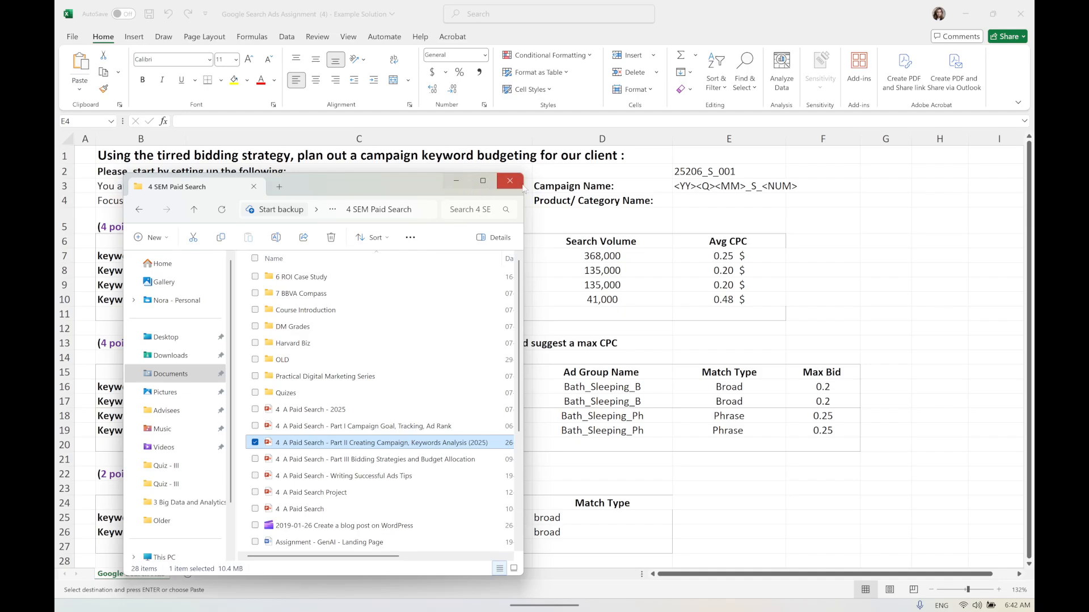
pyautogui.moveTo(486, 610)
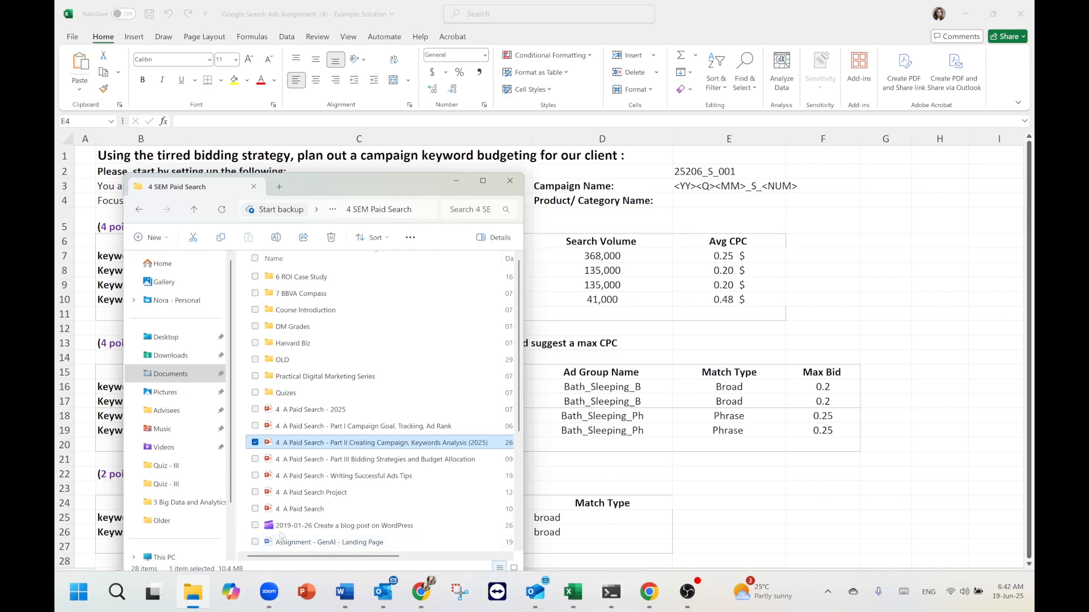
pyautogui.click(770, 328)
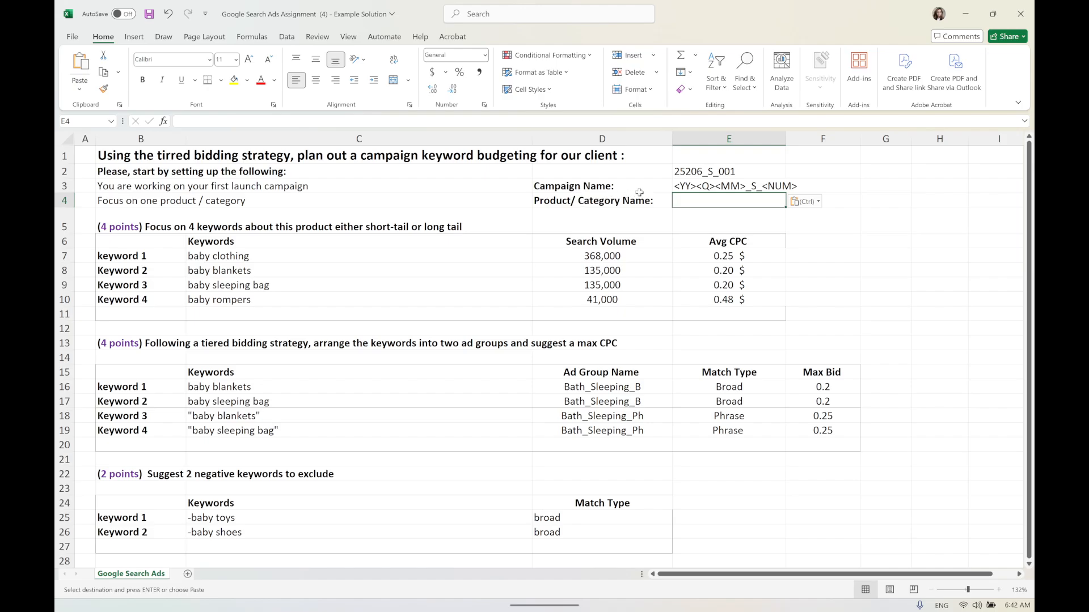
# Widen column E so the campaign naming pattern in E3 fits with some margin, and select the product/category name cell E4
pyautogui.moveTo(575, 603)
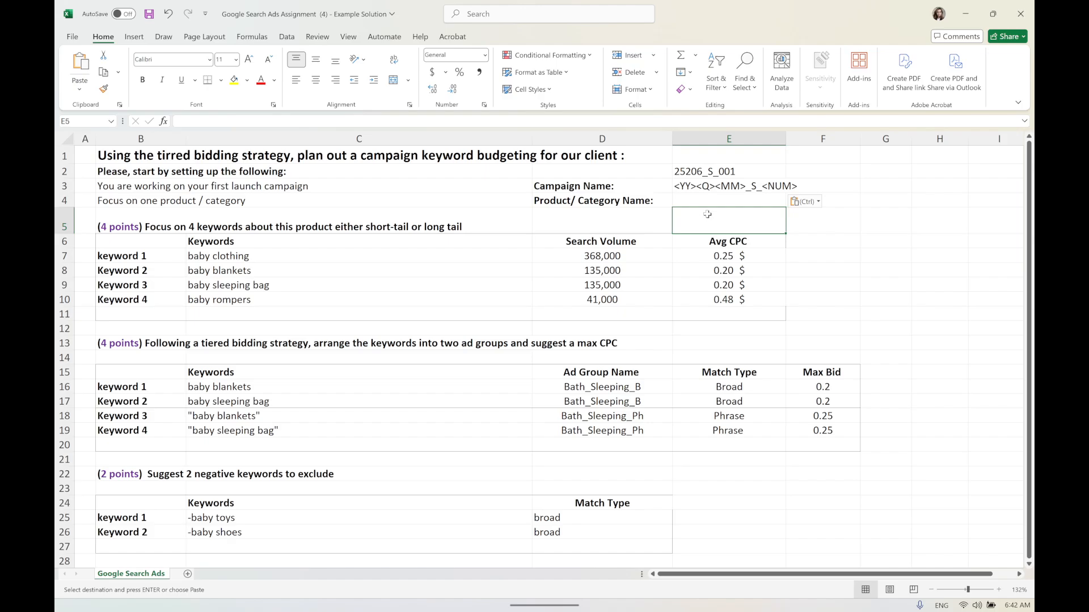
pyautogui.moveTo(689, 173); pyautogui.dragTo(780, 182)
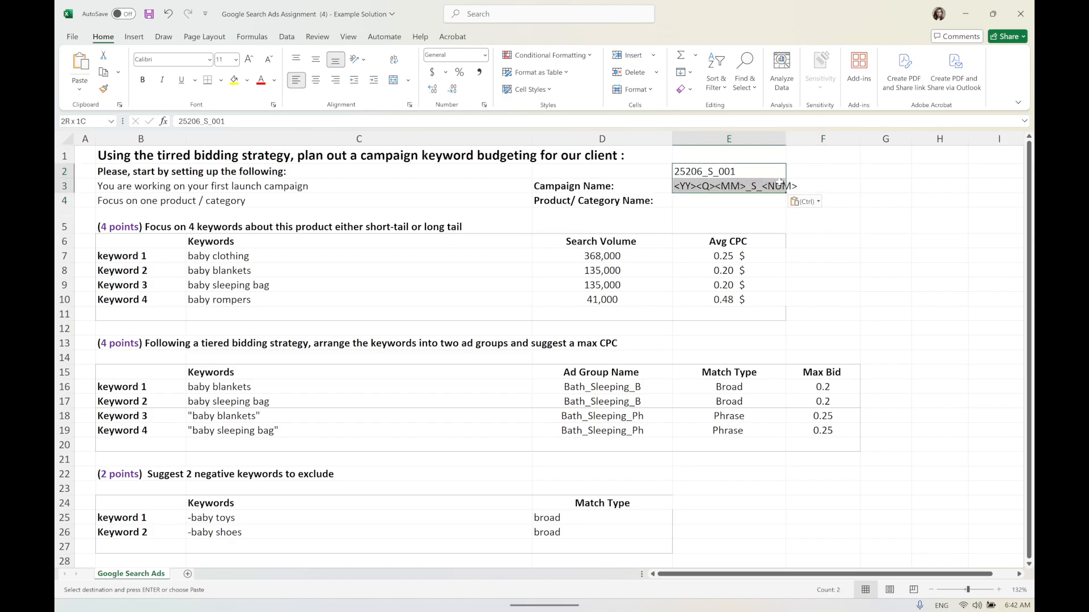
pyautogui.doubleClick(786, 138)
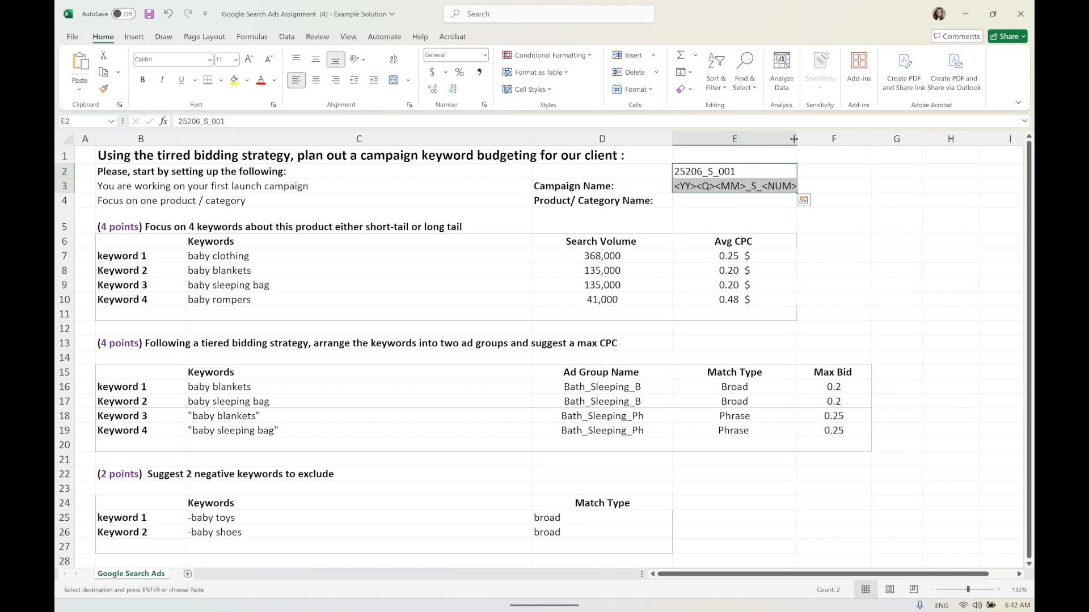
pyautogui.moveTo(794, 138); pyautogui.dragTo(808, 139)
pyautogui.click(688, 199)
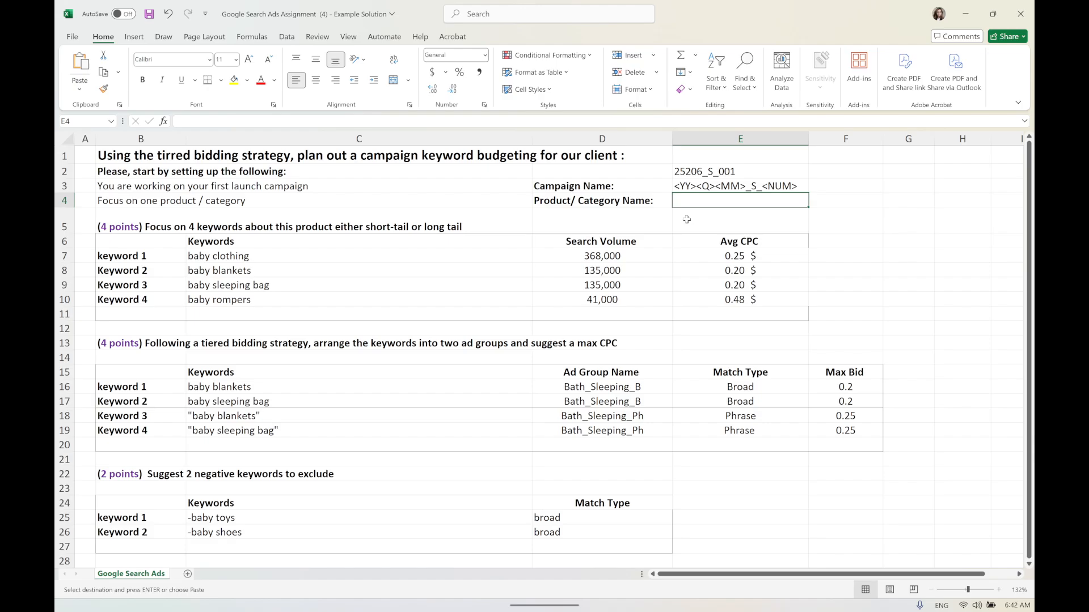
# Switch to the Part II Creating Campaign, Keywords Analysis presentation and review its closing slides from URL Parameters back to the Tracking Template form on slide 43
pyautogui.click(311, 596)
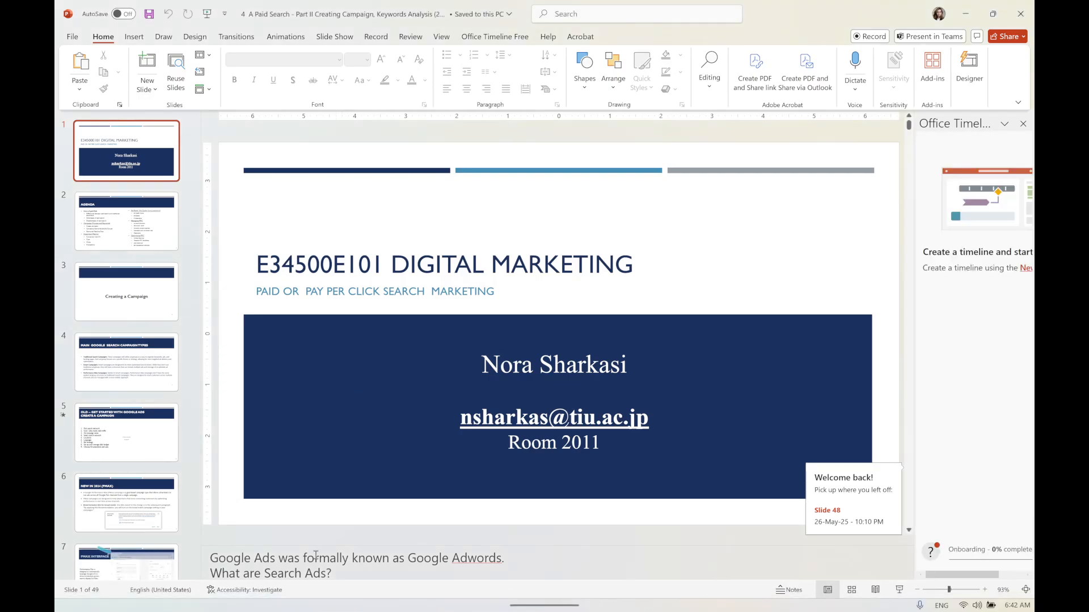
pyautogui.click(307, 593)
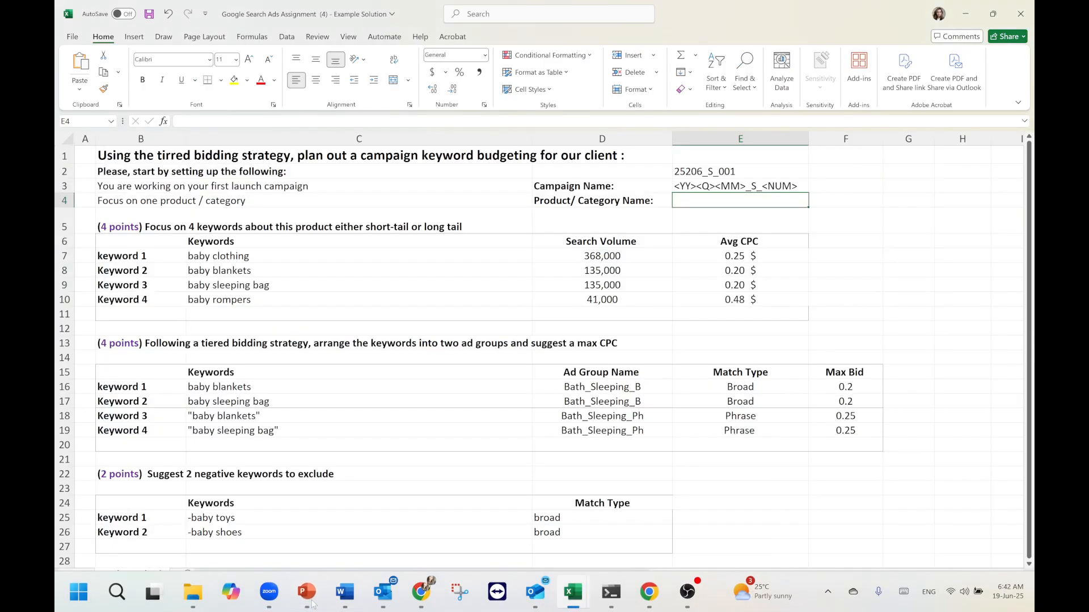
pyautogui.click(306, 592)
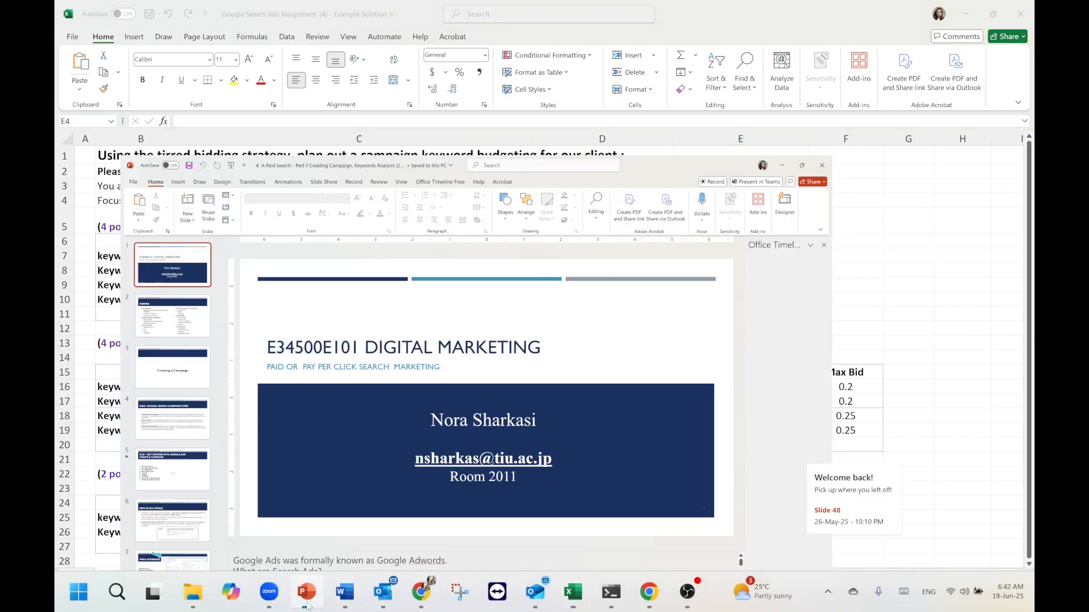
pyautogui.moveTo(196, 156); pyautogui.dragTo(195, 558)
pyautogui.click(122, 341)
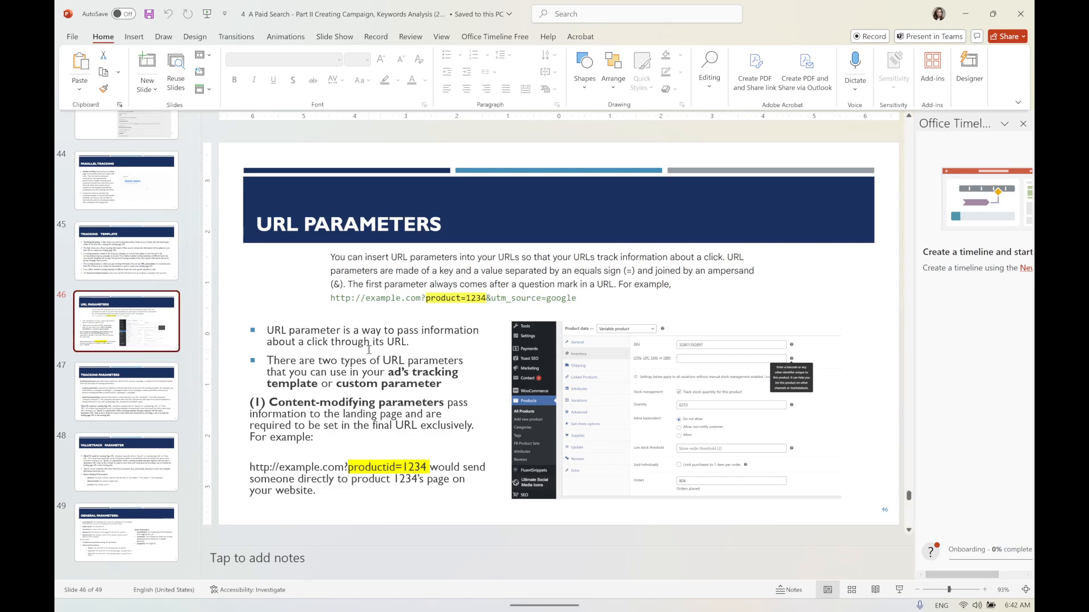
pyautogui.click(126, 256)
pyautogui.click(126, 208)
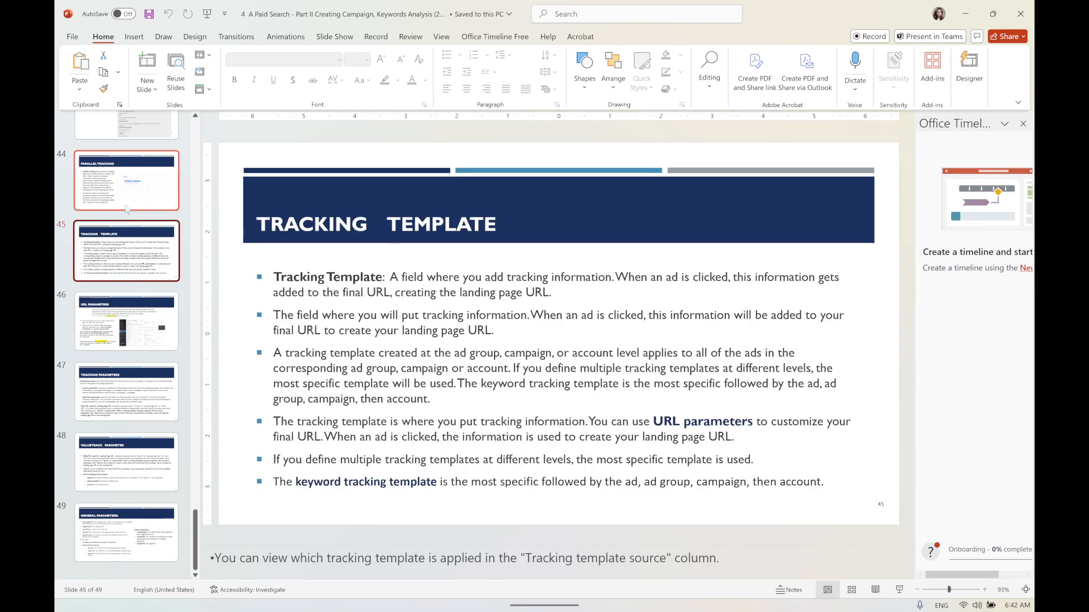
pyautogui.press('Up')
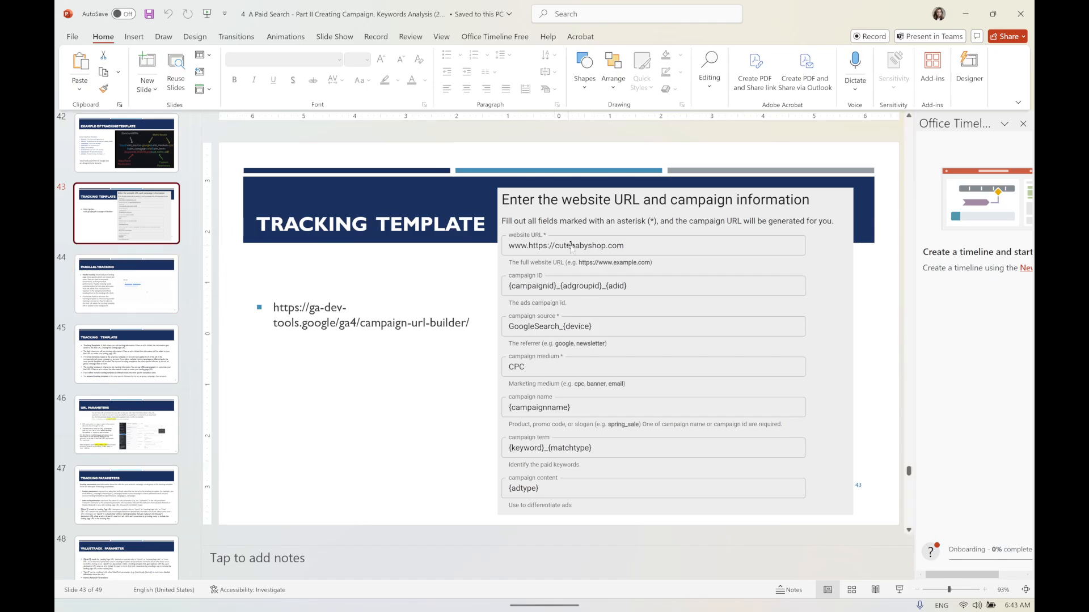
# Review the Parallel Tracking and Tracking Parameters slides, and select the term "ValueTrack parameters" on slide 47
pyautogui.moveTo(538, 608)
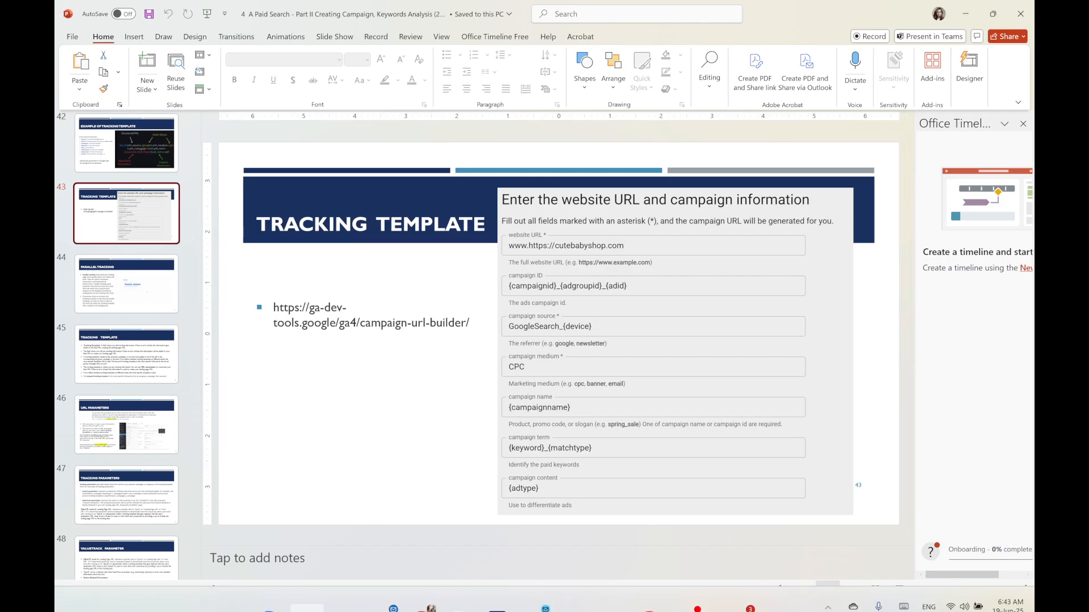
pyautogui.scroll(3, 147, 319)
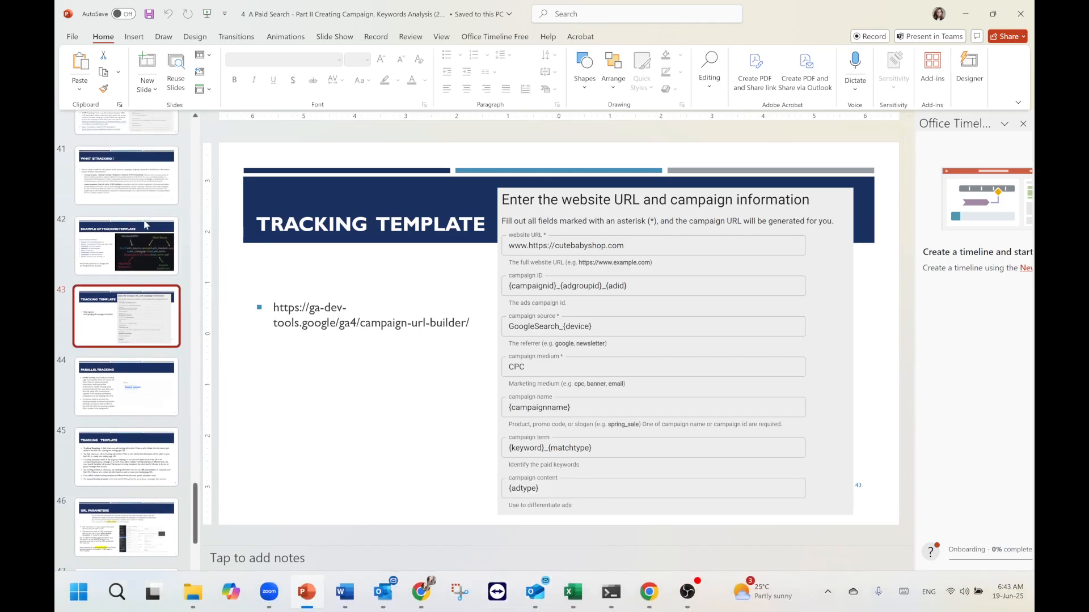
pyautogui.scroll(4, 147, 320)
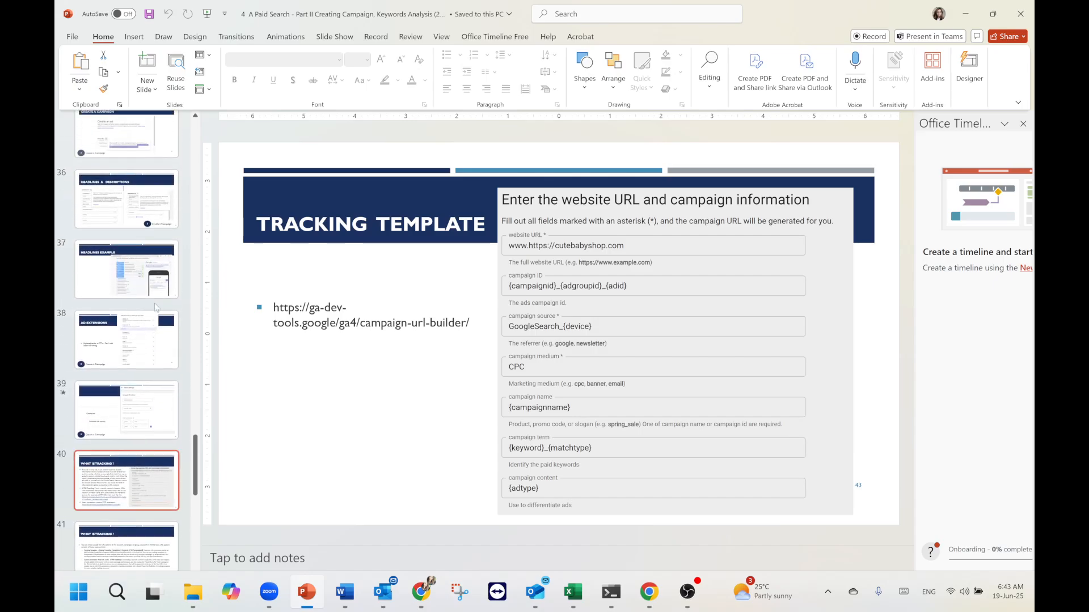
pyautogui.scroll(-5, 157, 306)
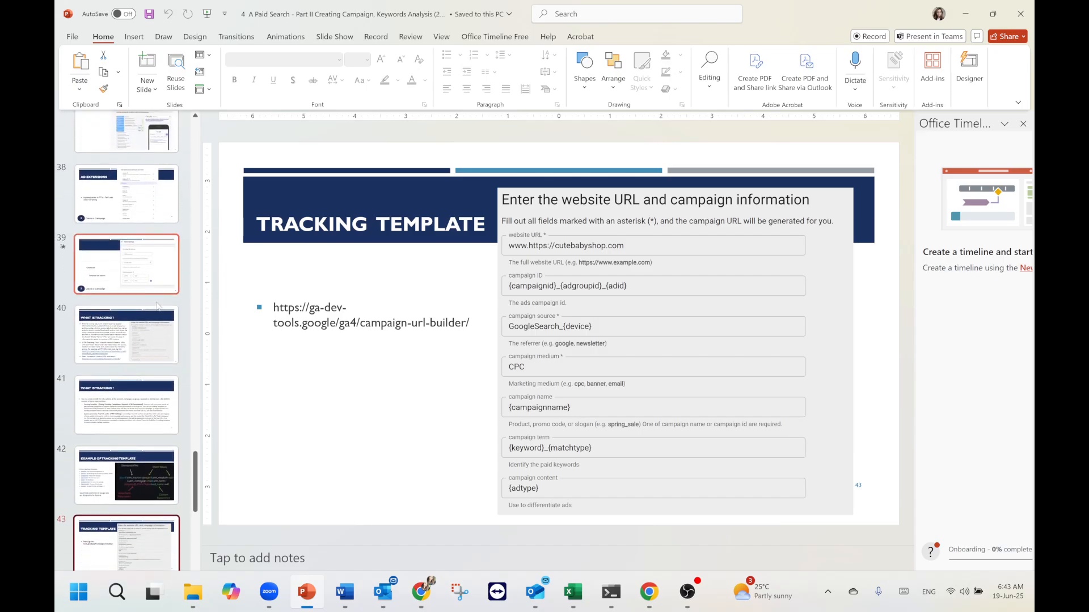
pyautogui.scroll(-2, 157, 306)
pyautogui.click(159, 312)
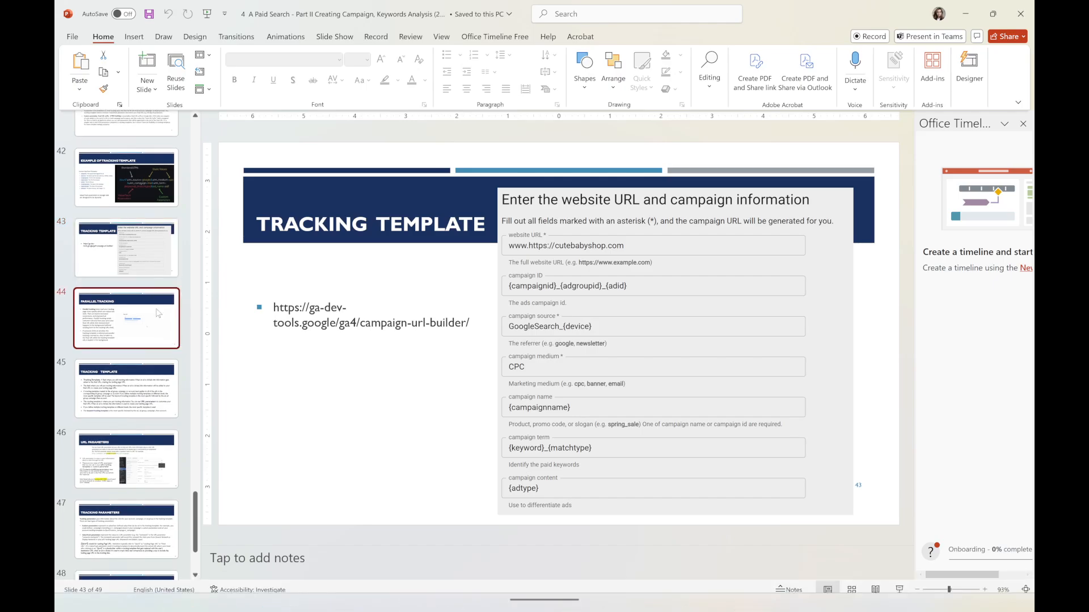
pyautogui.scroll(-3, 159, 312)
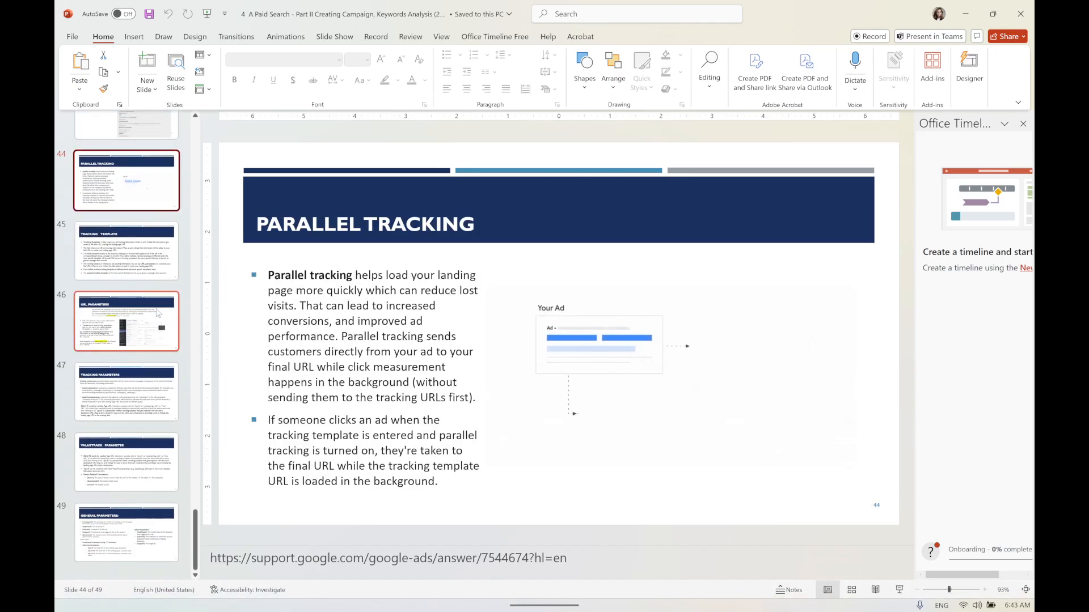
pyautogui.click(150, 421)
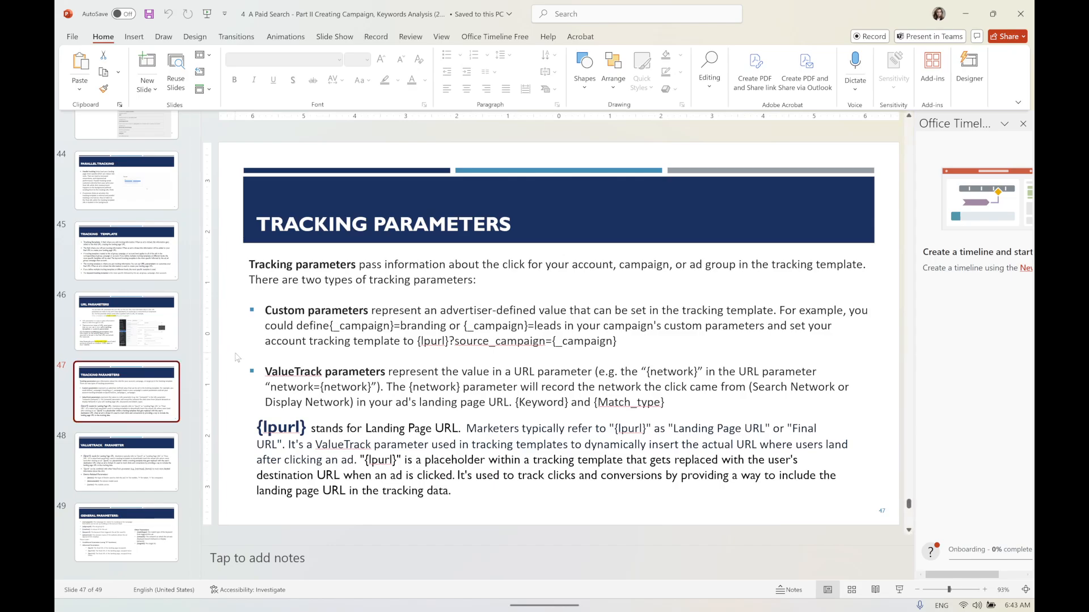
pyautogui.moveTo(391, 373); pyautogui.dragTo(265, 372)
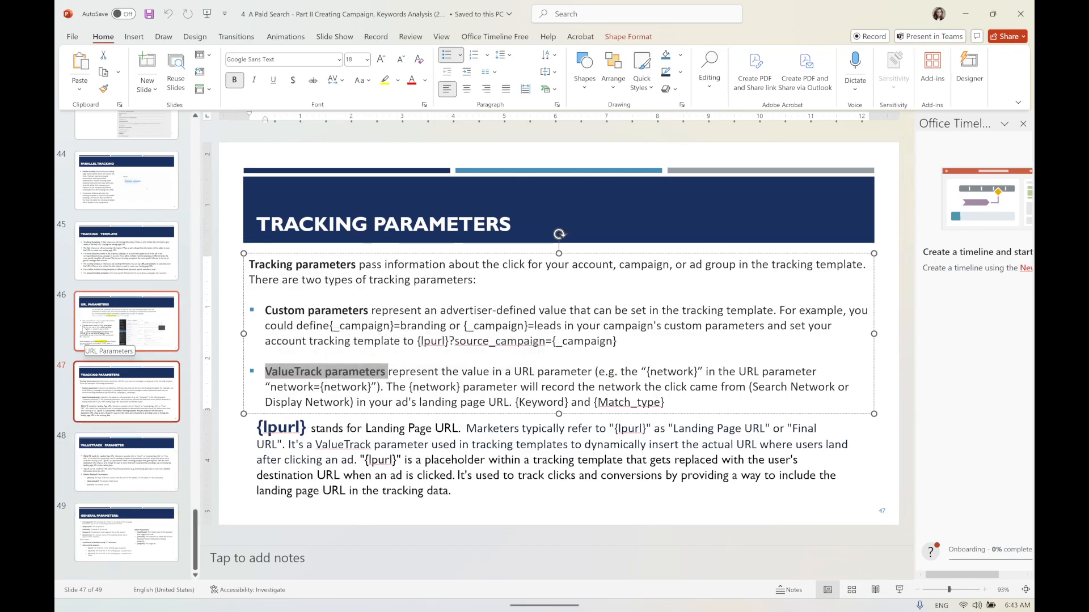
# Go back through the tracking slides to examine Example of Tracking Template, What Is Tracking, and the Campaign URL options on slide 39
pyautogui.click(86, 329)
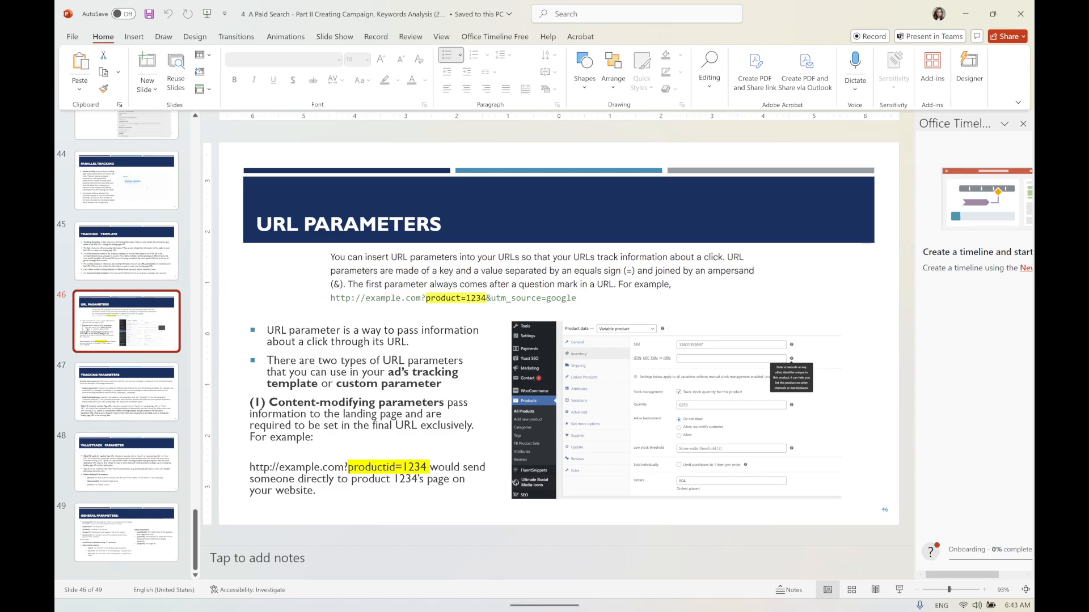
pyautogui.scroll(1, 97, 327)
pyautogui.click(99, 326)
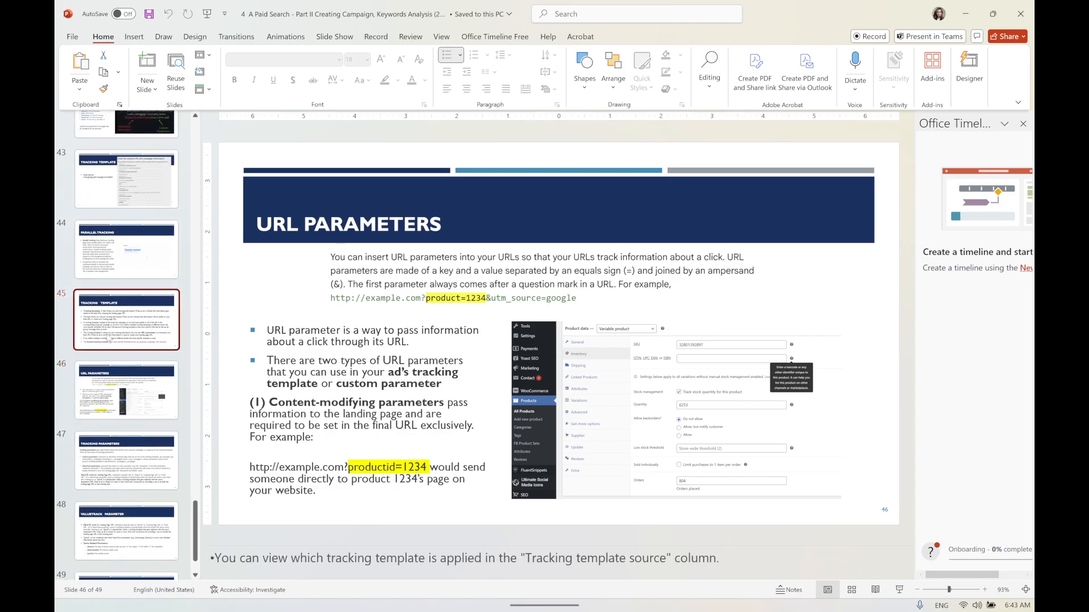
pyautogui.click(107, 277)
pyautogui.click(105, 181)
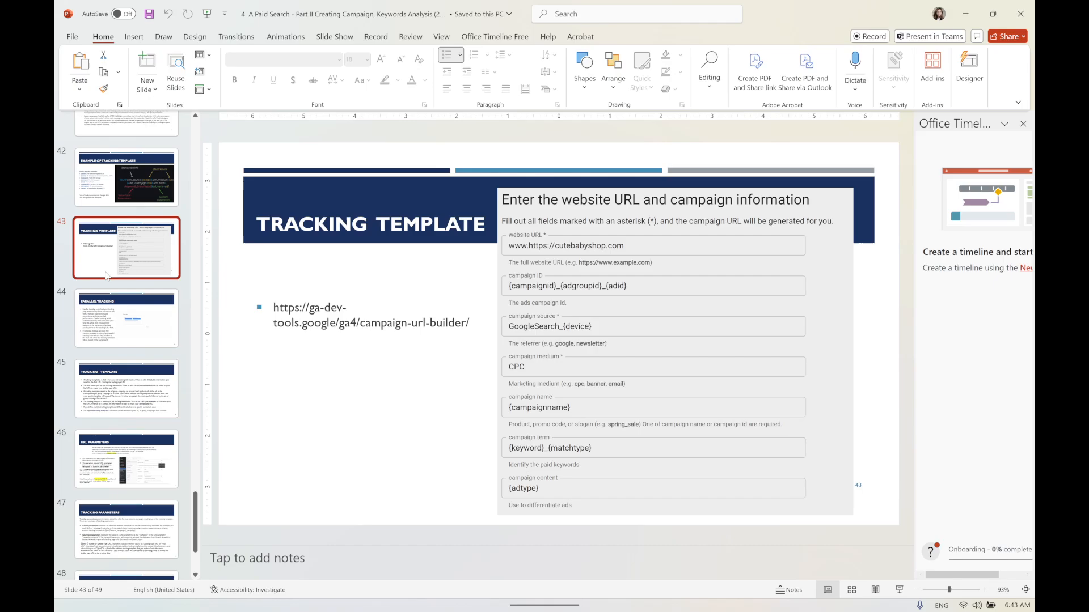
pyautogui.scroll(2, 104, 255)
pyautogui.click(105, 232)
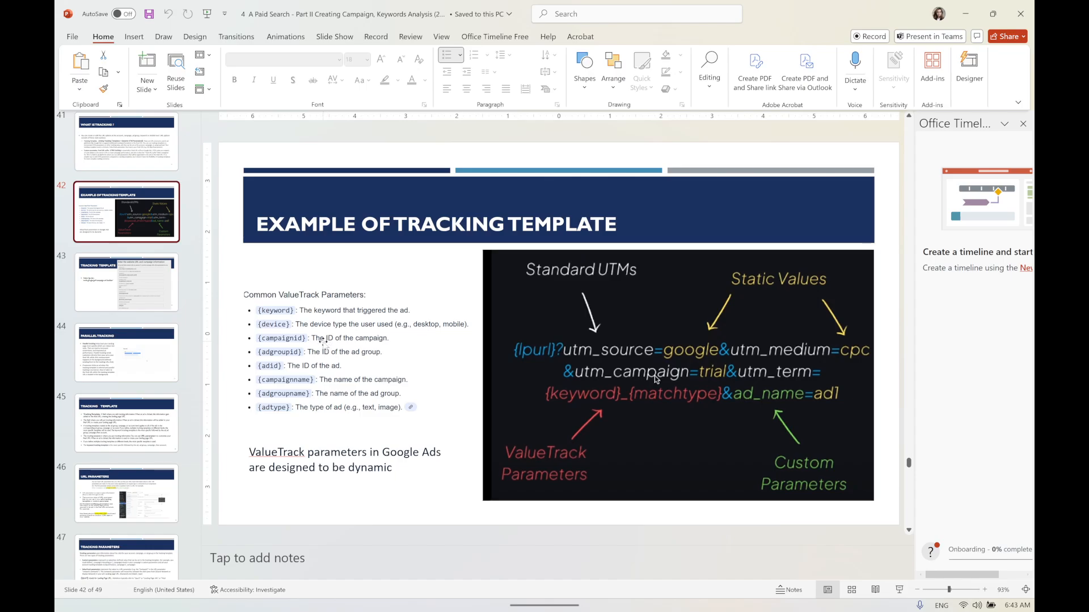
pyautogui.click(116, 152)
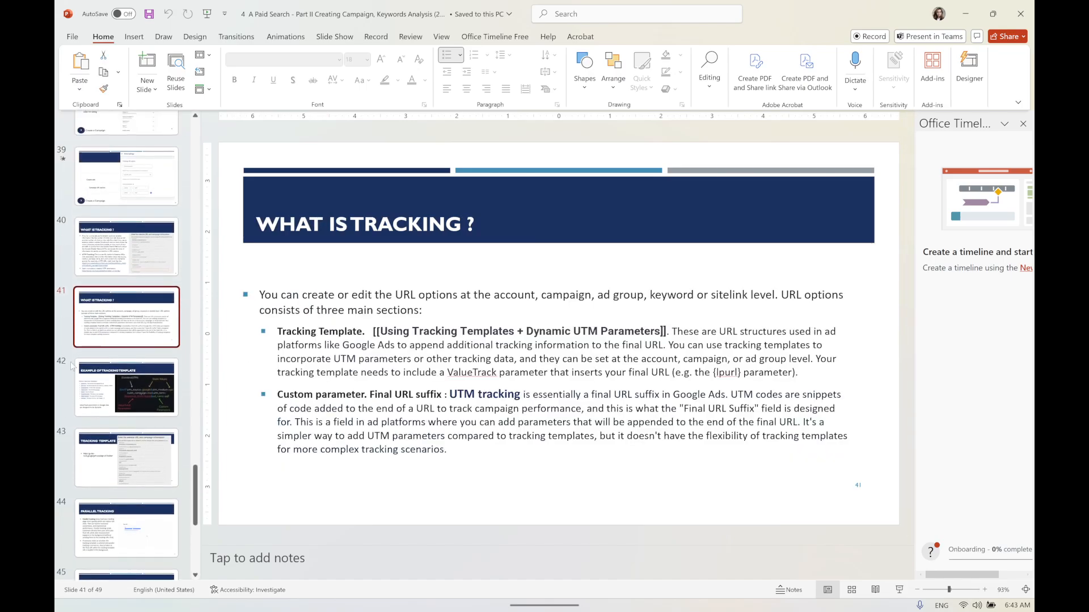
pyautogui.click(126, 177)
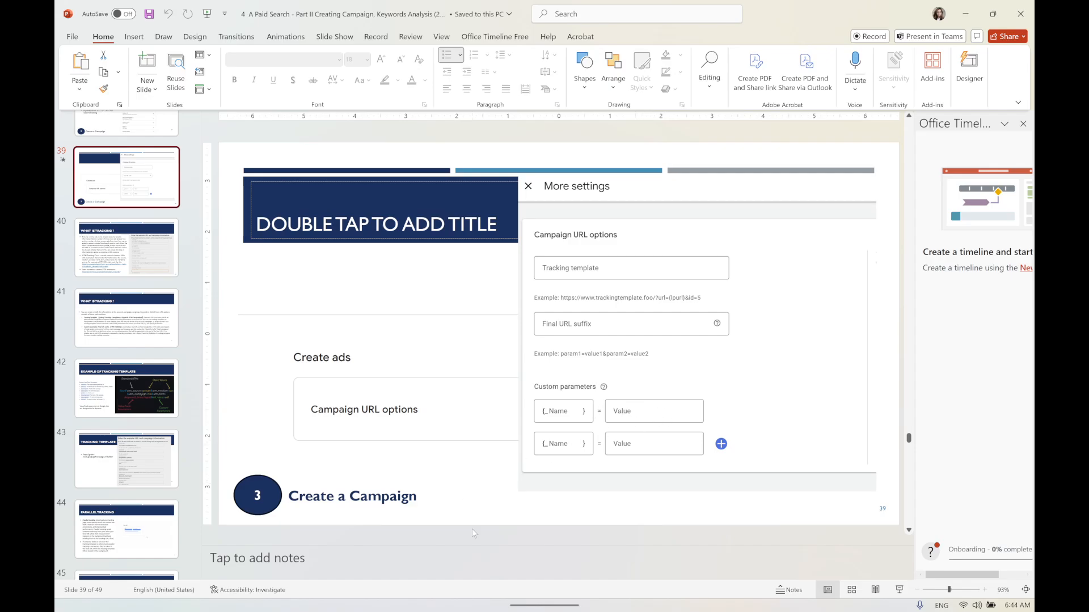
# Switch to the Google Ads campaign settings in Chrome and expand Campaign URL options under Other settings
pyautogui.moveTo(420, 600)
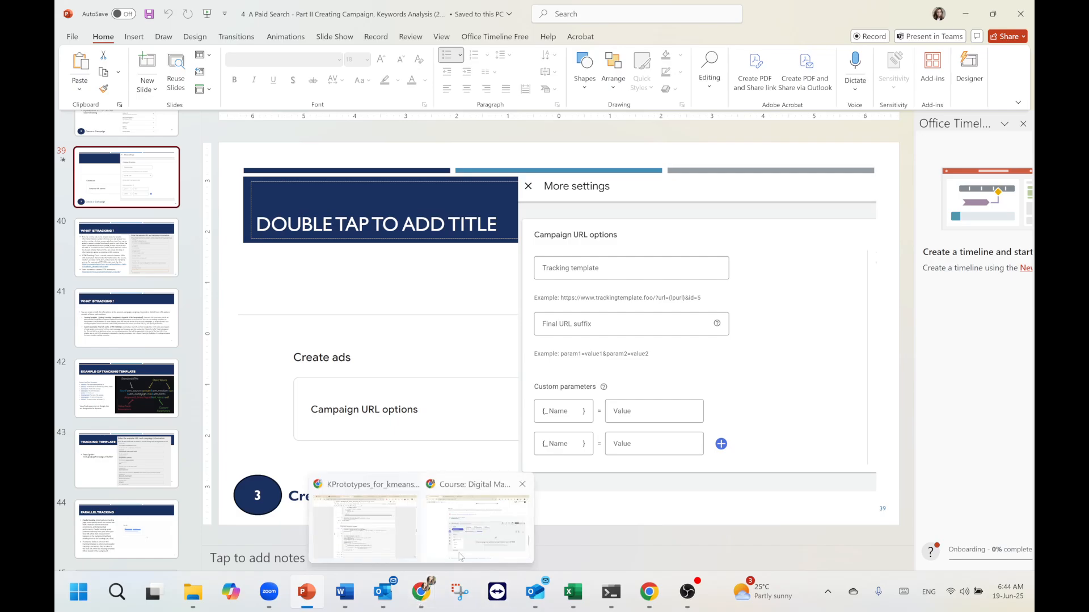
pyautogui.moveTo(461, 557)
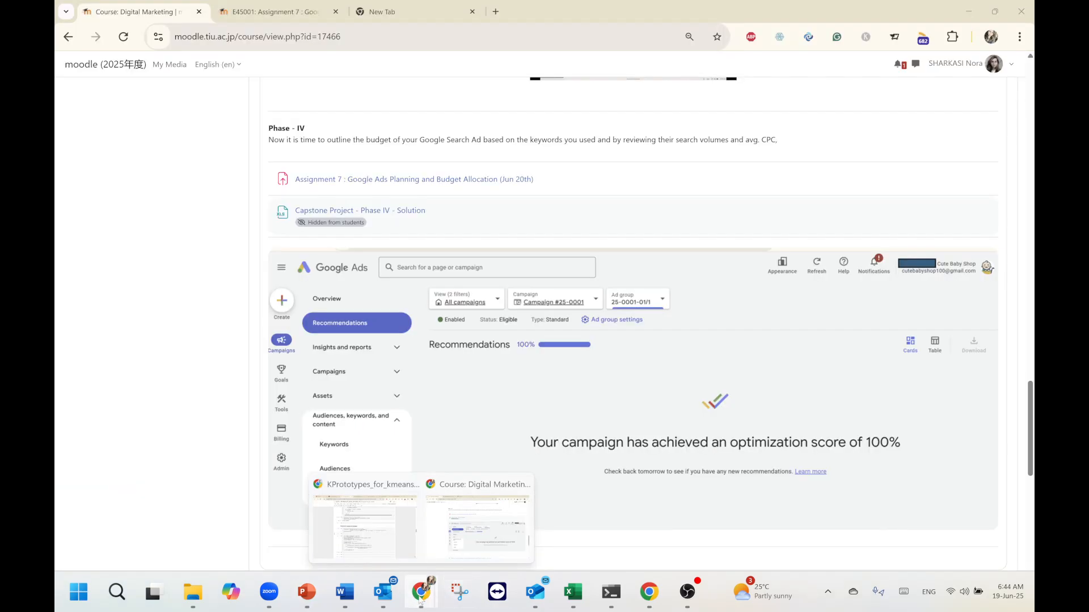
pyautogui.click(650, 592)
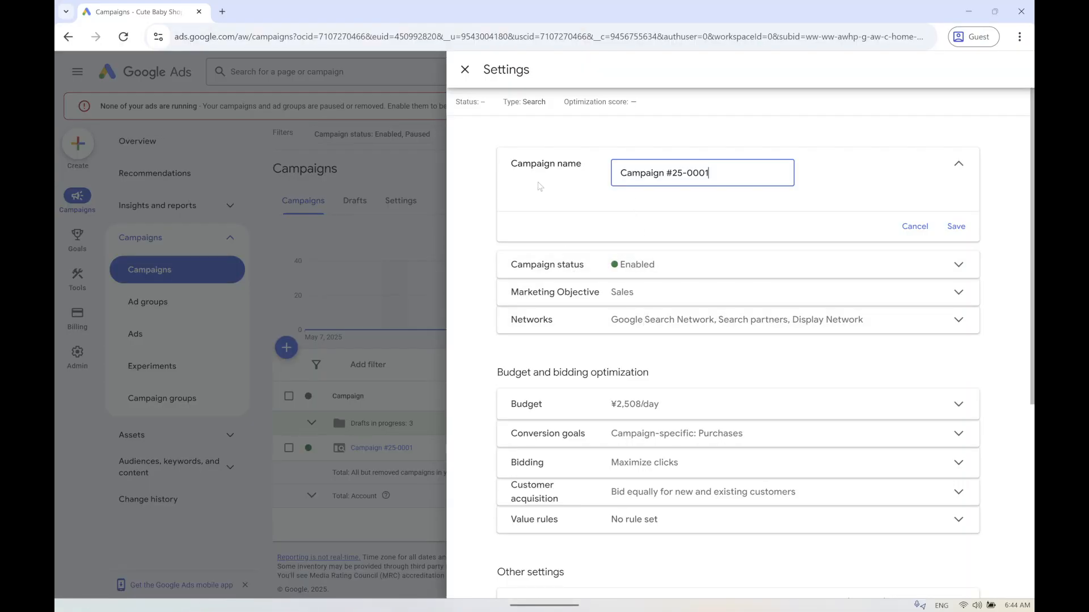
pyautogui.scroll(-1, 569, 235)
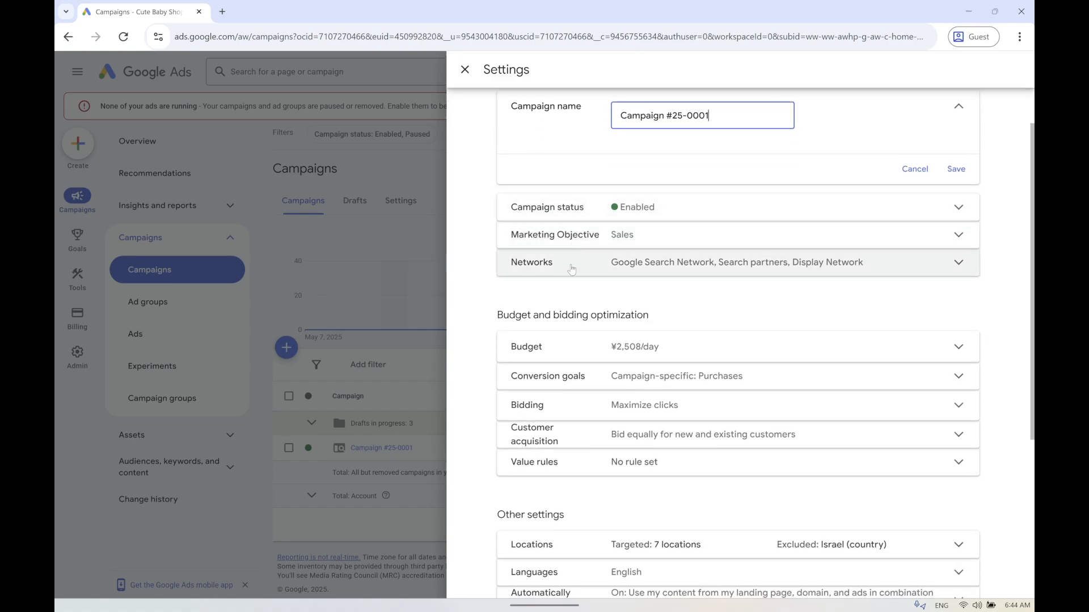
pyautogui.scroll(-2, 571, 274)
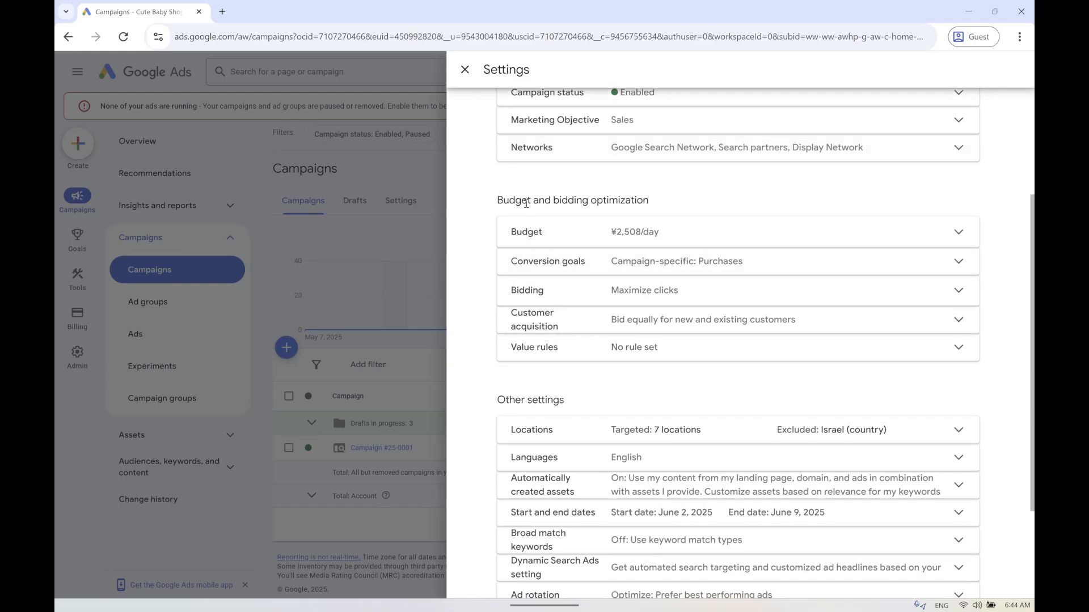
pyautogui.scroll(-3, 565, 306)
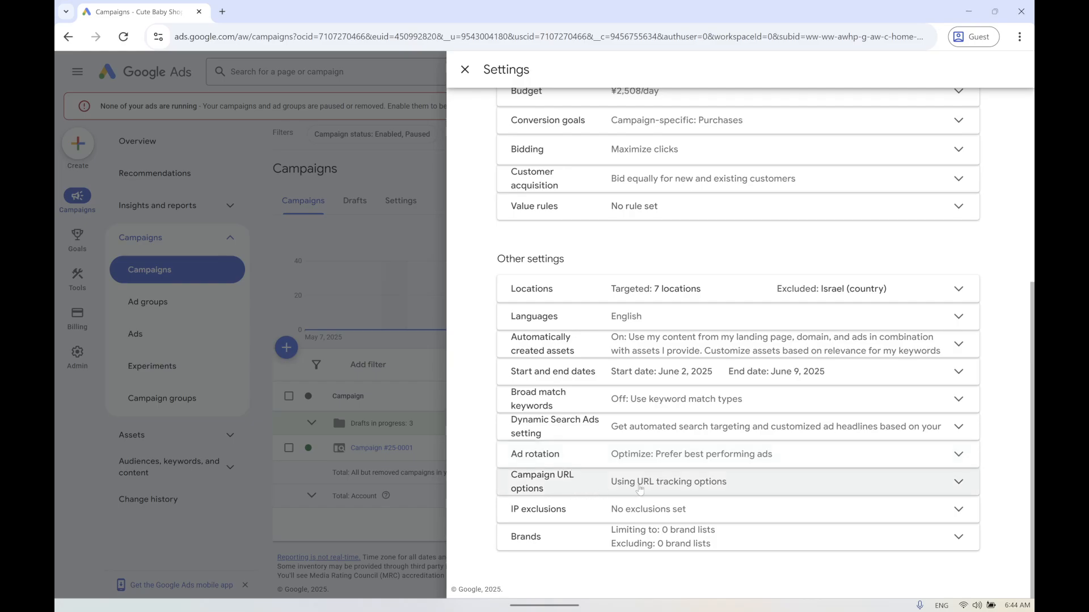
pyautogui.click(966, 489)
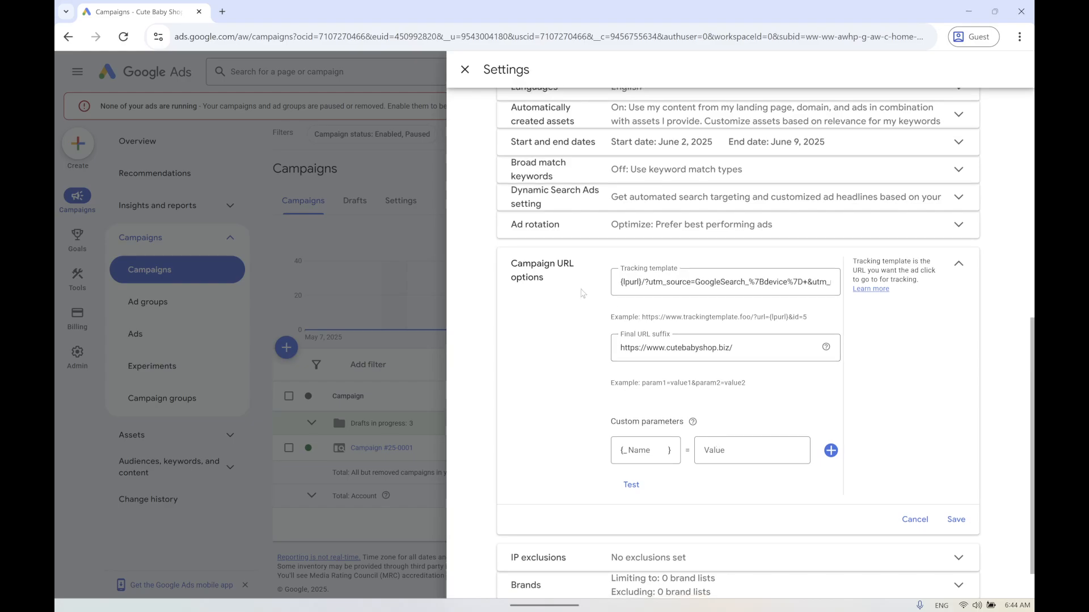
# Examine the tracking template, final URL suffix and custom parameters fields, including the help note on custom parameters
pyautogui.scroll(1, 565, 284)
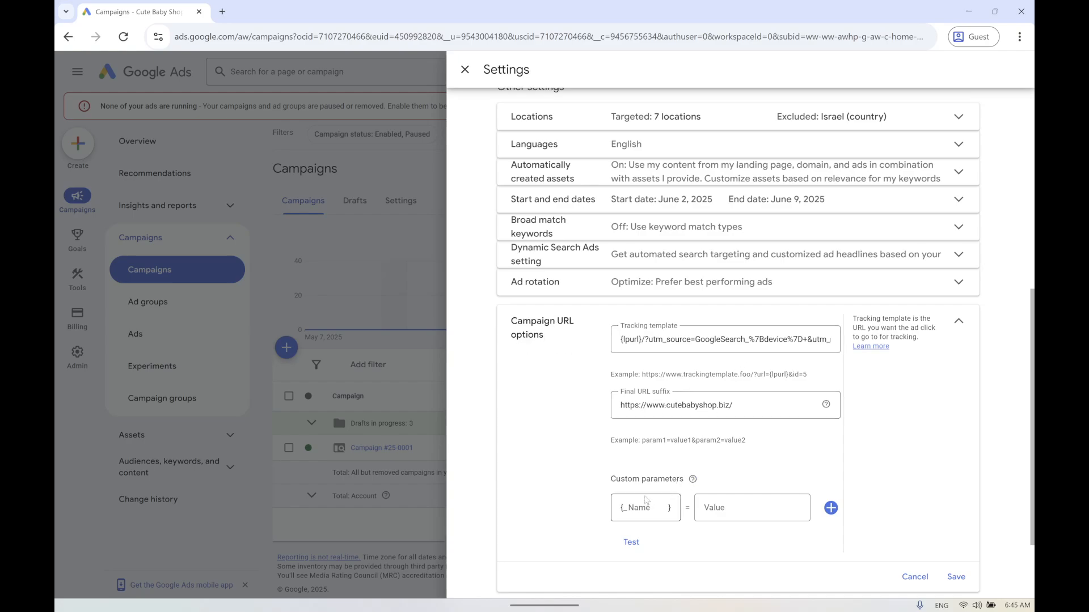
pyautogui.moveTo(693, 481)
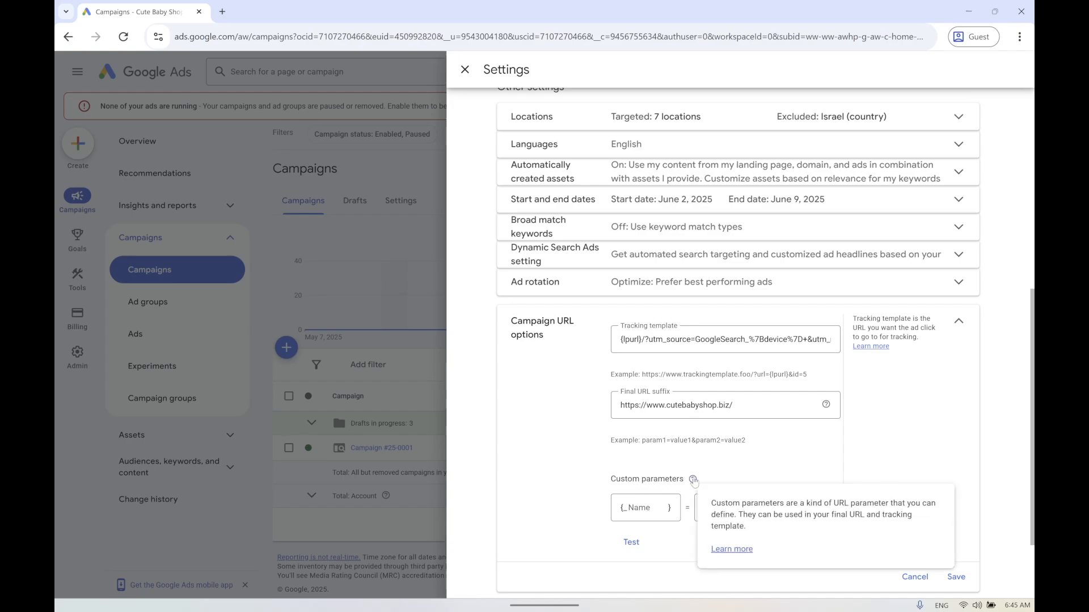
pyautogui.click(738, 504)
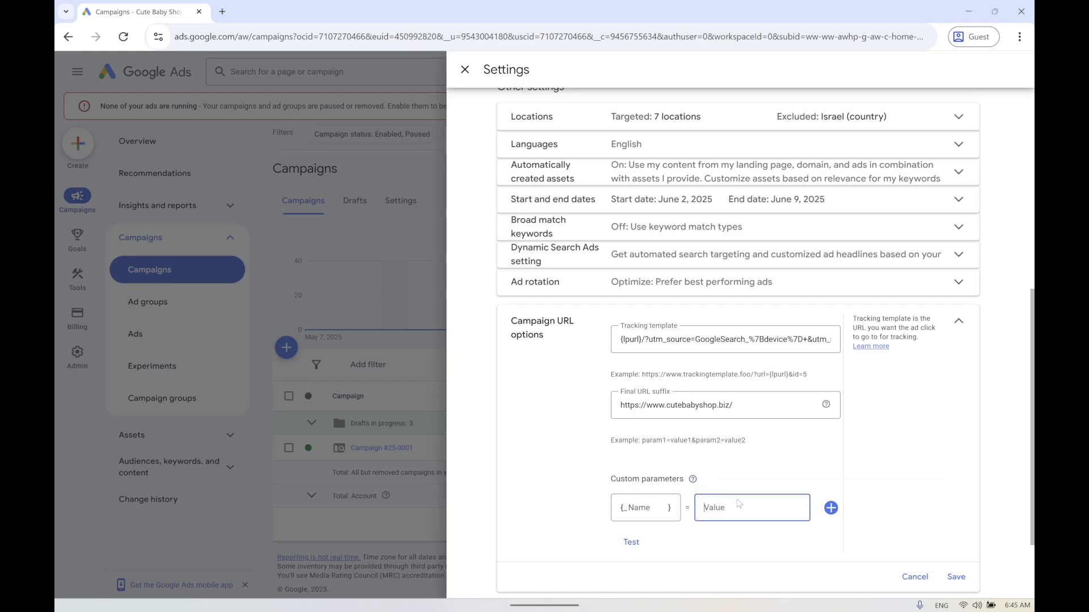
pyautogui.scroll(-2, 739, 505)
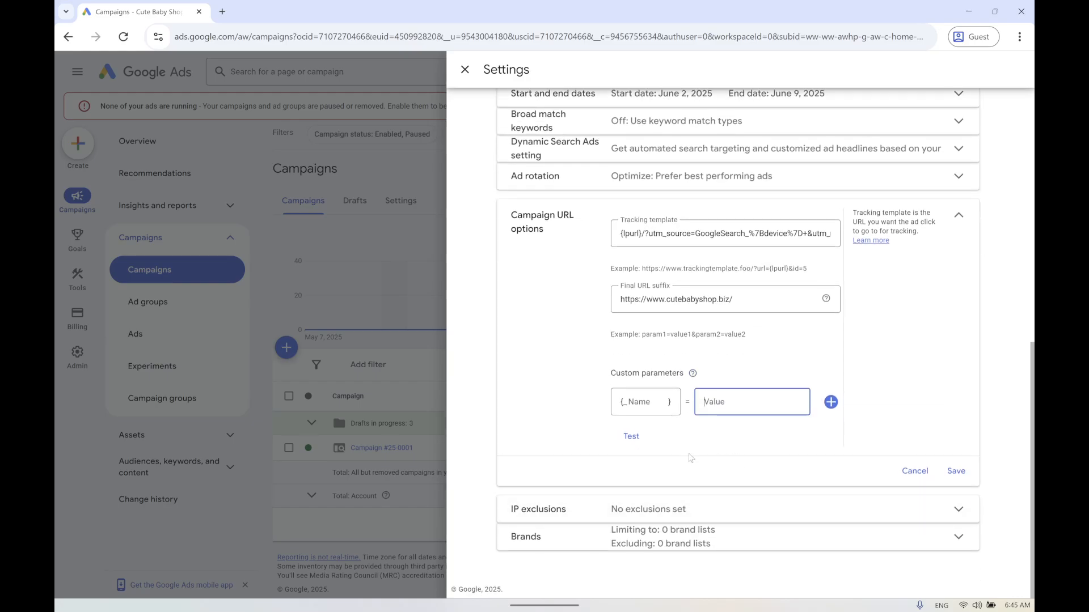
# Return to the Example Solution workbook in Excel to review the campaign naming pattern, and switch to the Digital Marketing course page in Moodle
pyautogui.click(572, 591)
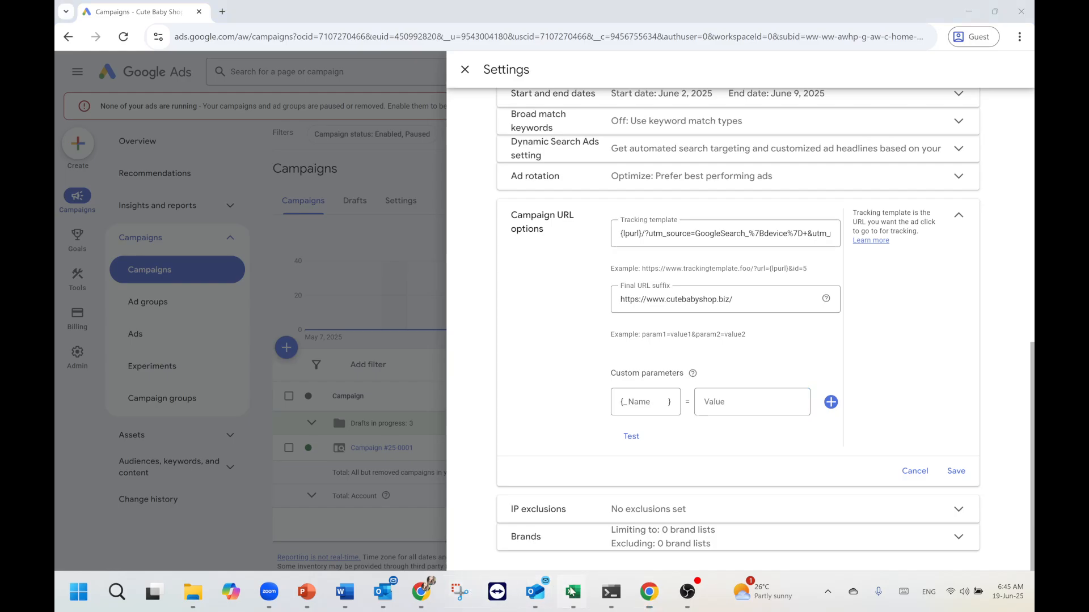
pyautogui.click(636, 524)
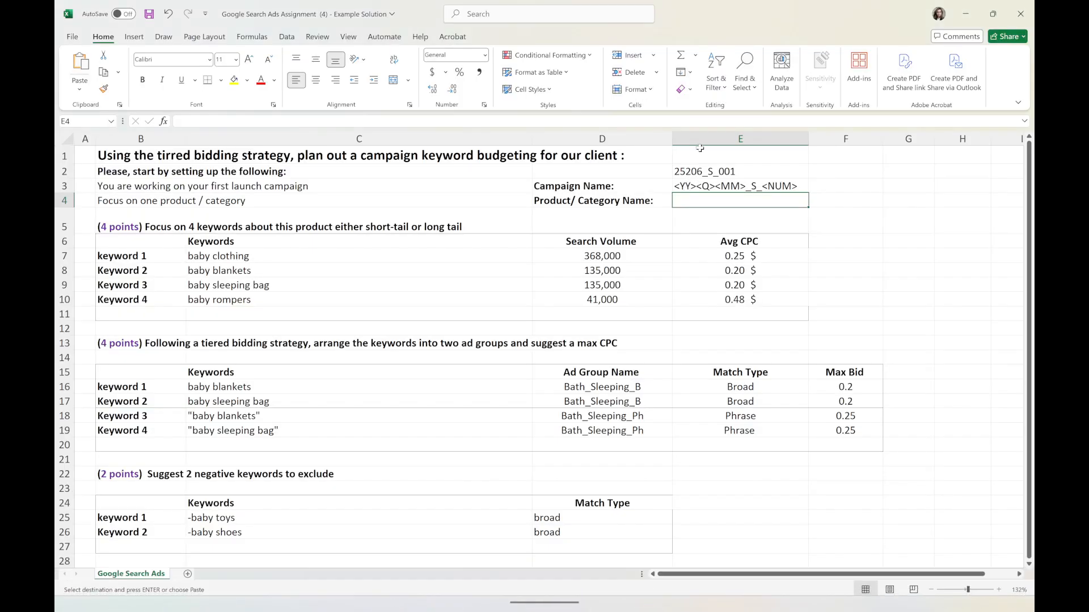
pyautogui.click(865, 187)
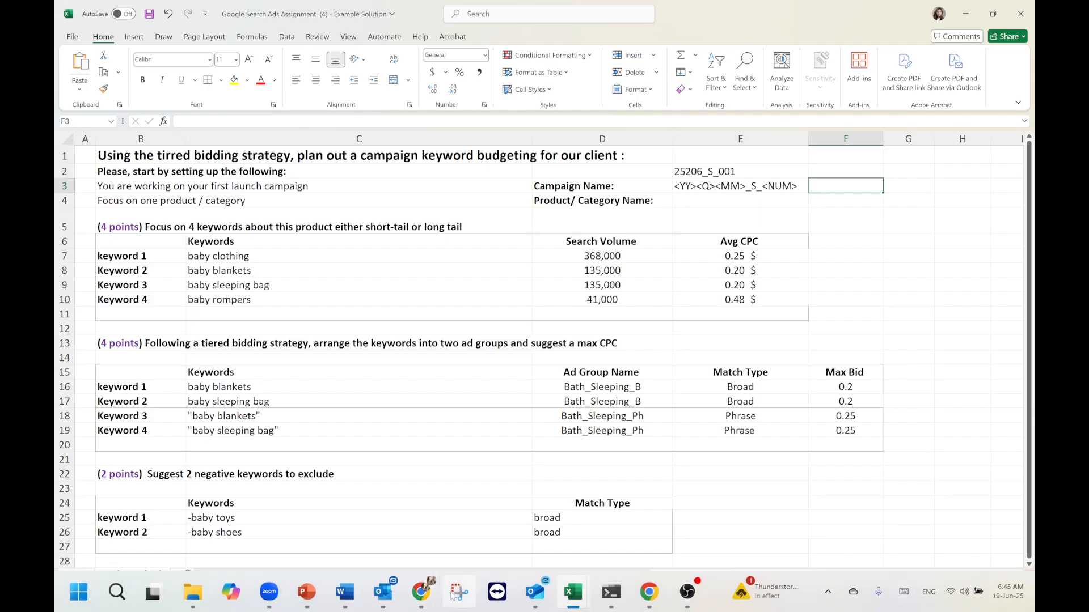
pyautogui.click(431, 600)
pyautogui.click(486, 550)
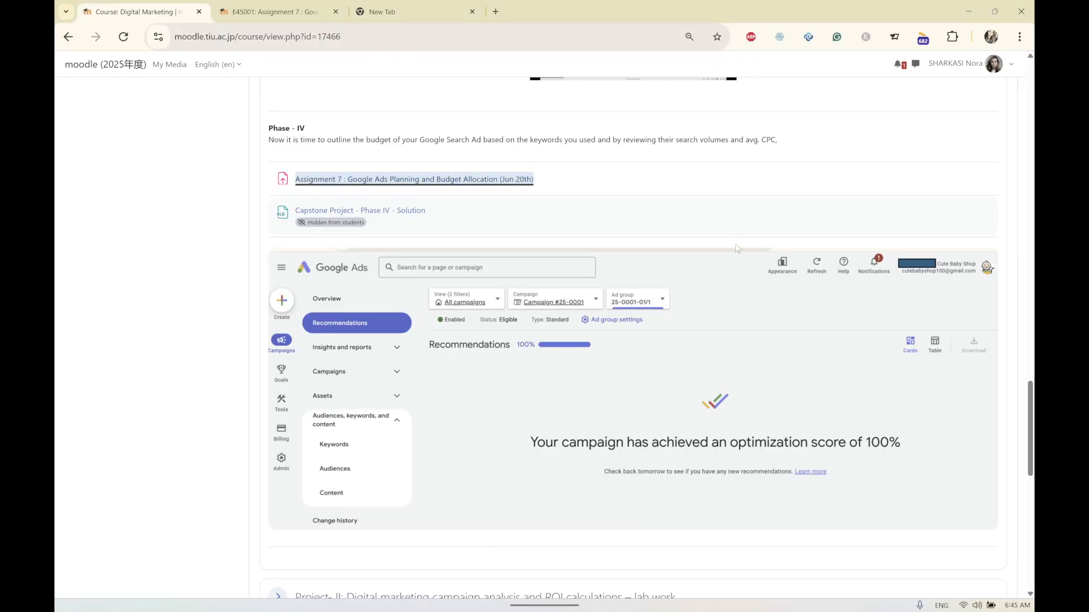
# Switch to the Google Ads campaign settings, look over the campaign name and budget sections, and minimize that window
pyautogui.moveTo(500, 592)
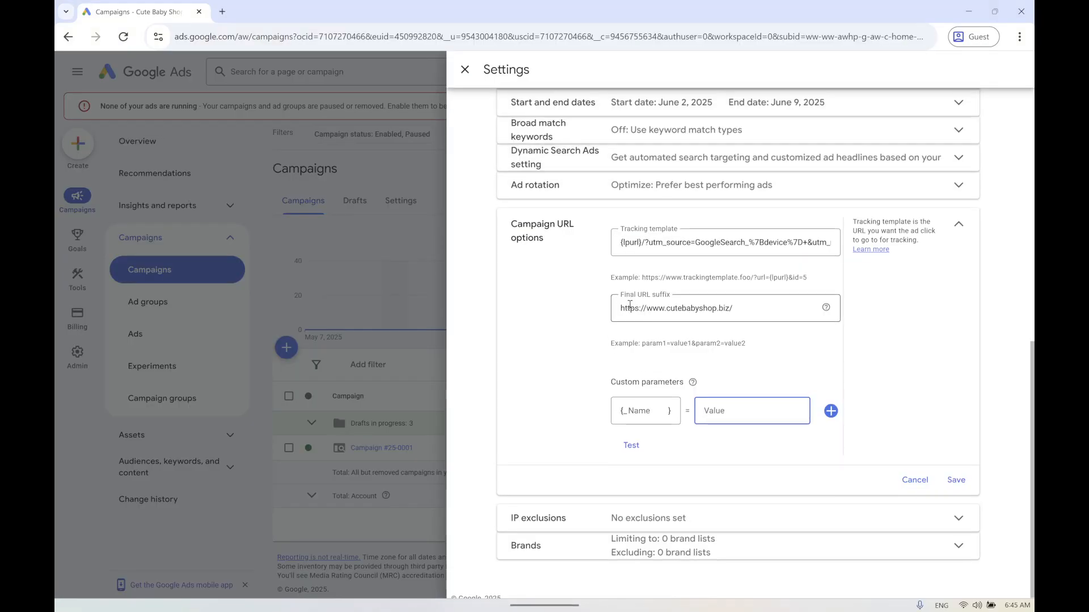
pyautogui.scroll(9, 630, 305)
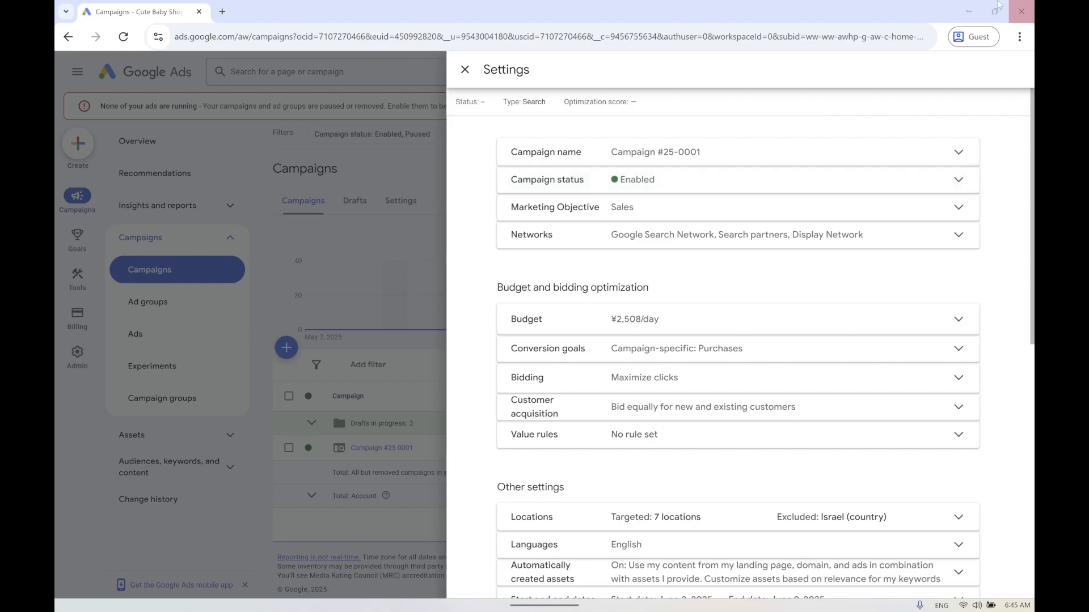
pyautogui.click(967, 11)
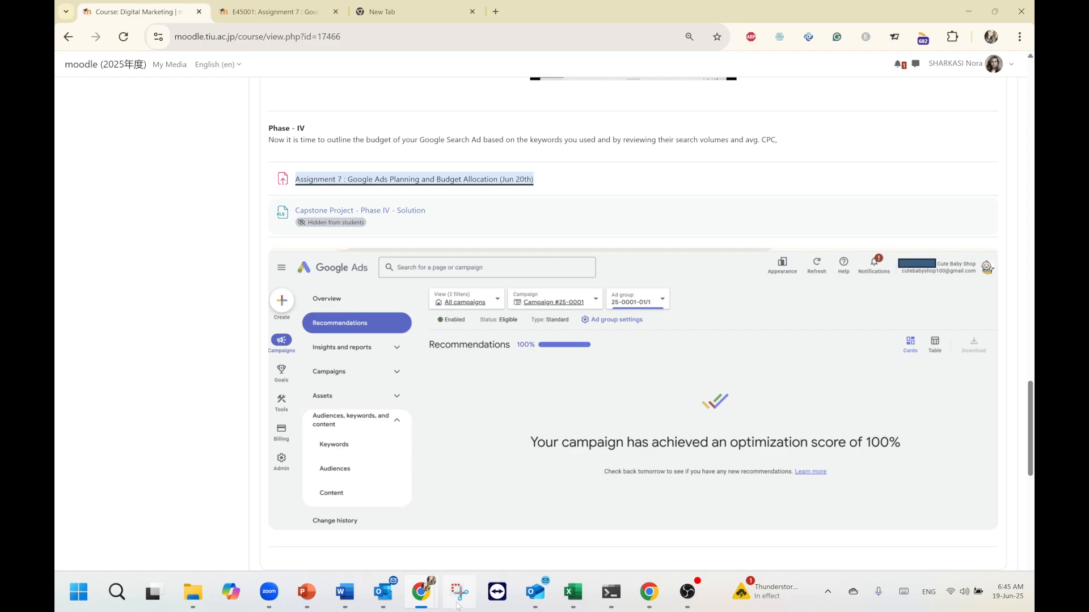
# Return to the Example Solution workbook in Excel and review the campaign name example, its naming pattern and the Product/Category Name field
pyautogui.moveTo(580, 605)
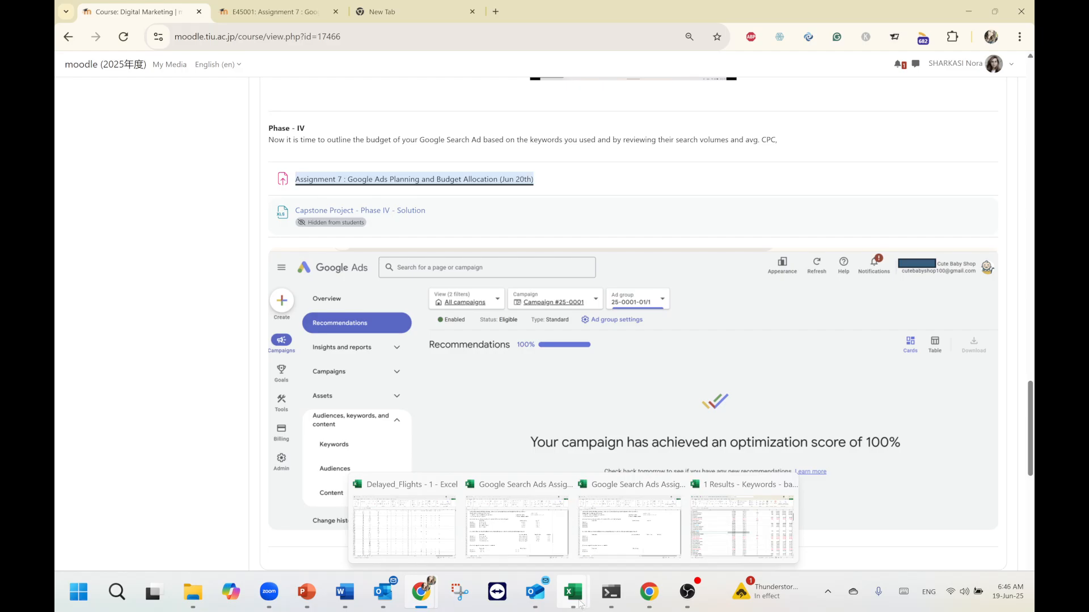
pyautogui.click(536, 536)
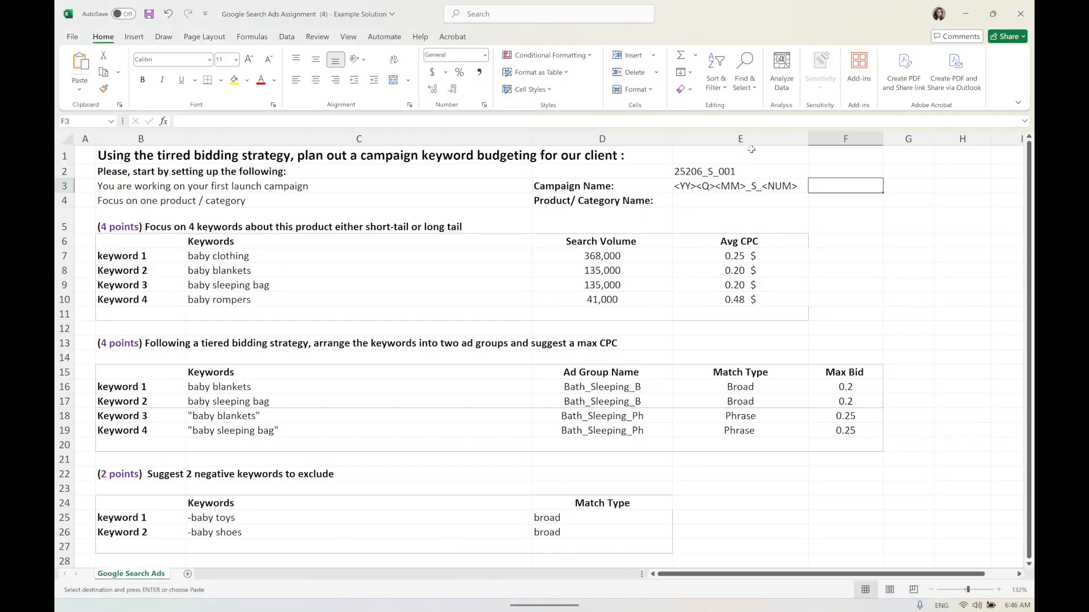
pyautogui.click(716, 171)
pyautogui.click(777, 186)
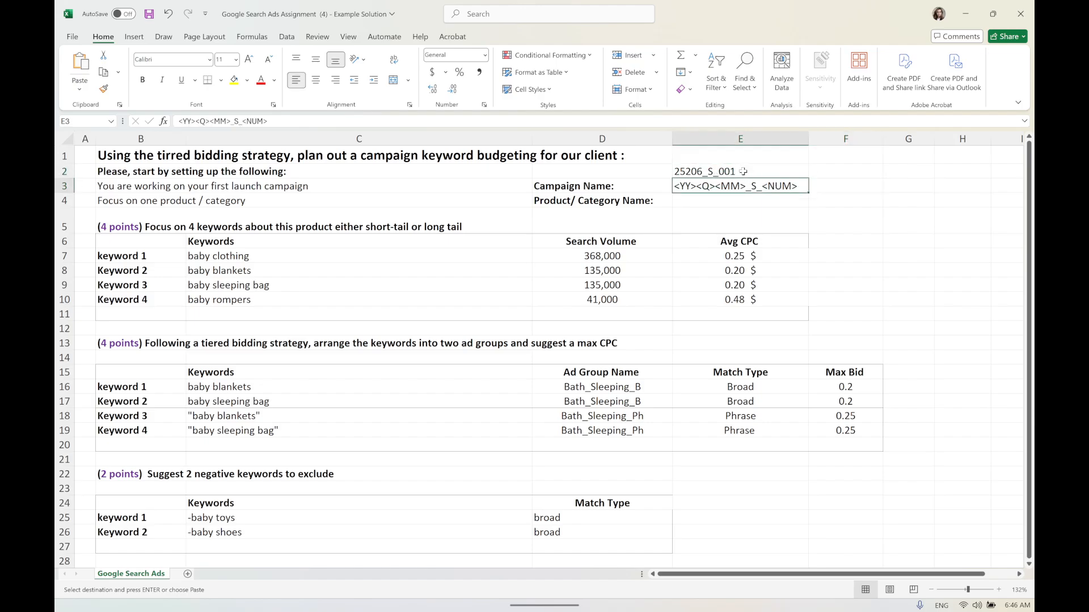
pyautogui.moveTo(743, 172); pyautogui.dragTo(737, 187)
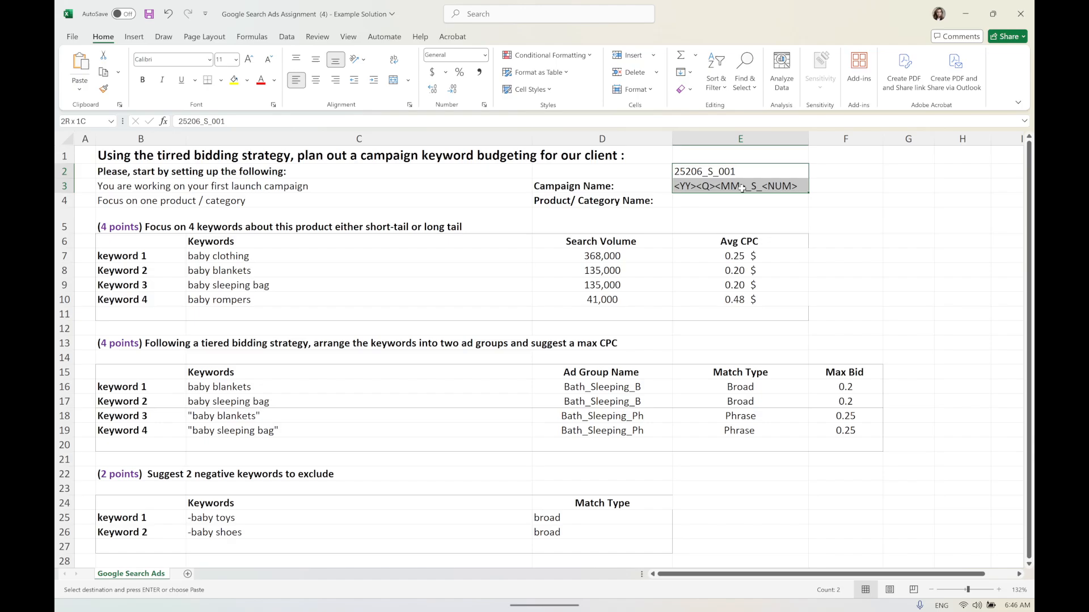
pyautogui.click(707, 200)
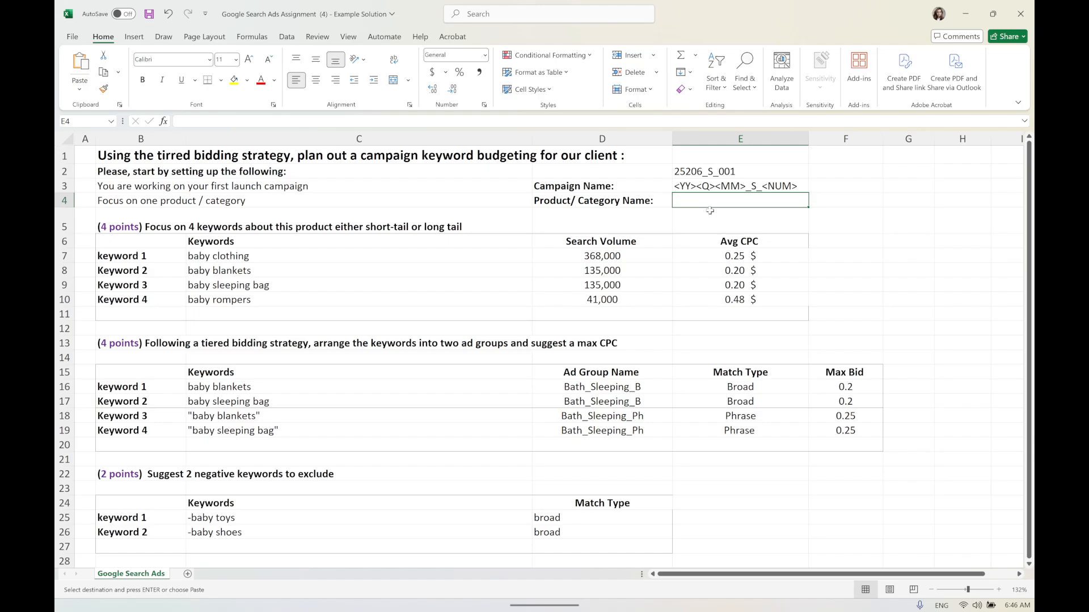
pyautogui.moveTo(761, 172); pyautogui.dragTo(764, 185)
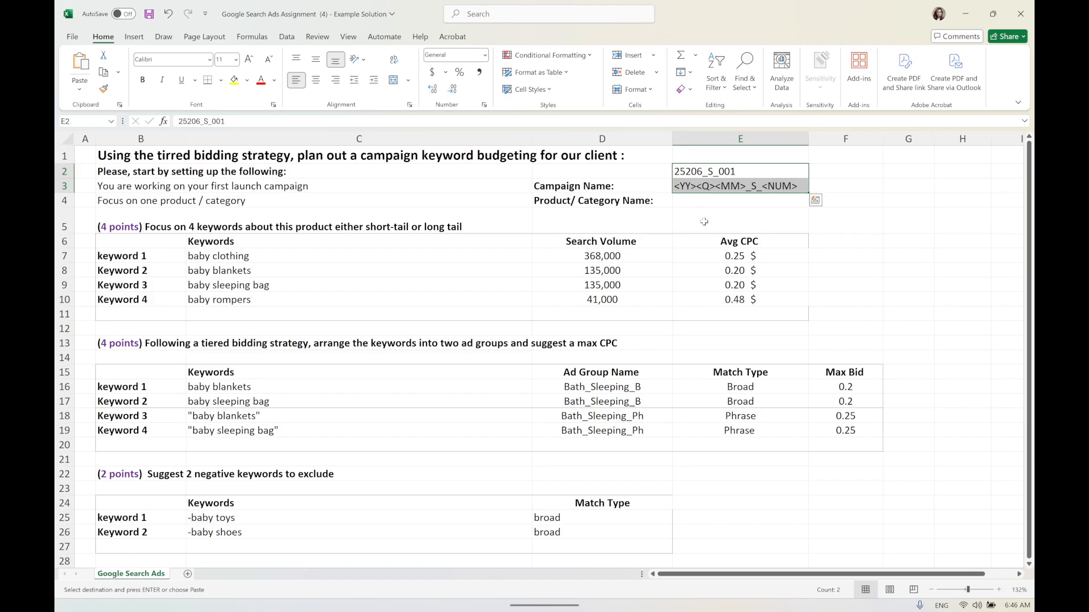
pyautogui.click(697, 201)
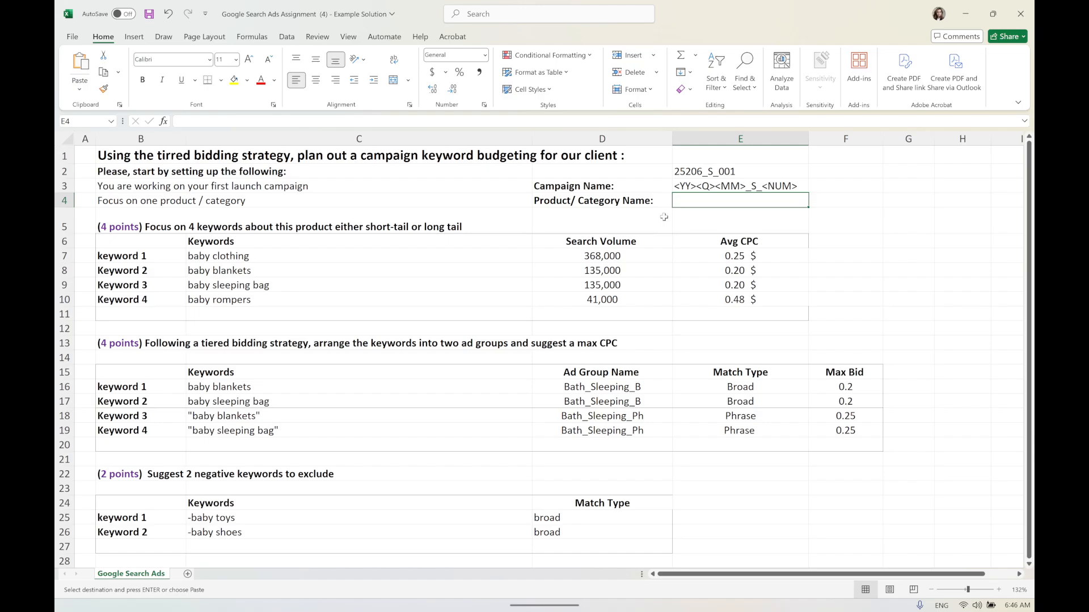
pyautogui.click(65, 180)
pyautogui.click(707, 200)
# Switch to the Chrome window with the Digital Marketing course and open cutebabyshop.biz in its empty tab
pyautogui.click(417, 581)
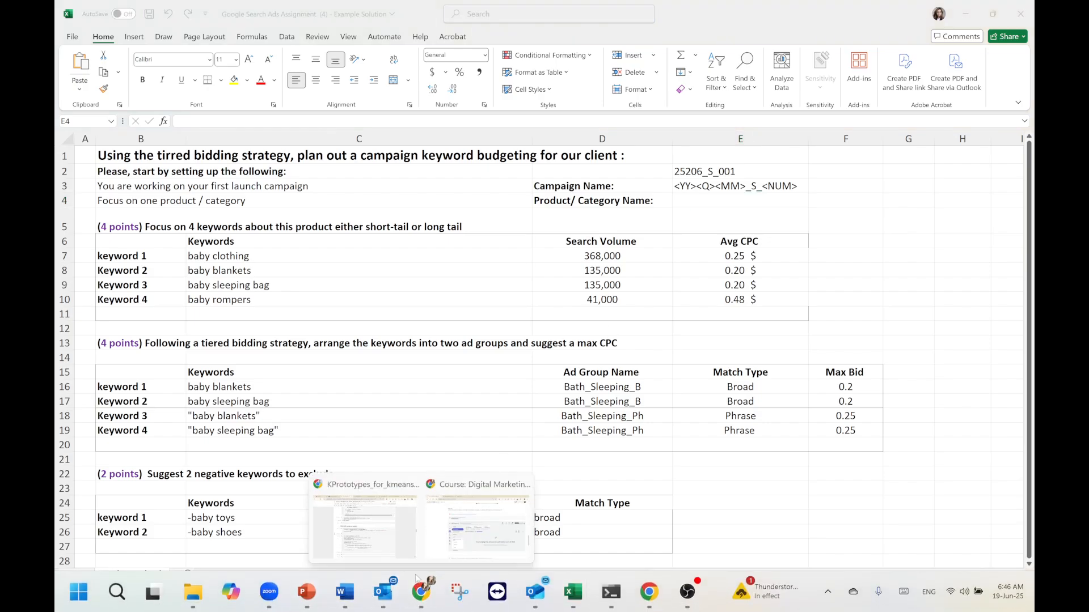
pyautogui.click(389, 543)
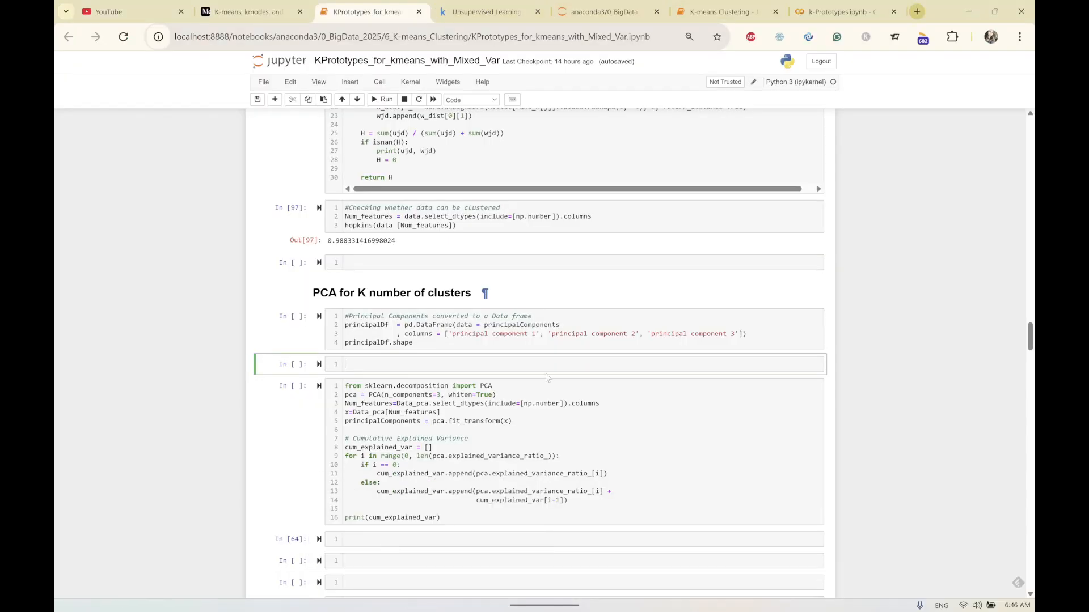
pyautogui.click(457, 591)
pyautogui.click(488, 510)
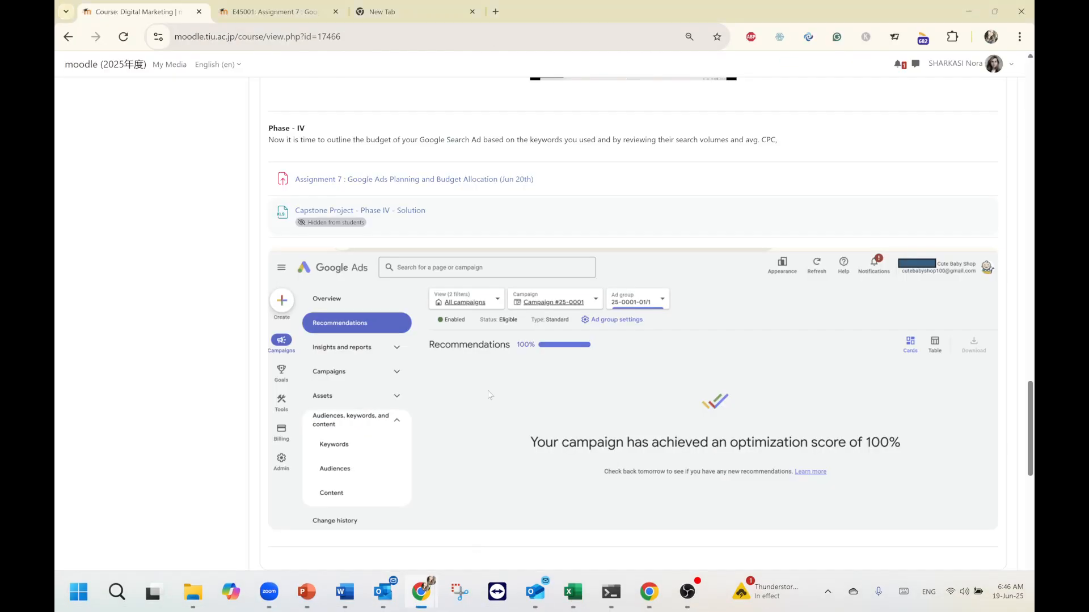
pyautogui.click(392, 11)
pyautogui.click(398, 31)
pyautogui.write('cu')
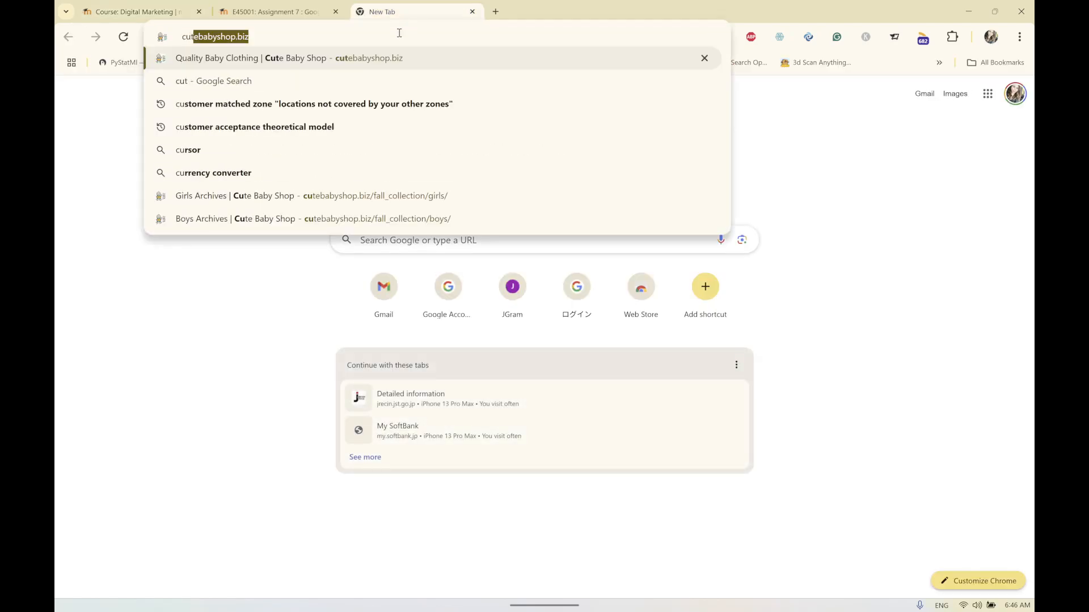
pyautogui.write('tebabyshop.biz')
pyautogui.press('Return')
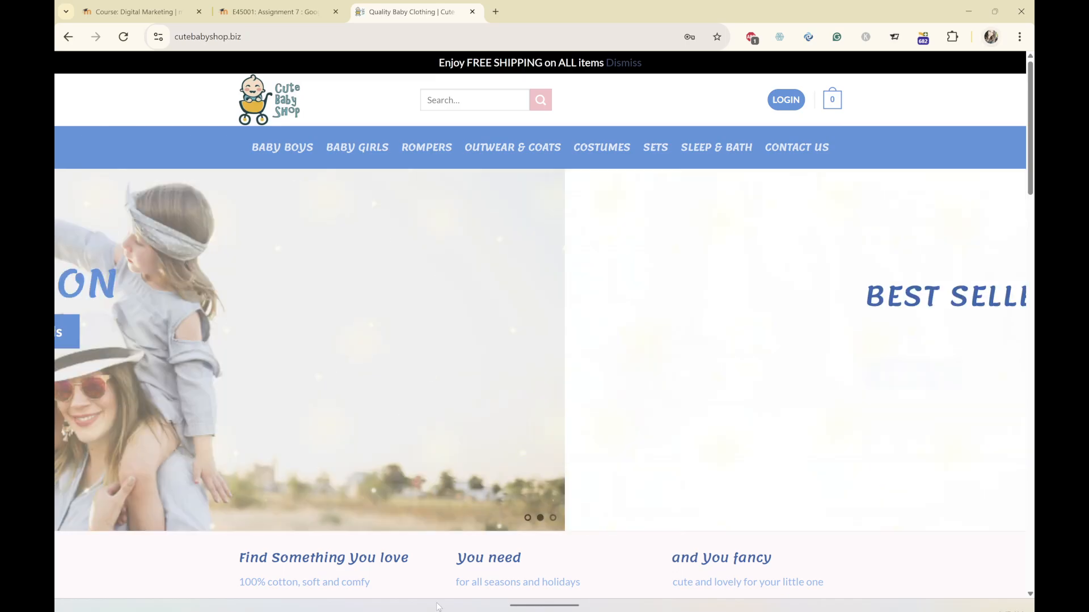
# Switch to Excel and close the blank Google Search Ads Assignment (4) workbook without saving its changes
pyautogui.moveTo(428, 609)
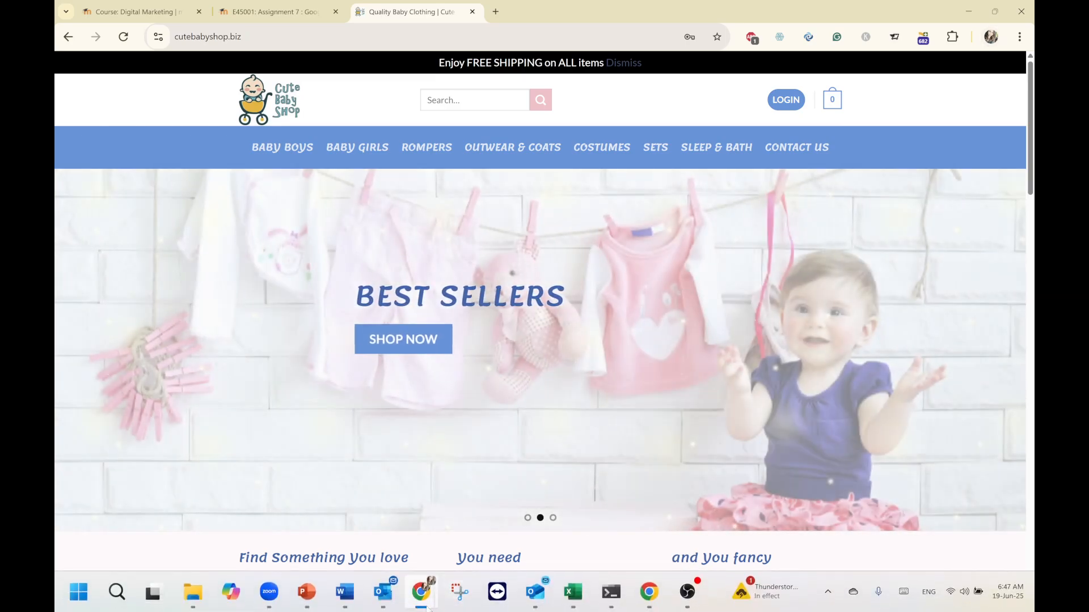
pyautogui.moveTo(576, 606)
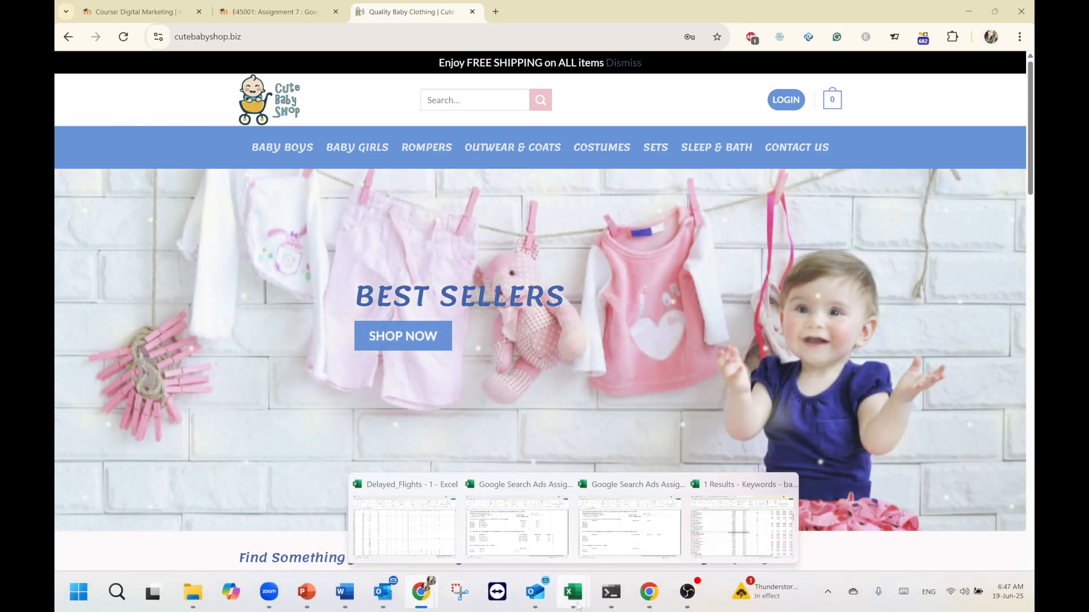
pyautogui.moveTo(607, 539)
pyautogui.moveTo(528, 544)
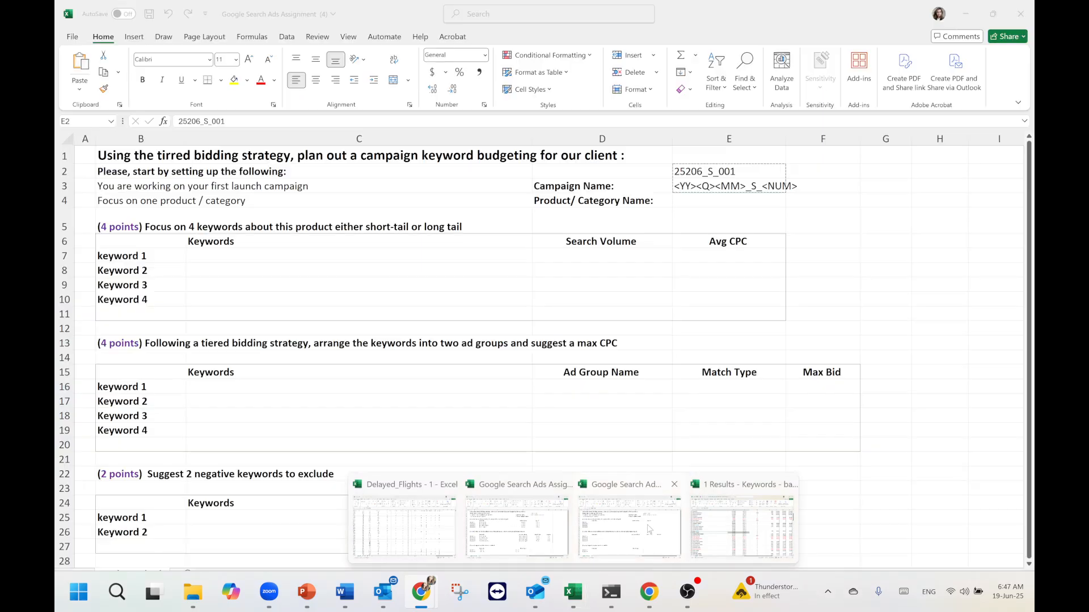
pyautogui.click(650, 530)
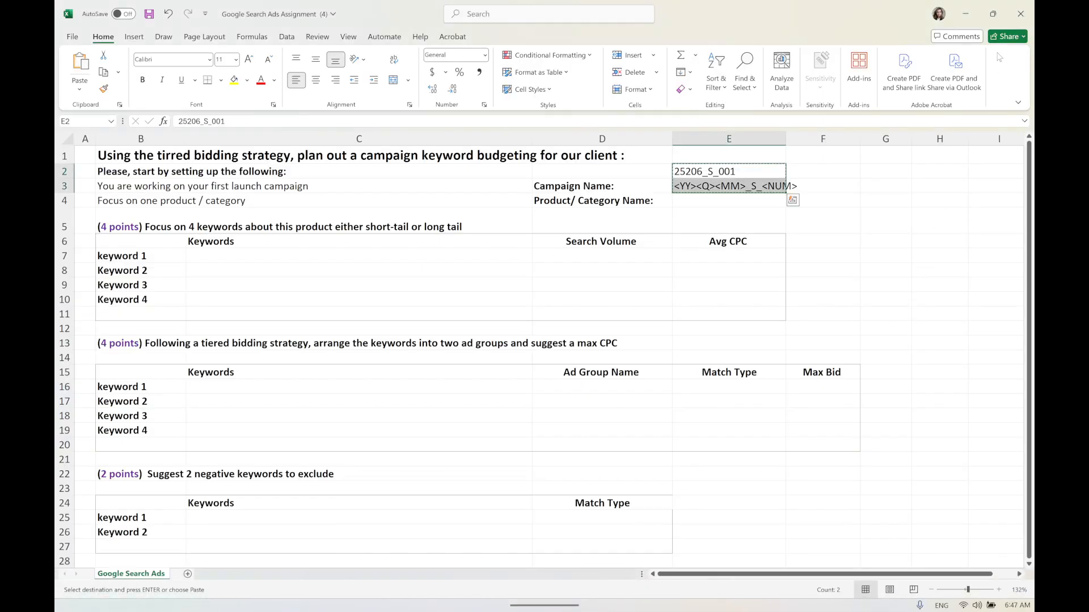
pyautogui.click(1020, 20)
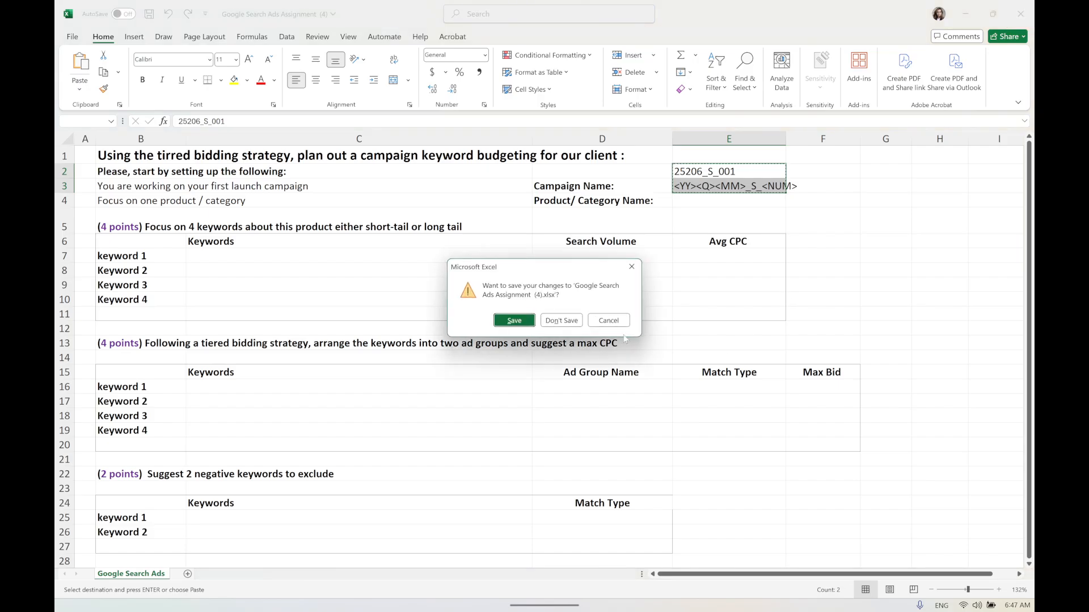
pyautogui.click(561, 322)
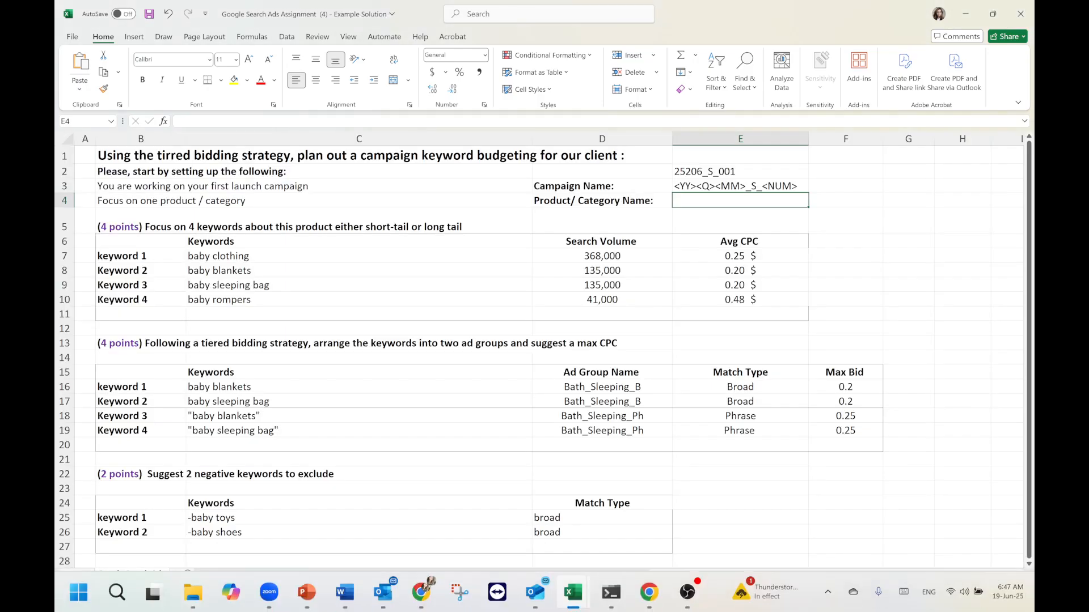
# Enter "baby blankets // sleeping bags" as the Product/Category Name in cell E4 of the Example Solution workbook
pyautogui.doubleClick(733, 201)
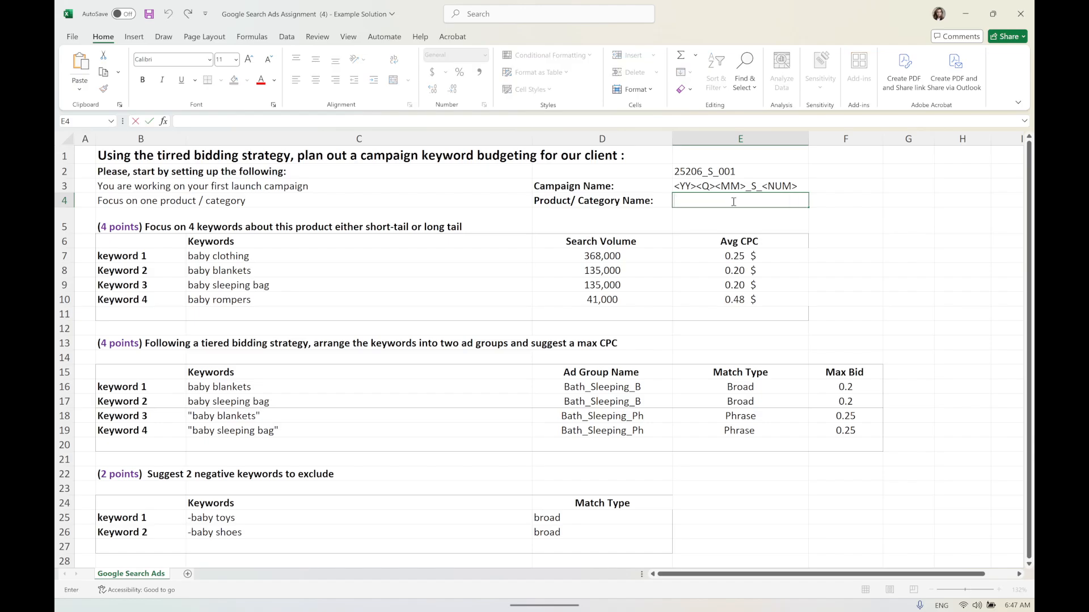
pyautogui.write('baby blankets and')
pyautogui.press('BackSpace')
pyautogui.press('BackSpace')
pyautogui.press('BackSpace')
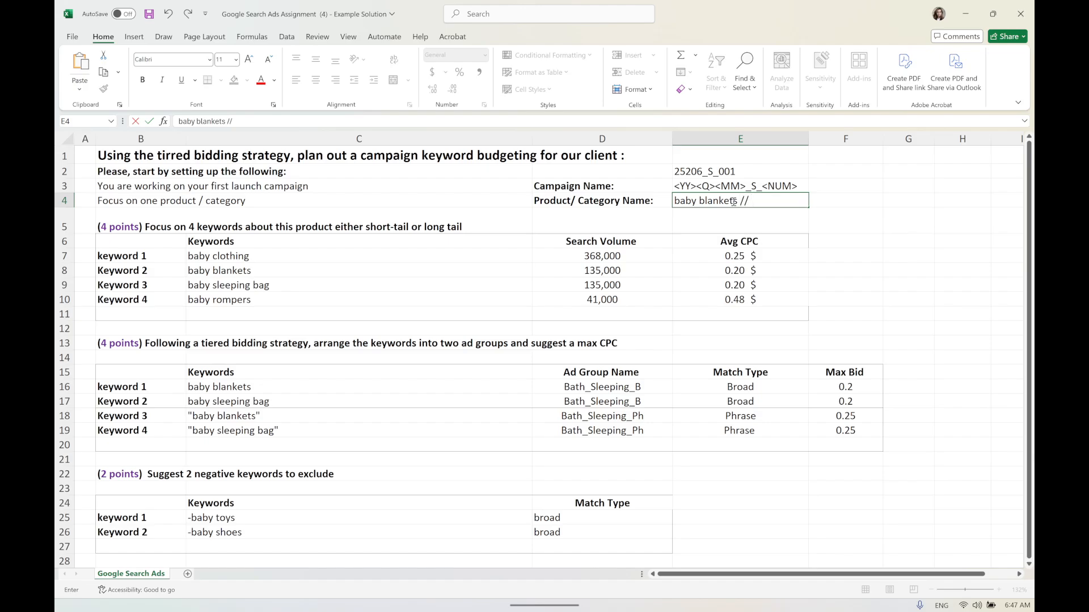
pyautogui.write('// sleeping bags')
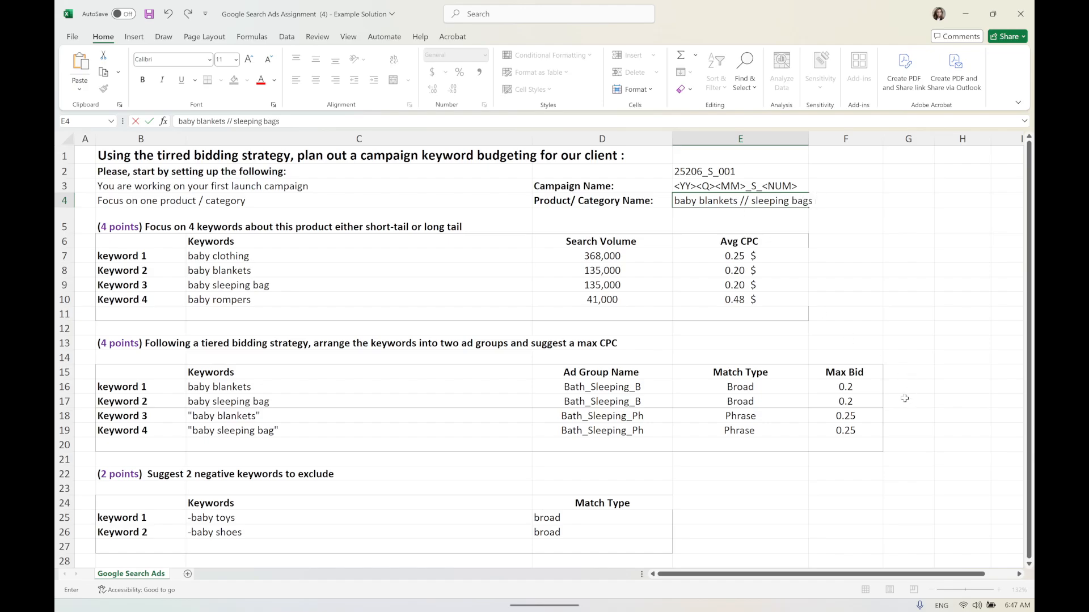
pyautogui.click(817, 293)
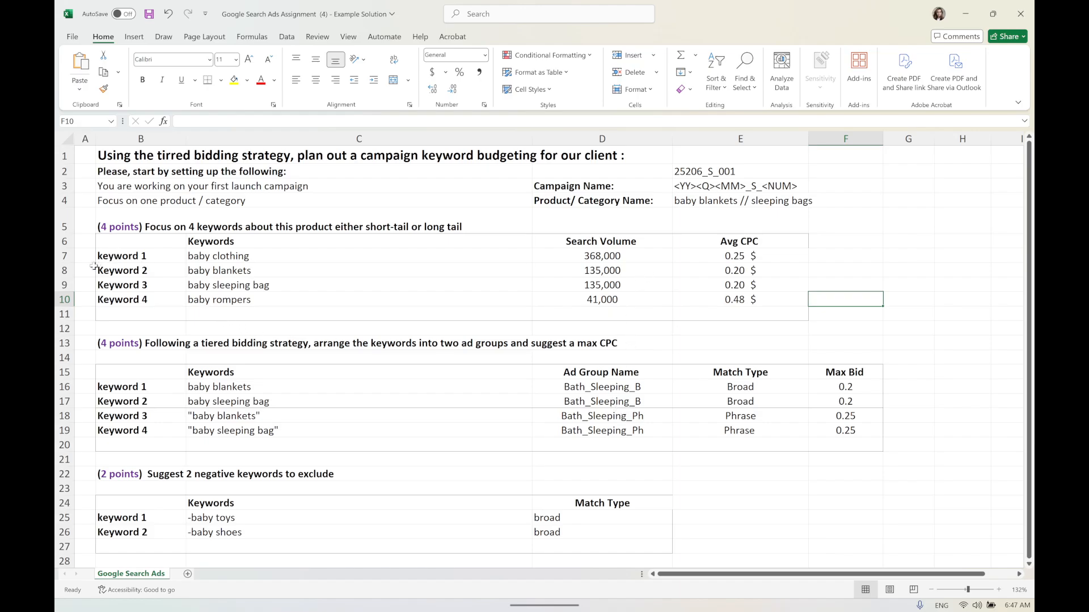
# Widen column E so the full Product/Category Name entry fits inside its cell
pyautogui.moveTo(708, 173); pyautogui.dragTo(717, 187)
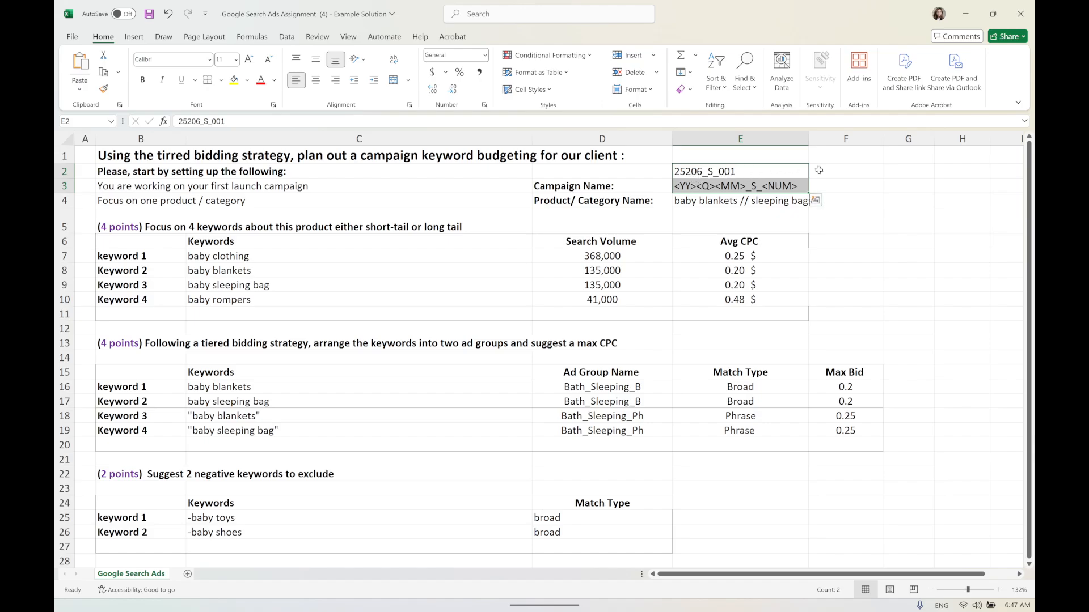
pyautogui.click(698, 201)
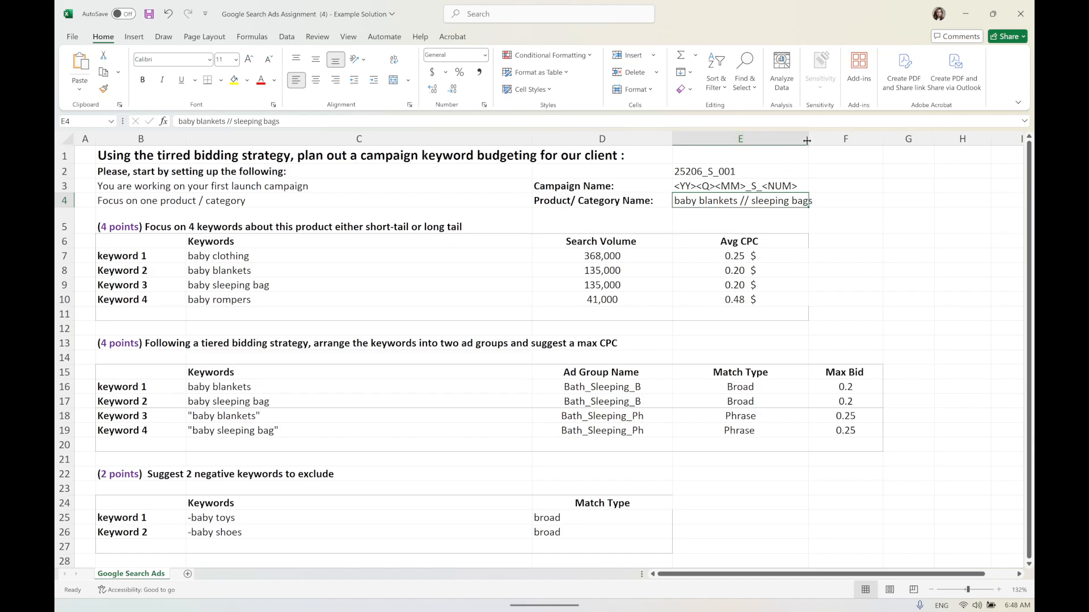
pyautogui.moveTo(807, 140); pyautogui.dragTo(823, 141)
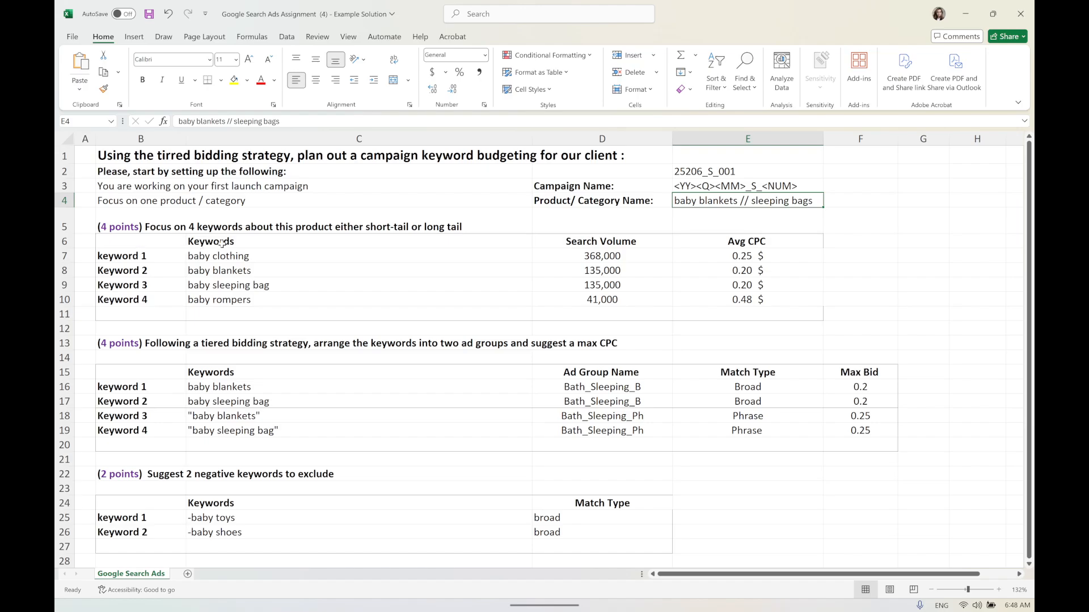
# Review the keyword list against the chosen product category, comparing search volume and average CPC for baby clothing, baby blankets and baby sleeping bag
pyautogui.moveTo(223, 243); pyautogui.dragTo(225, 295)
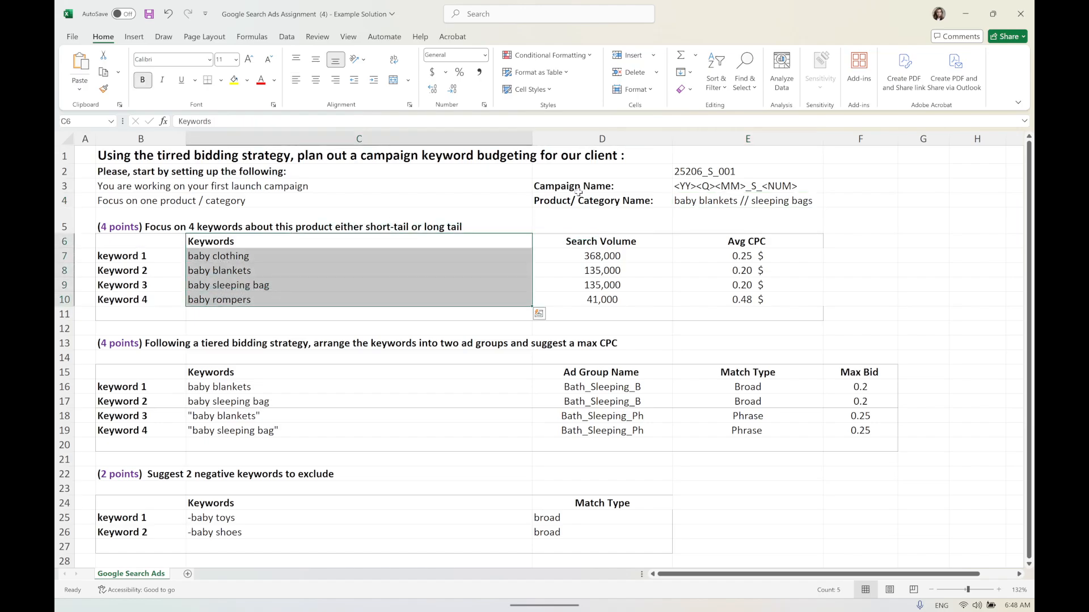
pyautogui.click(720, 200)
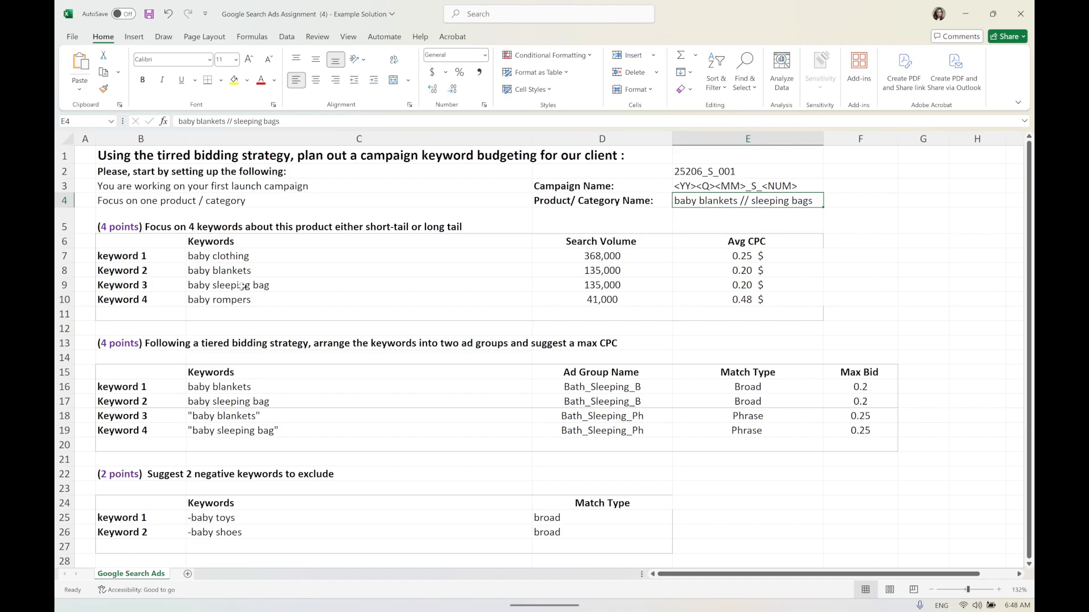
pyautogui.click(222, 261)
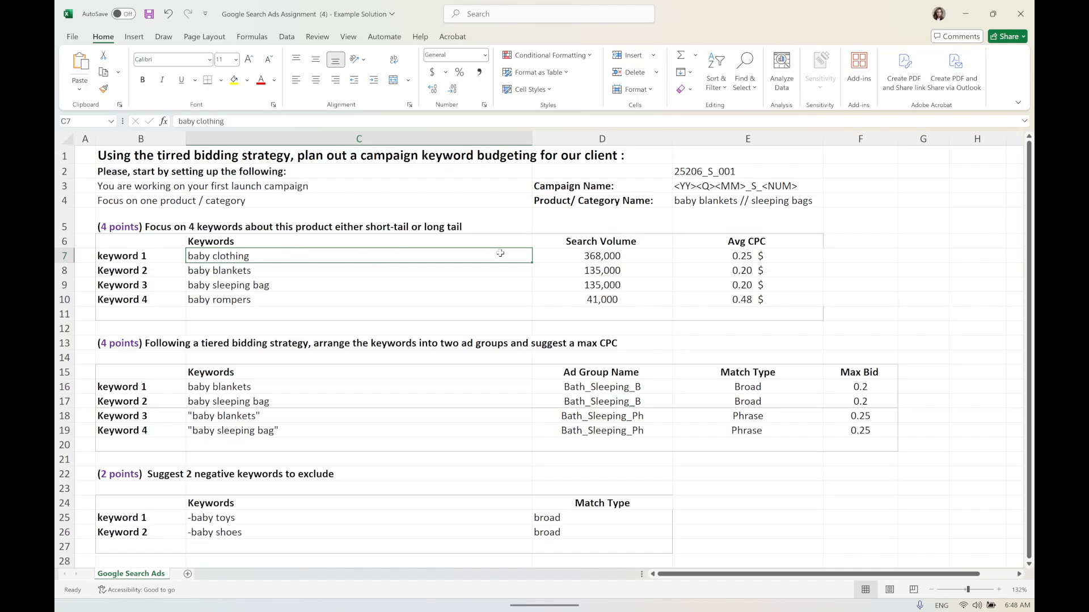
pyautogui.moveTo(500, 253); pyautogui.dragTo(737, 253)
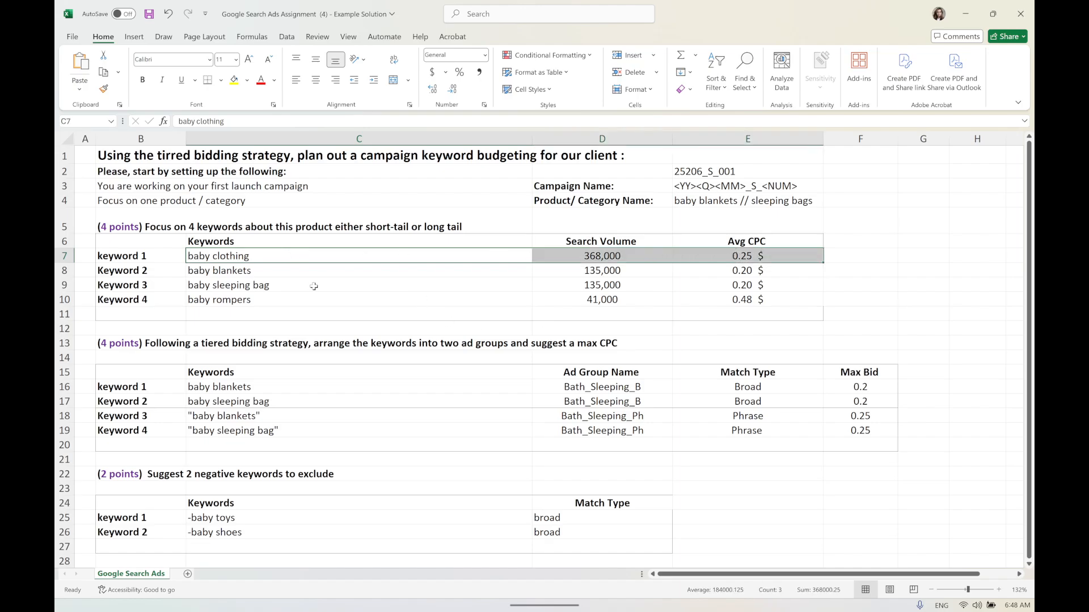
pyautogui.click(197, 273)
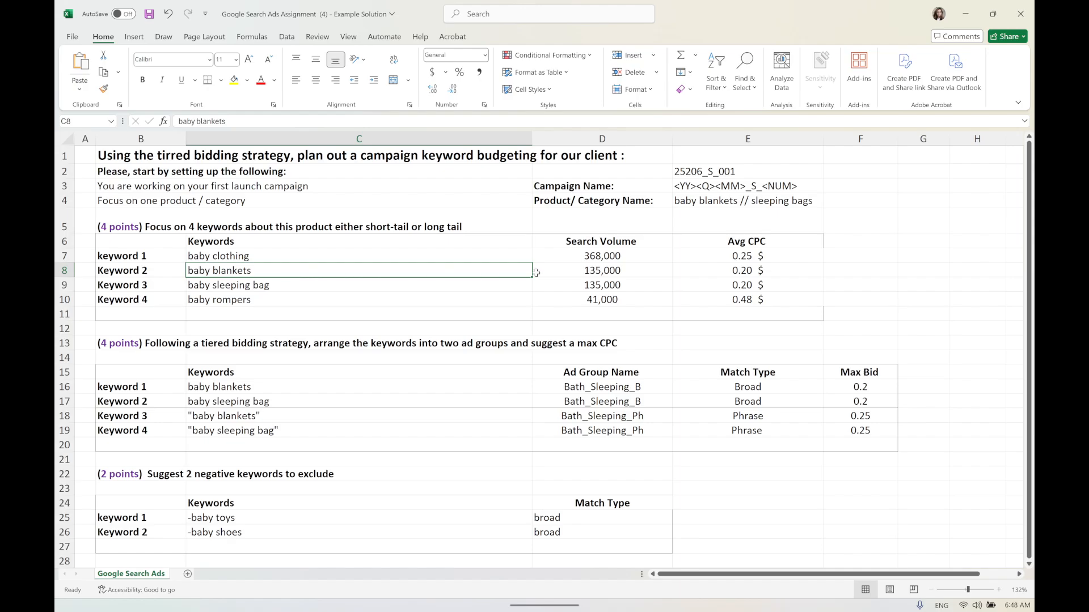
pyautogui.moveTo(535, 273); pyautogui.dragTo(749, 272)
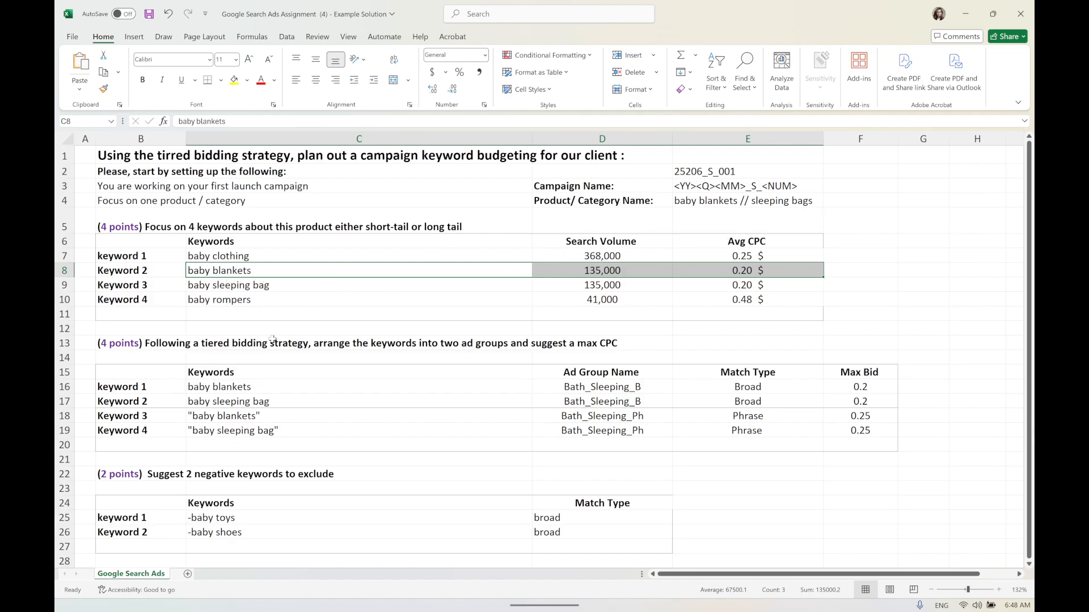
pyautogui.moveTo(210, 288); pyautogui.dragTo(698, 284)
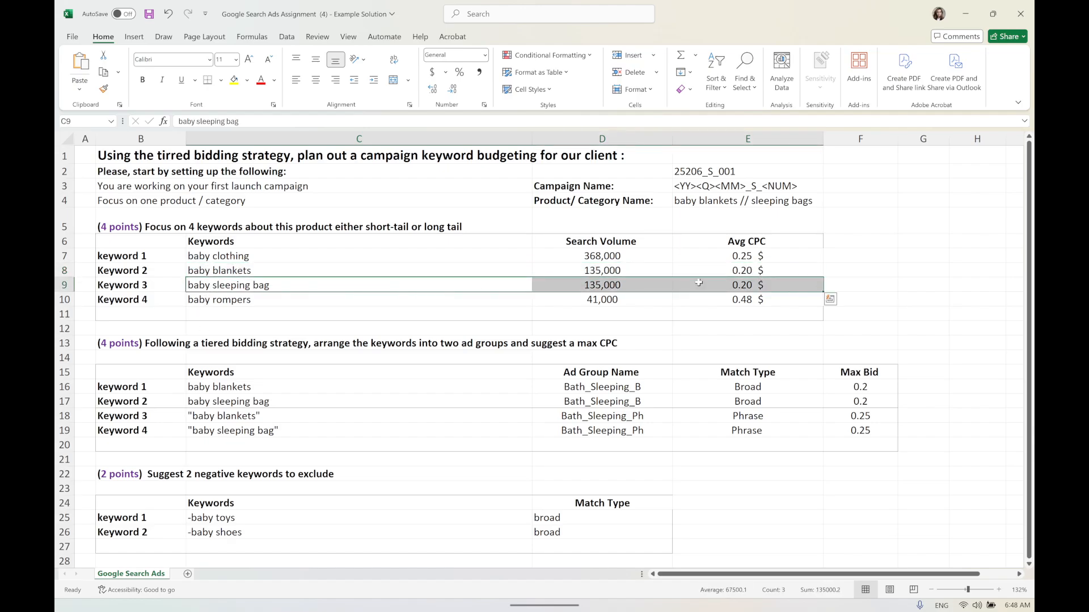
# Compare baby rompers with the chosen product category, and review the four keywords with their search volume and average CPC
pyautogui.click(196, 300)
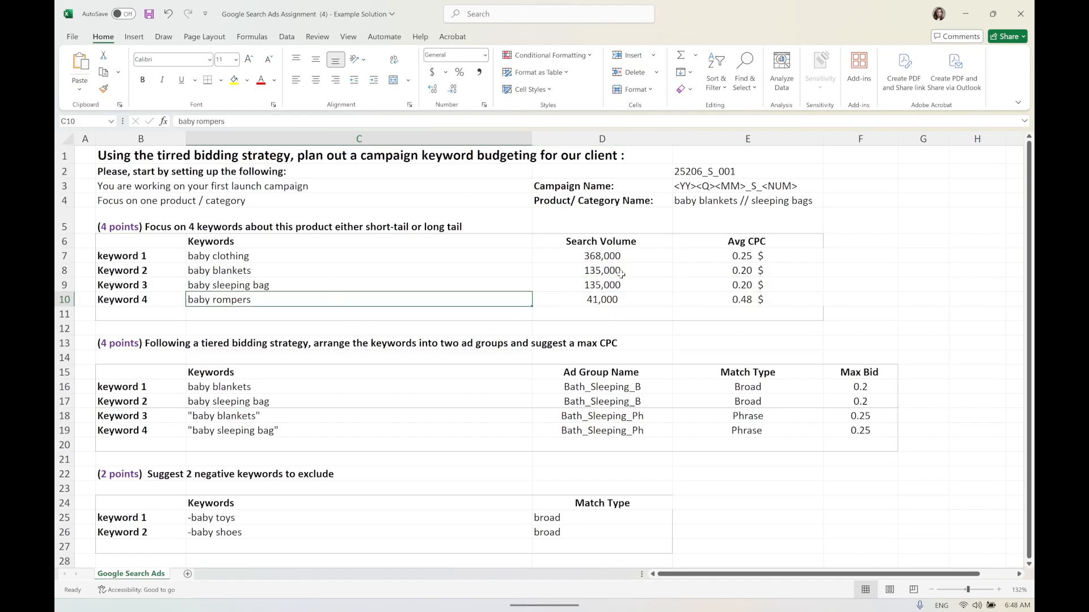
pyautogui.click(698, 204)
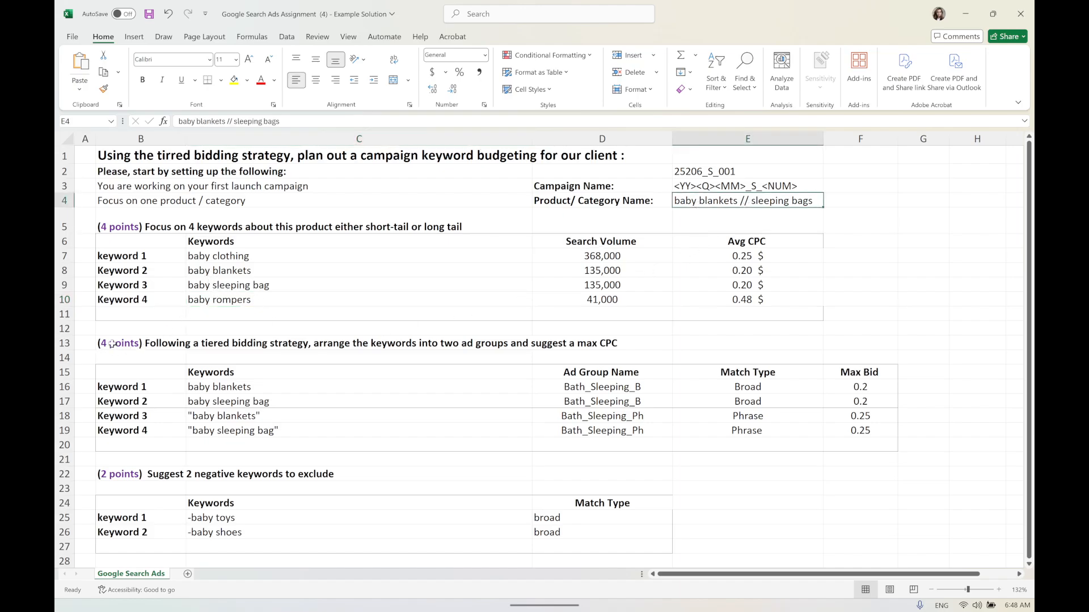
pyautogui.moveTo(205, 256); pyautogui.dragTo(214, 299)
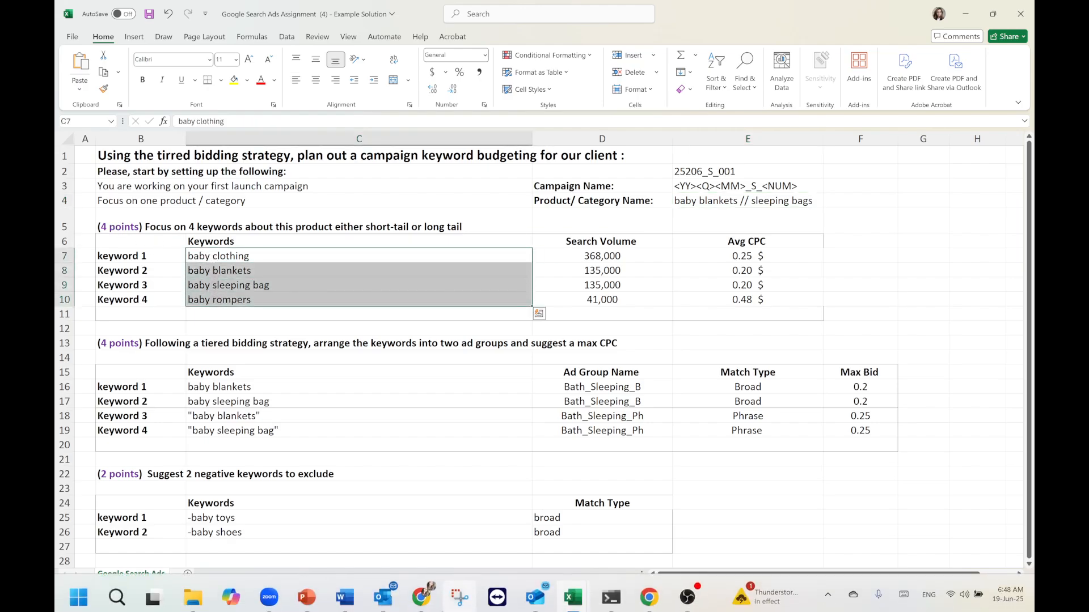
pyautogui.moveTo(707, 242); pyautogui.dragTo(235, 300)
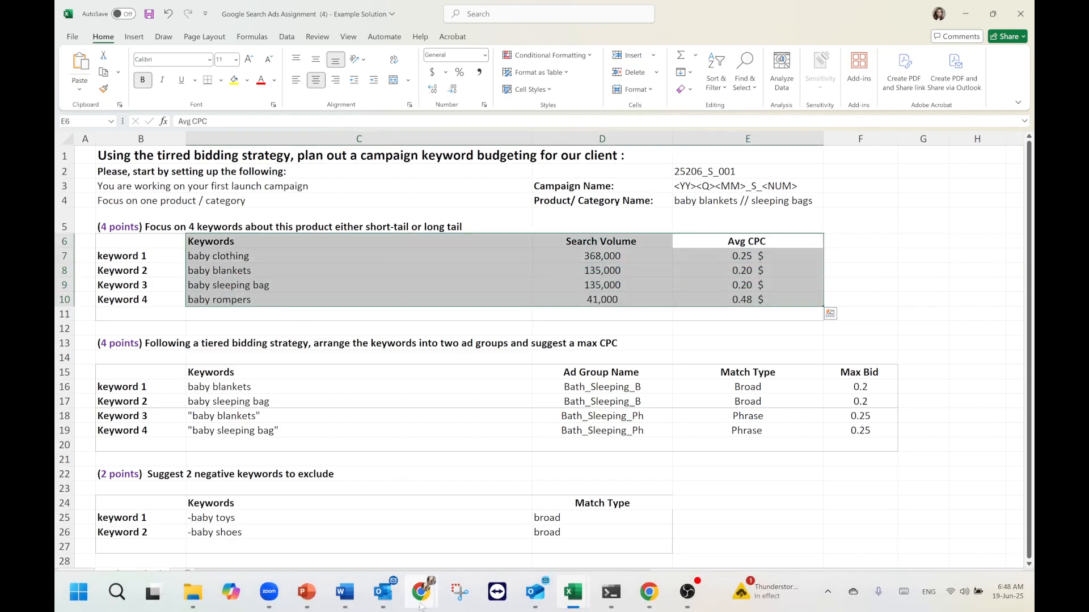
# Switch to Chrome and locate the Keyword Analysis Metrics resource in the capstone project section of the Moodle course page
pyautogui.moveTo(422, 593)
pyautogui.click(363, 522)
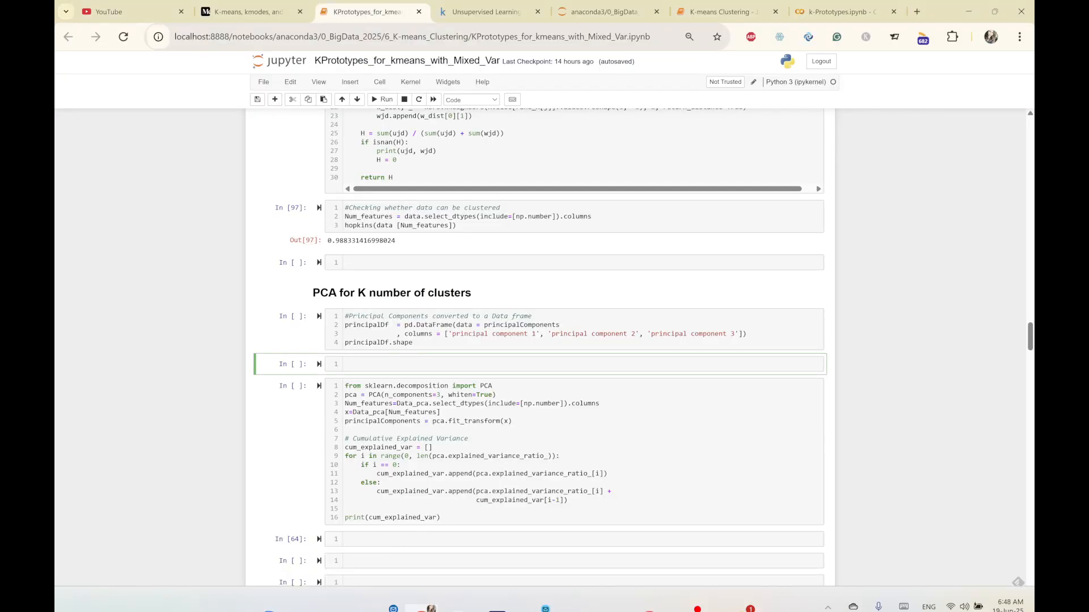
pyautogui.click(466, 544)
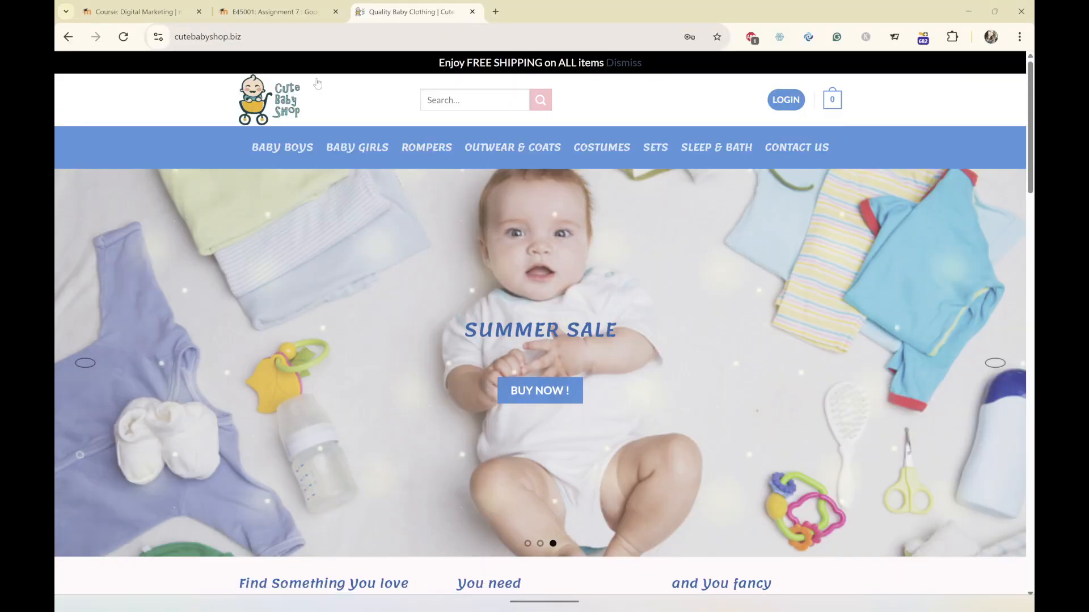
pyautogui.click(275, 11)
pyautogui.click(119, 13)
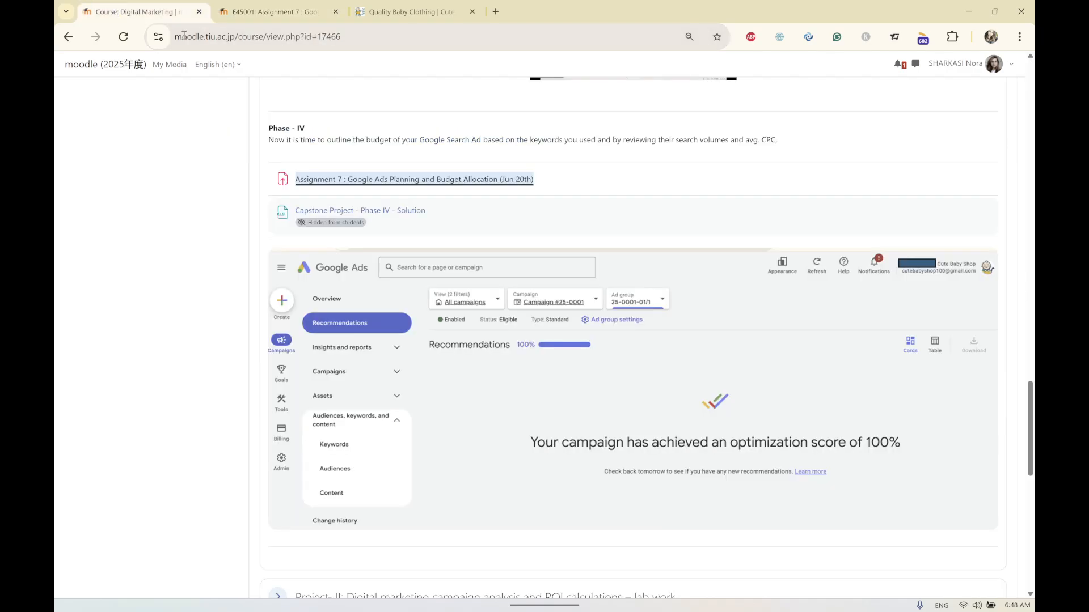
pyautogui.scroll(12, 417, 251)
pyautogui.scroll(15, 417, 250)
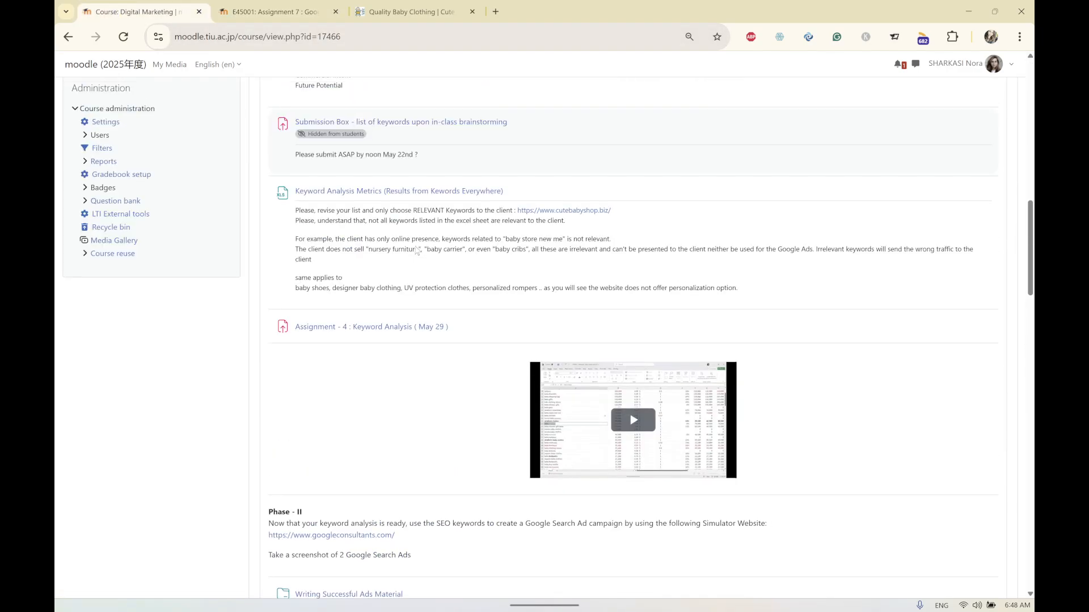
pyautogui.scroll(1, 417, 251)
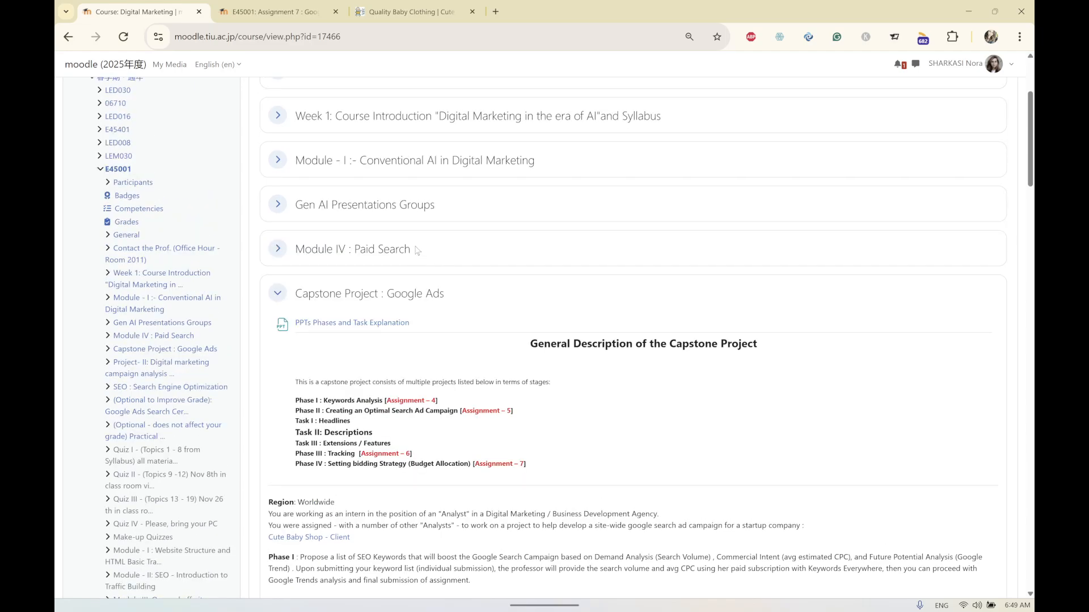
pyautogui.scroll(-4, 303, 316)
pyautogui.scroll(-4, 304, 316)
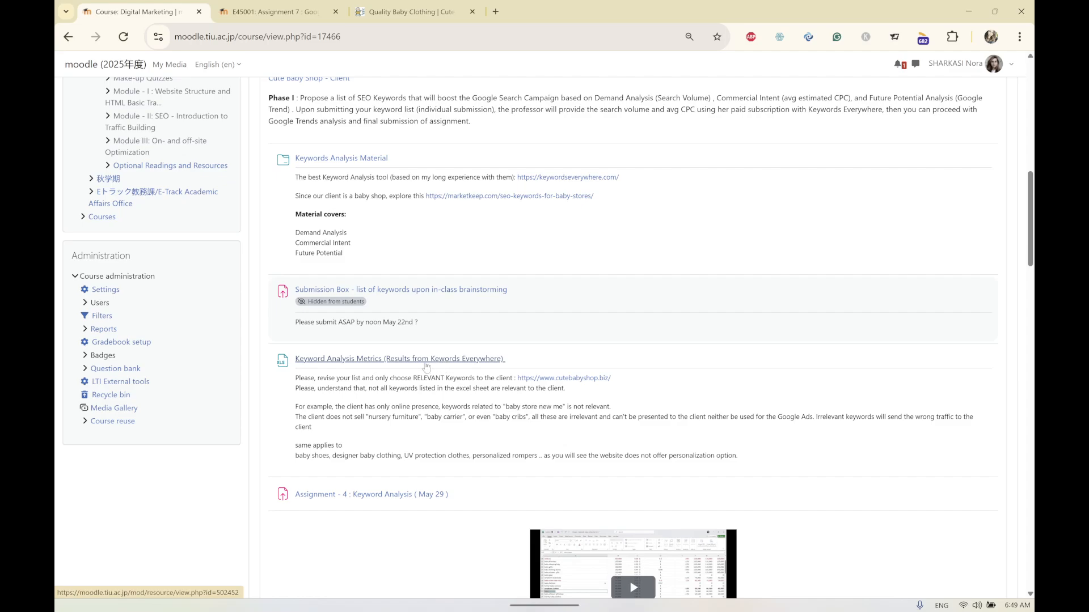
# Switch to Excel's 1 Results - Keywords workbook and look through its keyword list for other product keywords
pyautogui.moveTo(465, 605)
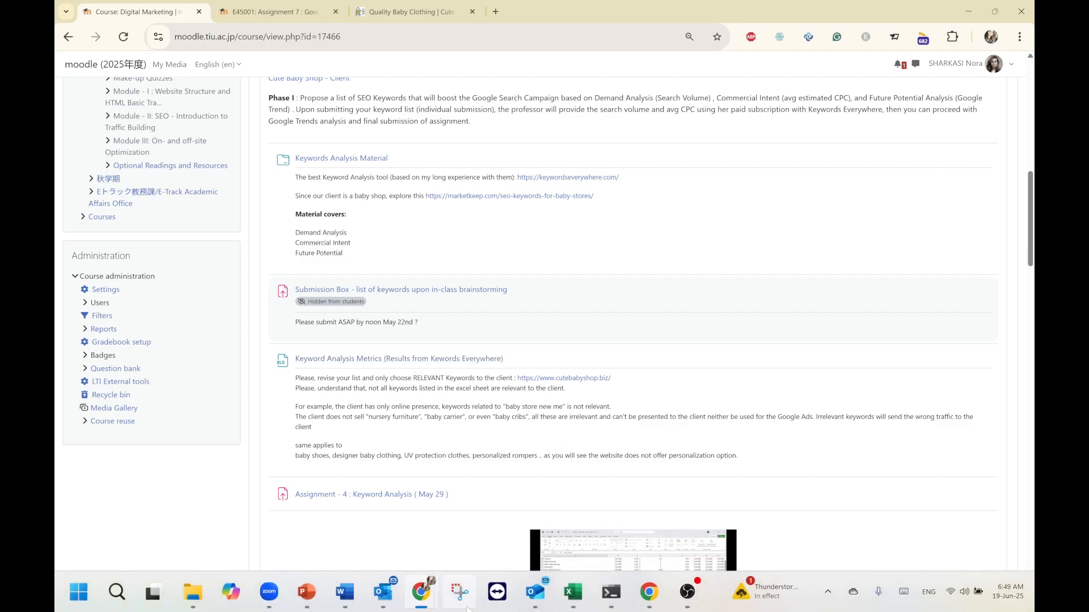
pyautogui.moveTo(578, 601)
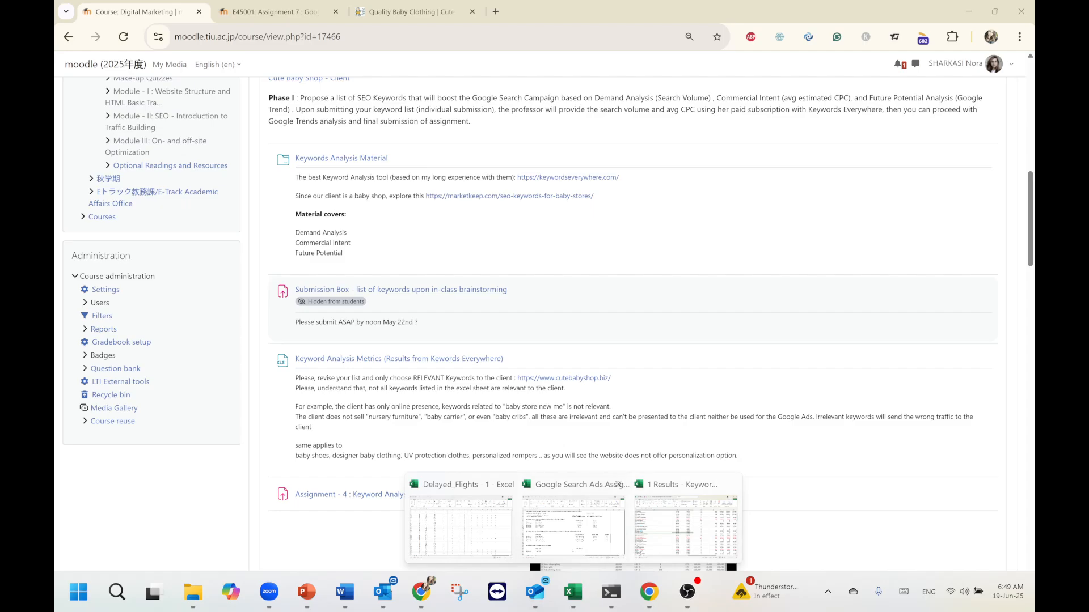
pyautogui.click(665, 543)
pyautogui.scroll(4, 304, 369)
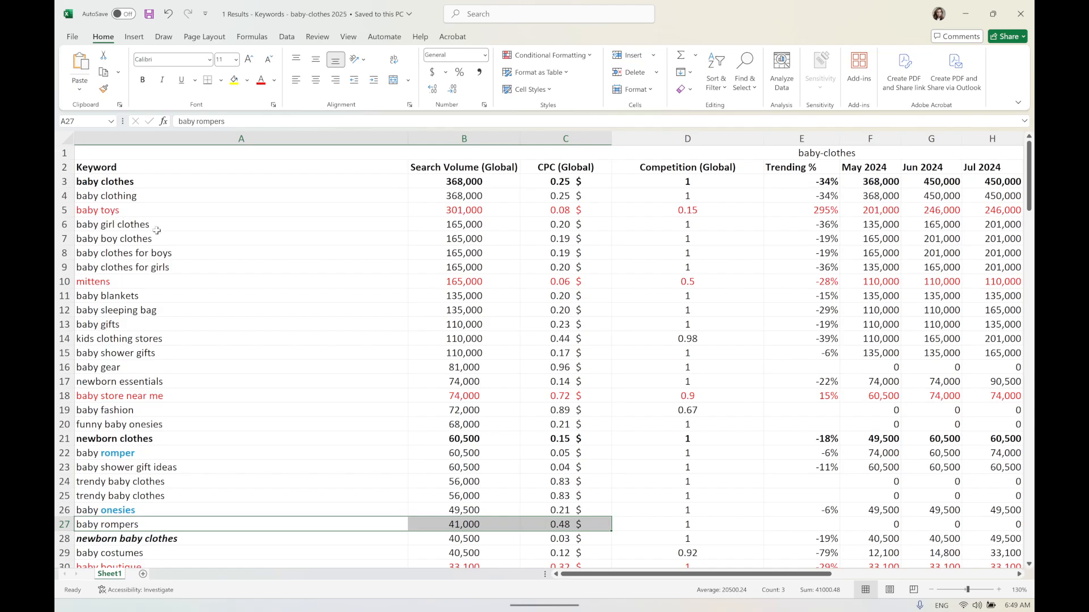
pyautogui.scroll(-2, 274, 357)
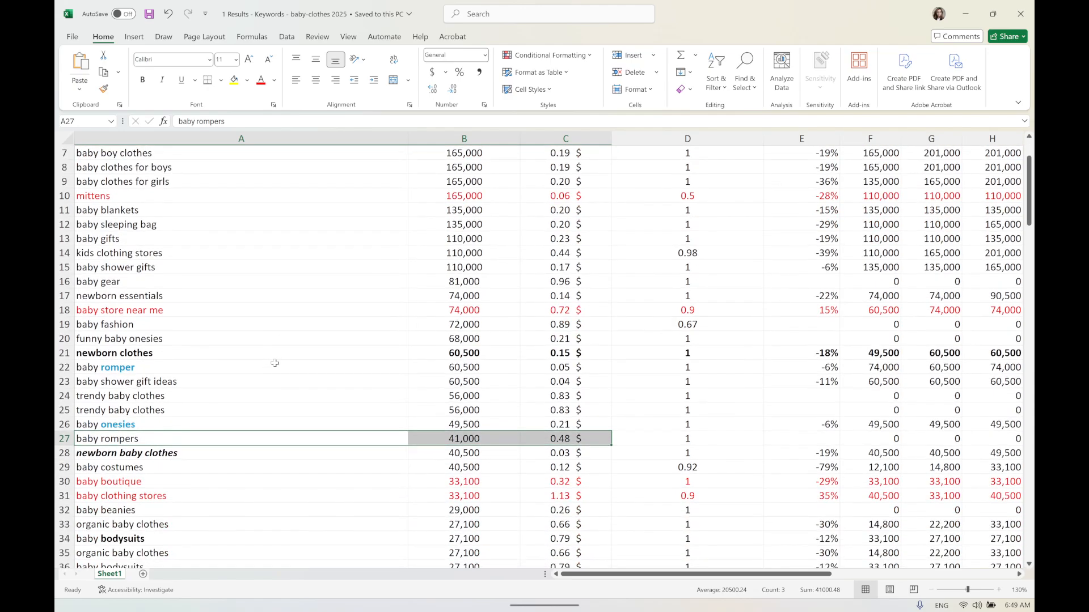
pyautogui.scroll(-4, 275, 363)
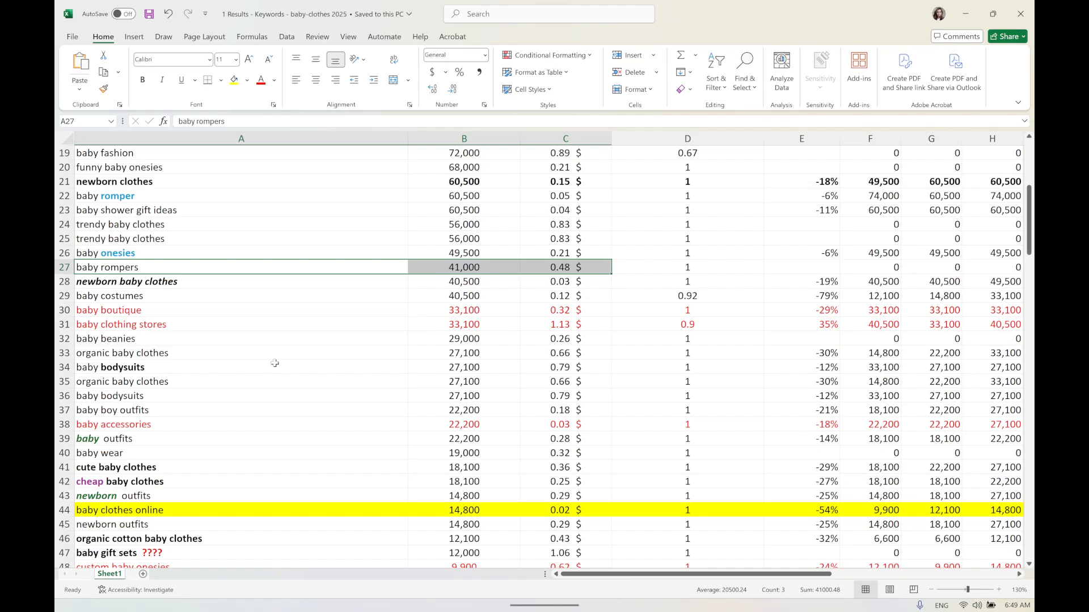
pyautogui.scroll(-1, 274, 363)
pyautogui.scroll(-1, 275, 363)
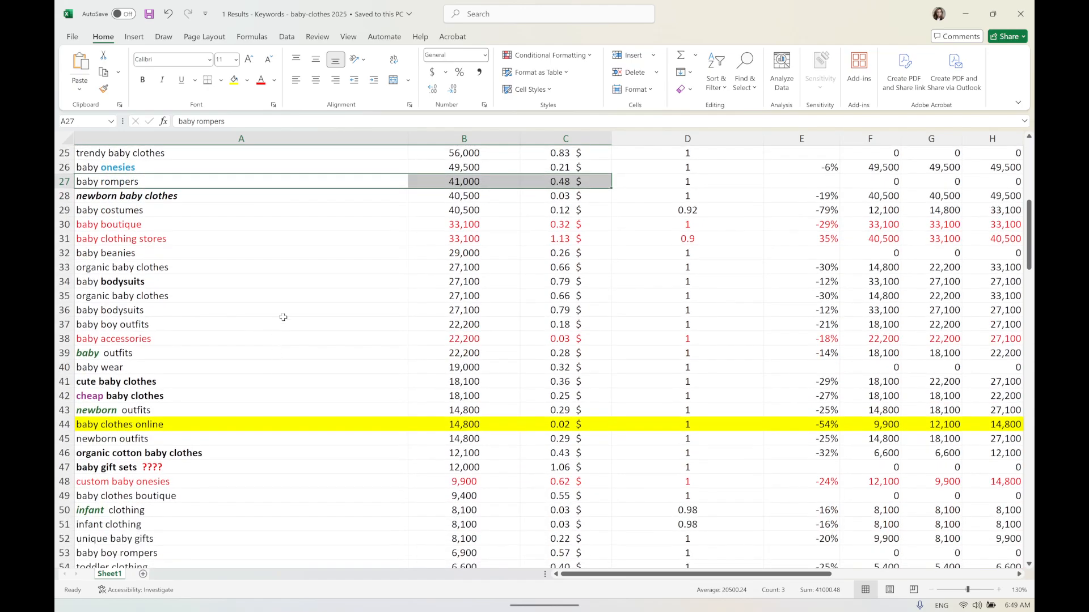
# Search the keyword list for "dresses" and go through the matches as far as baby dresses in row 135
pyautogui.click(284, 321)
pyautogui.hotkey('ctrl', 'f')
pyautogui.write('dresses')
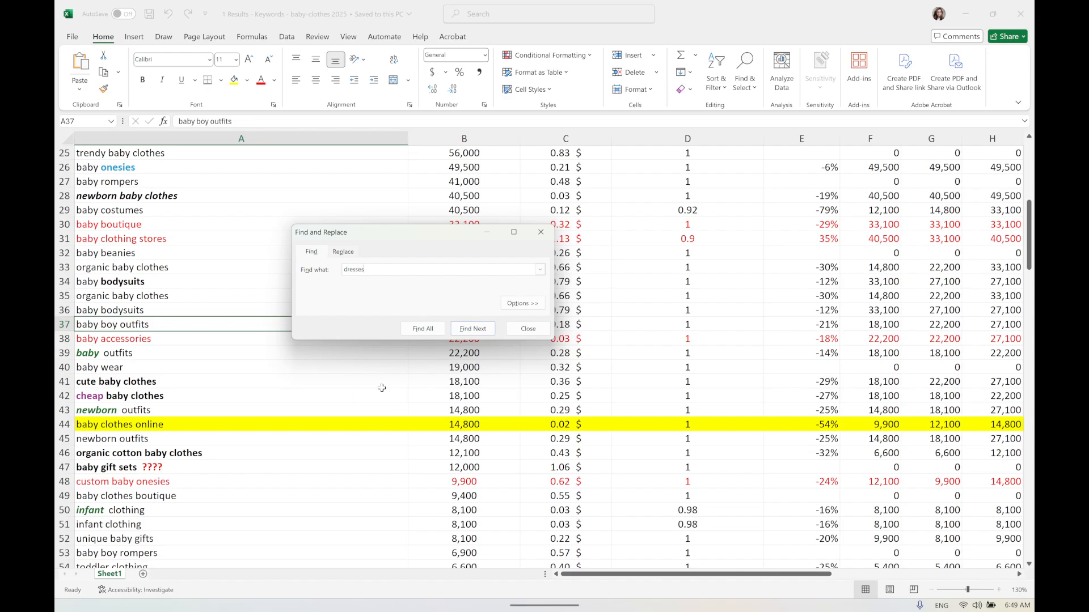
pyautogui.press('Return')
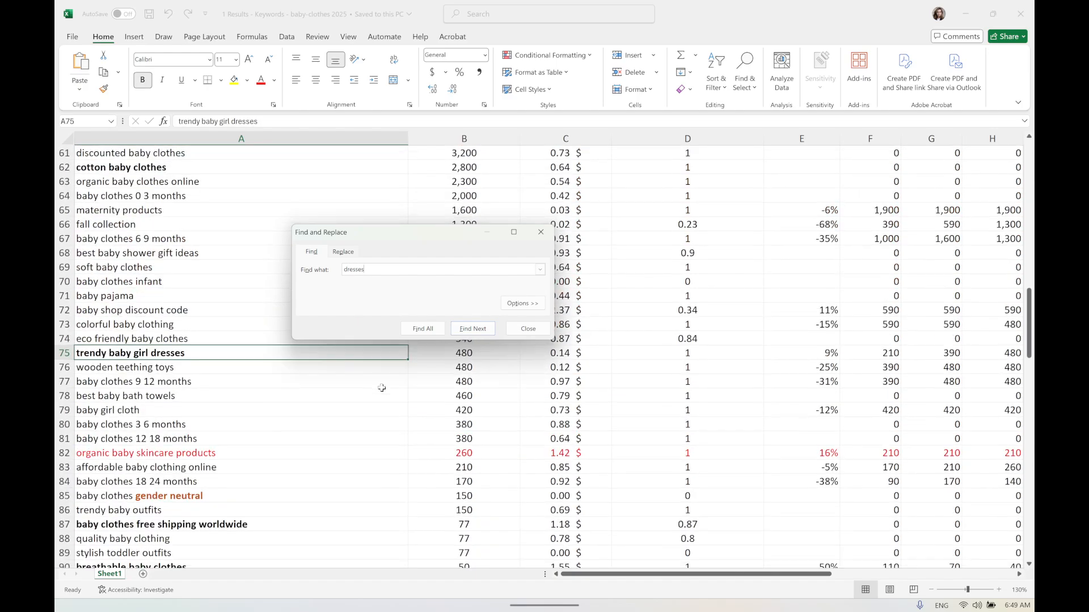
pyautogui.click(541, 232)
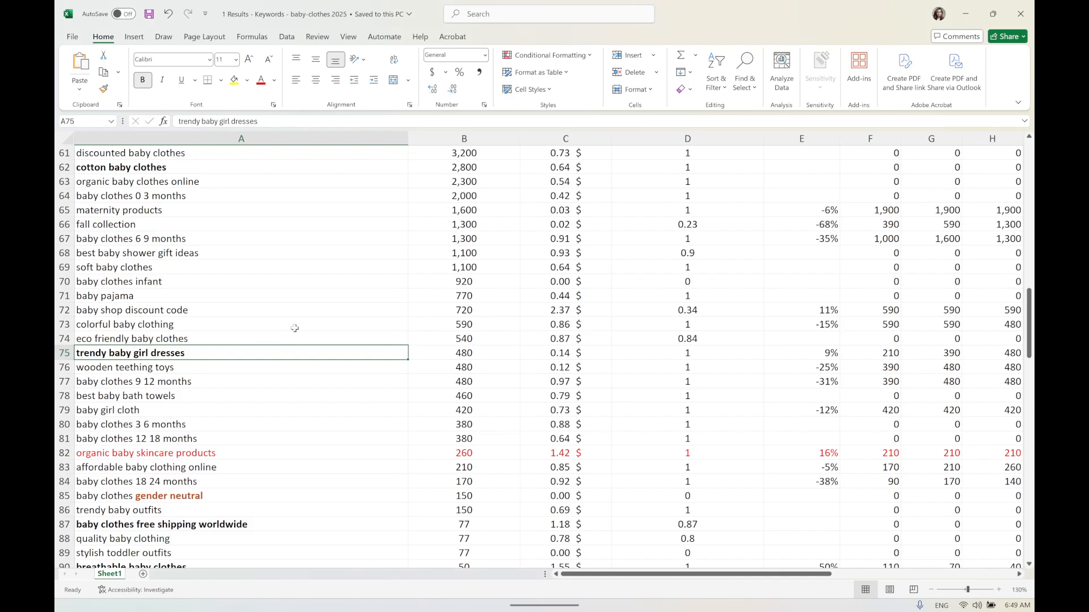
pyautogui.hotkey('ctrl', 'f')
pyautogui.press('Return')
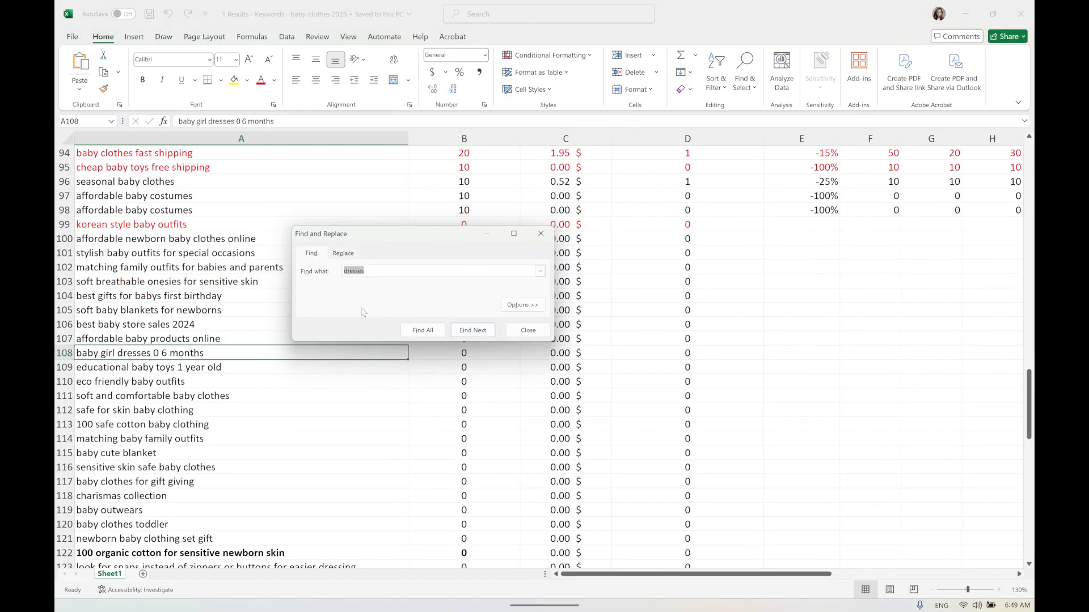
pyautogui.press('Return')
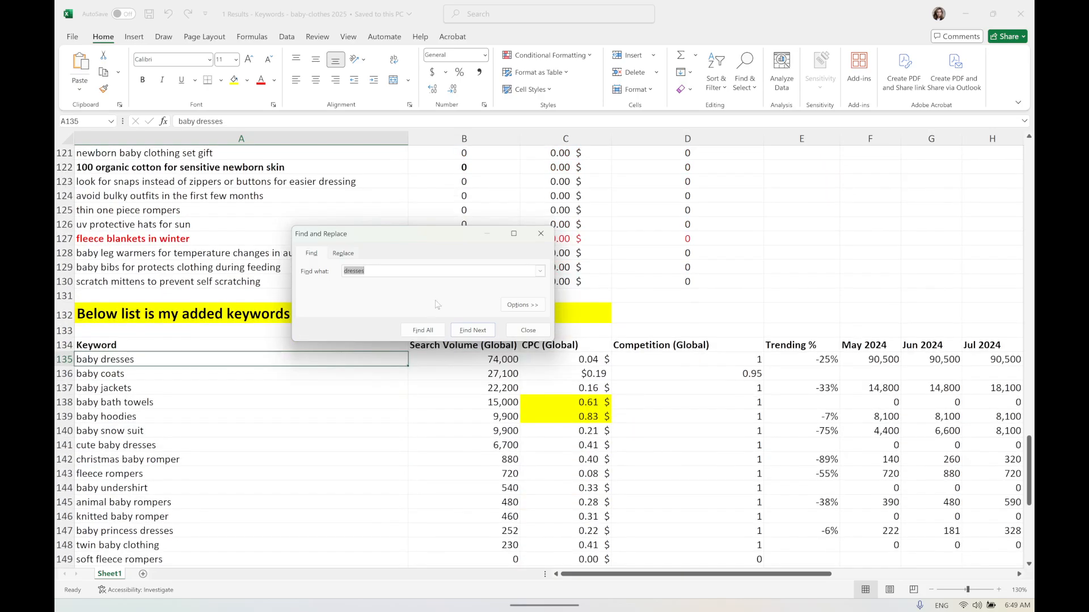
pyautogui.click(541, 233)
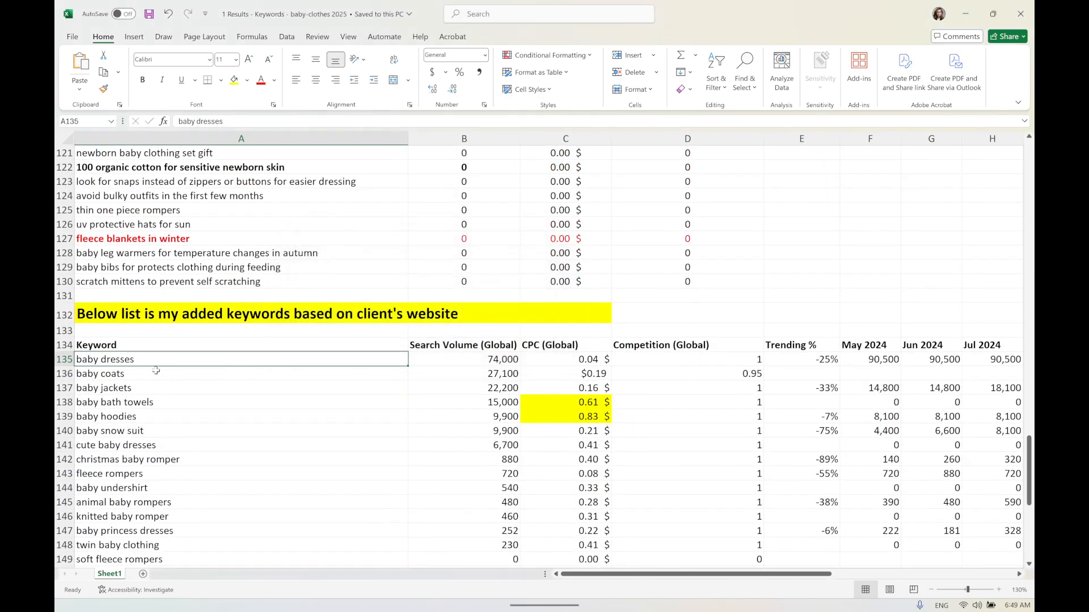
# Examine the search volume and CPC of baby dresses, and go through the further matches for "dresses"
pyautogui.moveTo(136, 357); pyautogui.dragTo(567, 369)
pyautogui.click(564, 361)
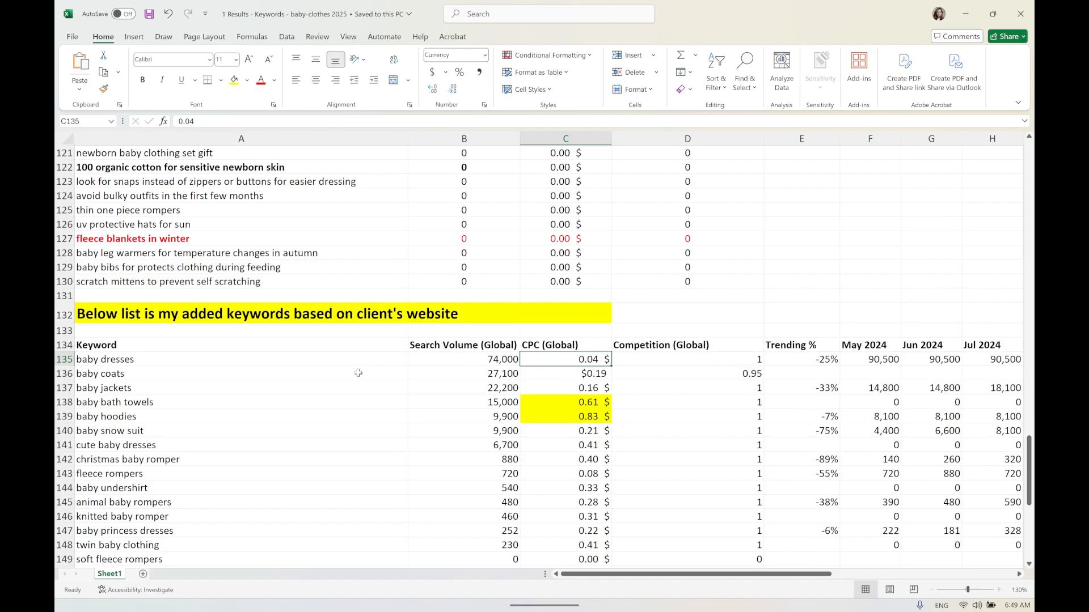
pyautogui.hotkey('ctrl', 'f')
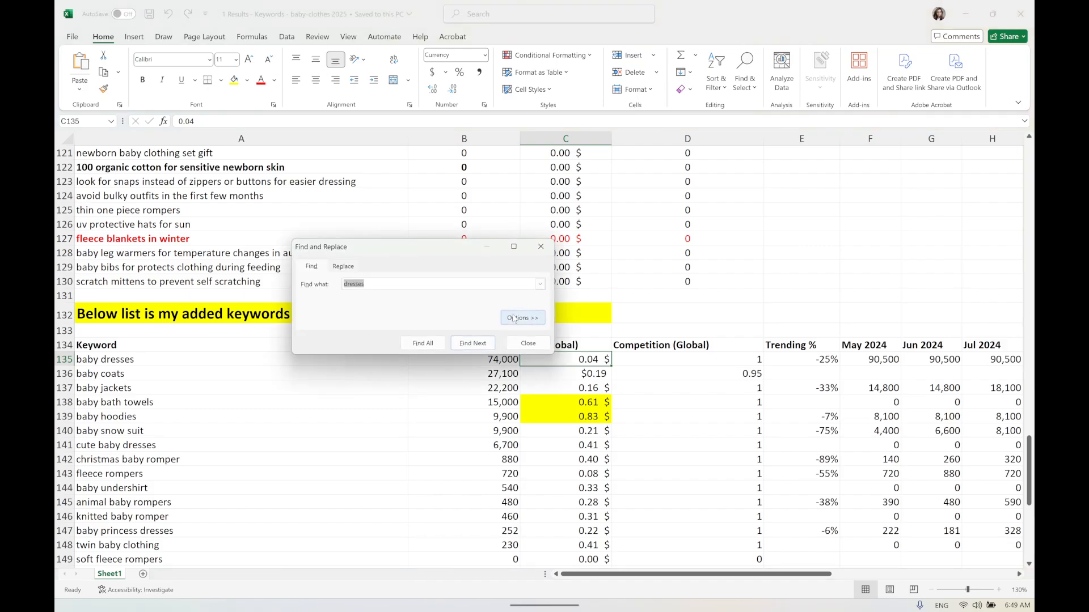
pyautogui.click(477, 344)
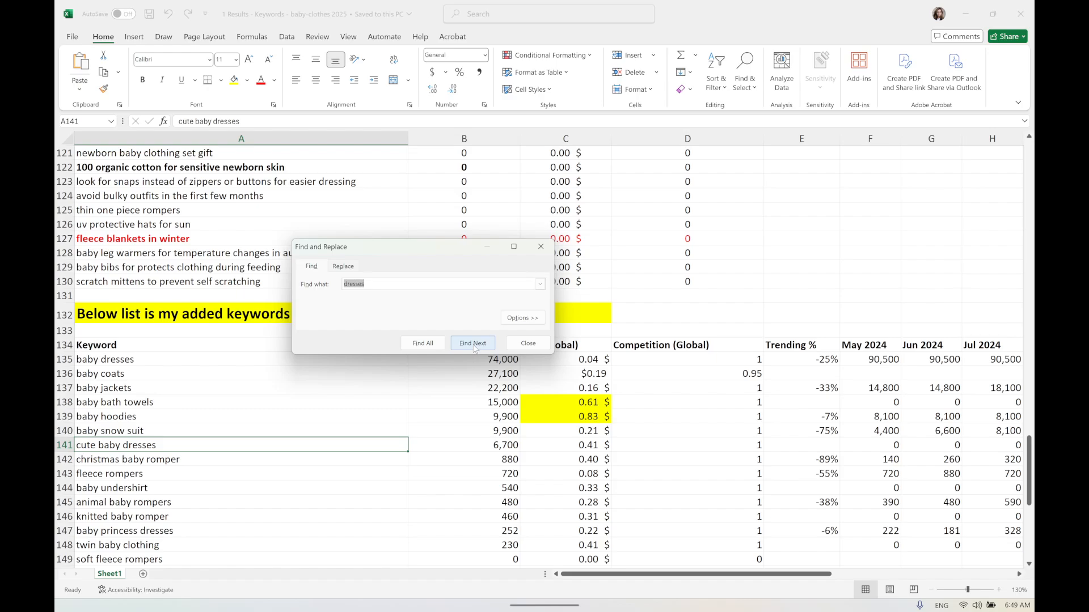
pyautogui.click(471, 345)
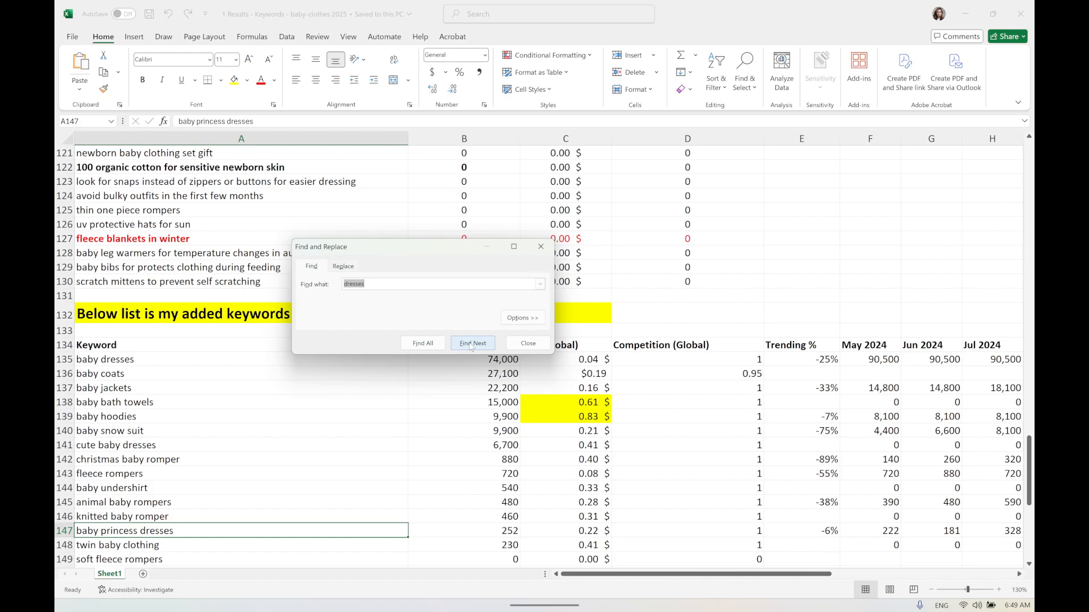
pyautogui.click(470, 344)
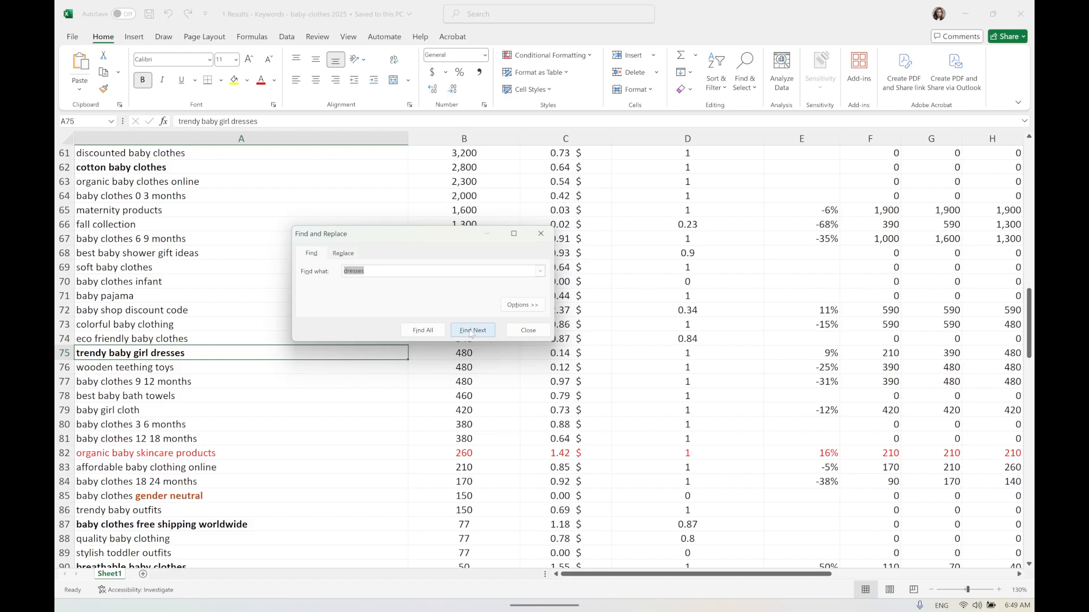
# Copy the trendy baby girl dresses keyword with its search volume and CPC, and switch to the Example Solution workbook
pyautogui.click(147, 353)
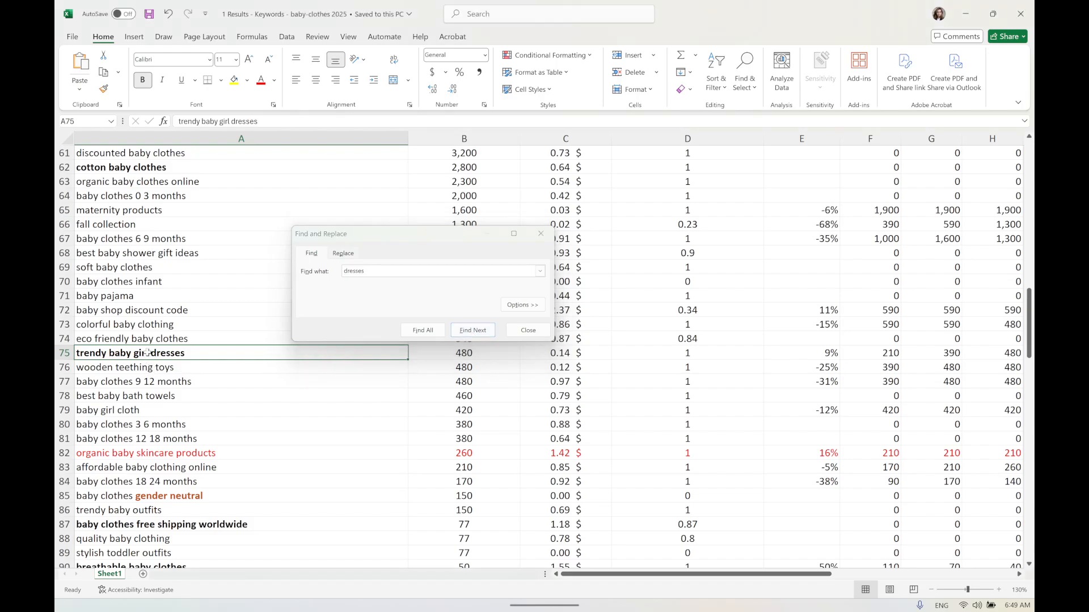
pyautogui.moveTo(222, 354); pyautogui.dragTo(562, 352)
pyautogui.hotkey('ctrl', 'c')
pyautogui.moveTo(482, 607)
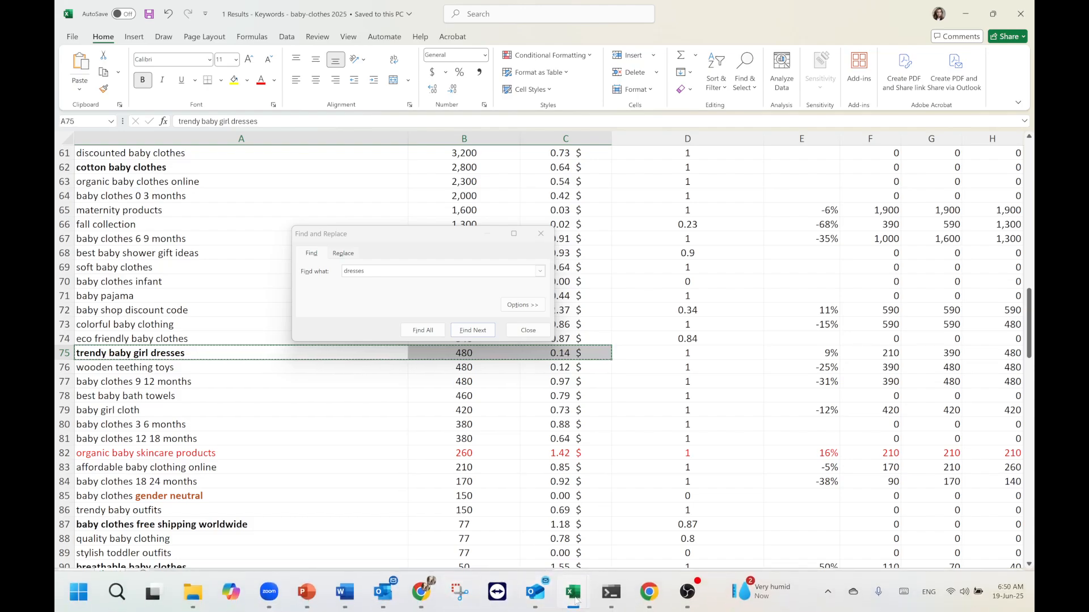
pyautogui.moveTo(576, 601)
pyautogui.click(576, 562)
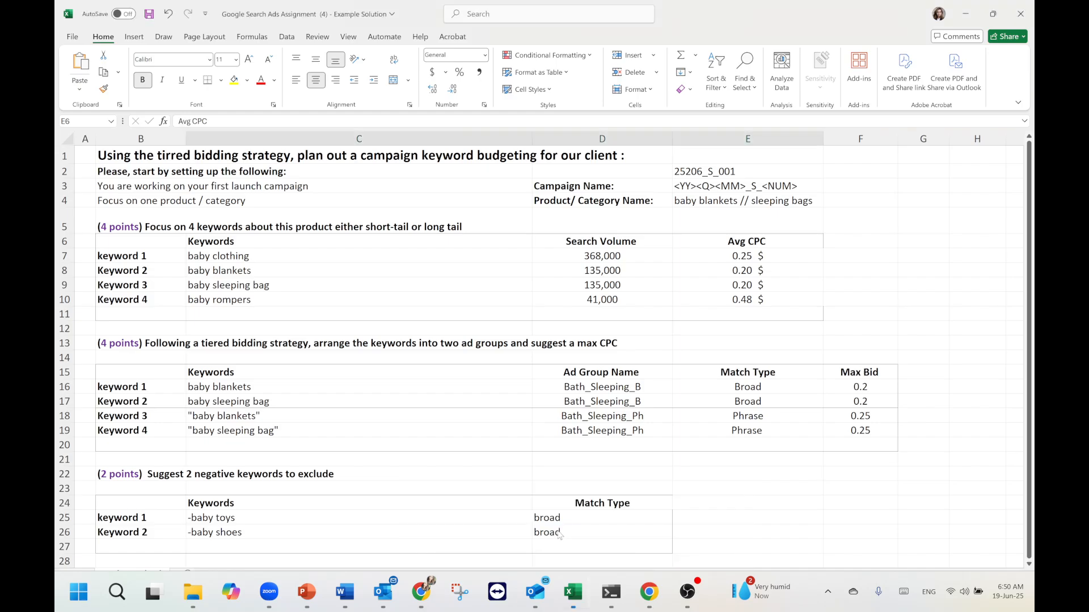
pyautogui.click(619, 313)
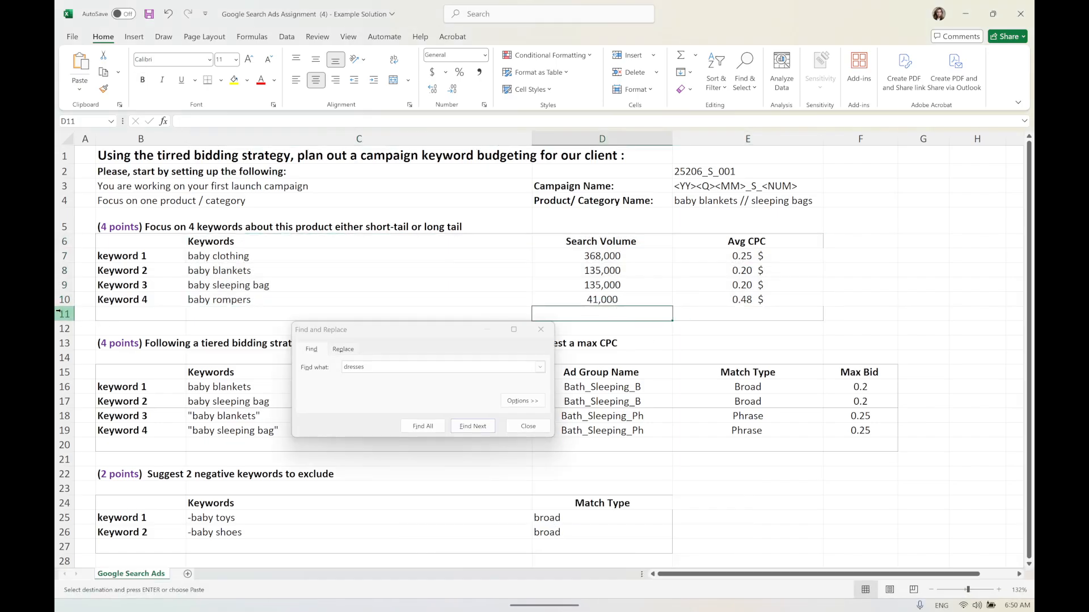
pyautogui.moveTo(62, 313); pyautogui.dragTo(63, 328)
pyautogui.rightClick(64, 328)
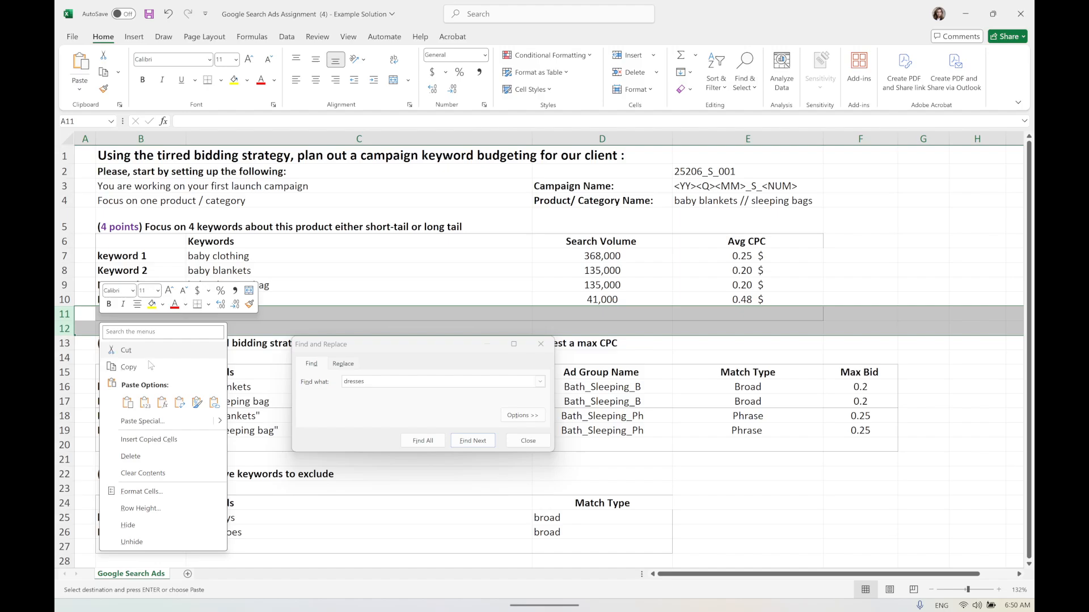
pyautogui.click(150, 440)
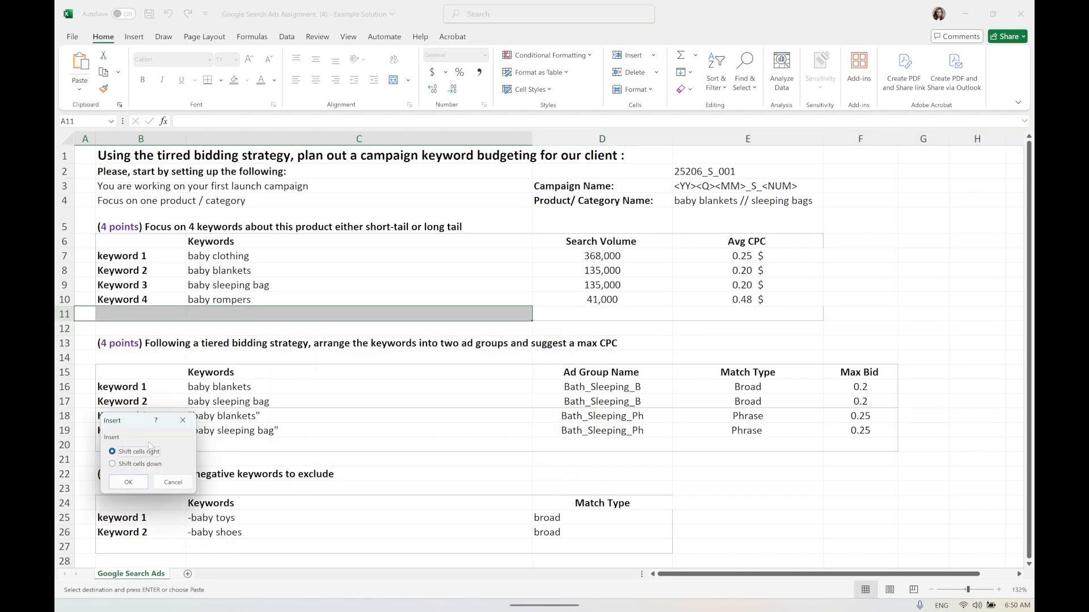
pyautogui.click(173, 482)
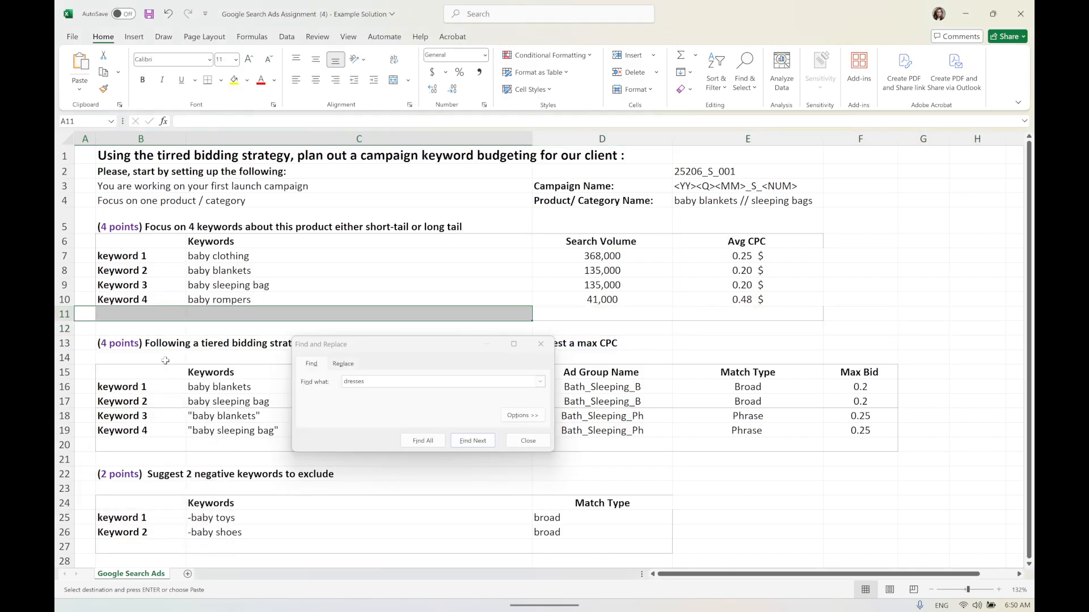
pyautogui.press('Escape')
pyautogui.press('Escape')
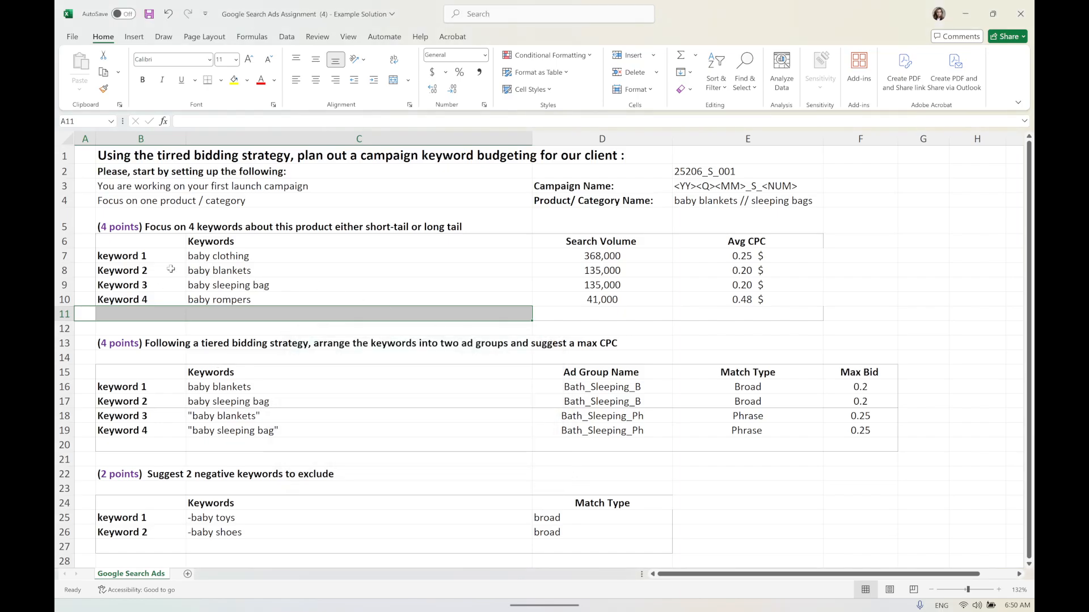
# Insert two blank rows under the baby rompers keyword in the four-keyword table
pyautogui.click(132, 317)
pyautogui.click(213, 315)
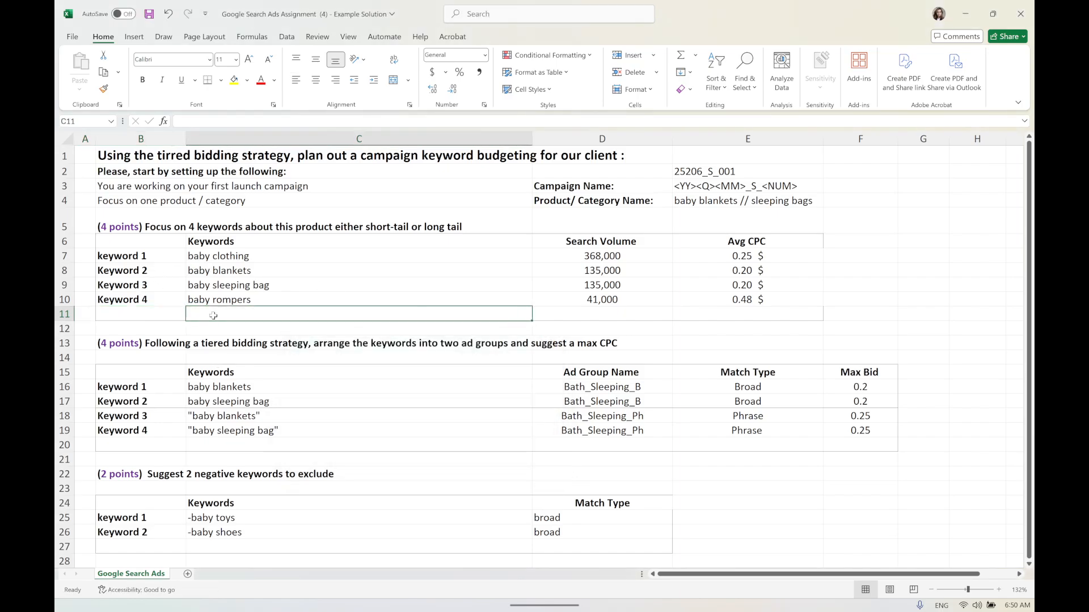
pyautogui.moveTo(64, 314); pyautogui.dragTo(64, 328)
pyautogui.rightClick(130, 313)
pyautogui.click(158, 429)
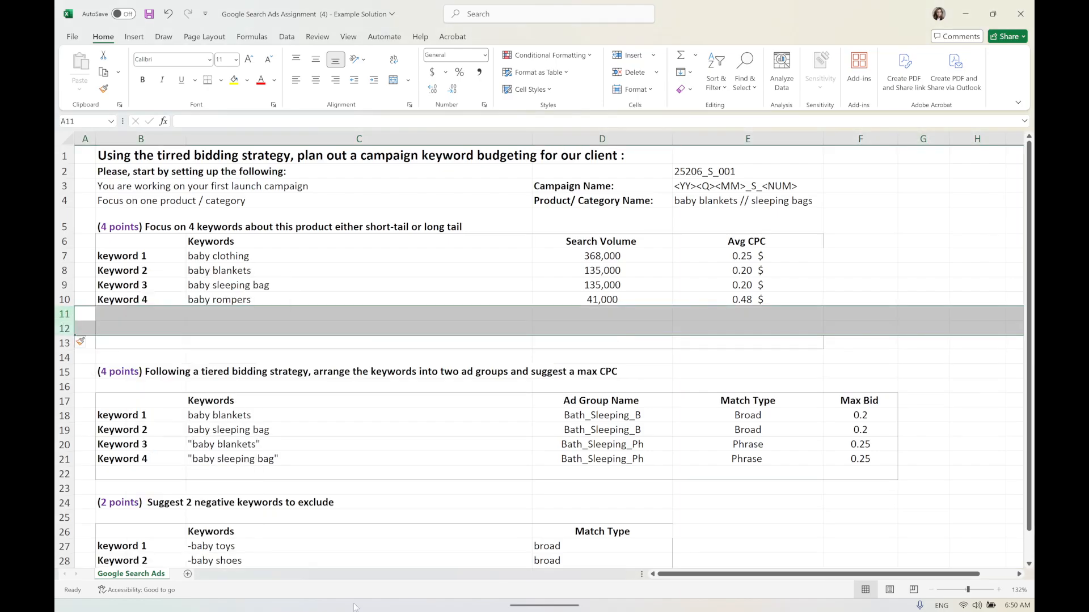
# Copy trendy baby girl dresses with its search volume and CPC from the 1 Results - Keywords workbook into row 11, starting at C11
pyautogui.moveTo(571, 596)
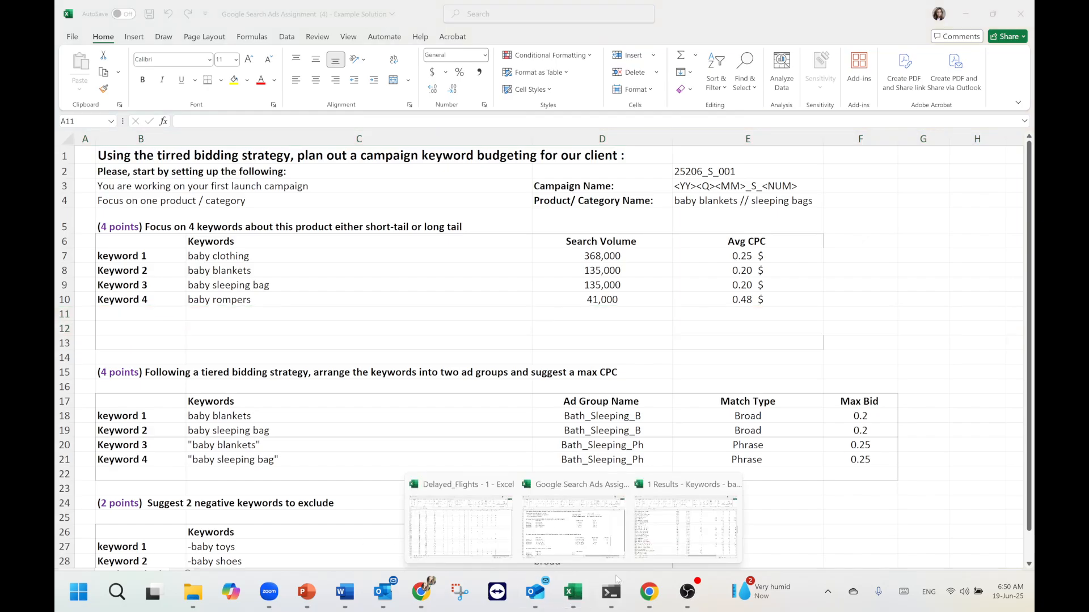
pyautogui.click(663, 535)
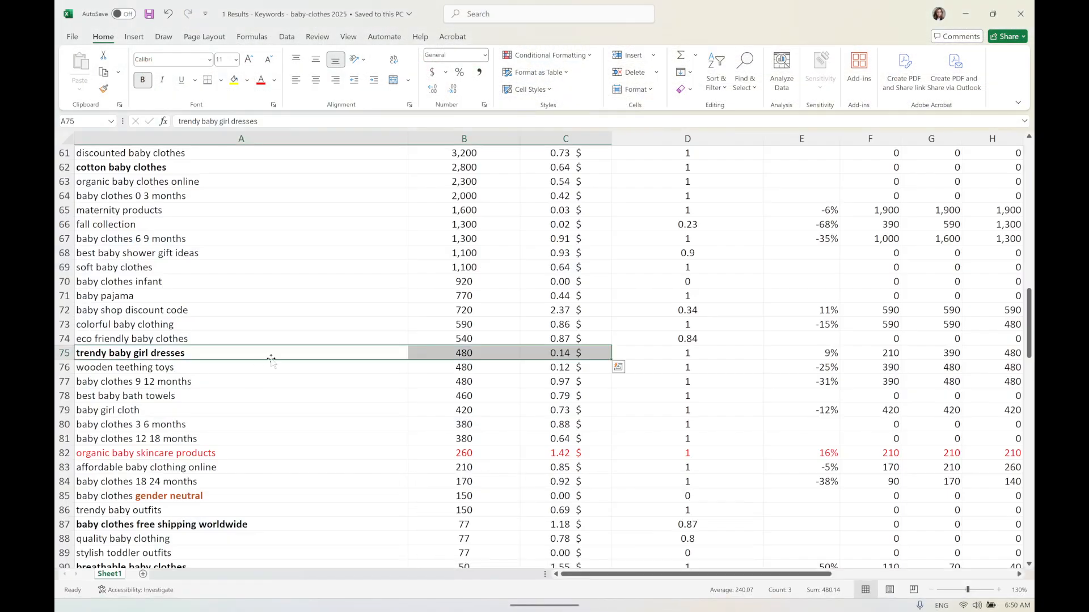
pyautogui.hotkey('ctrl', 'c')
pyautogui.hotkey('alt', 'Tab')
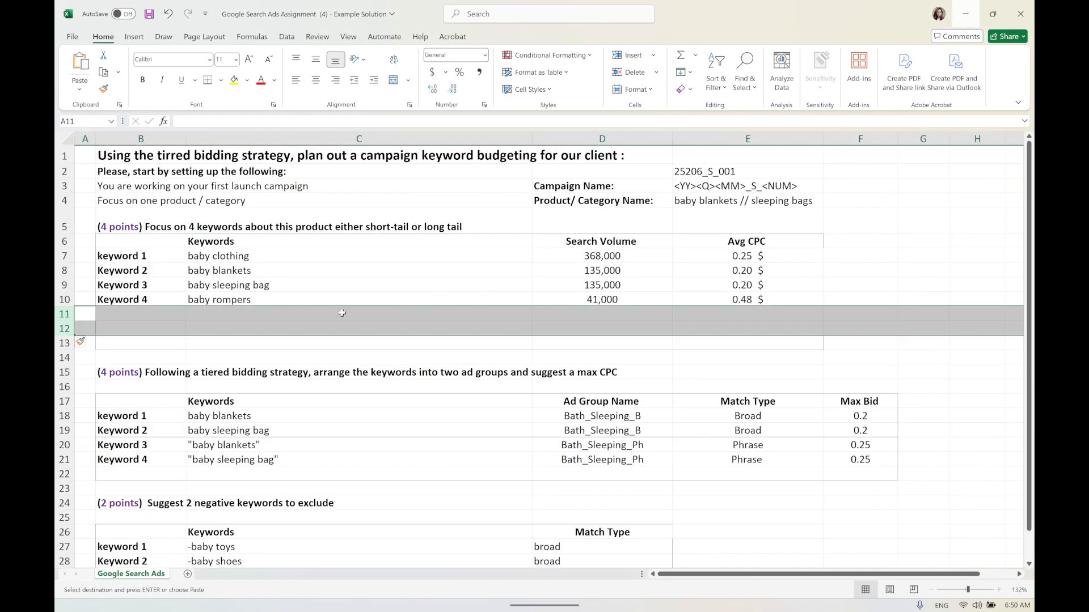
pyautogui.click(217, 314)
pyautogui.hotkey('ctrl', 'v')
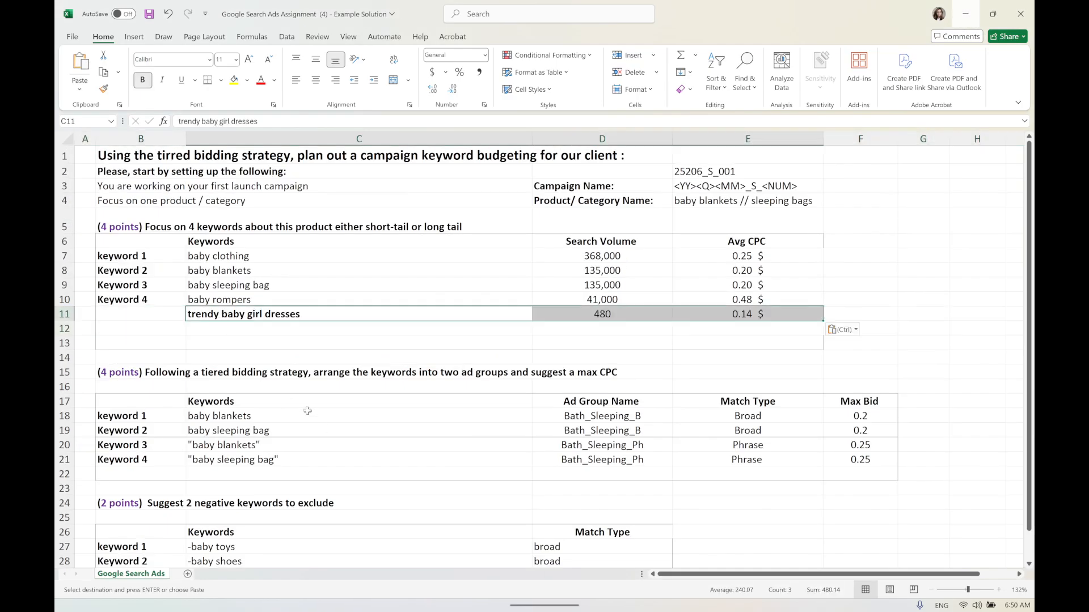
# Switch to the 1 Results - Keywords workbook and examine the search volume and CPC of organic baby skincare products
pyautogui.moveTo(571, 593)
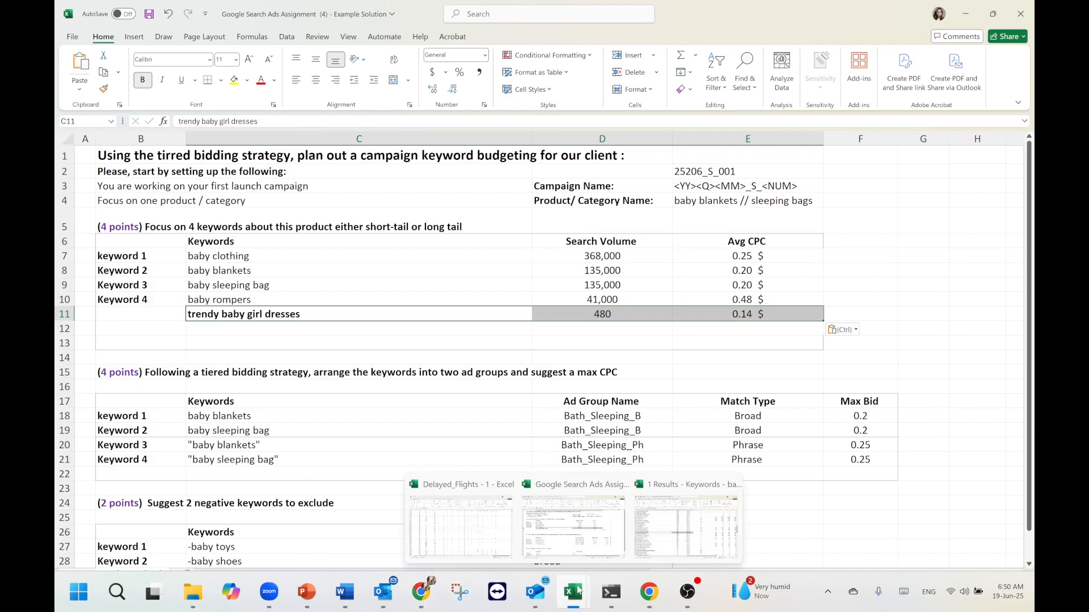
pyautogui.click(686, 528)
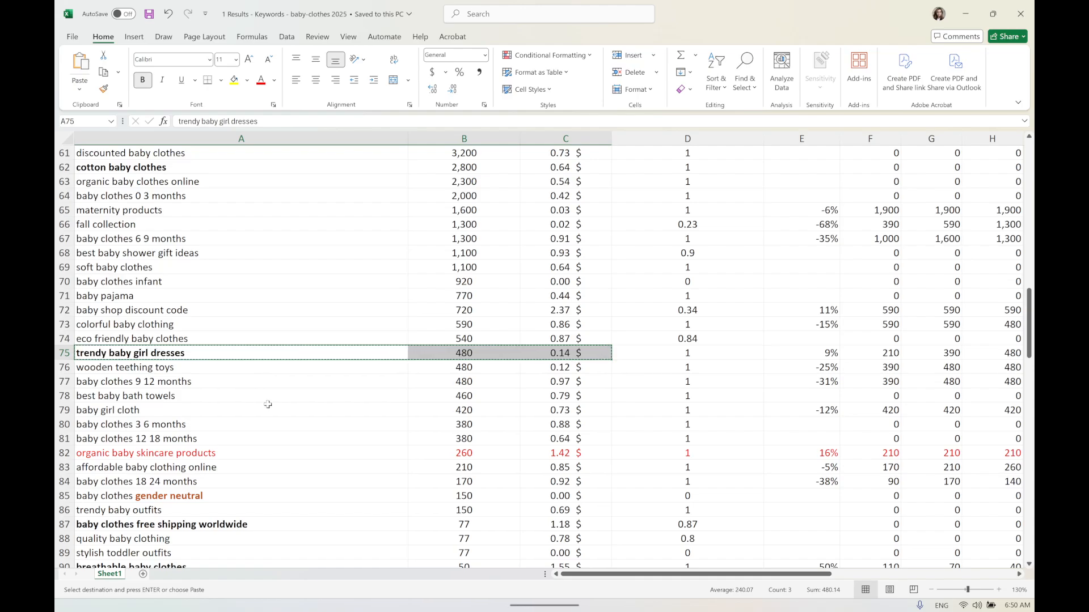
pyautogui.moveTo(574, 453); pyautogui.dragTo(296, 455)
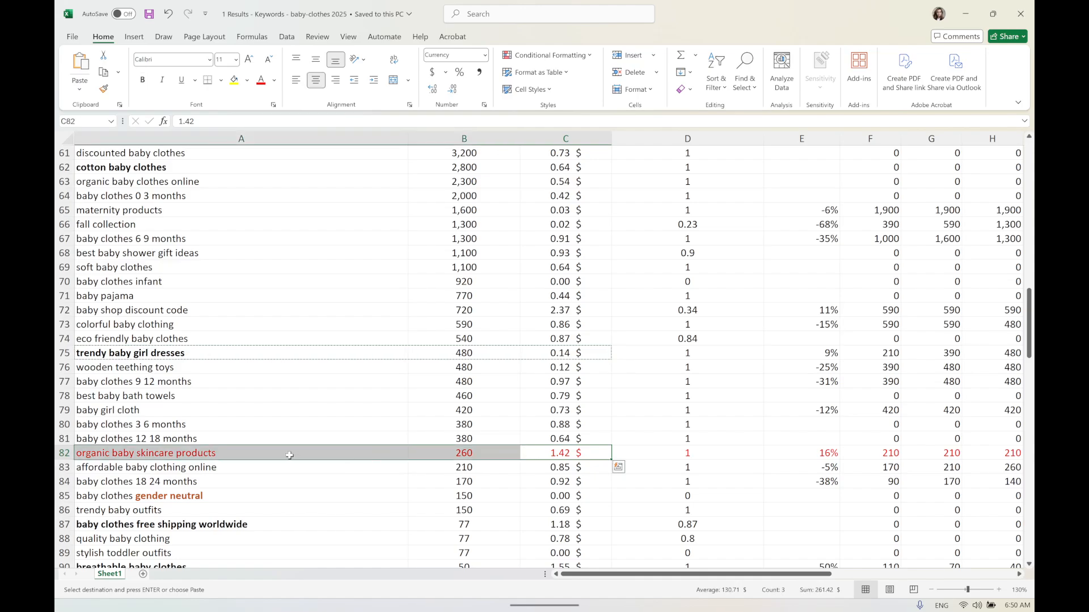
pyautogui.scroll(6, 255, 410)
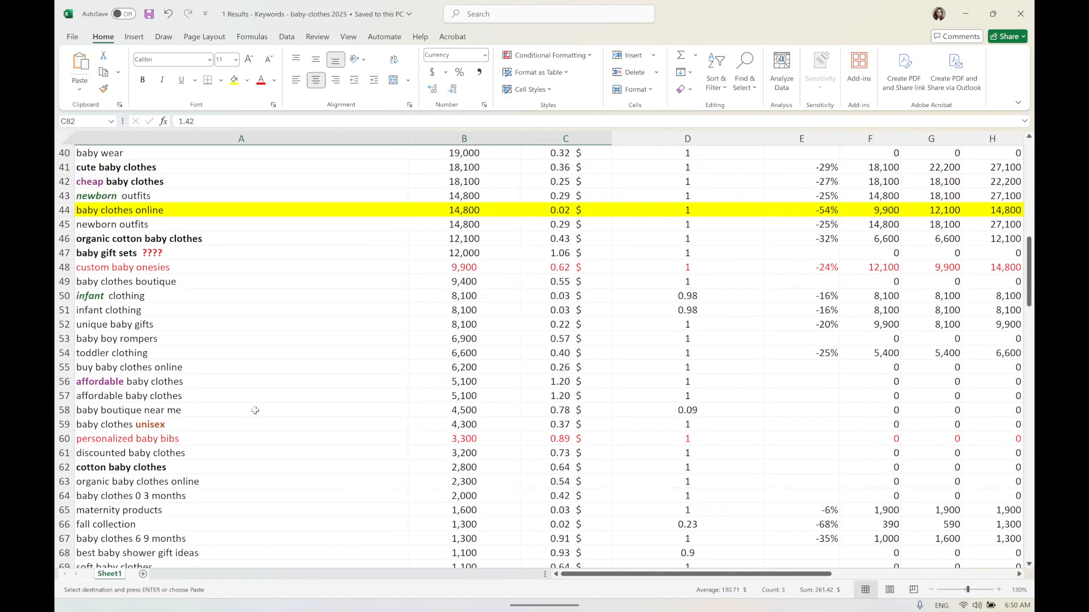
pyautogui.scroll(-8, 255, 410)
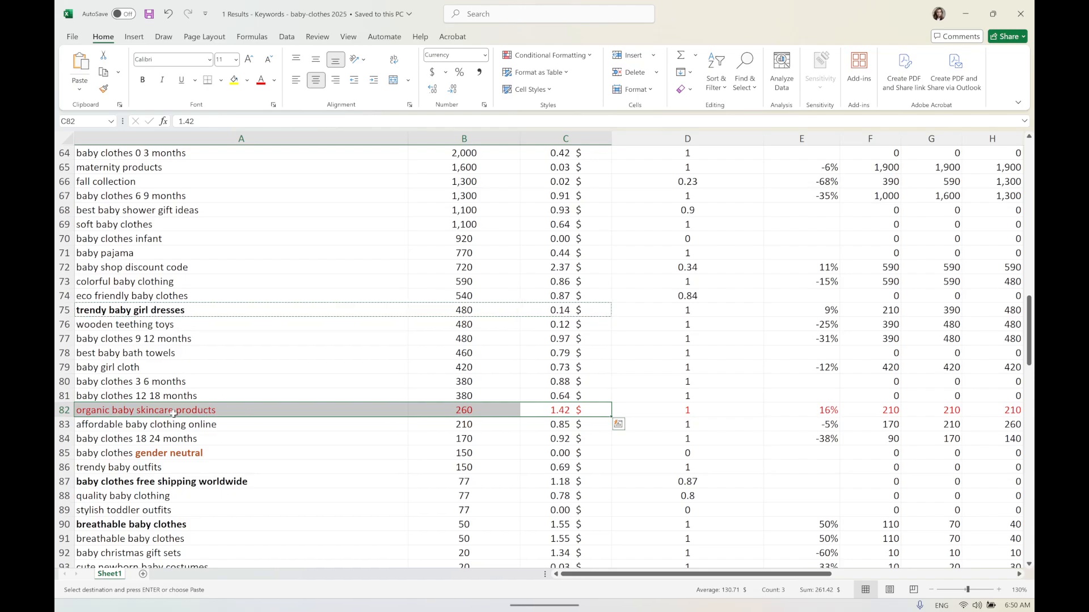
pyautogui.click(67, 410)
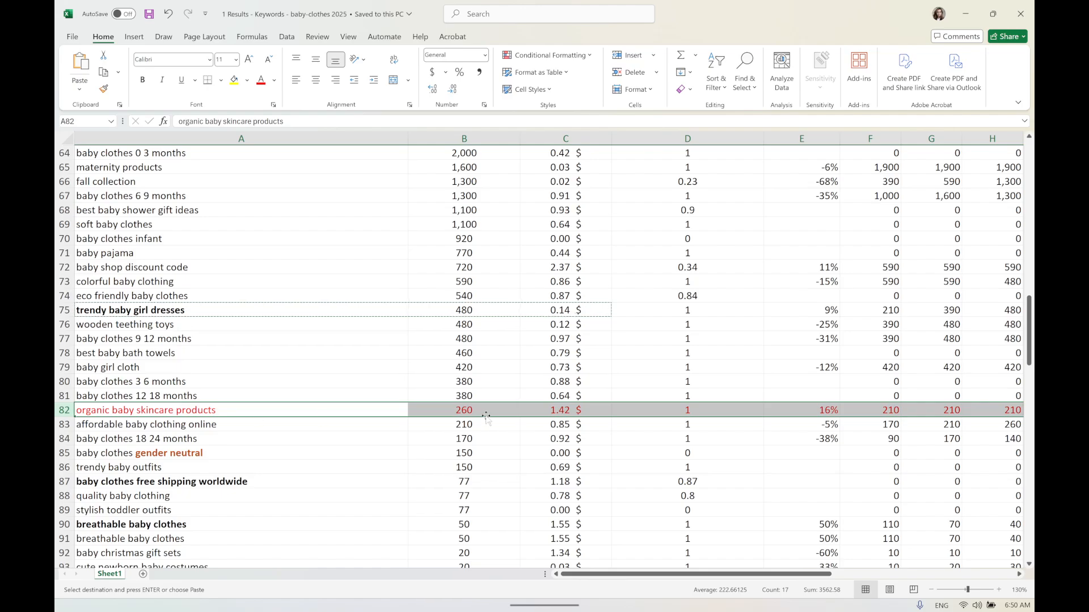
pyautogui.click(559, 412)
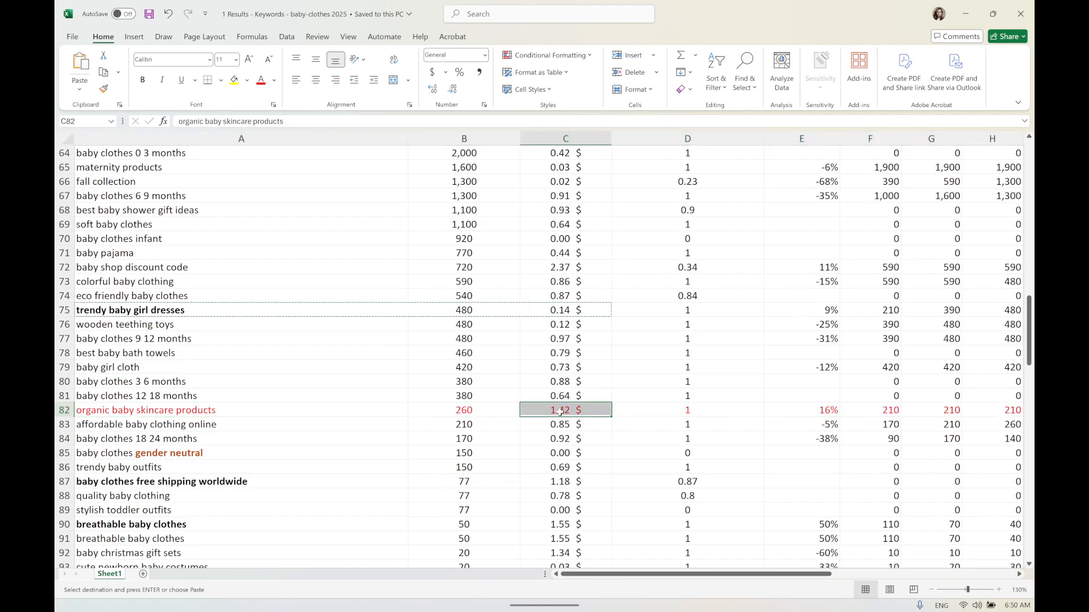
pyautogui.click(466, 409)
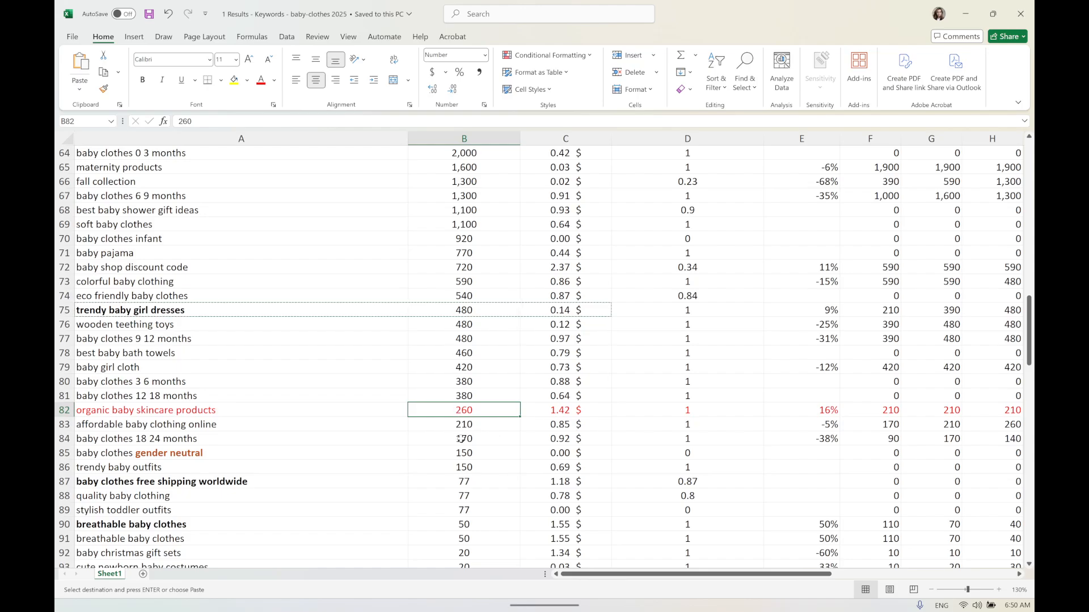
pyautogui.click(558, 412)
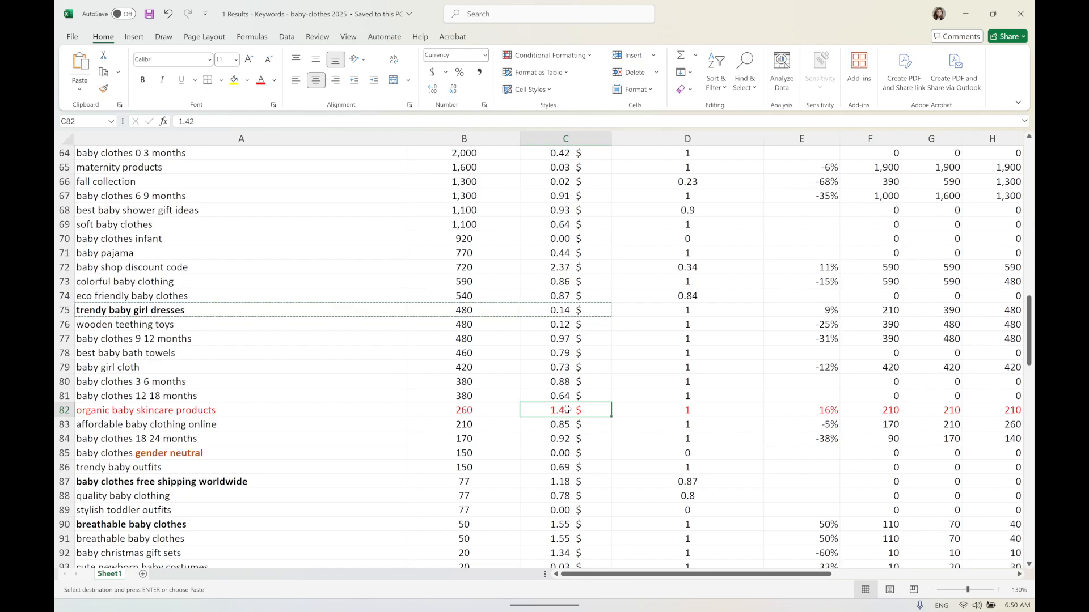
pyautogui.moveTo(292, 404); pyautogui.dragTo(844, 420)
pyautogui.moveTo(561, 411); pyautogui.dragTo(478, 405)
# Look through the upper part of the keyword list for other product keywords with their volumes and CPCs
pyautogui.scroll(6, 480, 405)
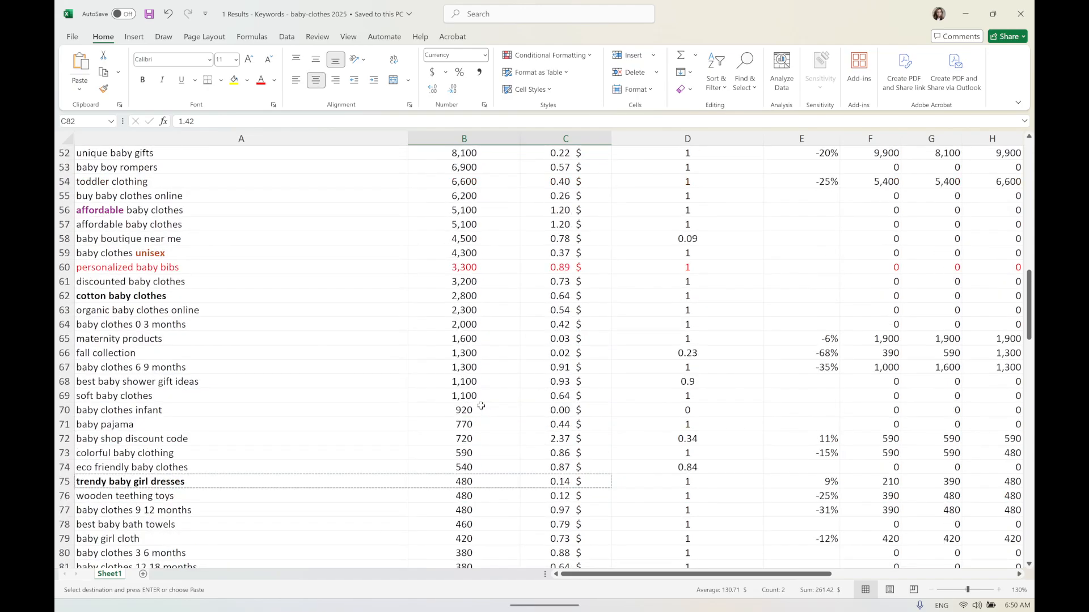
pyautogui.scroll(1, 481, 406)
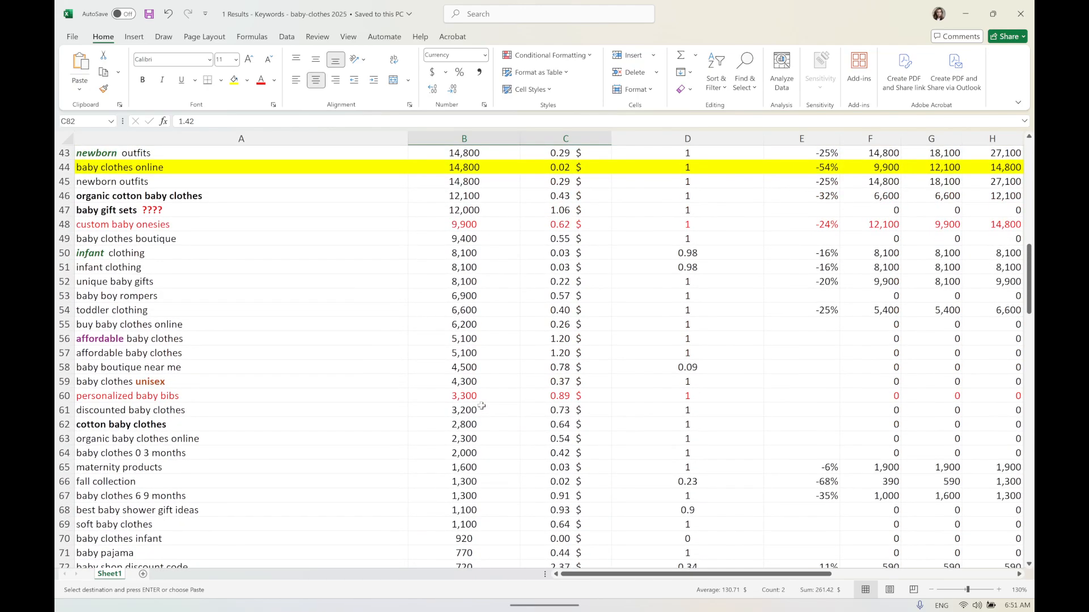
pyautogui.scroll(11, 355, 316)
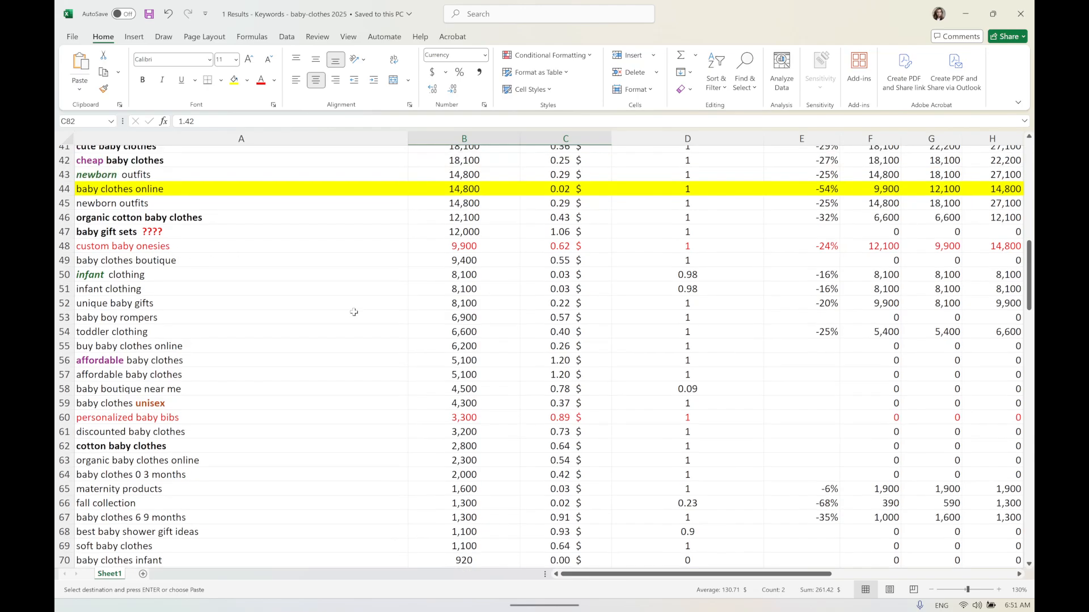
pyautogui.scroll(3, 355, 316)
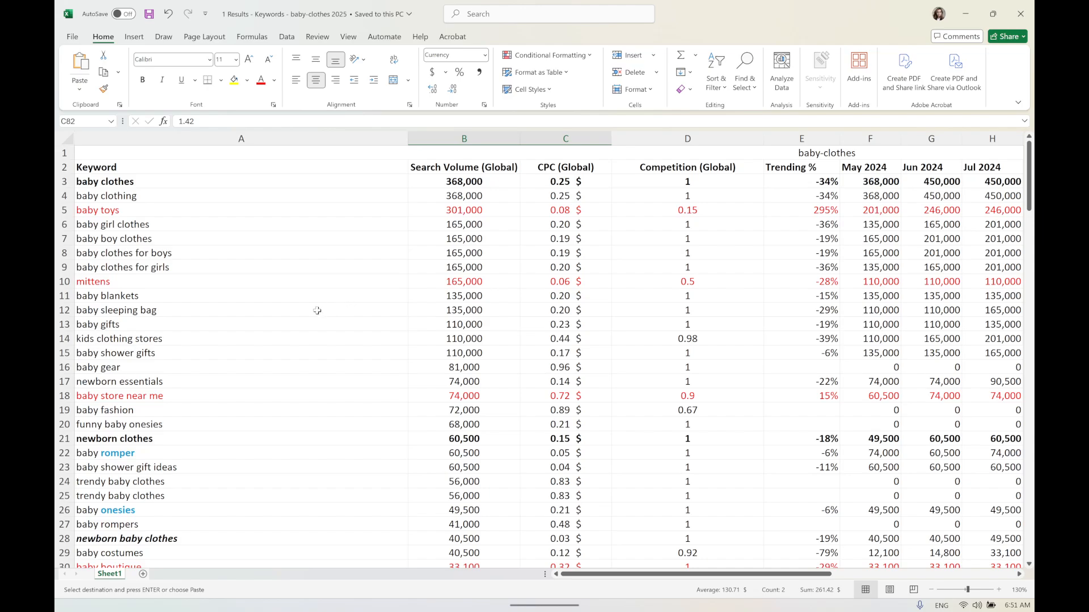
pyautogui.scroll(-2, 317, 317)
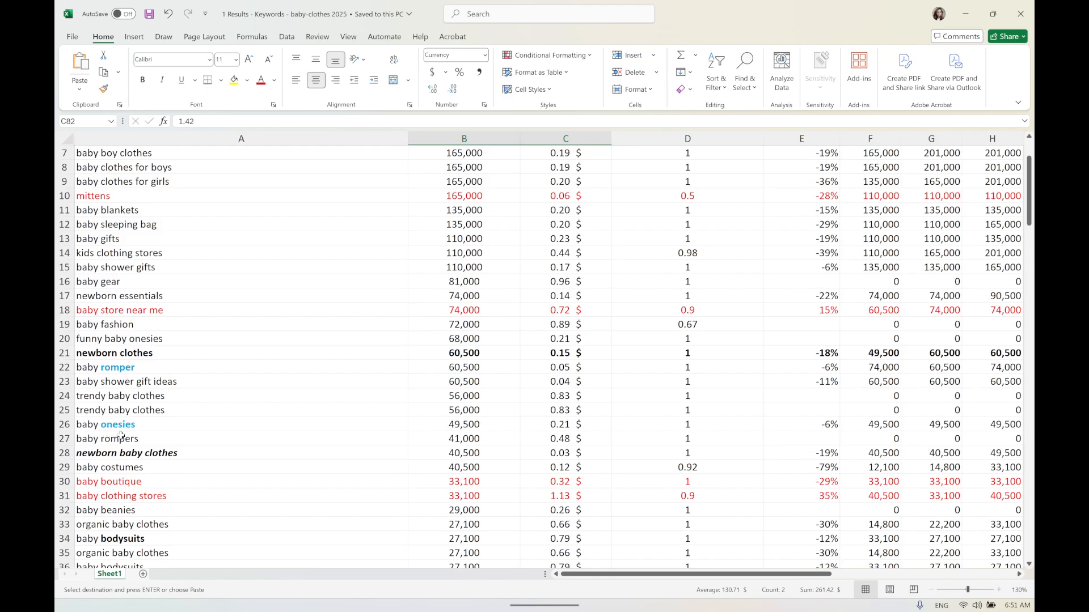
pyautogui.scroll(2, 147, 424)
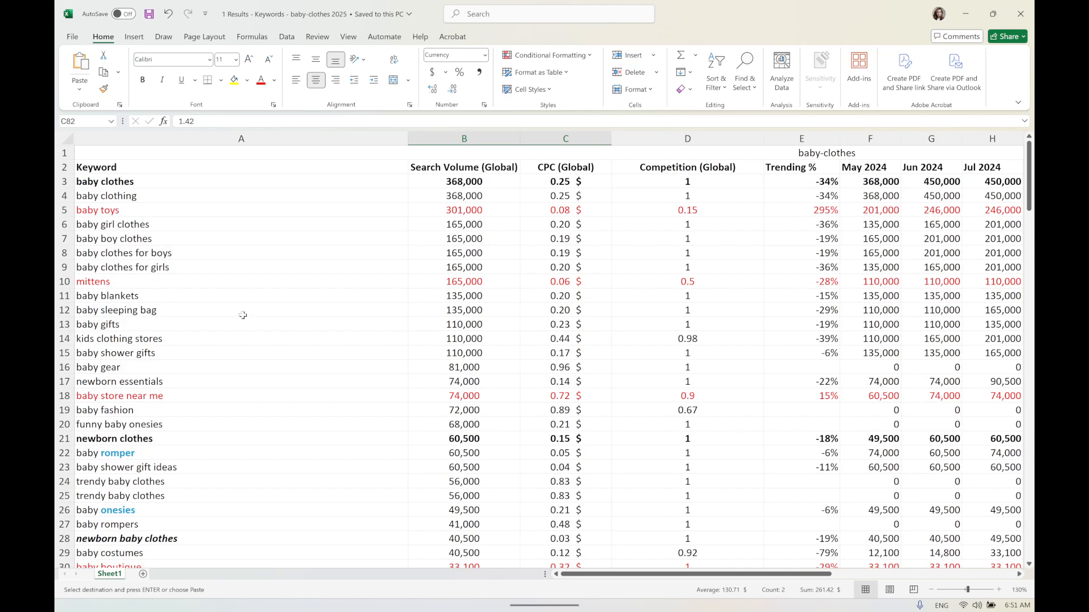
# Search the keyword list for "coat" and close the search at the baby coats match
pyautogui.click(272, 324)
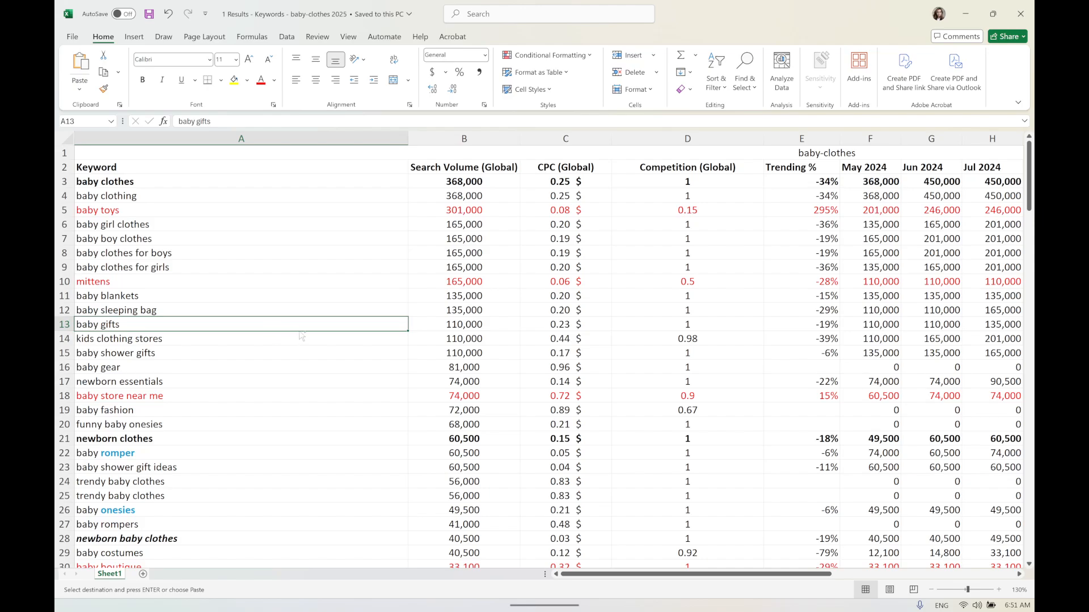
pyautogui.hotkey('ctrl', 'f')
pyautogui.write('c')
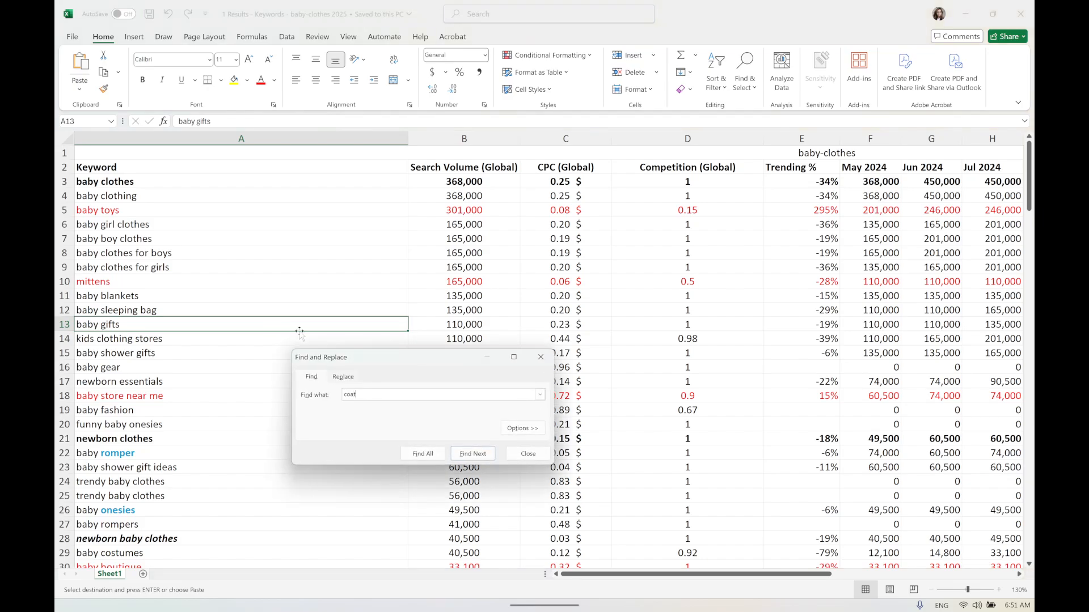
pyautogui.write('oat')
pyautogui.press('Return')
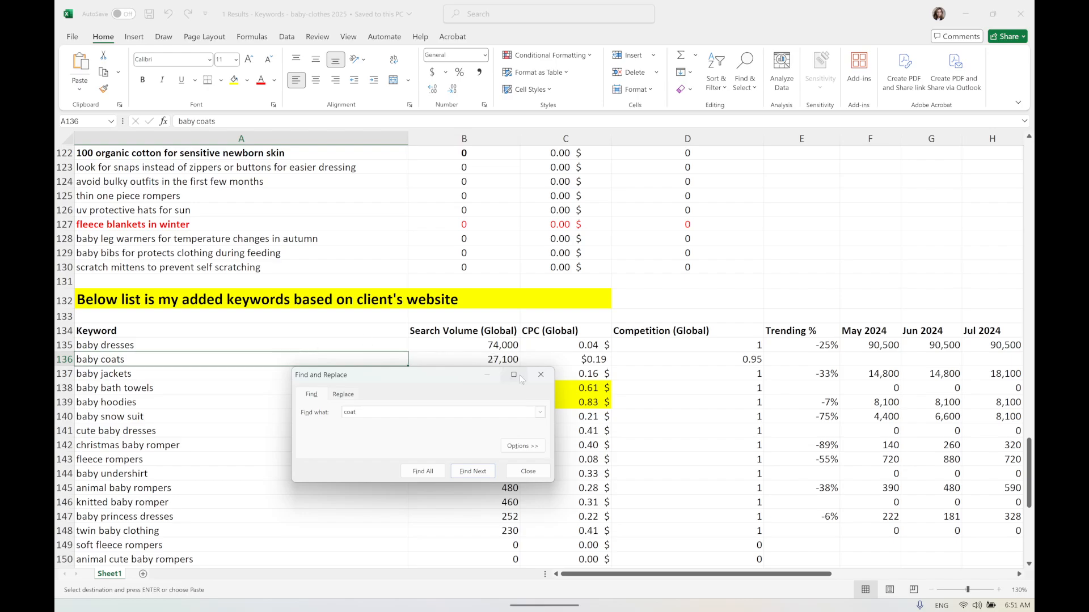
pyautogui.click(540, 375)
# Copy baby coats with its search volume and CPC into row 12 of the Example Solution workbook, starting at C12
pyautogui.moveTo(126, 359); pyautogui.dragTo(599, 356)
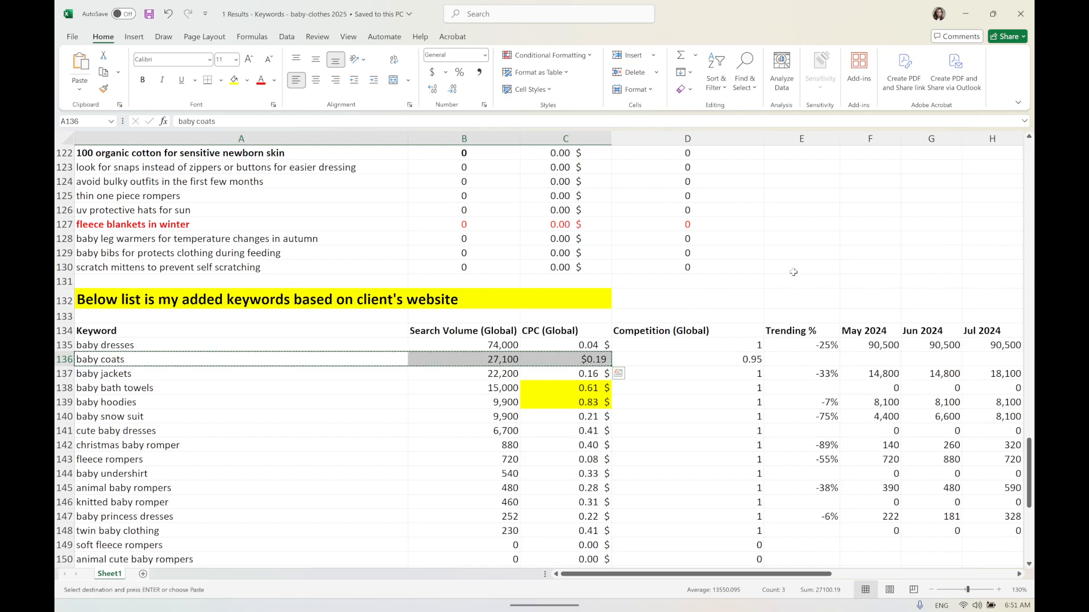
pyautogui.hotkey('ctrl', 'c')
pyautogui.click(966, 14)
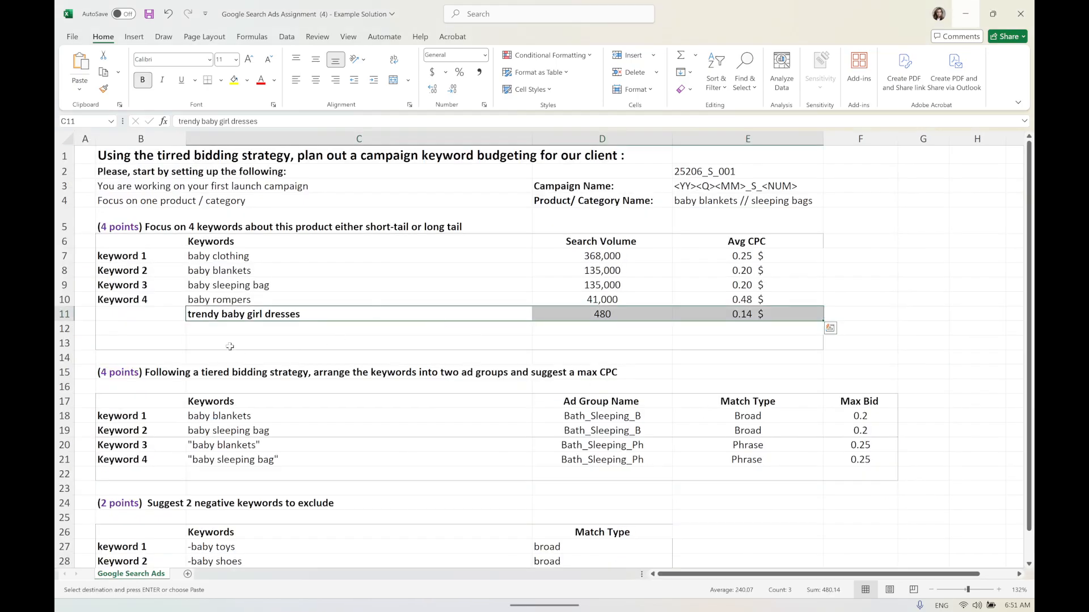
pyautogui.click(220, 330)
pyautogui.hotkey('ctrl', 'v')
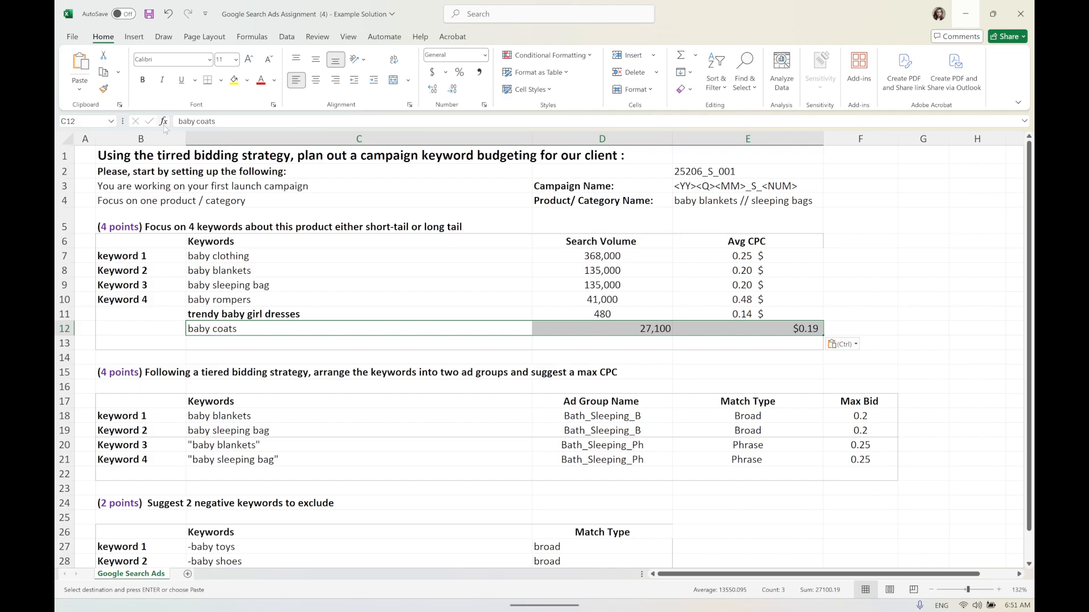
# Center the search volume and CPC of baby coats in row 12 and left-align the keyword
pyautogui.click(316, 80)
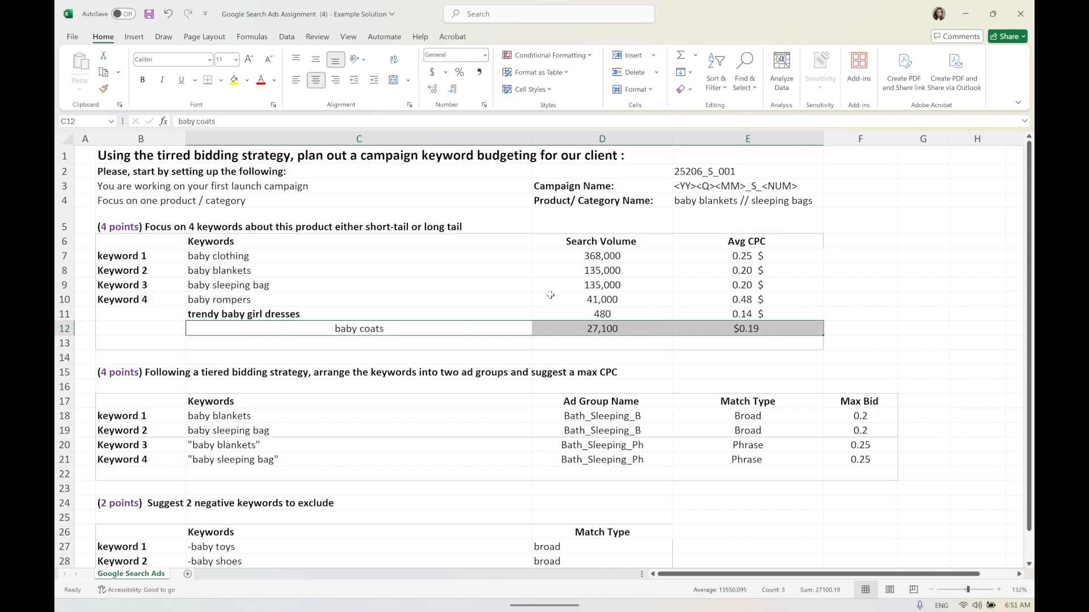
pyautogui.click(345, 329)
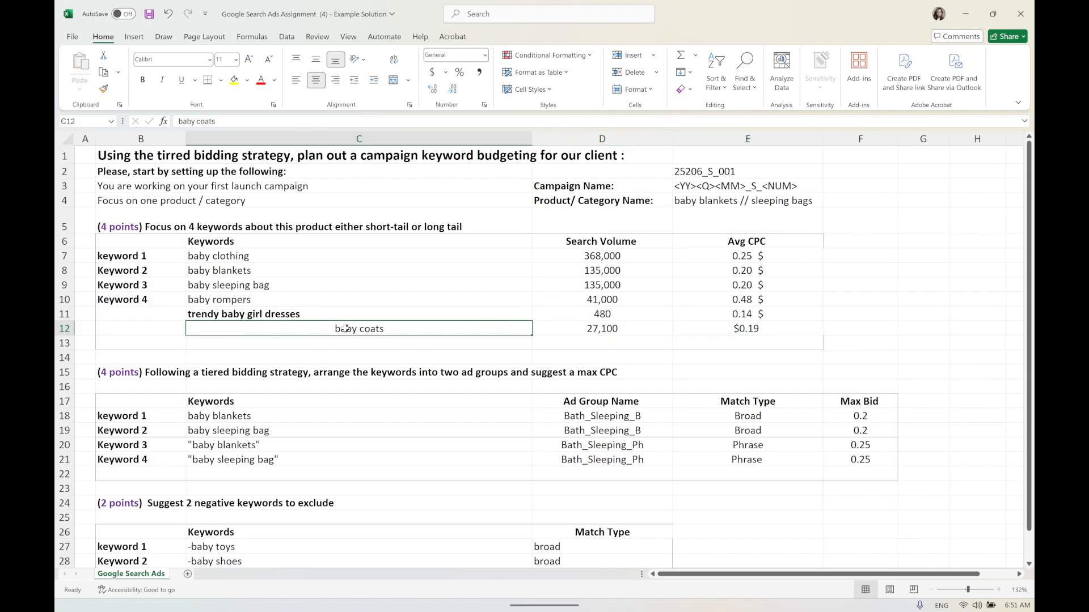
pyautogui.click(296, 80)
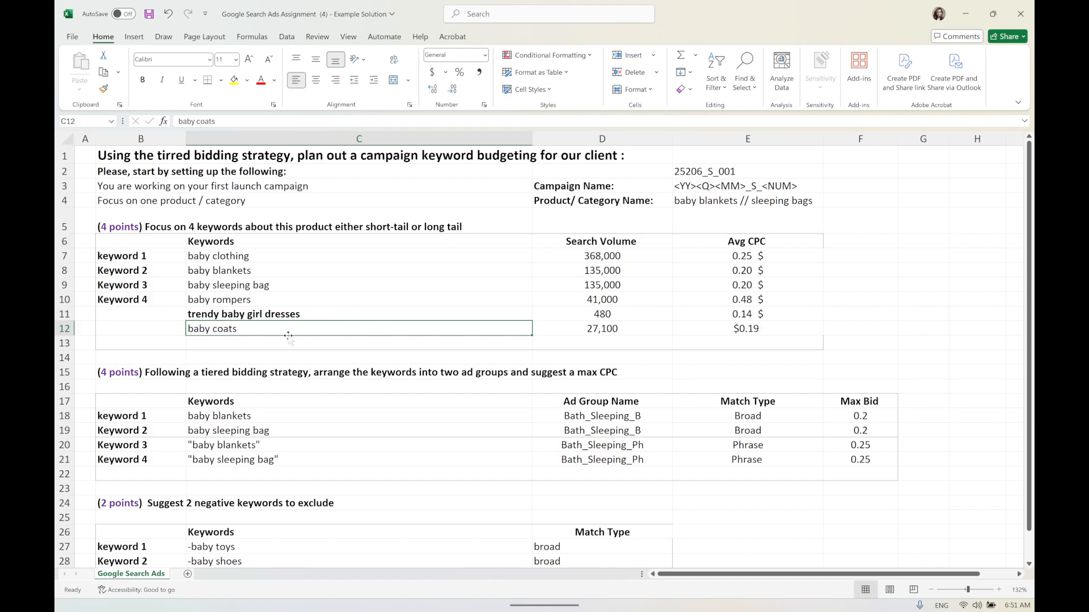
# Clear both baby sleeping bag entries, broad in row 19 and phrase in row 21, from the tiered bidding table
pyautogui.scroll(-1, 284, 390)
pyautogui.click(238, 374)
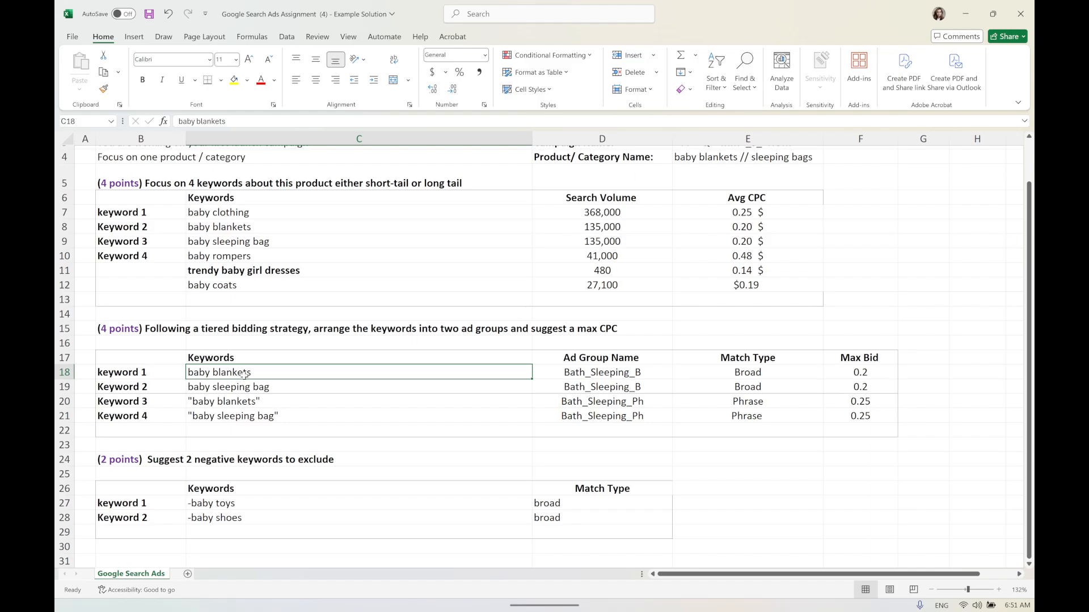
pyautogui.moveTo(238, 388); pyautogui.dragTo(900, 385)
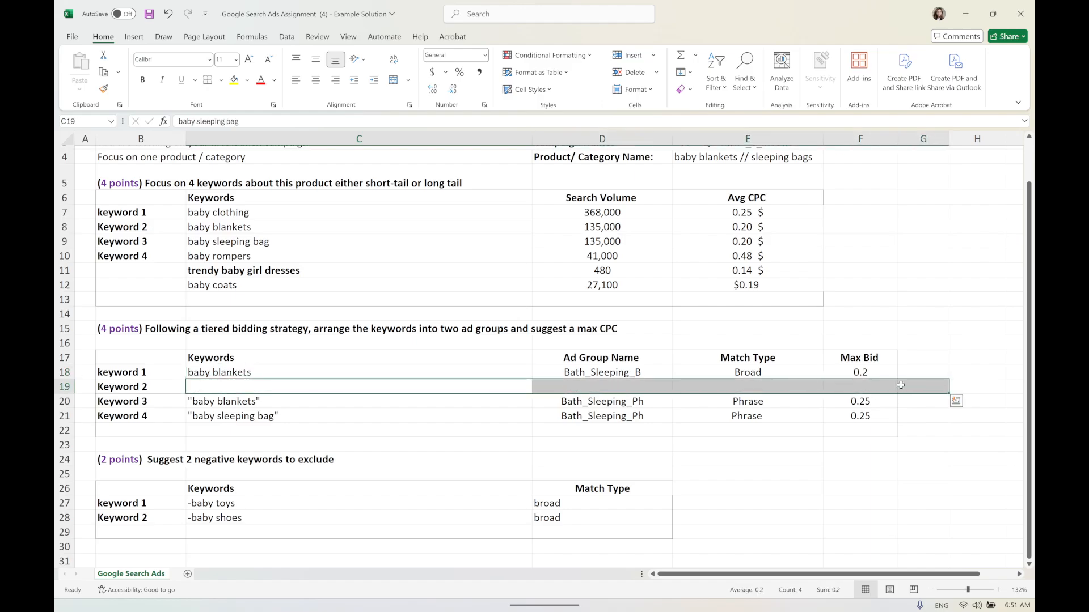
pyautogui.moveTo(244, 415); pyautogui.dragTo(939, 410)
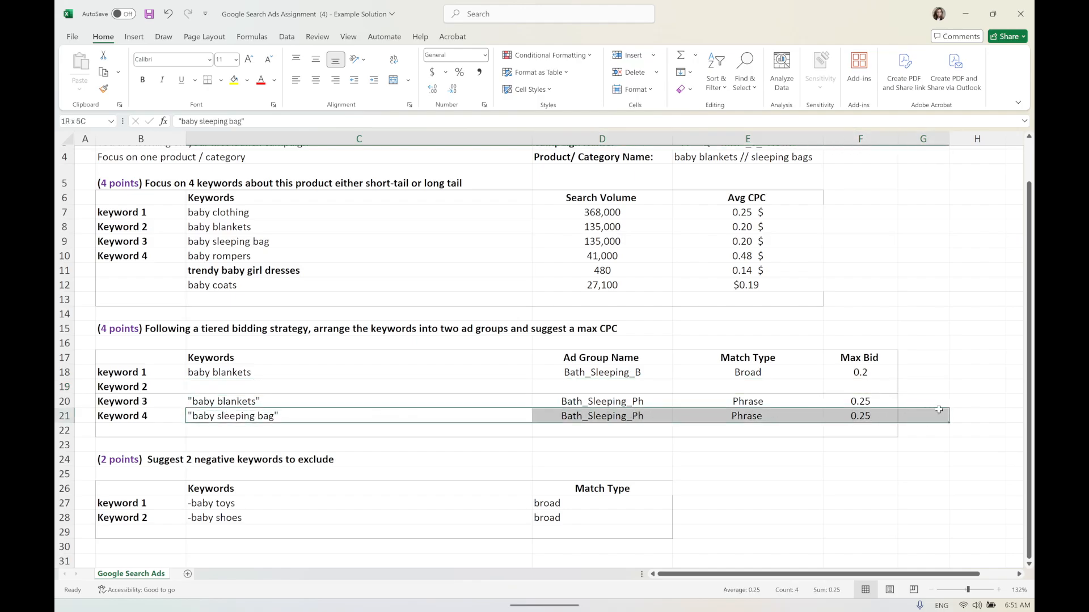
pyautogui.press('Delete')
# Compare the ad group names of the broad and phrase baby blankets keywords in the tiered bidding table
pyautogui.click(586, 359)
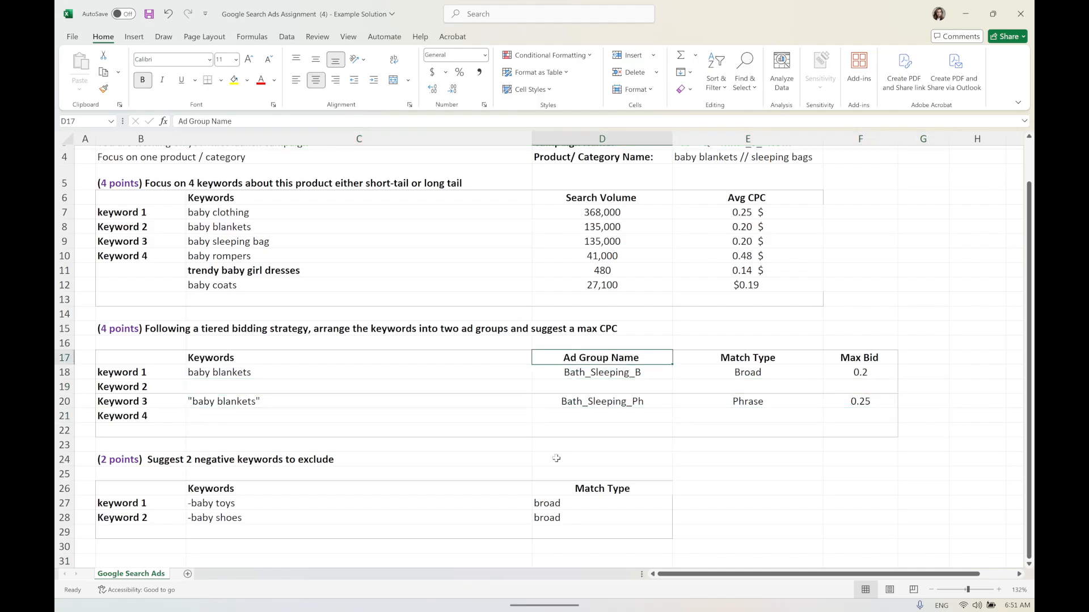
pyautogui.click(600, 374)
pyautogui.click(589, 403)
pyautogui.click(600, 369)
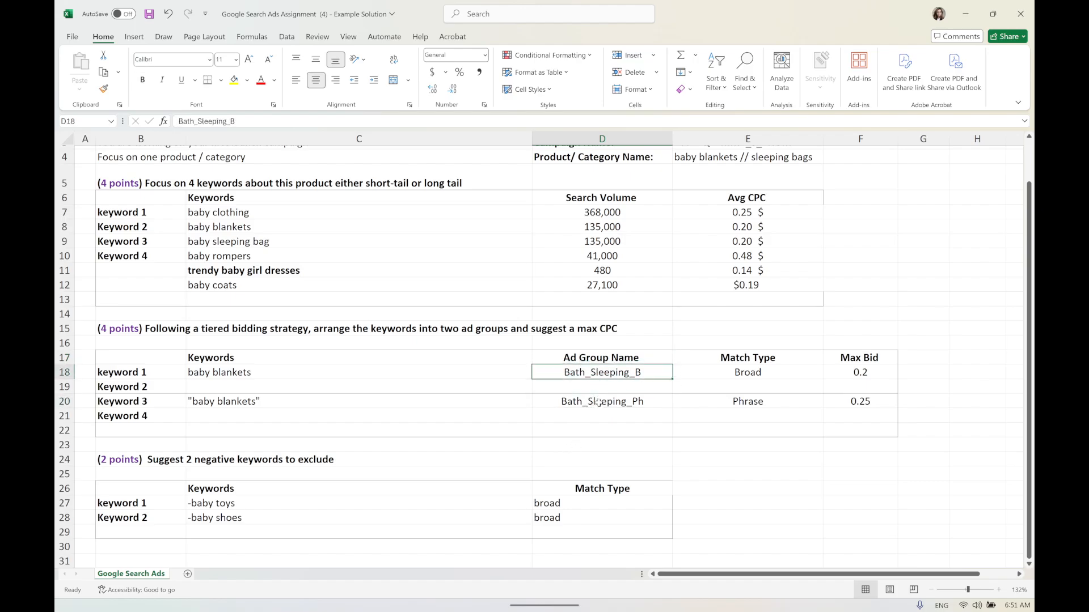
# Review the campaign name example and pattern in E2:E3, and the Phase - IV Google Ads screenshot on the Moodle course page
pyautogui.click(596, 402)
pyautogui.scroll(1, 641, 366)
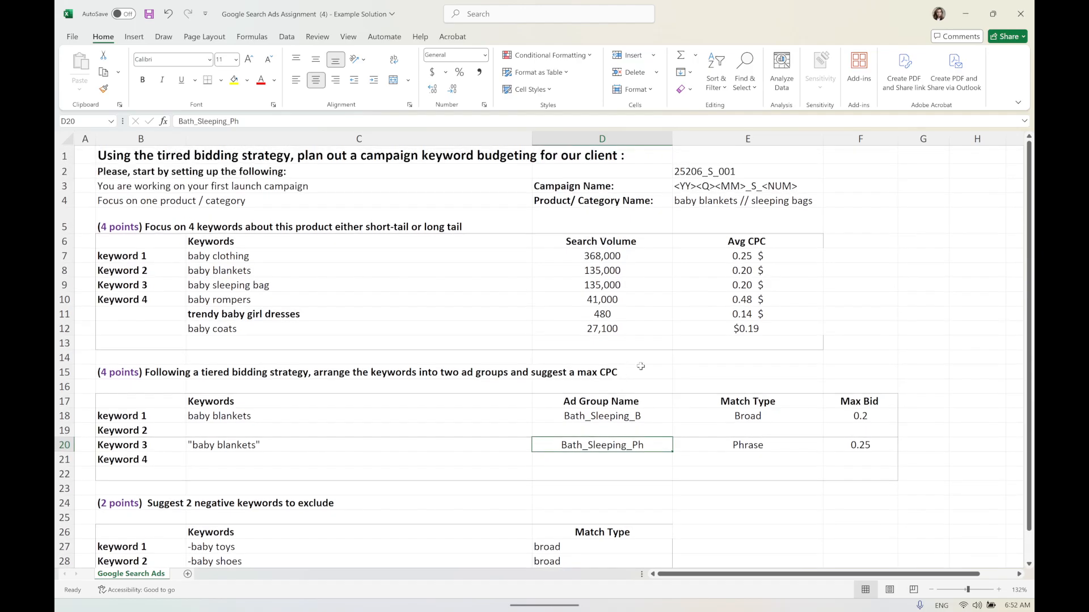
pyautogui.moveTo(703, 170); pyautogui.dragTo(703, 186)
pyautogui.moveTo(422, 603)
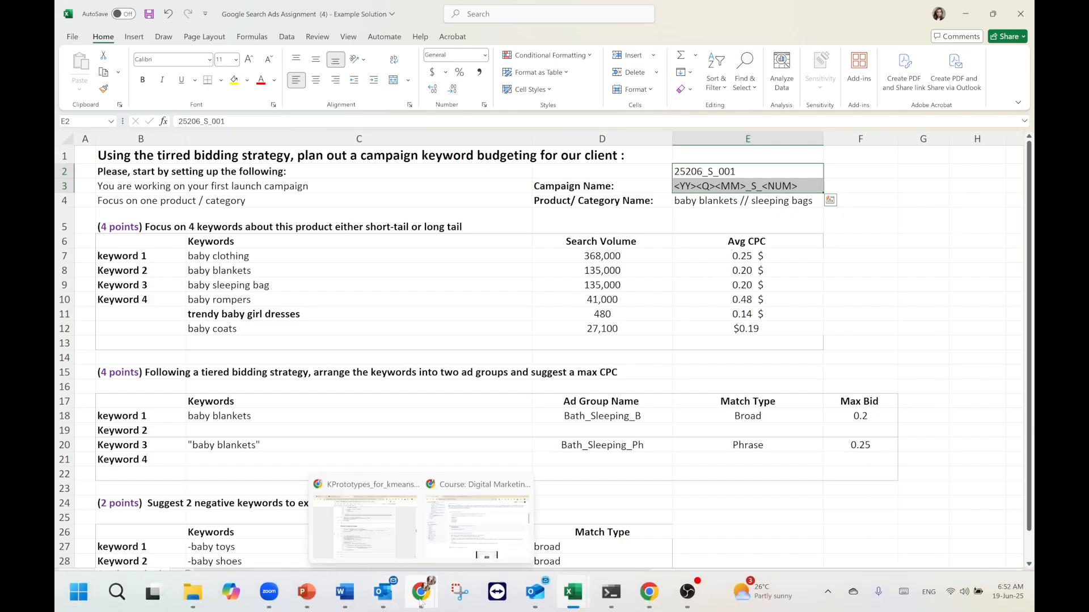
pyautogui.click(478, 511)
pyautogui.scroll(-10, 690, 424)
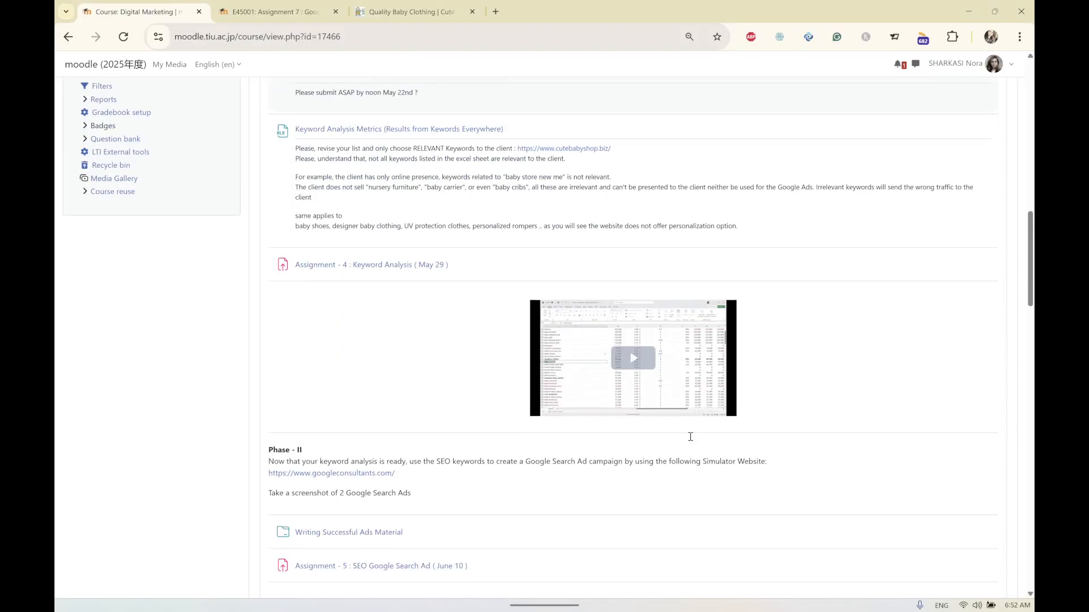
pyautogui.scroll(-12, 691, 424)
pyautogui.scroll(7, 690, 424)
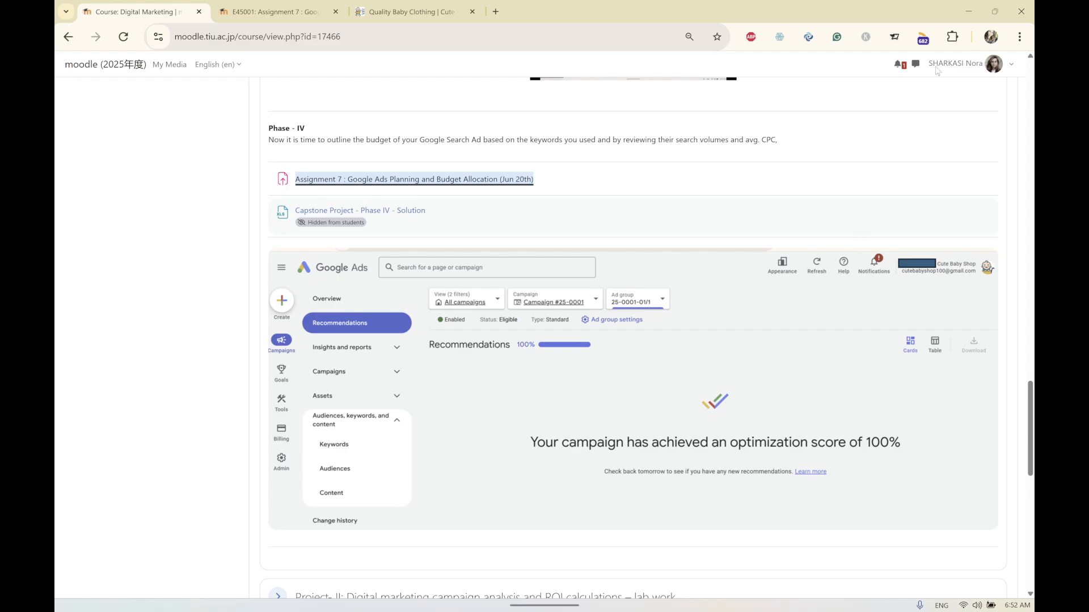
pyautogui.click(971, 12)
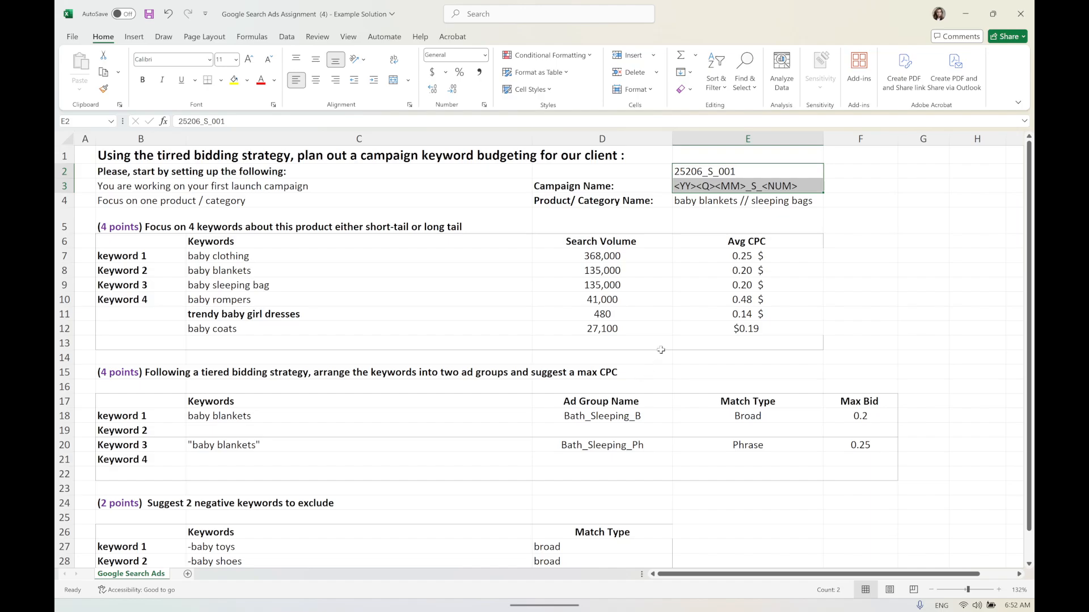
# Replace the ad group name of the broad baby blankets keyword in D18 with S_<NUM>
pyautogui.click(611, 418)
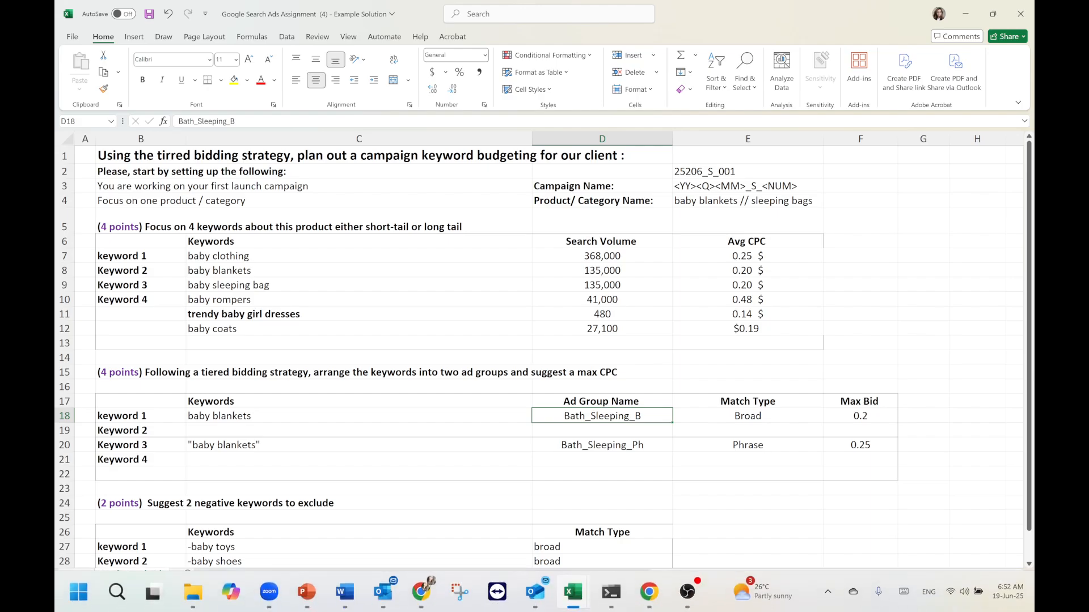
pyautogui.write('<')
pyautogui.moveTo(573, 593)
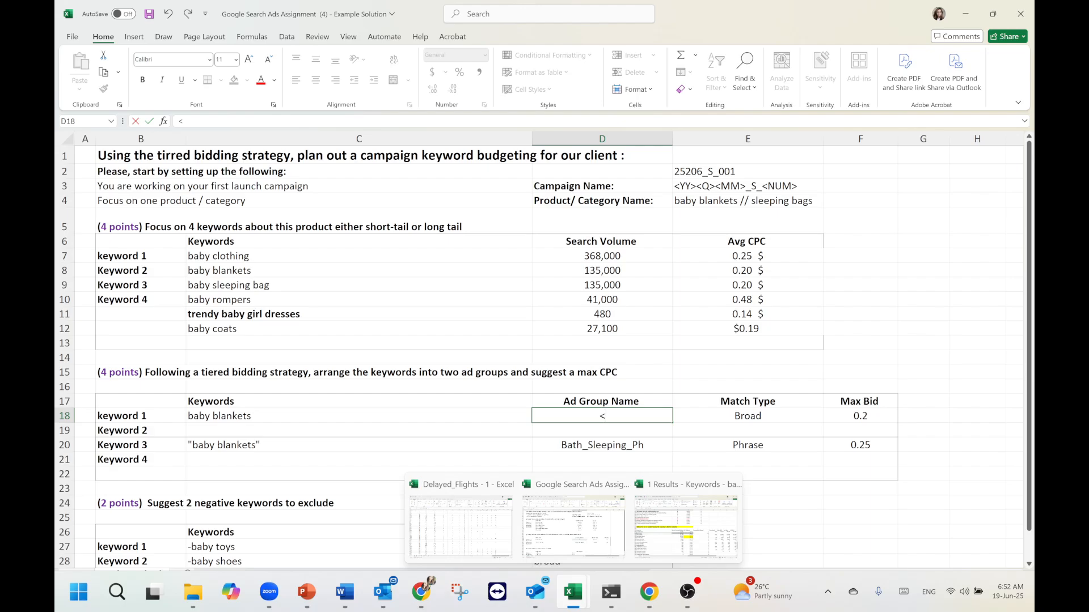
pyautogui.press('BackSpace')
pyautogui.write('S_<NUM>')
# Color the <NUM> part red in both the campaign name pattern in E3 and the broad ad group name in D18
pyautogui.click(777, 184)
pyautogui.doubleClick(778, 186)
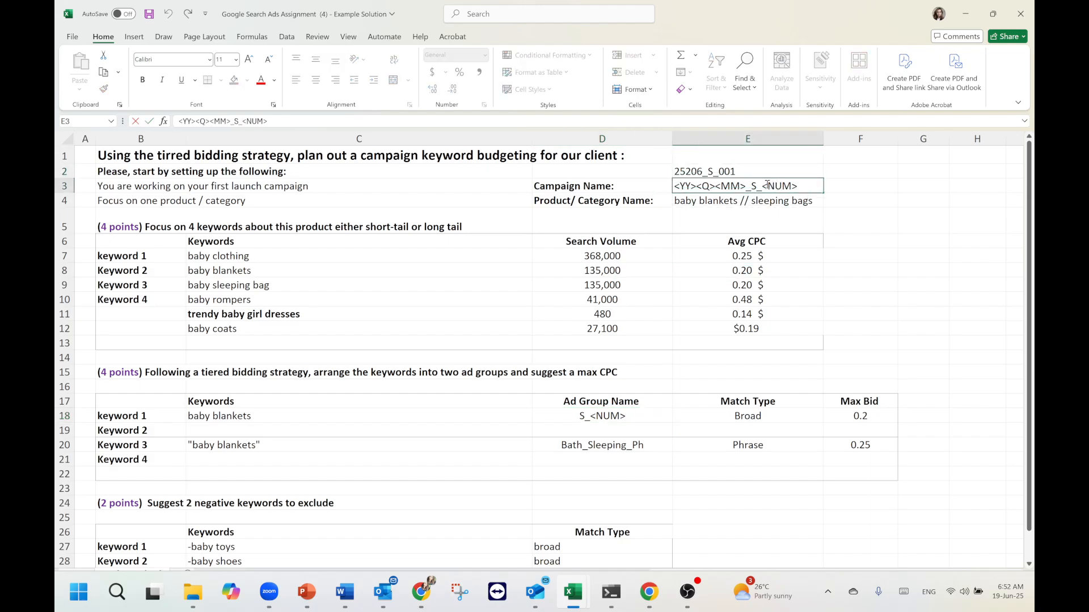
pyautogui.moveTo(763, 186); pyautogui.dragTo(798, 186)
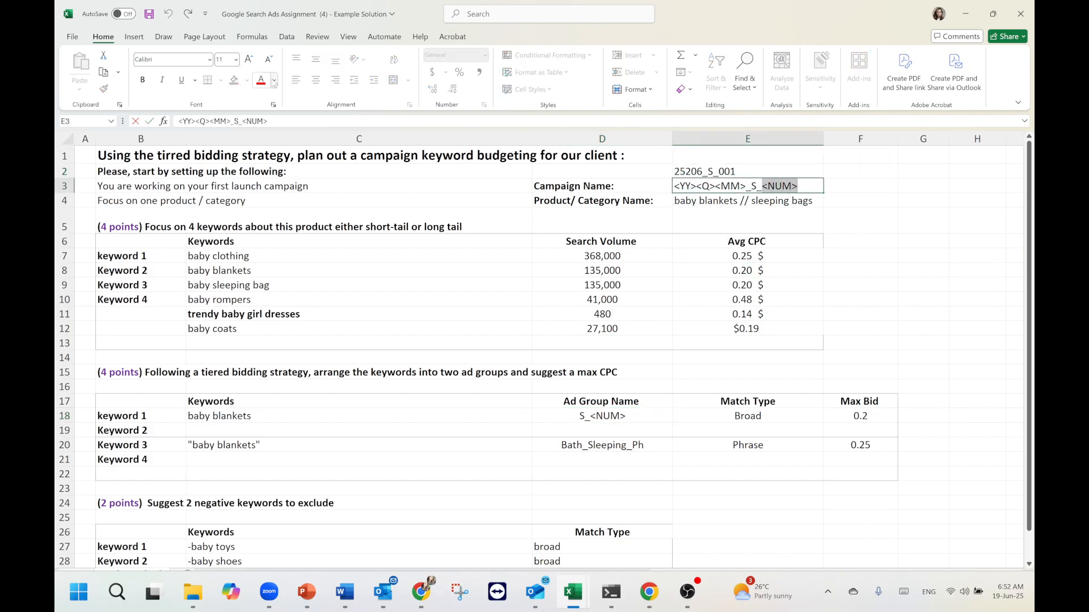
pyautogui.click(261, 80)
pyautogui.click(594, 419)
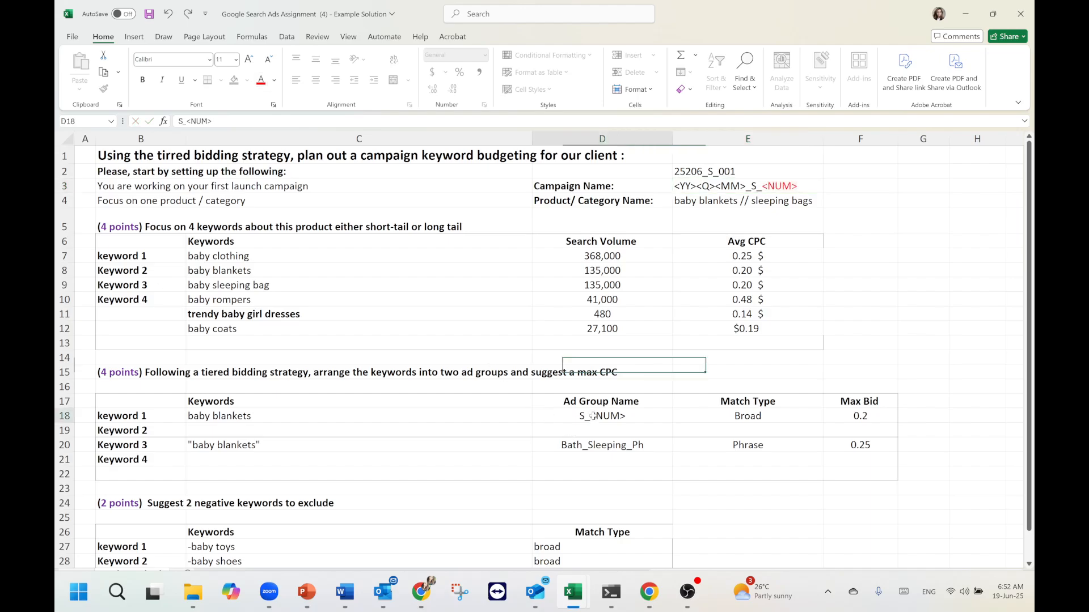
pyautogui.doubleClick(593, 418)
pyautogui.moveTo(589, 418); pyautogui.dragTo(625, 418)
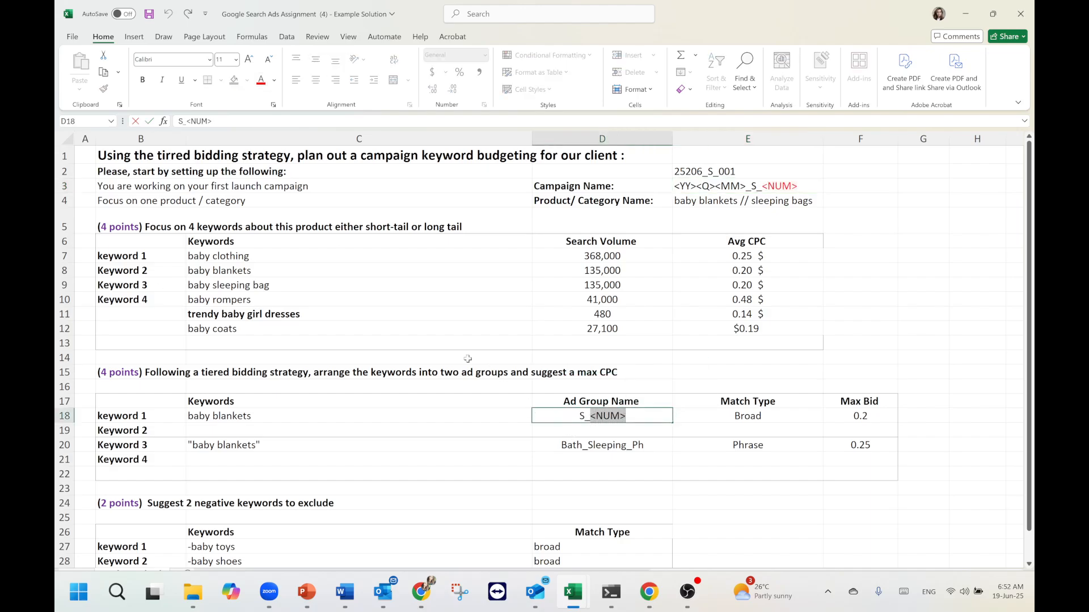
pyautogui.click(261, 80)
# Append an underscore to the ad group name in D18 and set the font color back to black
pyautogui.press('Right')
pyautogui.write('_')
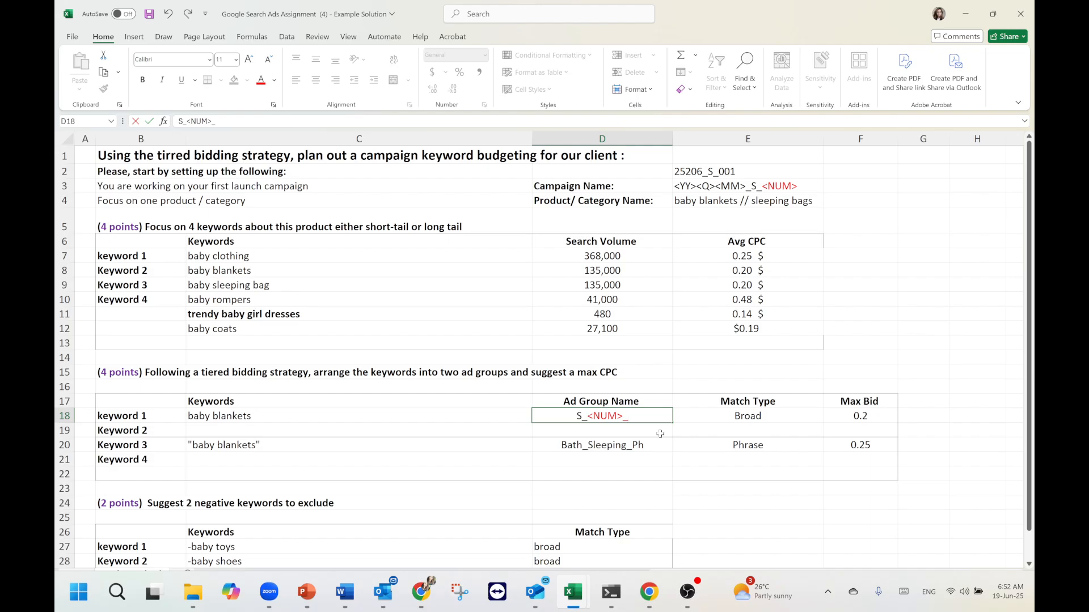
pyautogui.click(273, 80)
pyautogui.click(275, 98)
pyautogui.click(588, 415)
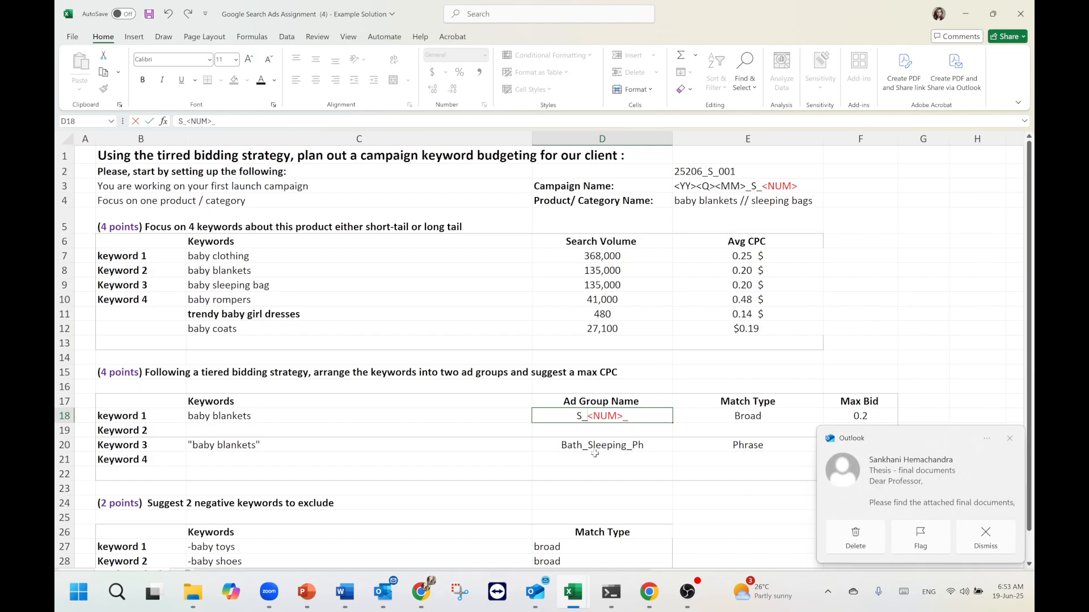
# Complete the ad group name in D18 as S_<NUM>_<Num>, with the final <Num> in black, and dismiss the mail notification
pyautogui.click(1009, 465)
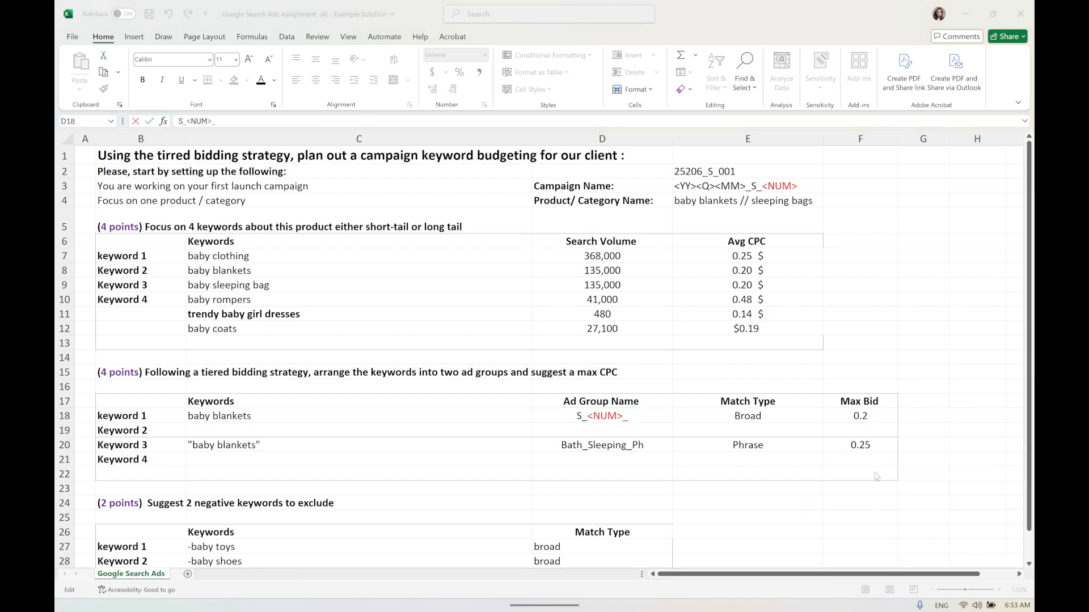
pyautogui.click(647, 418)
pyautogui.write('<')
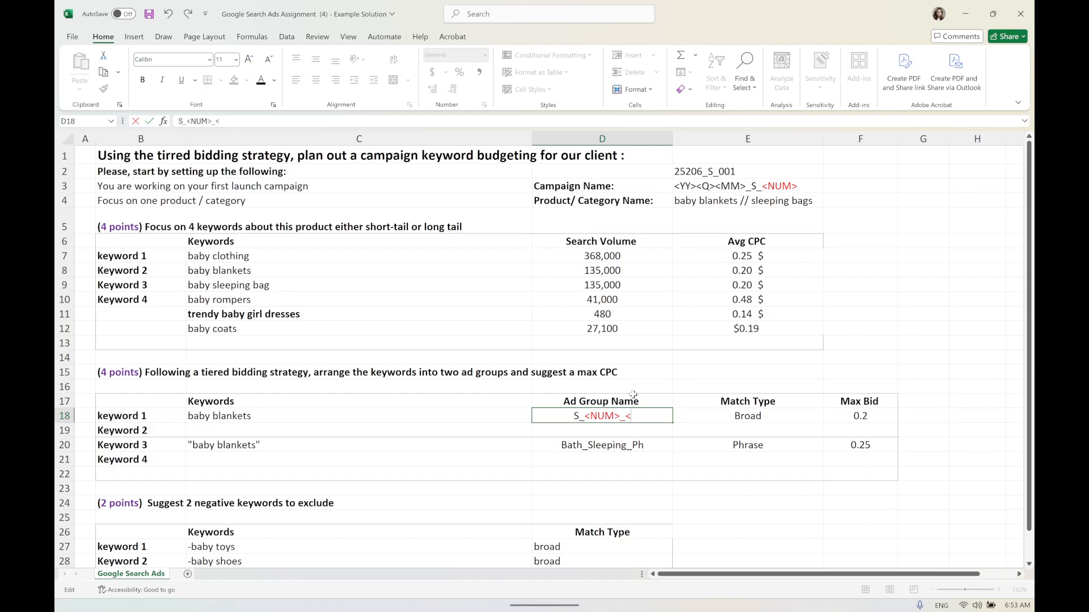
pyautogui.press('BackSpace')
pyautogui.write('<Nu')
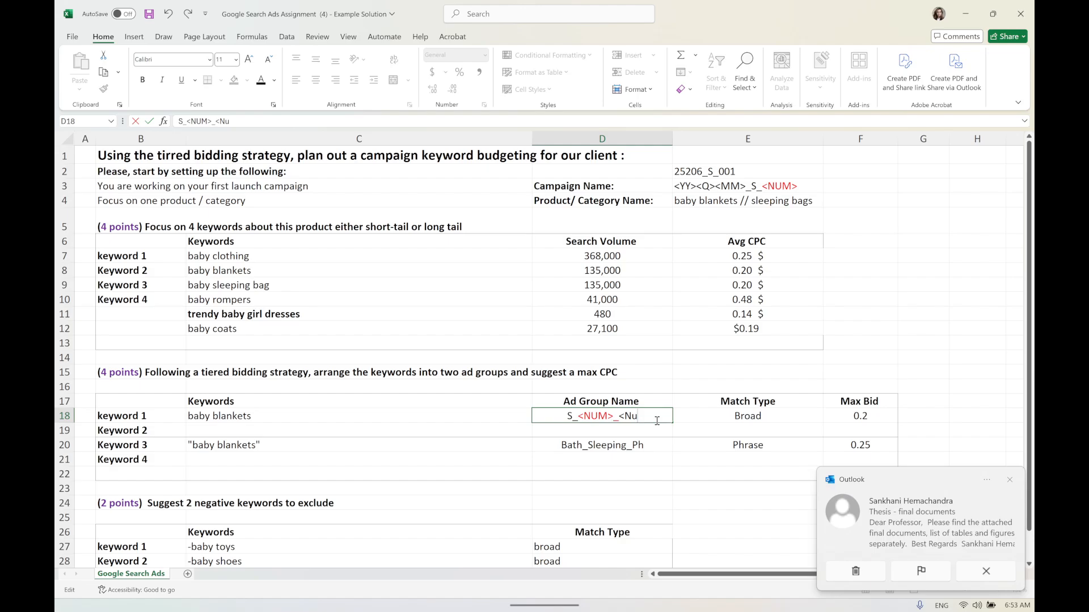
pyautogui.press('BackSpace')
pyautogui.write('um>')
pyautogui.click(1010, 481)
pyautogui.click(602, 417)
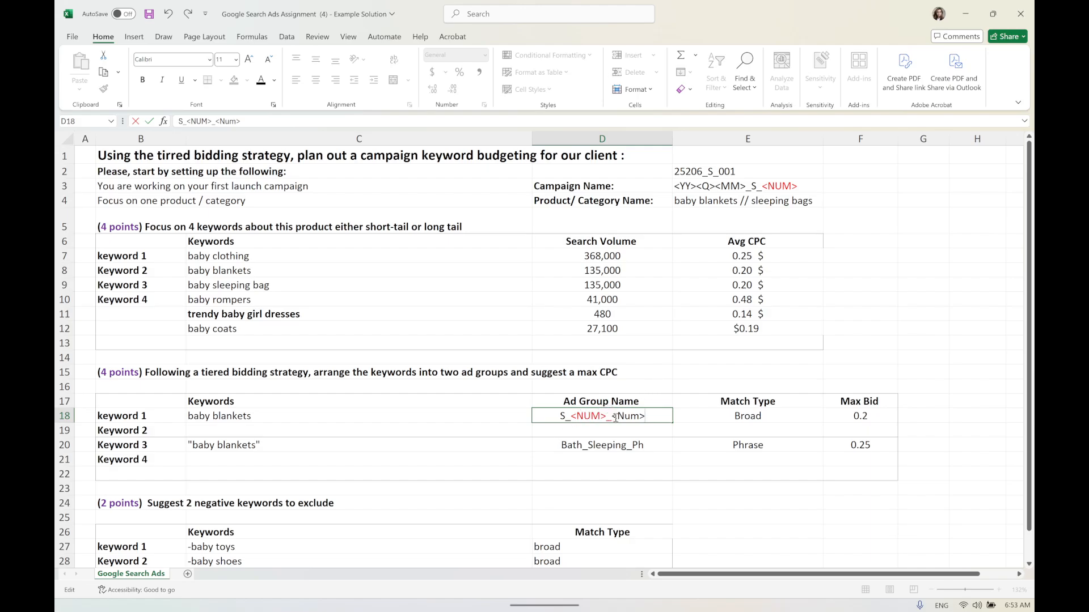
pyautogui.click(786, 189)
pyautogui.click(636, 417)
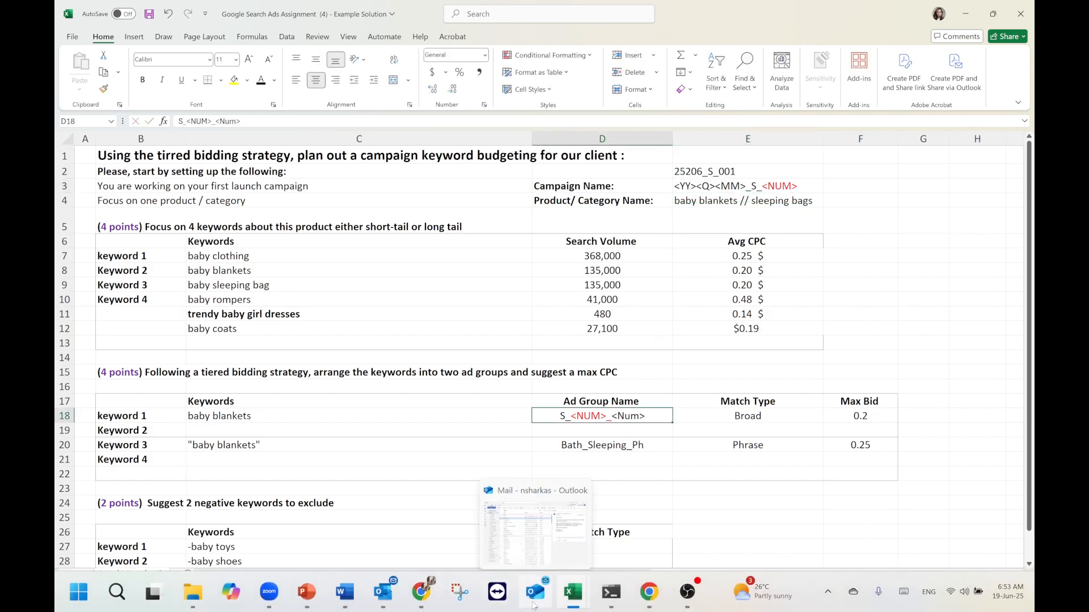
# Examine how the campaign and ad group are named in the Google Ads screenshot on the Moodle course page
pyautogui.moveTo(648, 600)
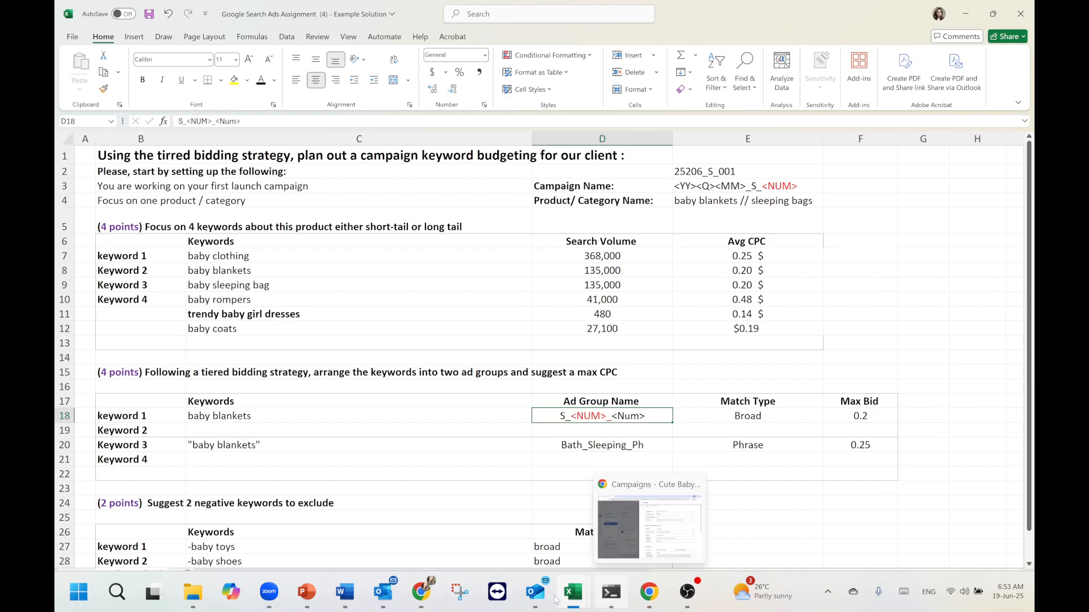
pyautogui.moveTo(421, 595)
pyautogui.click(484, 543)
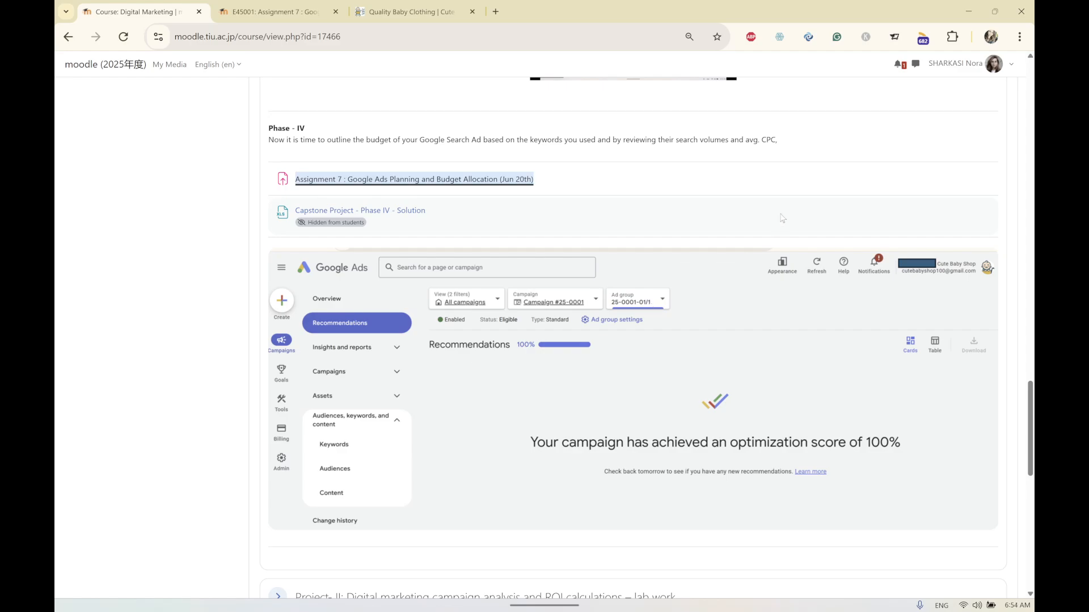
pyautogui.click(978, 7)
pyautogui.click(978, 6)
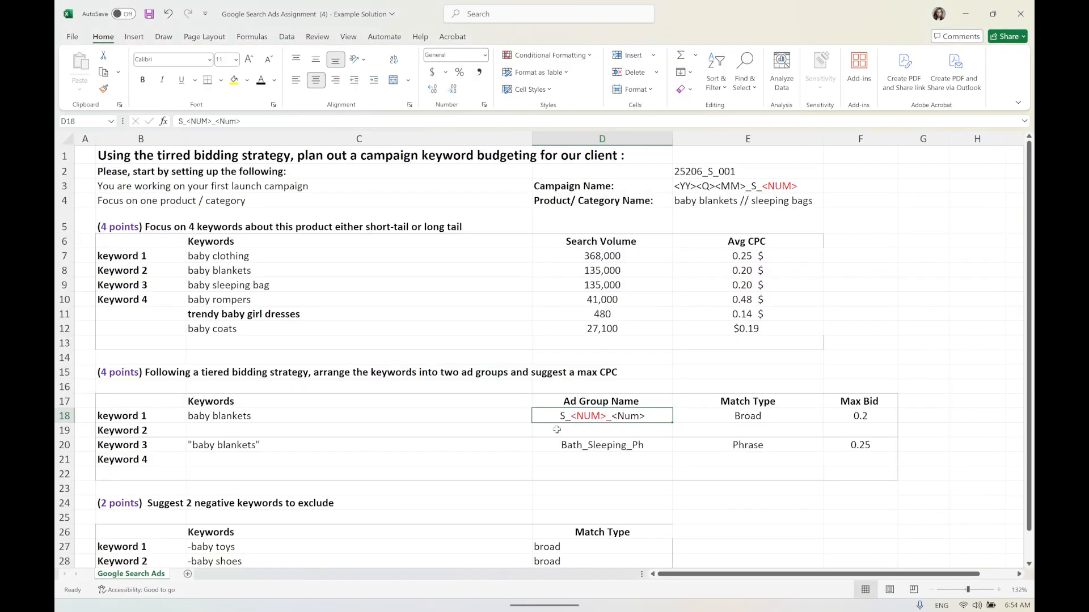
# Try adding the suffix /<NUM> to the broad ad group name in D18
pyautogui.doubleClick(646, 418)
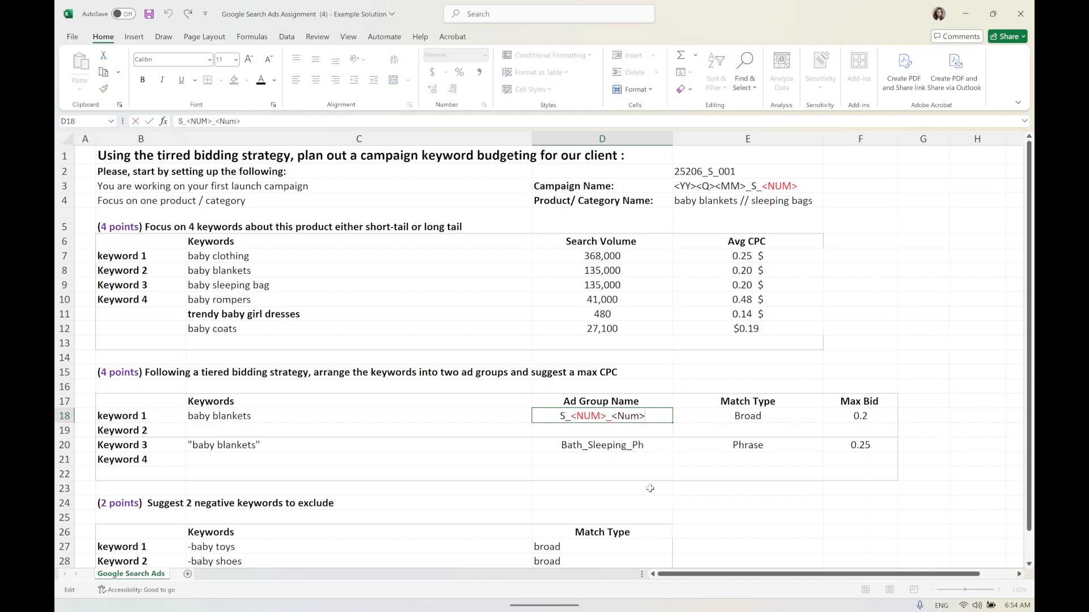
pyautogui.write('>')
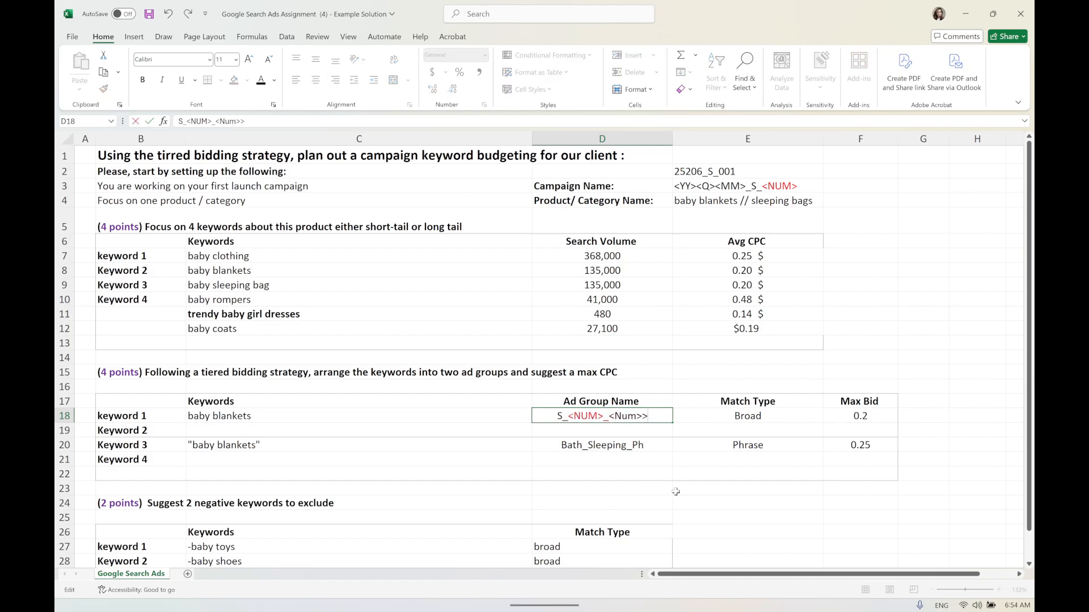
pyautogui.press('BackSpace')
pyautogui.write('/<NUM')
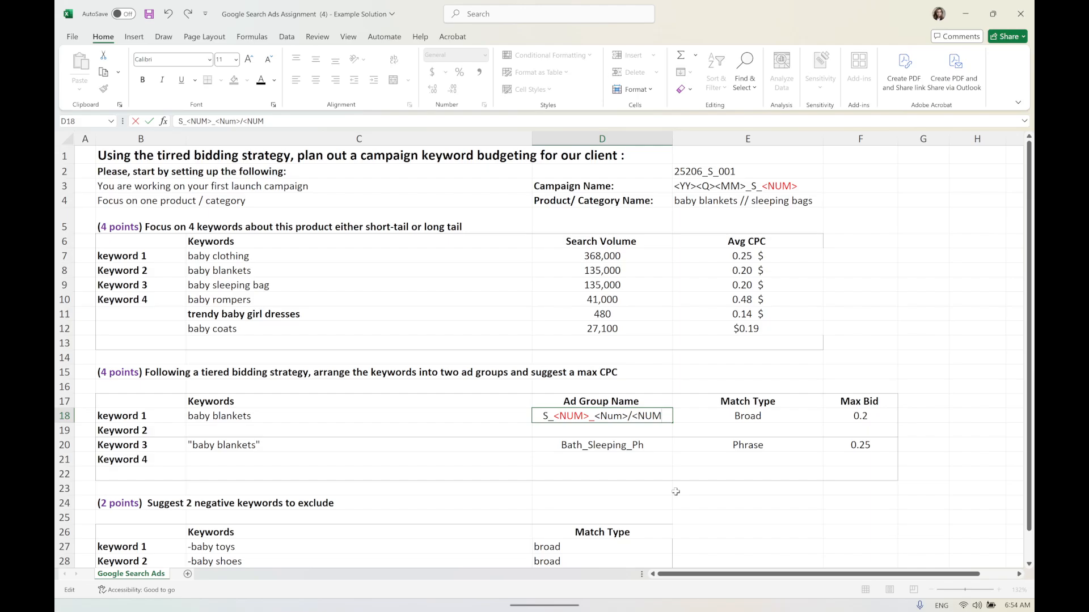
pyautogui.write('>')
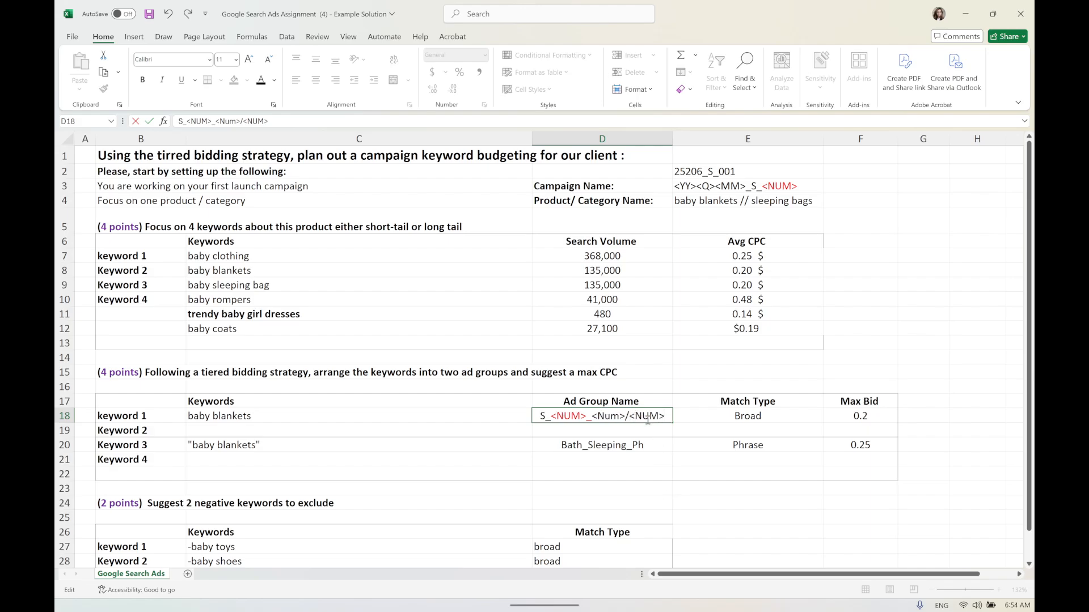
pyautogui.moveTo(627, 416); pyautogui.dragTo(667, 416)
pyautogui.press('BackSpace')
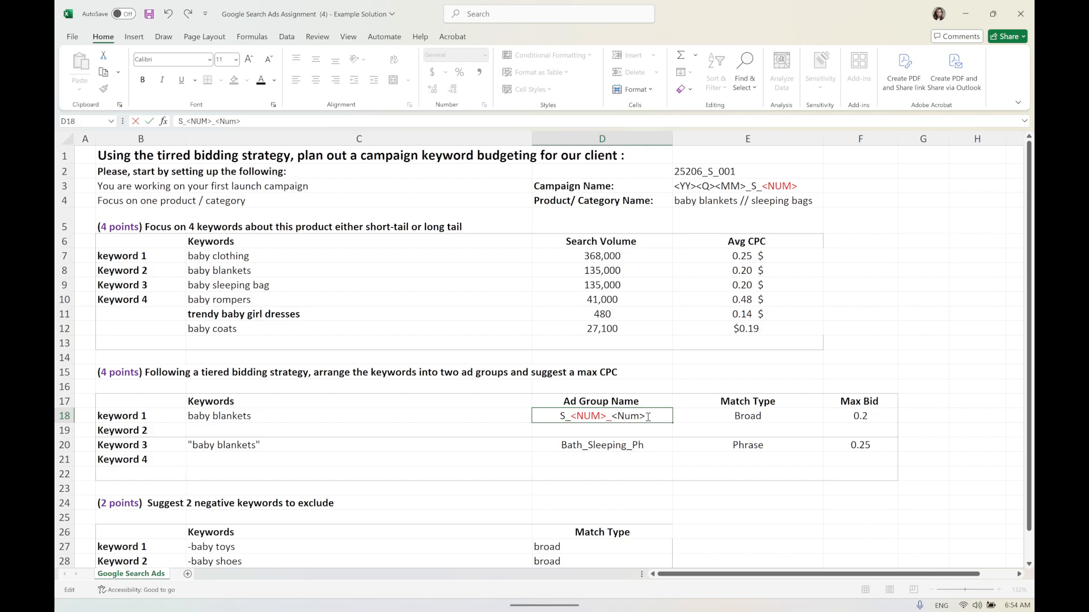
# Check the campaign settings of the Cute Baby Shop account in Google Ads and return to the Example Solution workbook
pyautogui.moveTo(572, 592)
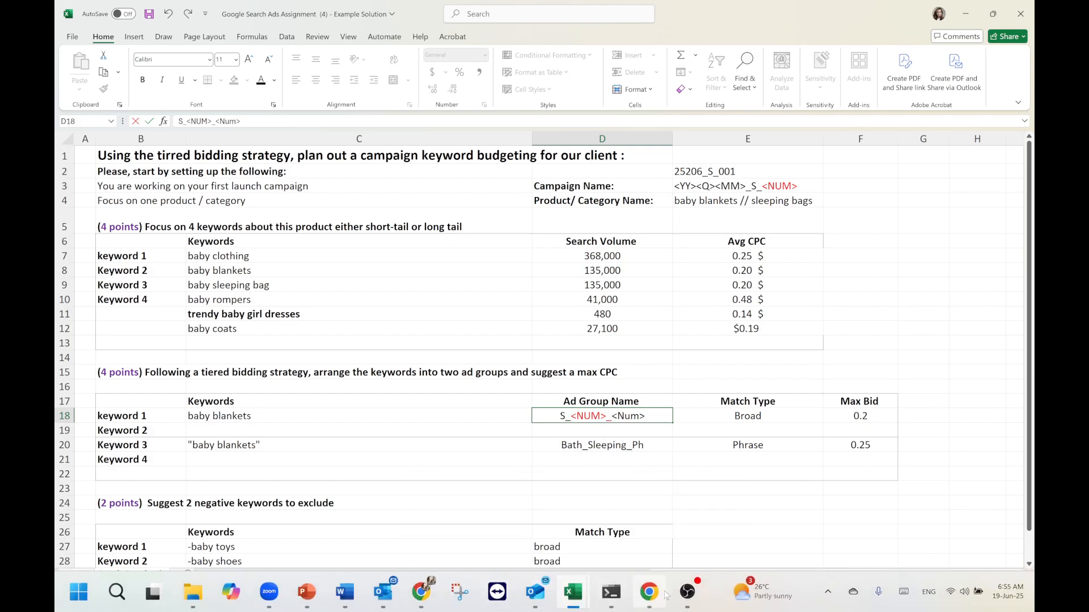
pyautogui.click(662, 532)
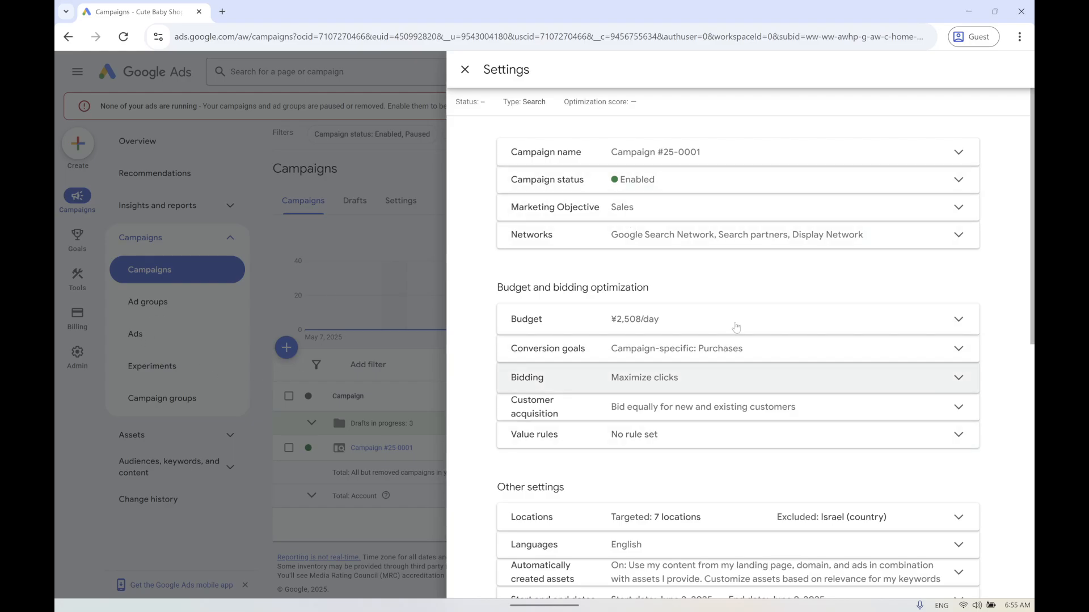
pyautogui.click(968, 11)
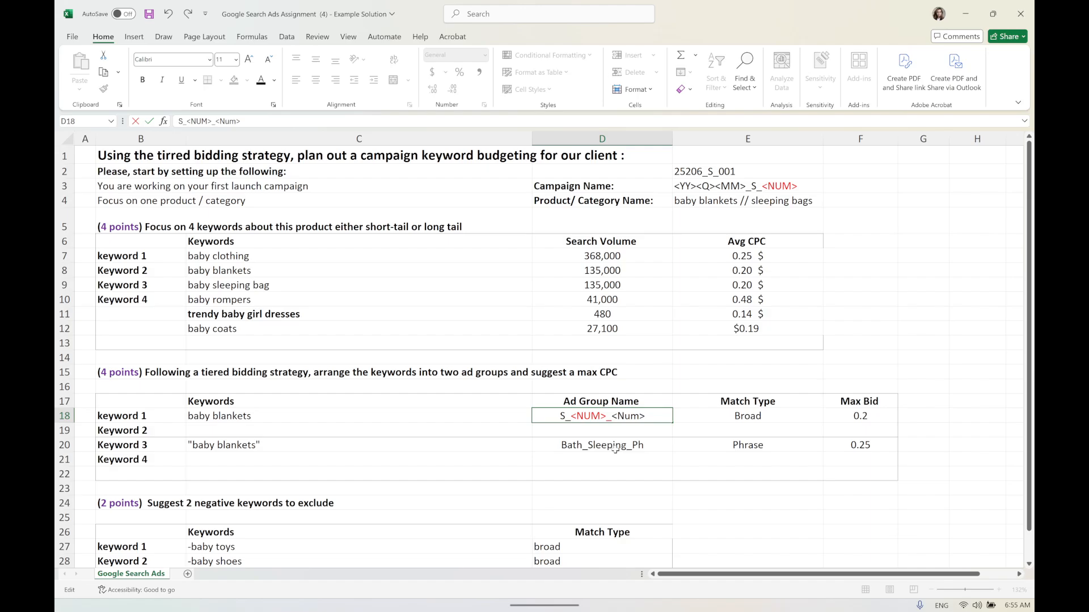
# Compare the campaign name pattern in E2:E3 with the ad group names of the broad and phrase baby blankets keywords
pyautogui.click(587, 435)
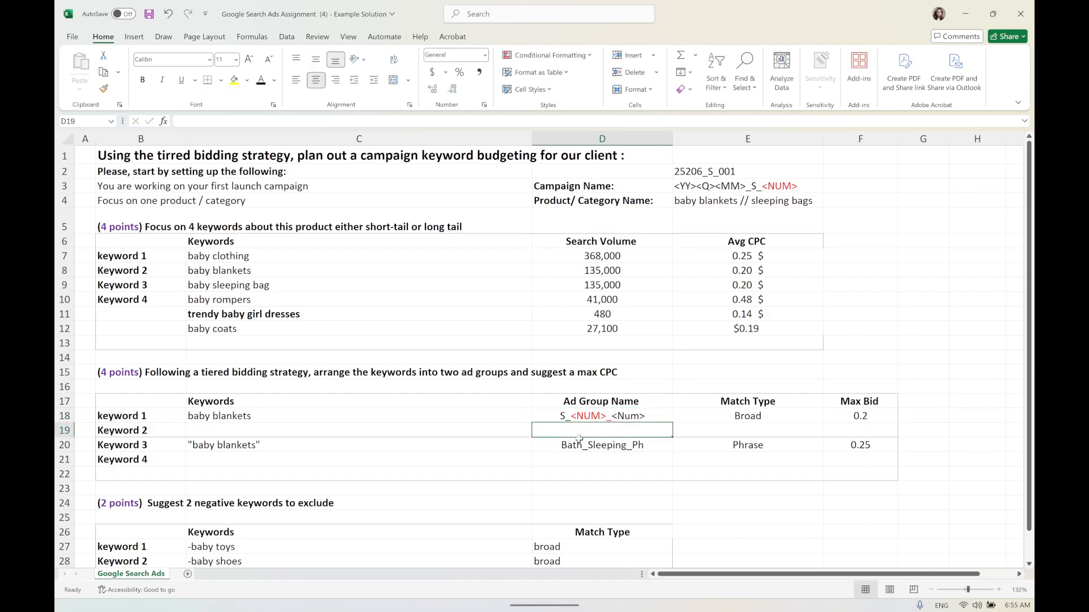
pyautogui.click(581, 441)
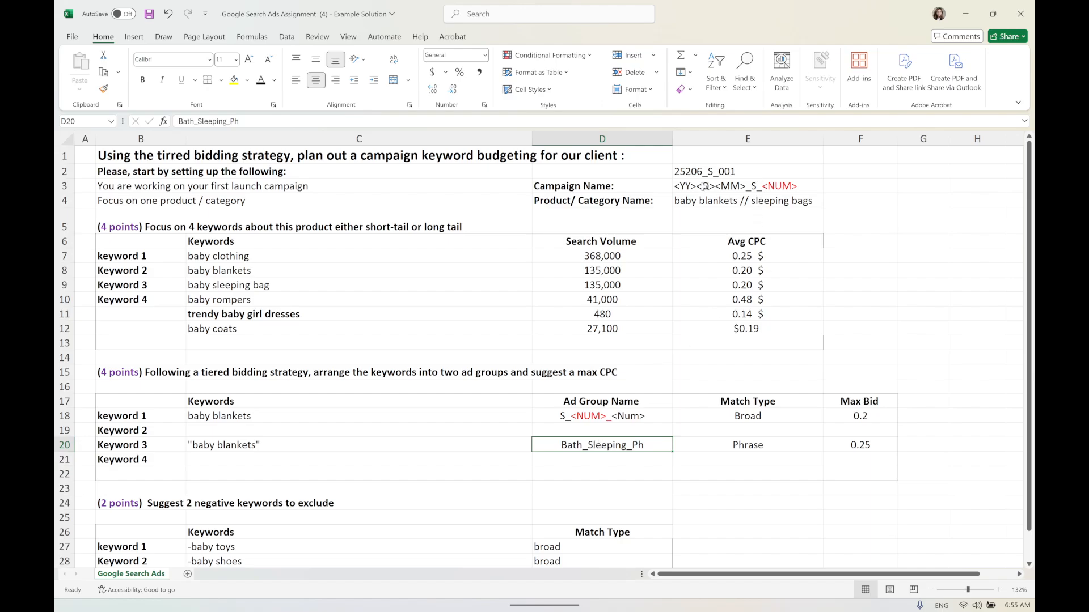
pyautogui.moveTo(695, 173); pyautogui.dragTo(771, 185)
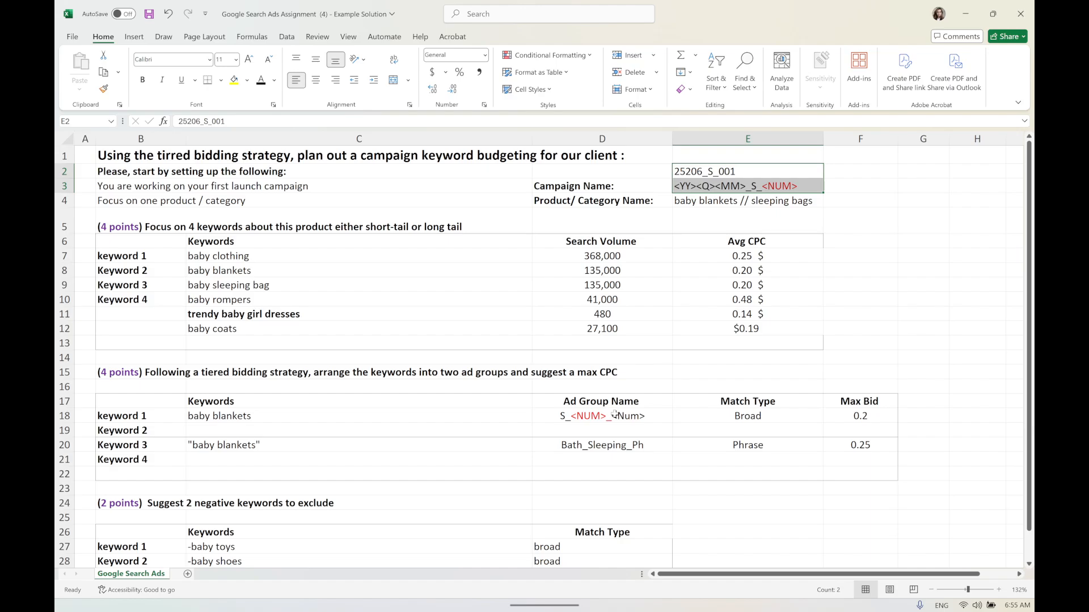
pyautogui.doubleClick(655, 416)
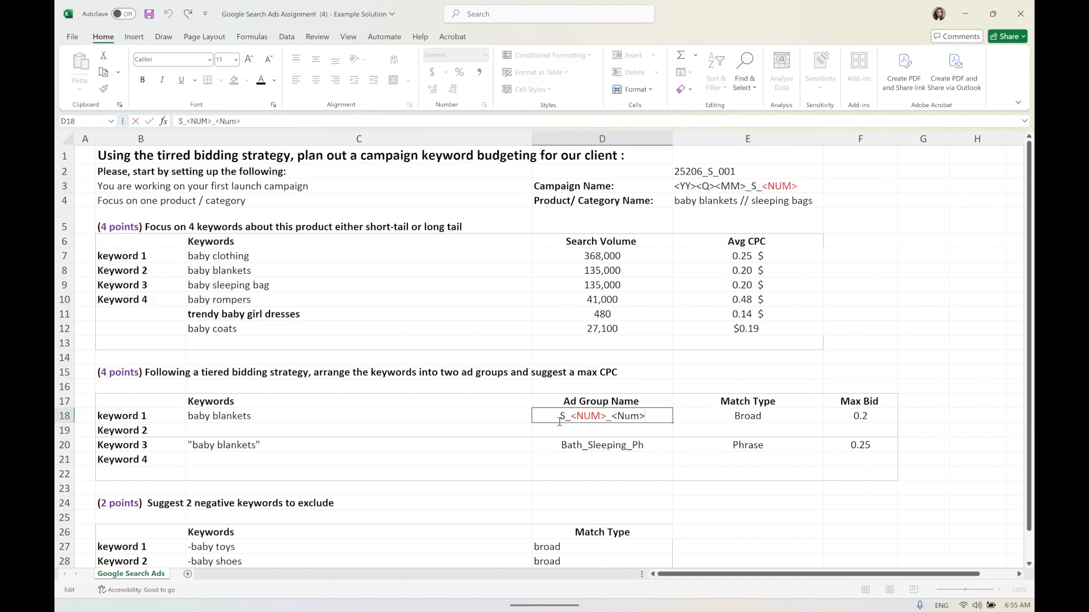
pyautogui.moveTo(560, 421); pyautogui.dragTo(655, 417)
pyautogui.click(655, 417)
pyautogui.moveTo(560, 417); pyautogui.dragTo(659, 415)
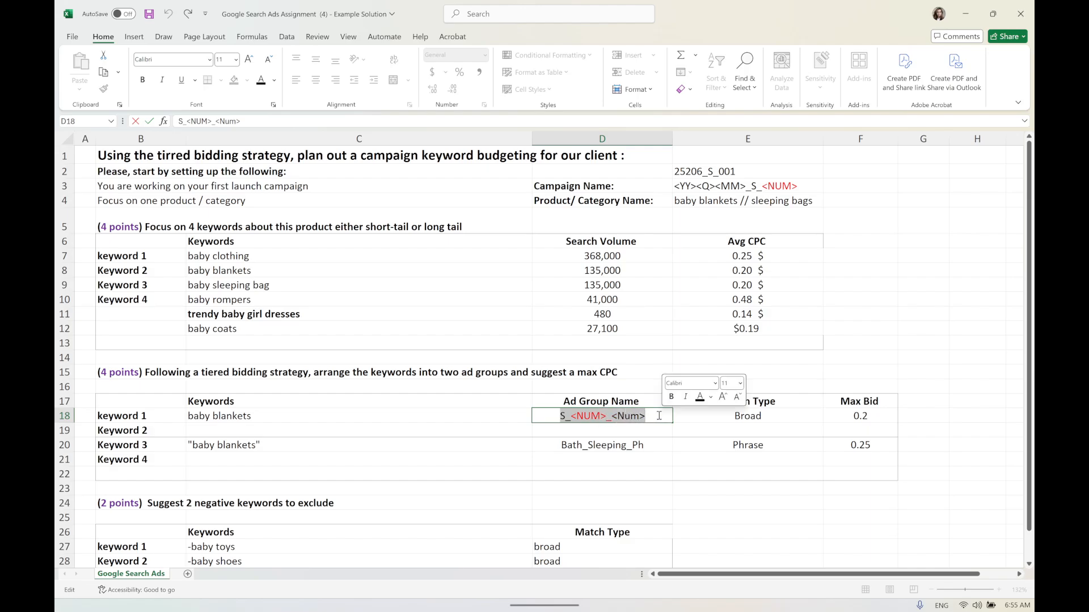
pyautogui.click(659, 416)
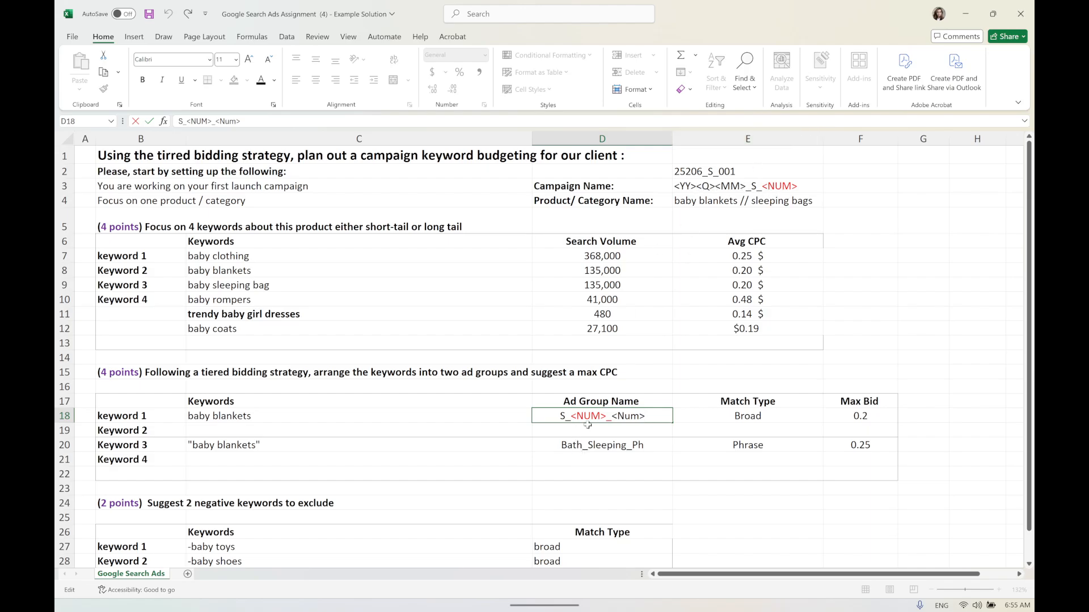
# Review the example campaign name and its naming pattern in E2:E3
pyautogui.click(735, 186)
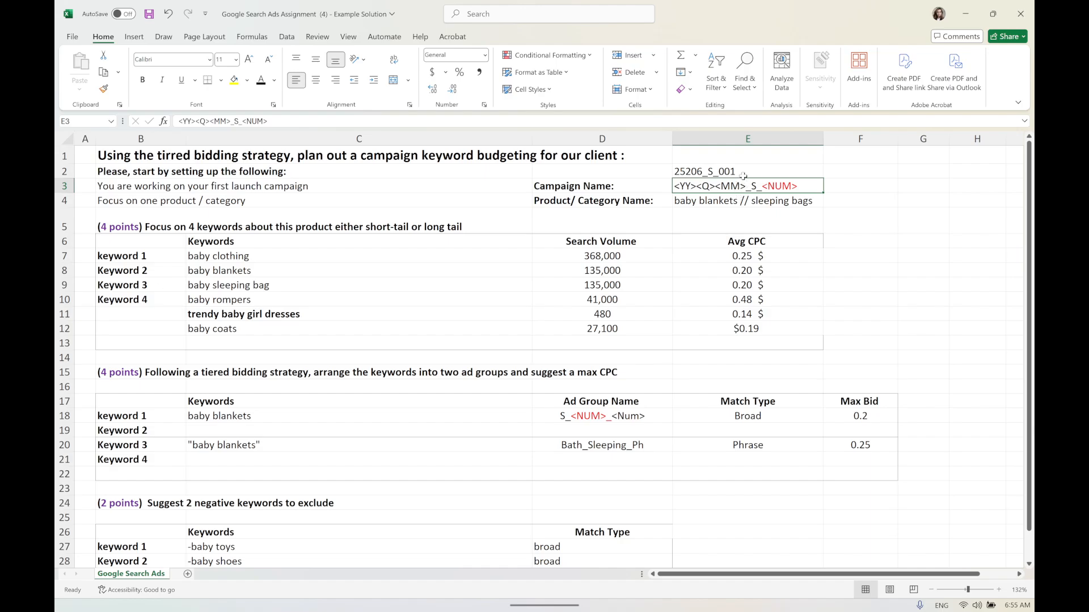
pyautogui.moveTo(745, 174); pyautogui.dragTo(747, 182)
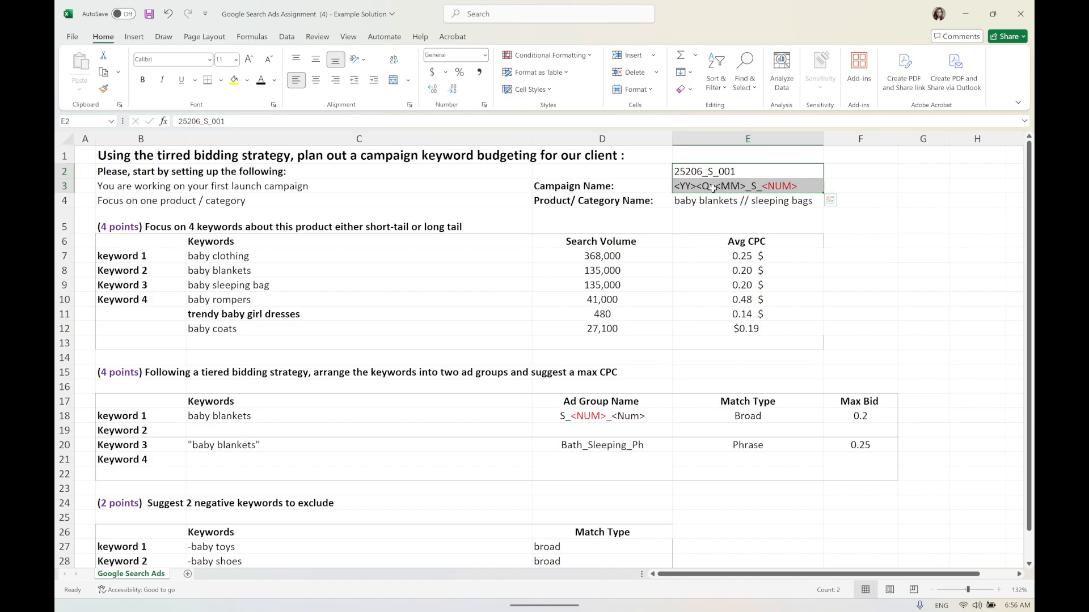
pyautogui.click(690, 186)
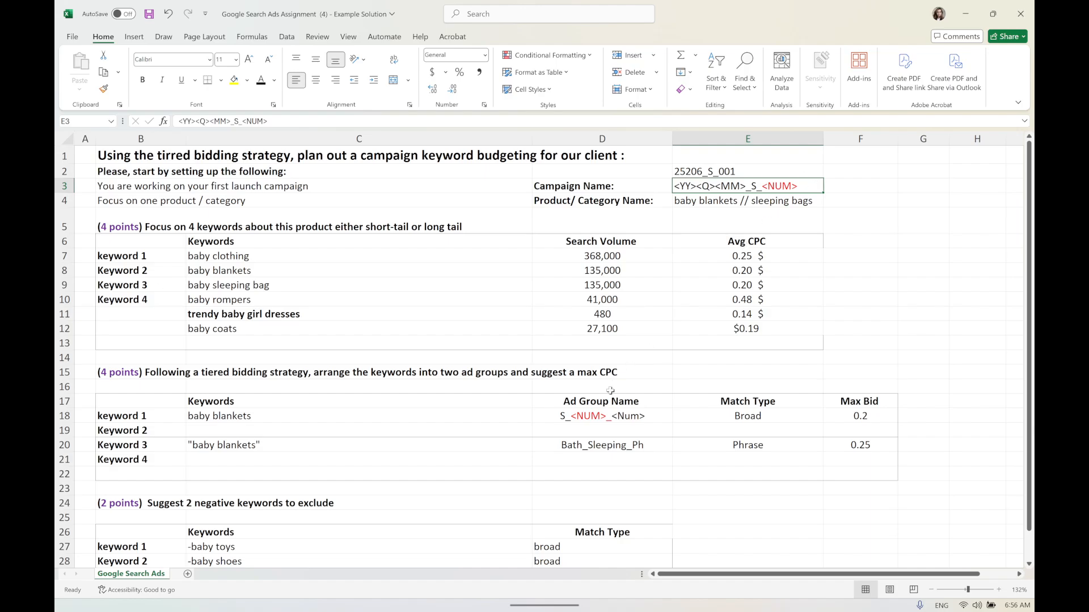
# Move the phrase ad group name Bath_Sleeping_Ph from D20 down to D21
pyautogui.click(607, 418)
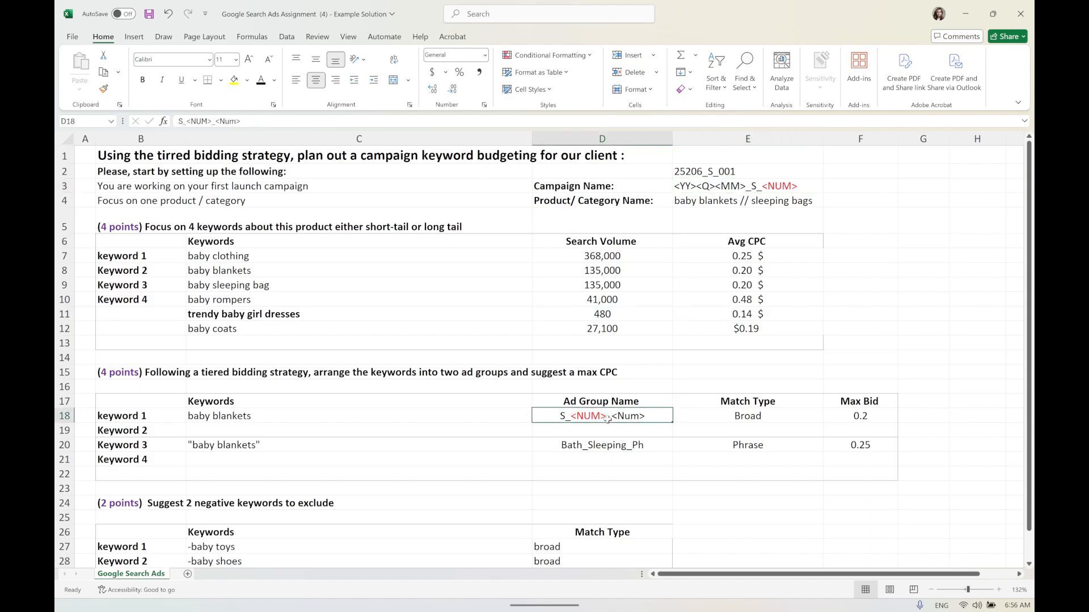
pyautogui.click(595, 447)
pyautogui.click(595, 418)
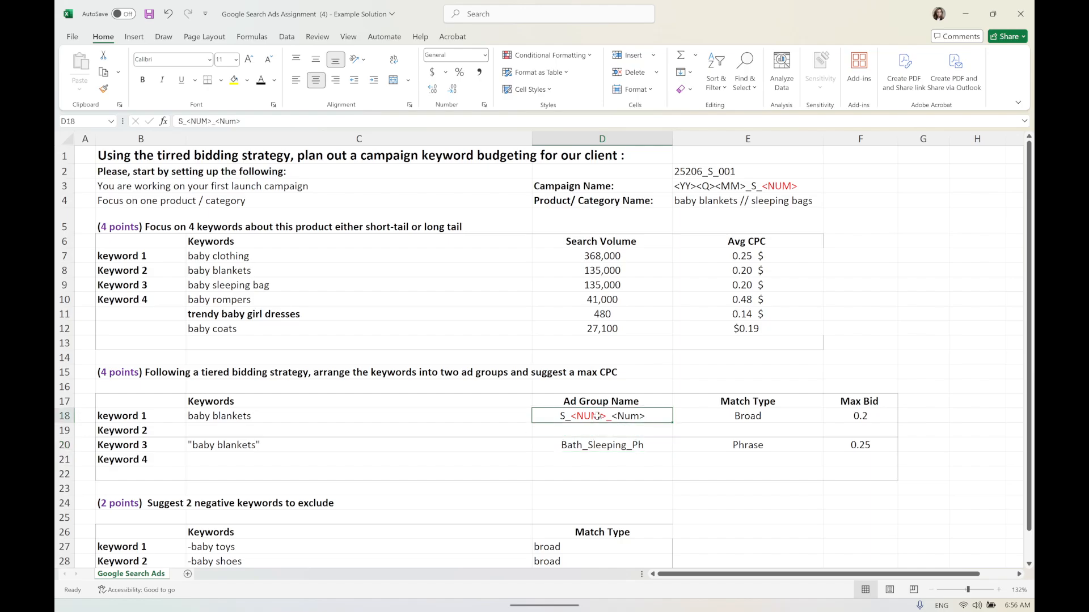
pyautogui.click(598, 451)
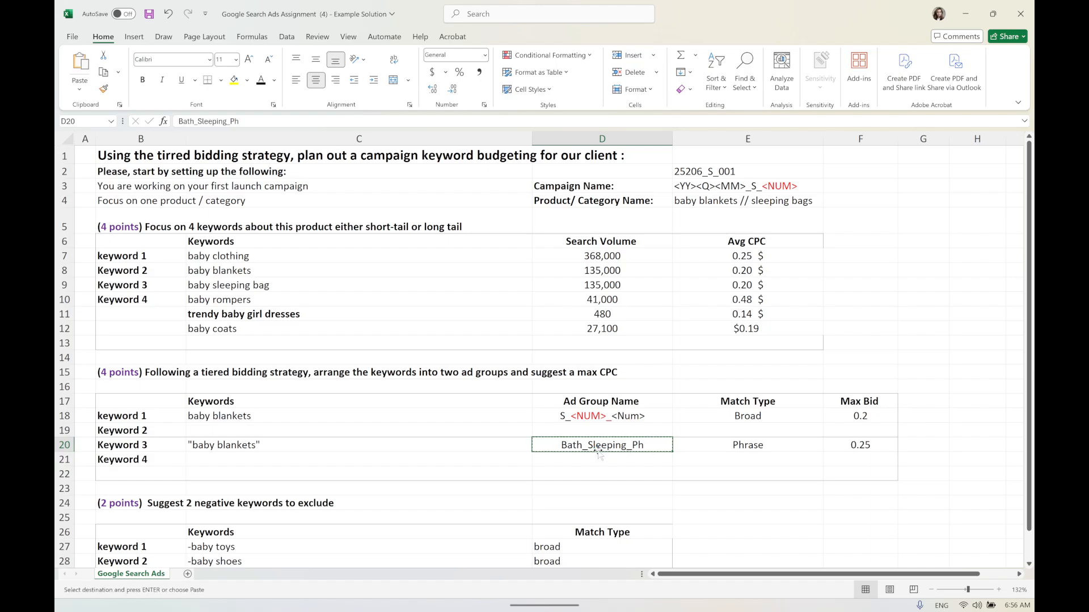
pyautogui.moveTo(599, 454); pyautogui.dragTo(594, 458)
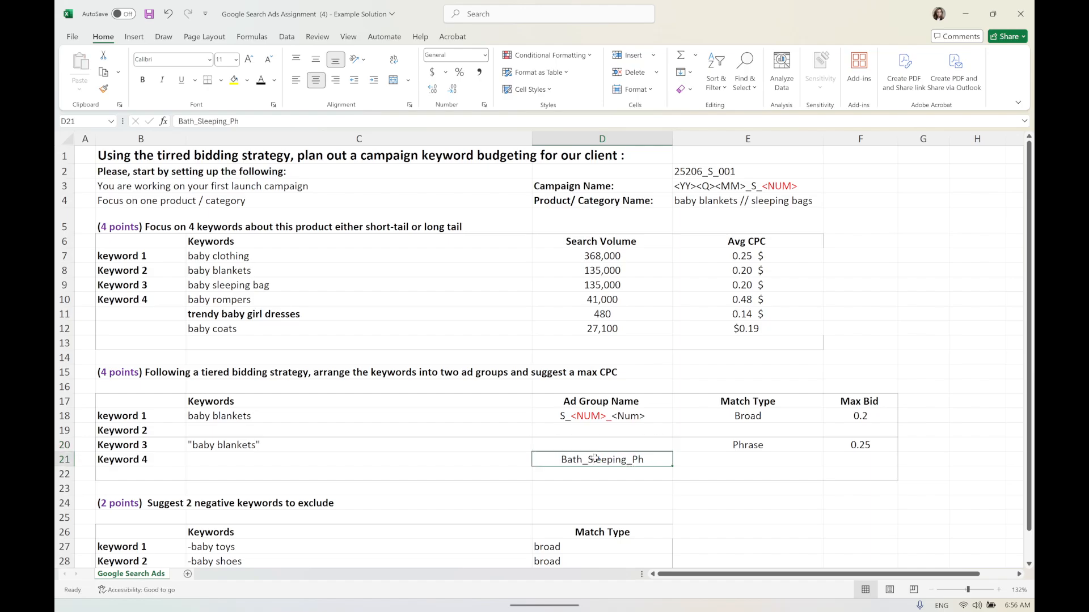
# Append the suffix _B to the broad ad group name in D18
pyautogui.click(612, 418)
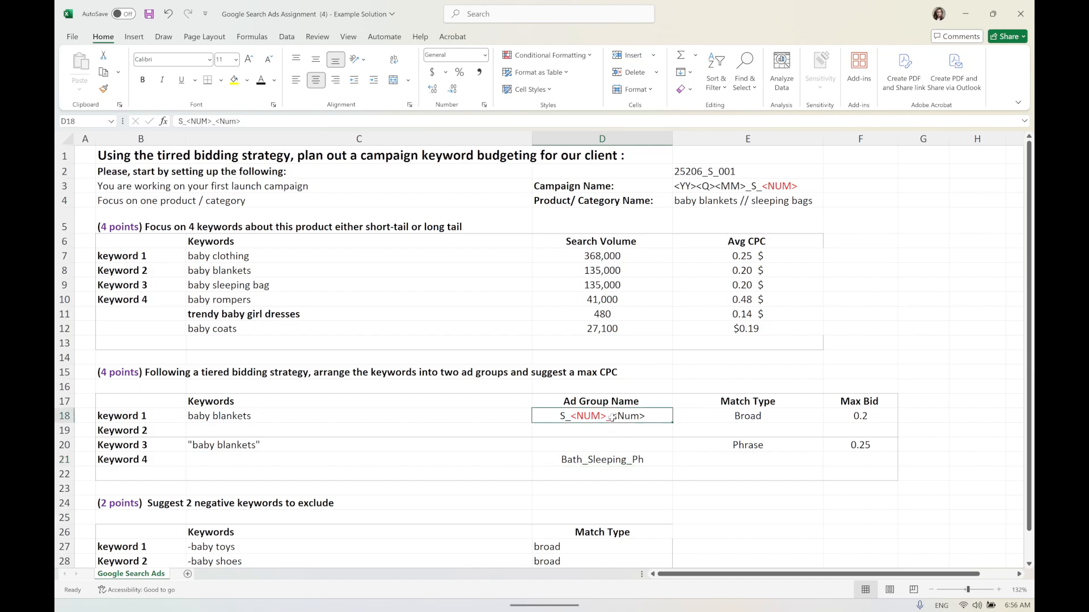
pyautogui.doubleClick(651, 418)
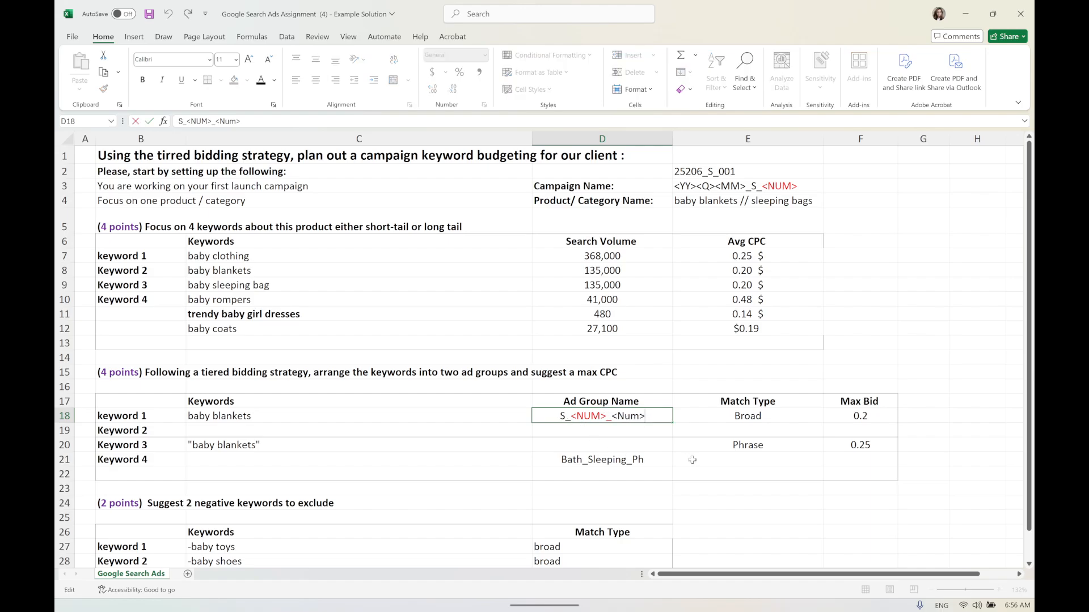
pyautogui.write('_B')
pyautogui.click(668, 462)
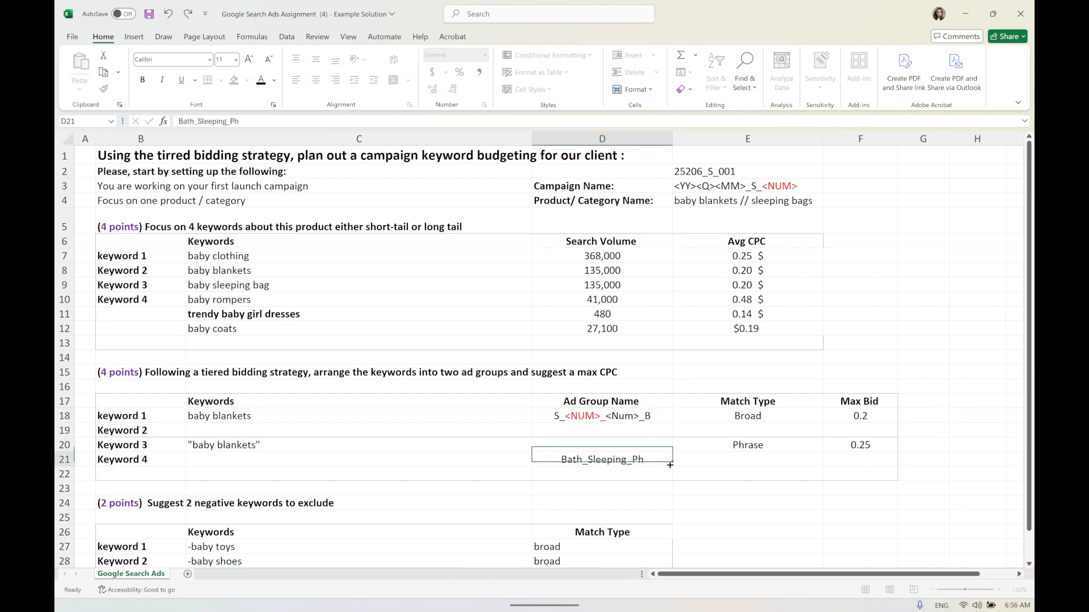
pyautogui.click(646, 413)
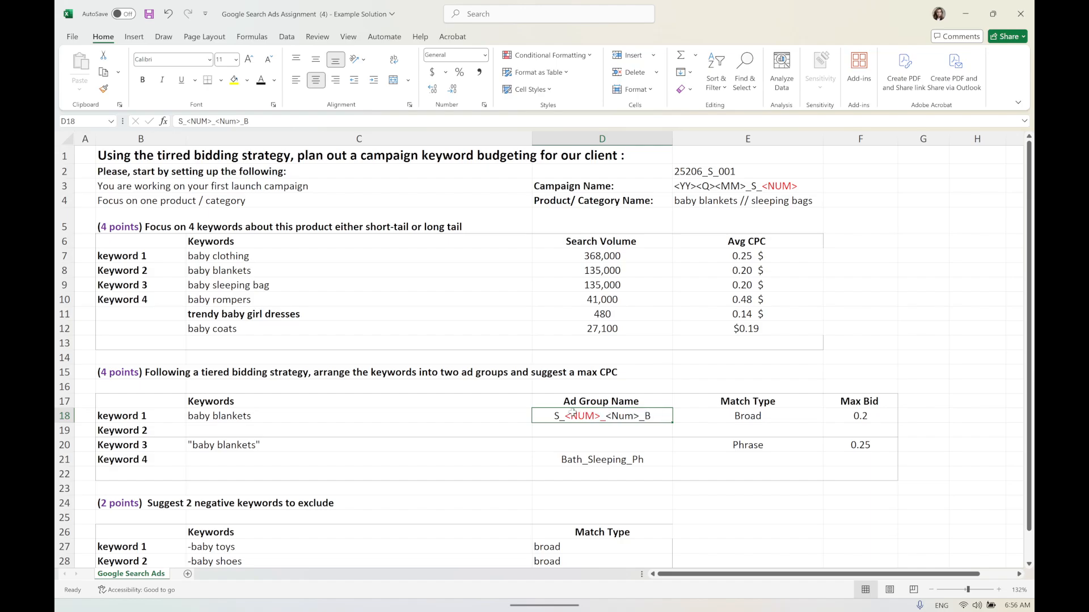
# Copy the broad ad group name from D18 into D20 and clear the old name in D21
pyautogui.hotkey('ctrl', 'c')
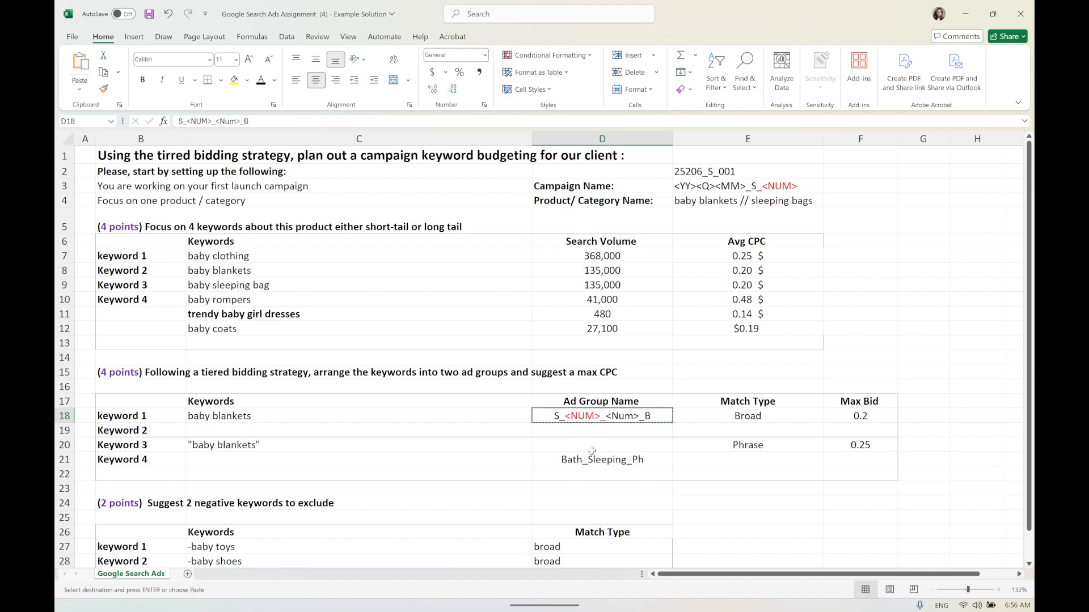
pyautogui.click(591, 445)
pyautogui.hotkey('ctrl', 'v')
pyautogui.press('Return')
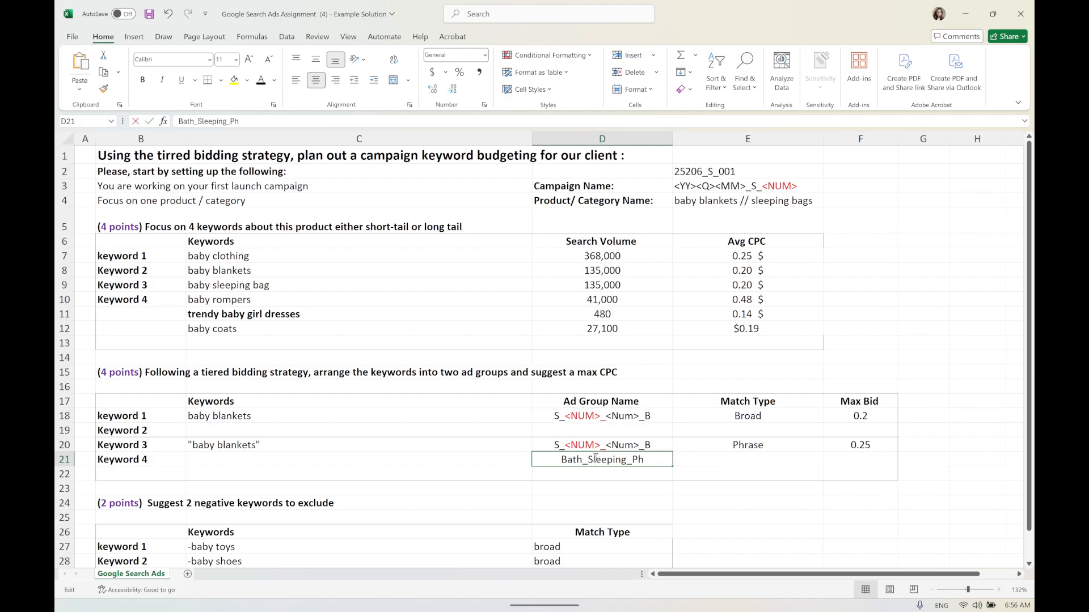
pyautogui.hotkey('ctrl', 'z')
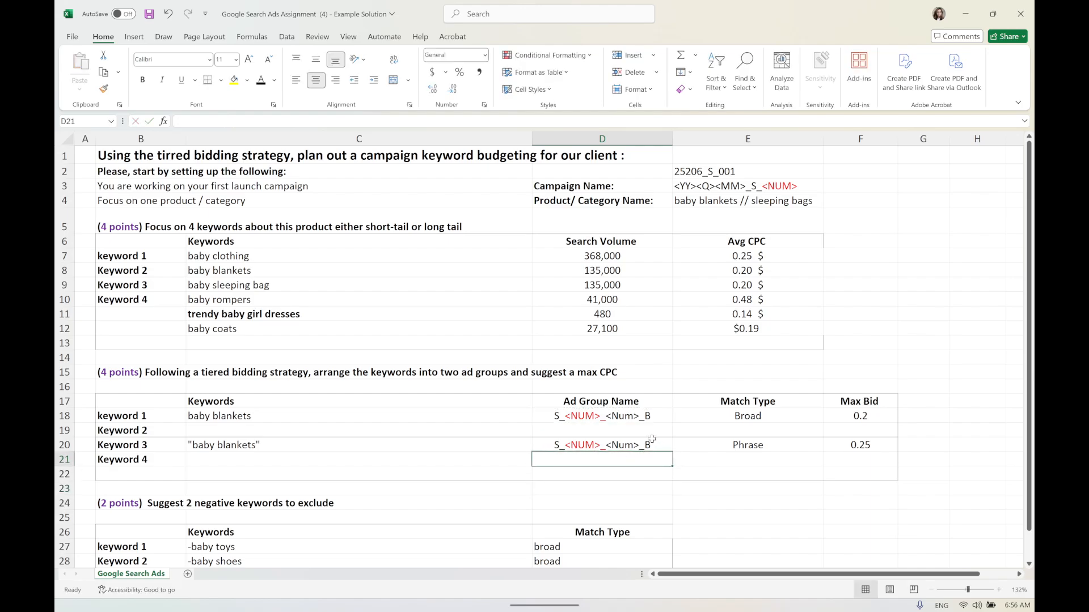
# Change the final letter of the ad group names to P in D18 and E in D20
pyautogui.doubleClick(651, 415)
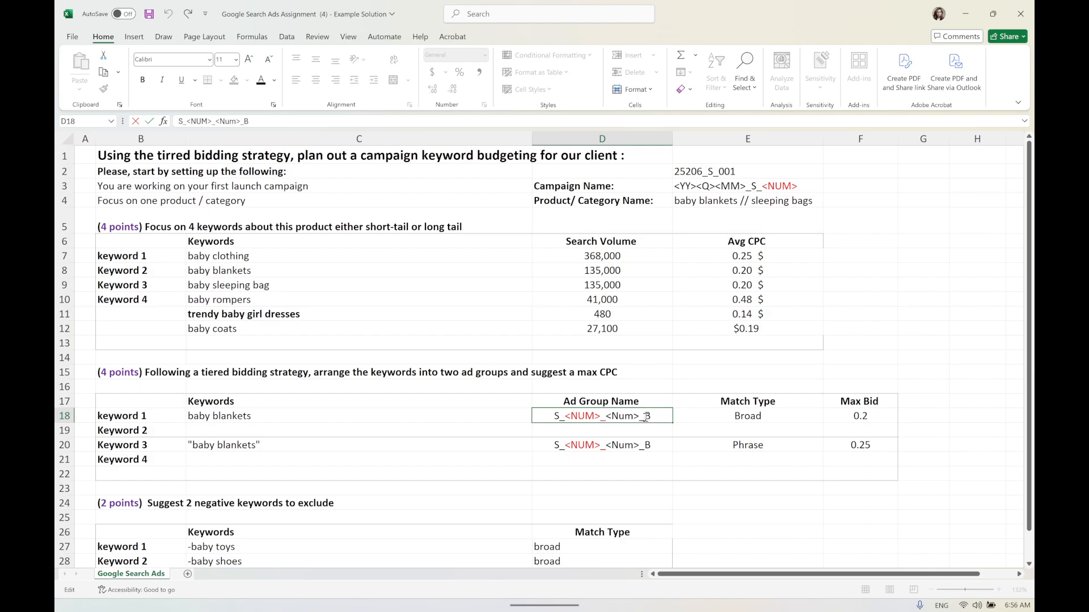
pyautogui.doubleClick(646, 416)
pyautogui.write('Ph')
pyautogui.press('BackSpace')
pyautogui.doubleClick(661, 448)
pyautogui.press('BackSpace')
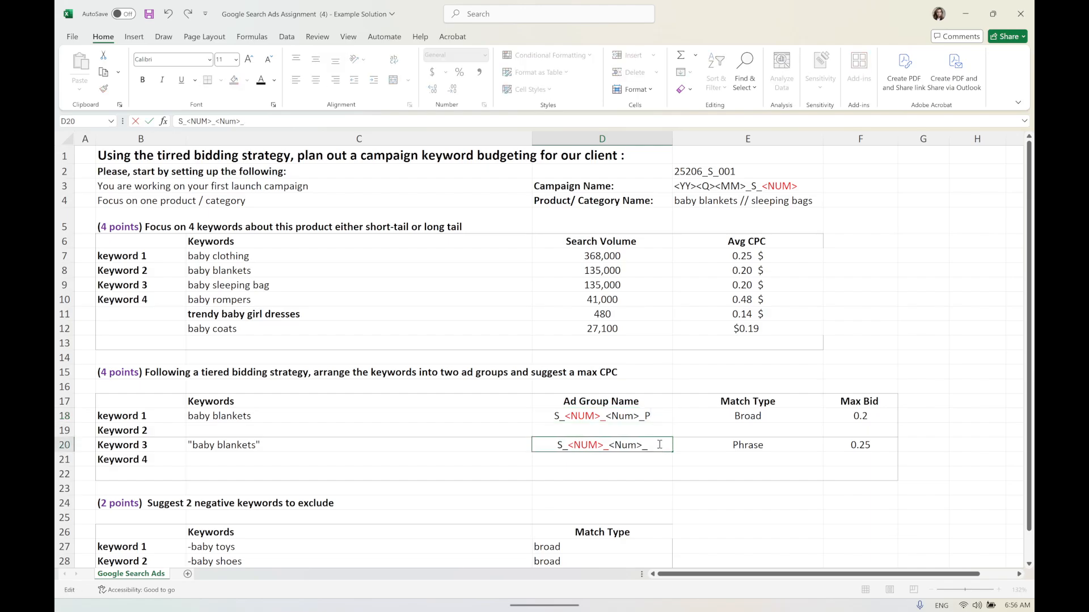
pyautogui.write('E')
# Insert two blank rows at rows 22 and 23, directly below the Keyword 4 row of the ad group table
pyautogui.moveTo(64, 473); pyautogui.dragTo(65, 488)
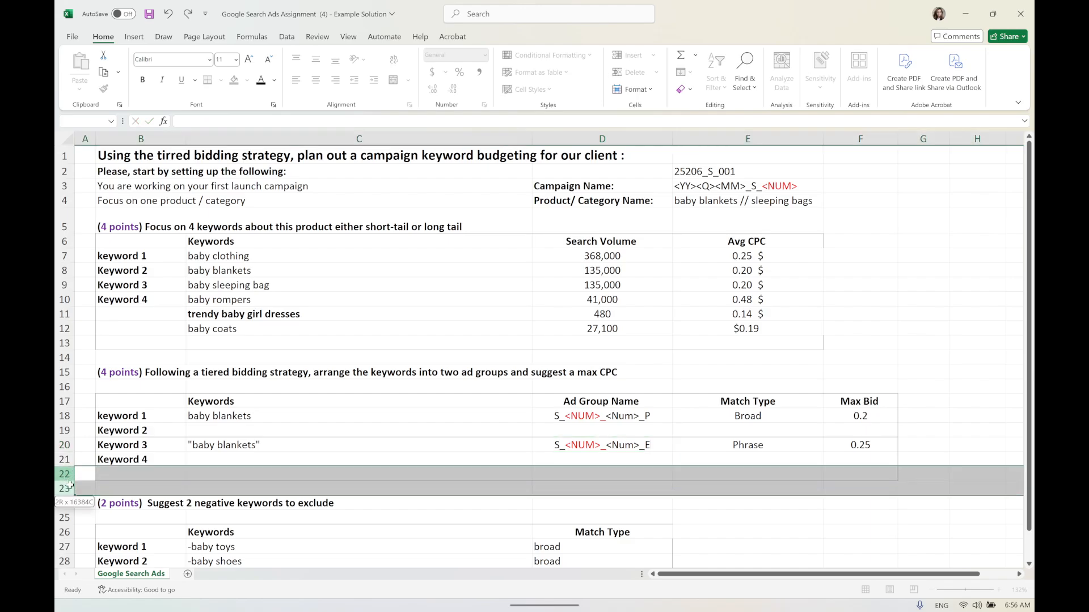
pyautogui.rightClick(114, 482)
pyautogui.click(164, 367)
pyautogui.rightClick(123, 487)
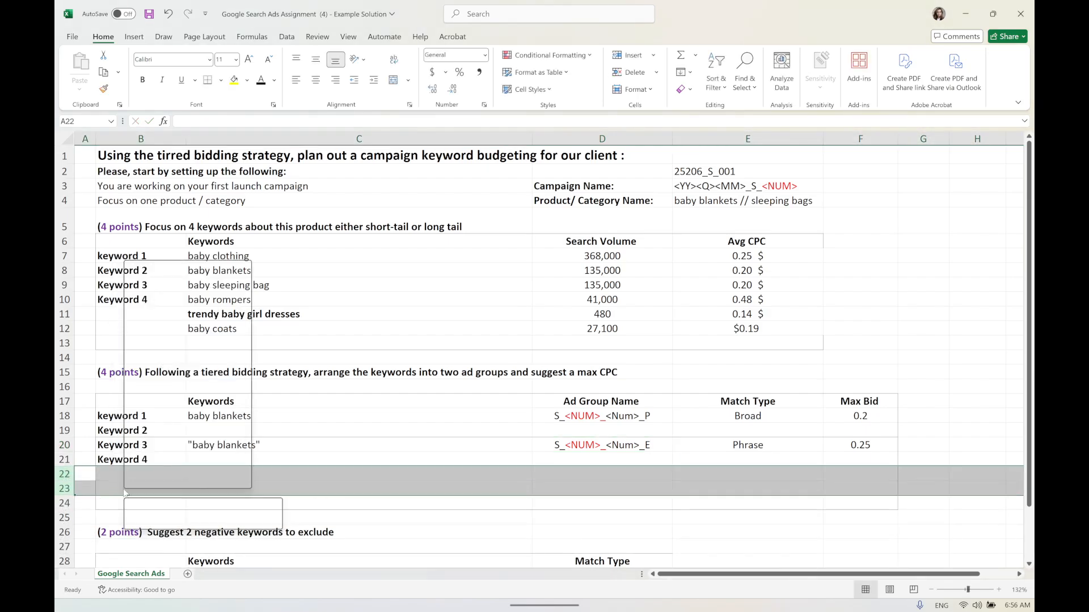
# Insert two blank rows at rows 22 and 23, directly below Keyword 4 in the ad group table
pyautogui.click(167, 376)
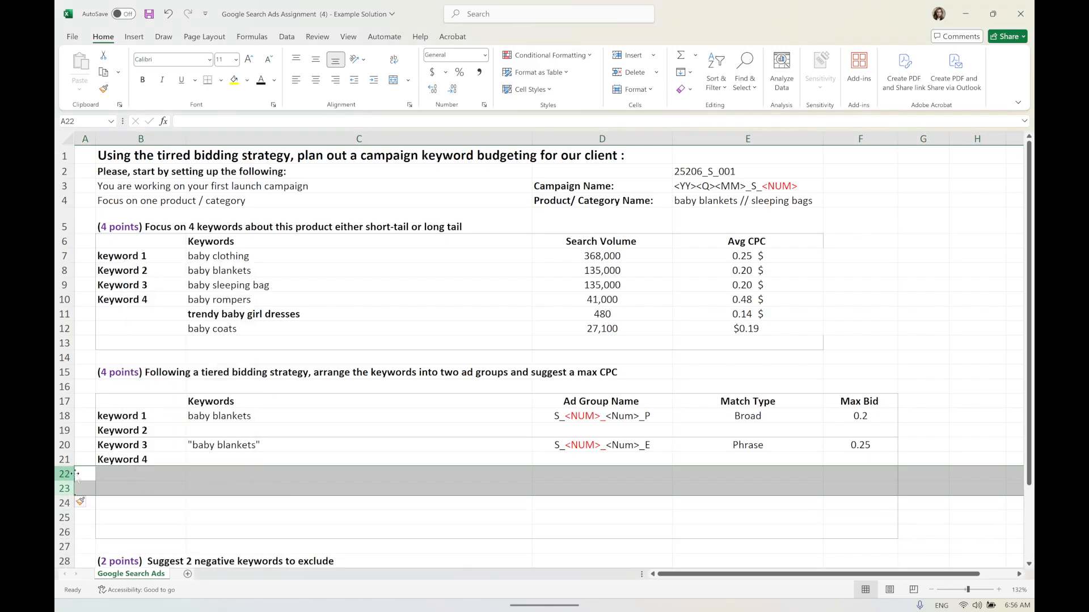
pyautogui.moveTo(116, 473); pyautogui.dragTo(820, 471)
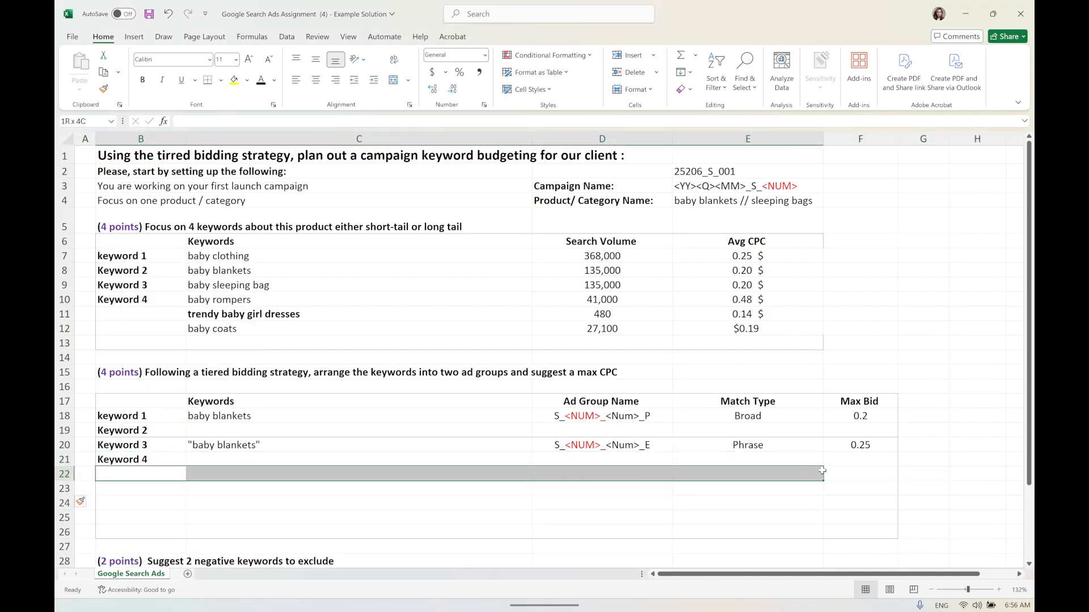
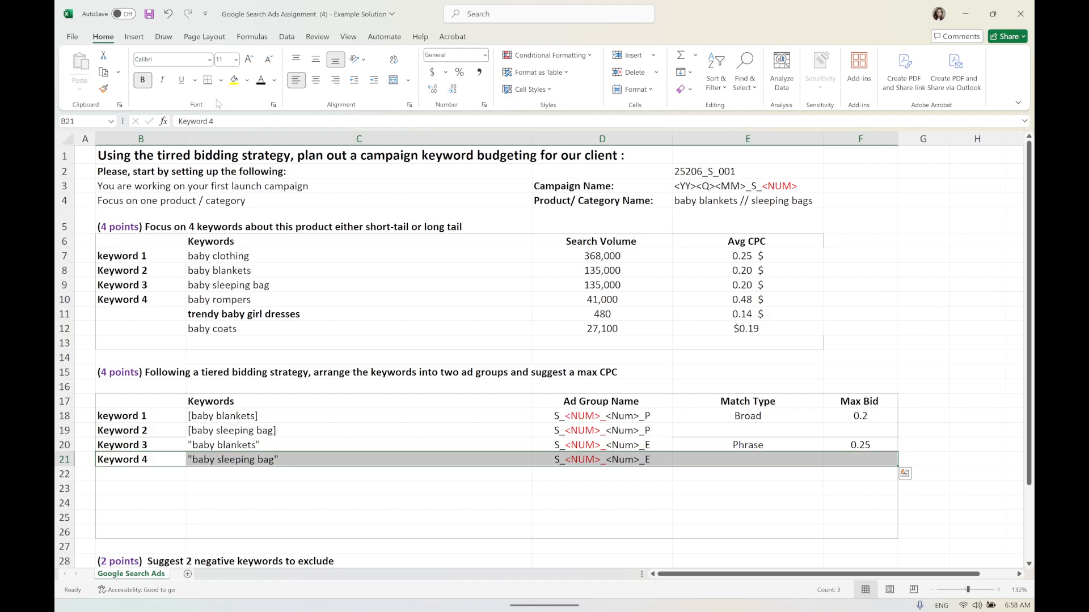
# Copy the Keyword 3 and Keyword 4 labels from B20:B21 into B22:B23
pyautogui.moveTo(152, 447); pyautogui.dragTo(153, 454)
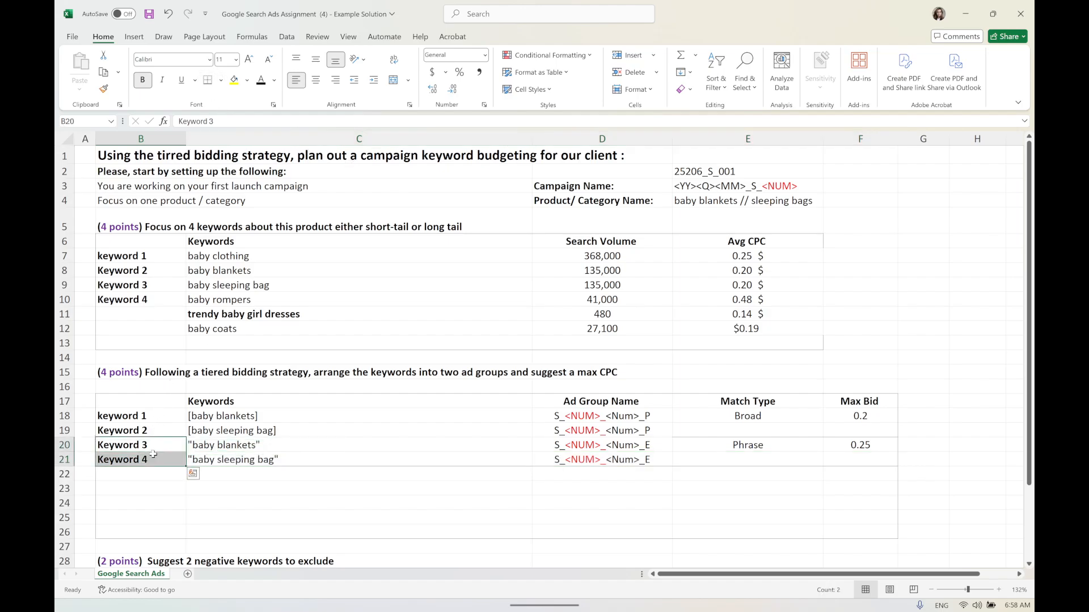
pyautogui.hotkey('ctrl', 'c')
pyautogui.click(147, 473)
pyautogui.hotkey('ctrl', 'v')
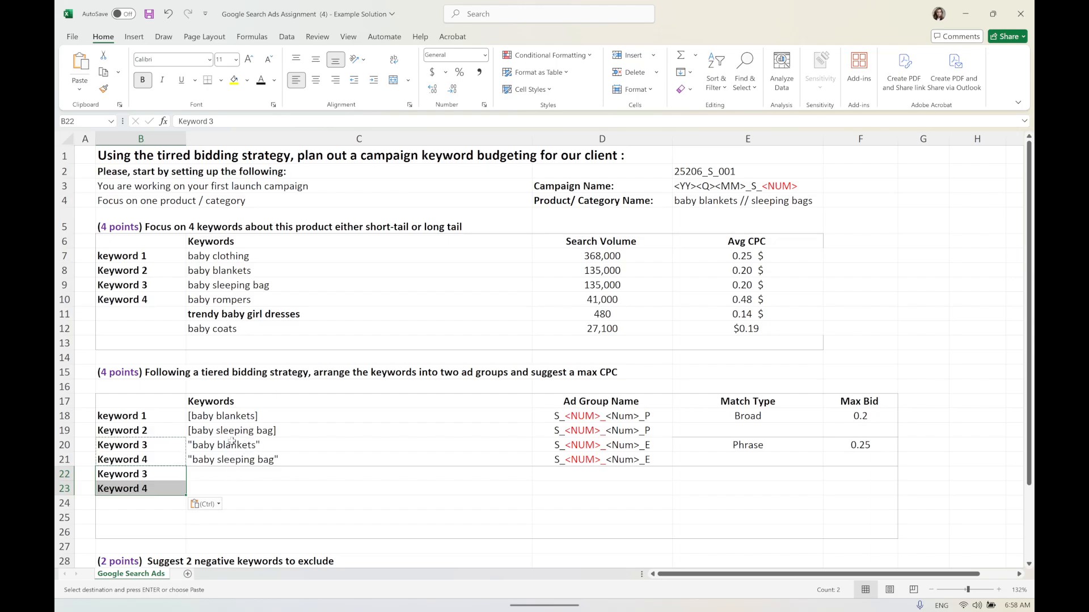
# Copy the two quoted keywords from C20:C21 into C22:C23
pyautogui.moveTo(231, 445); pyautogui.dragTo(234, 459)
pyautogui.hotkey('ctrl', 'c')
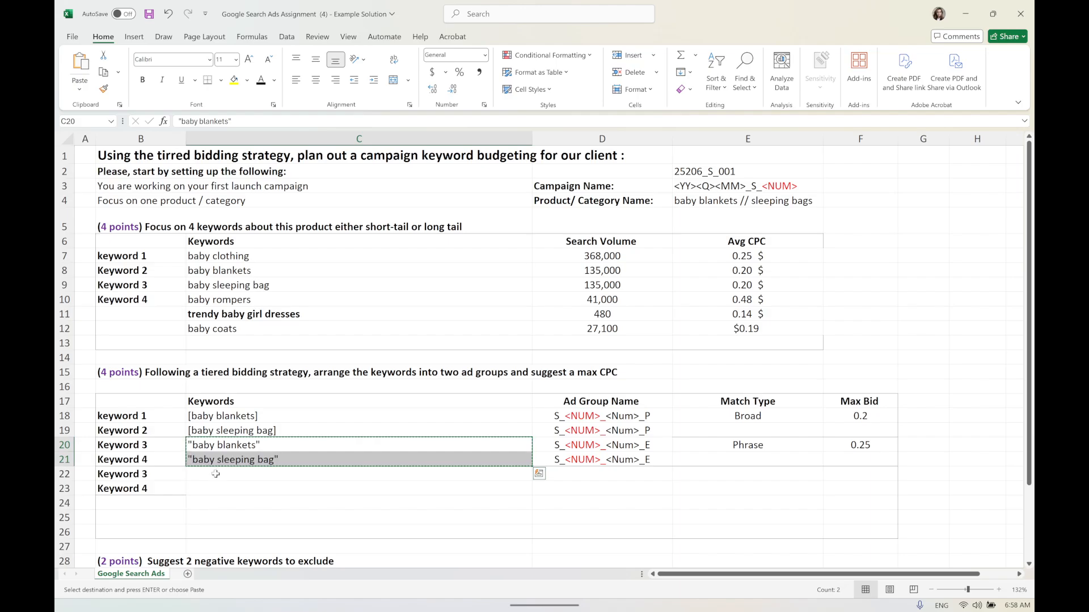
pyautogui.click(215, 473)
pyautogui.hotkey('ctrl', 'v')
# Remove the quotation marks in C22 and C23, leaving baby blankets and baby sleeping bag
pyautogui.click(268, 474)
pyautogui.doubleClick(268, 475)
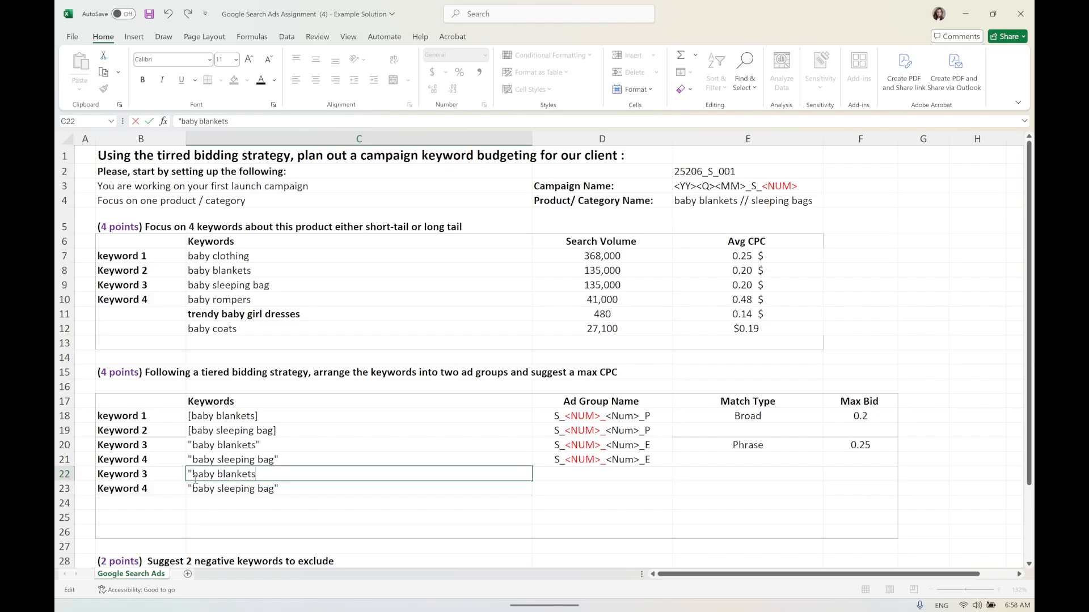
pyautogui.press('BackSpace')
pyautogui.doubleClick(316, 490)
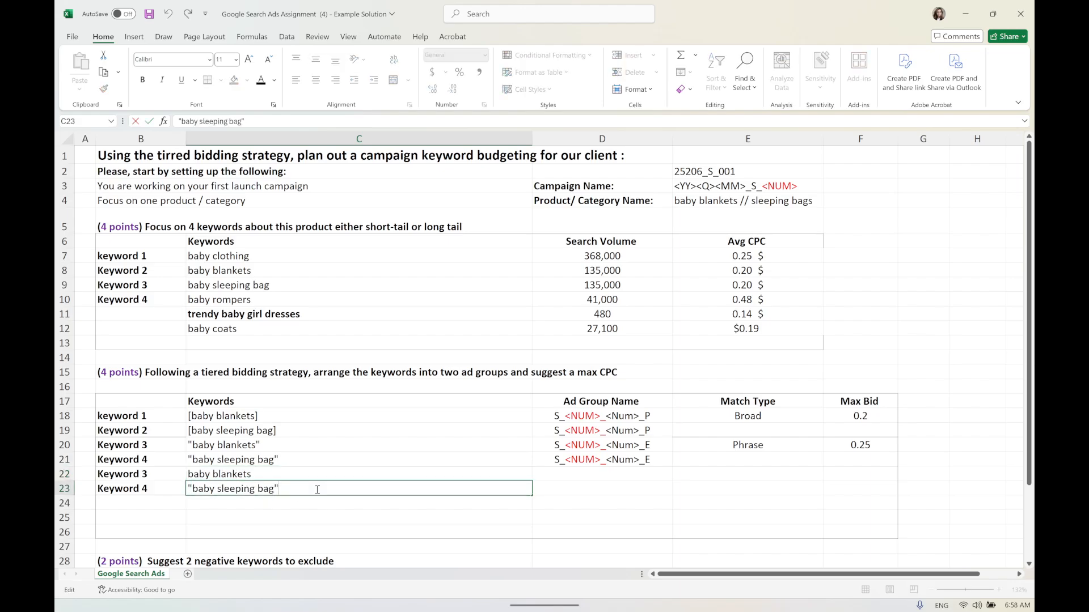
pyautogui.press('BackSpace')
pyautogui.click(193, 488)
pyautogui.press('BackSpace')
pyautogui.click(277, 513)
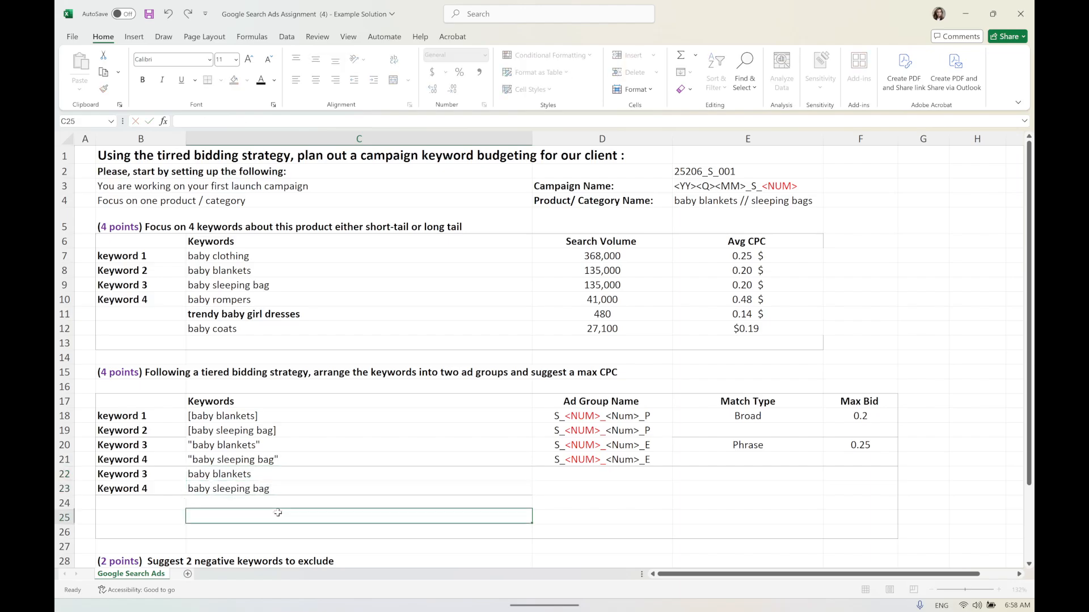
# Copy the ad group name from D20 into D22
pyautogui.moveTo(655, 445); pyautogui.dragTo(655, 457)
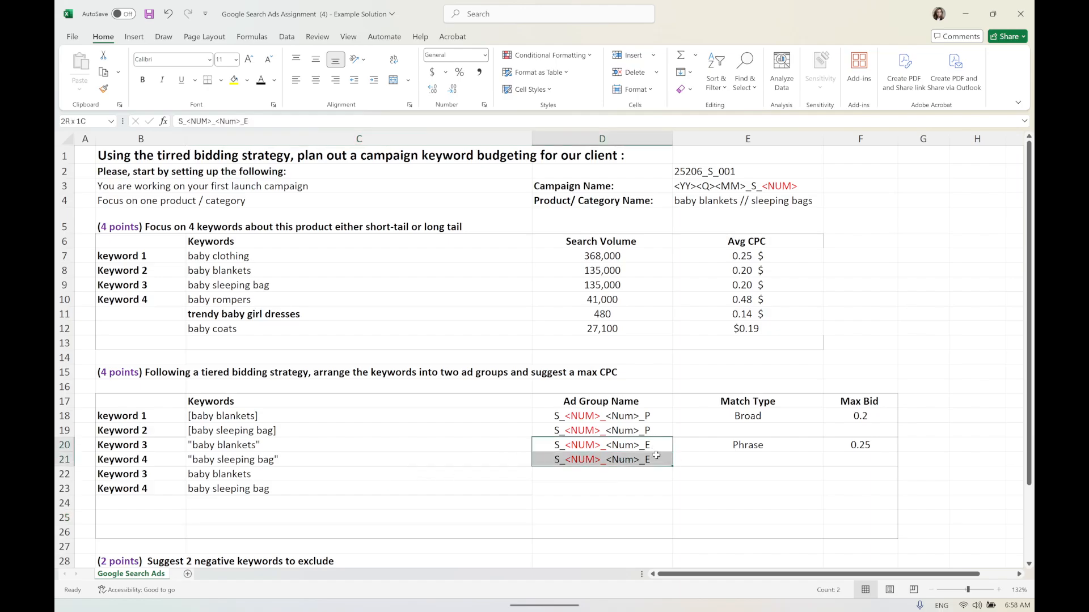
pyautogui.click(655, 447)
pyautogui.hotkey('ctrl', 'c')
pyautogui.click(632, 474)
pyautogui.hotkey('ctrl', 'v')
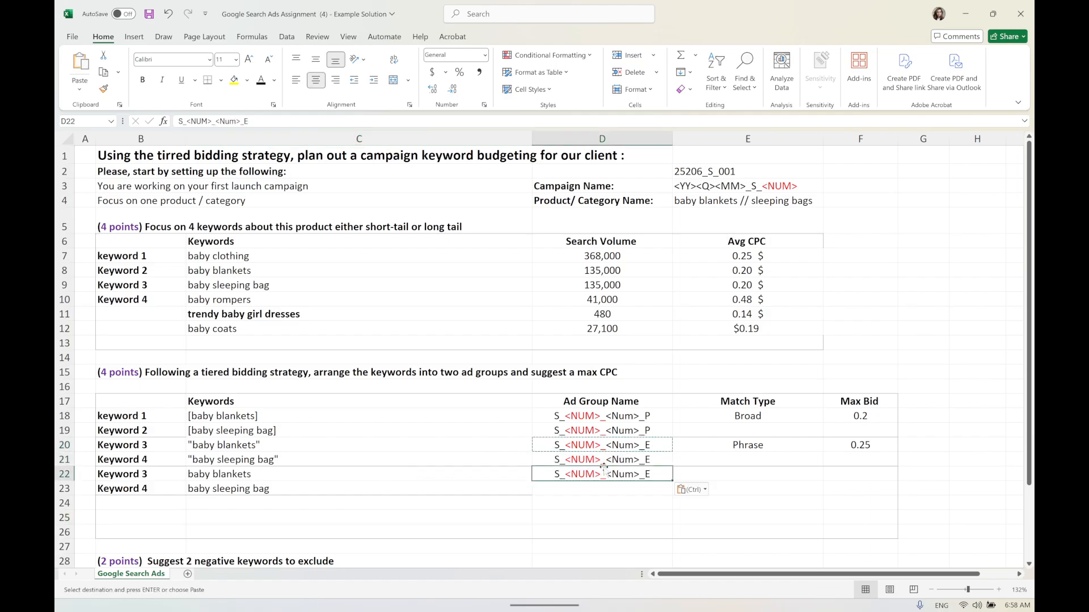
# Change the ad group name in D22 to S_<NUM>_<Num>_B, fill it down to D23, and save the workbook
pyautogui.doubleClick(652, 473)
pyautogui.moveTo(652, 474); pyautogui.dragTo(646, 474)
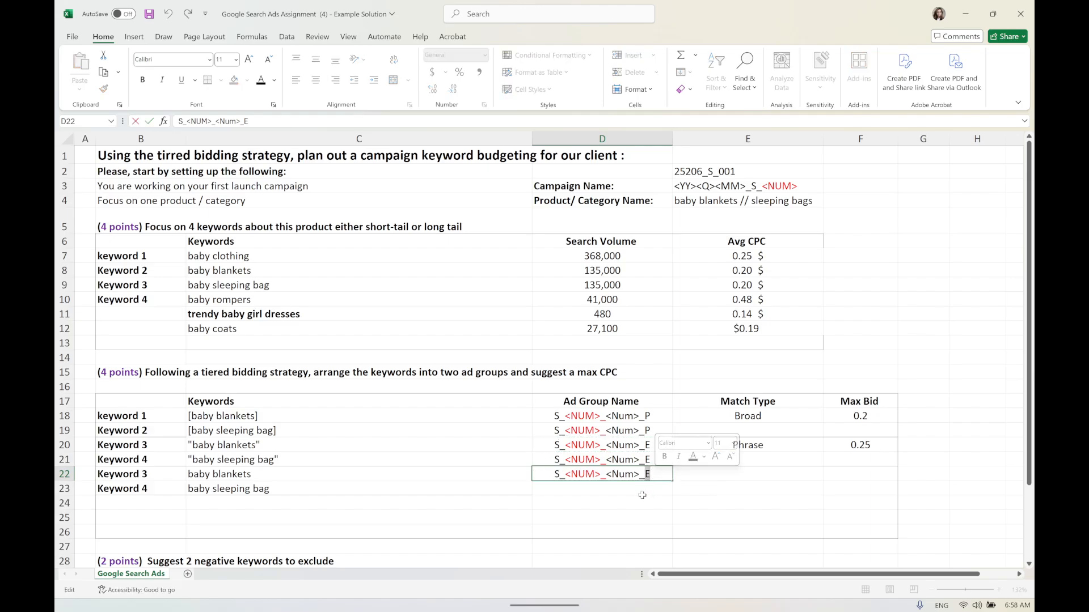
pyautogui.write('B')
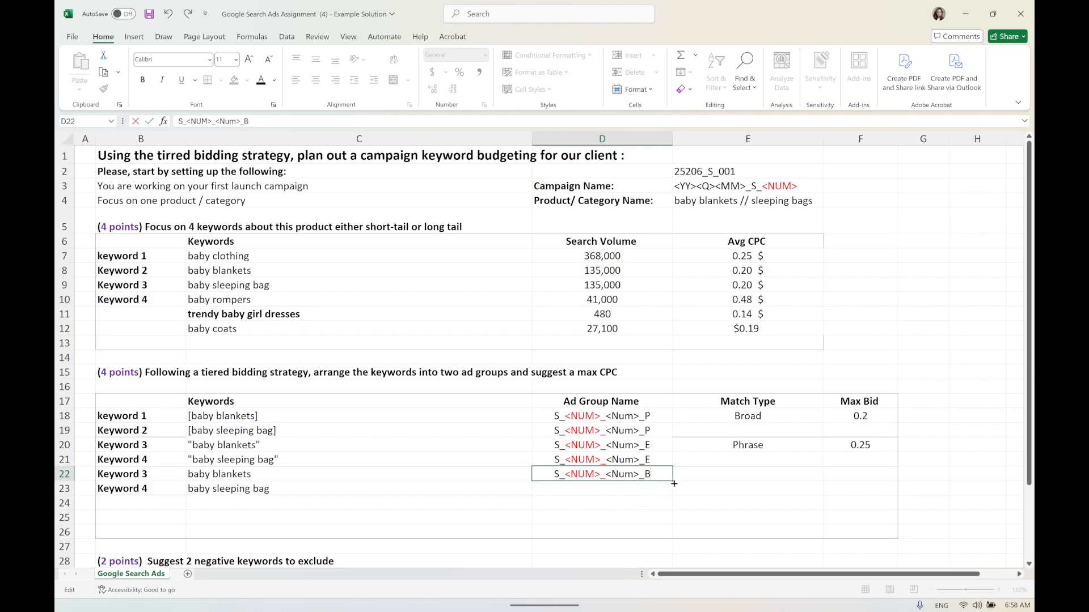
pyautogui.moveTo(673, 482); pyautogui.dragTo(646, 492)
pyautogui.click(645, 513)
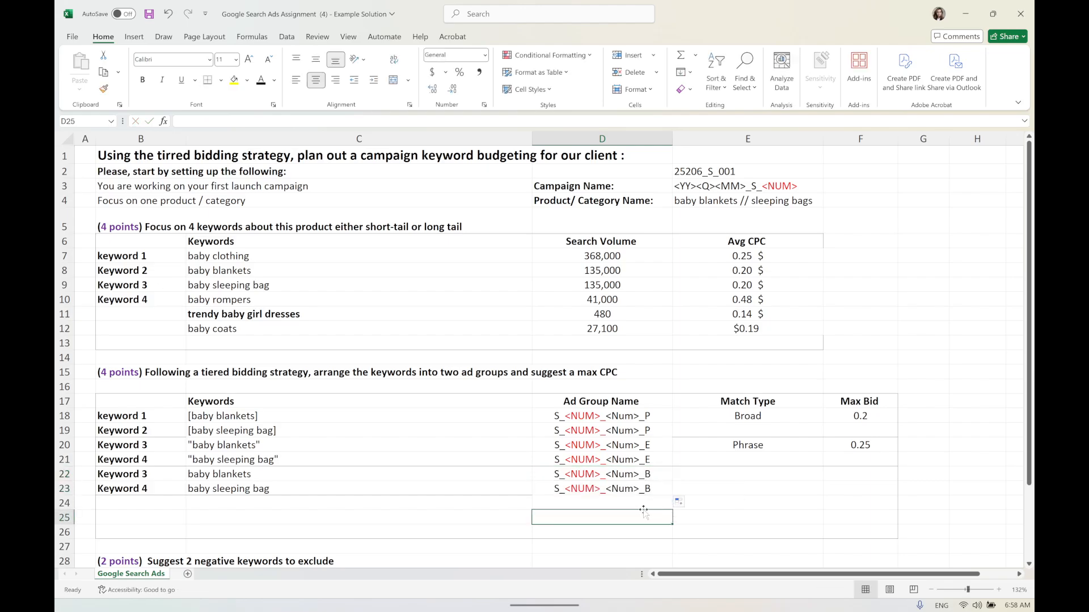
pyautogui.hotkey('ctrl', 's')
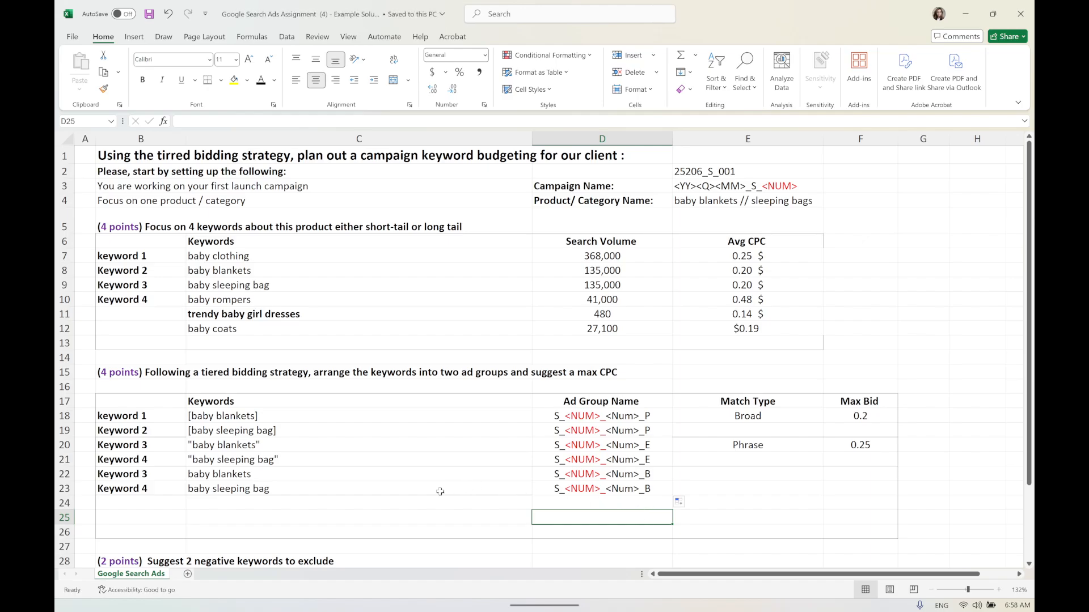
# Apply a bottom border across B23:F23 and across B19:F19 in the ad group table
pyautogui.moveTo(134, 489); pyautogui.dragTo(839, 492)
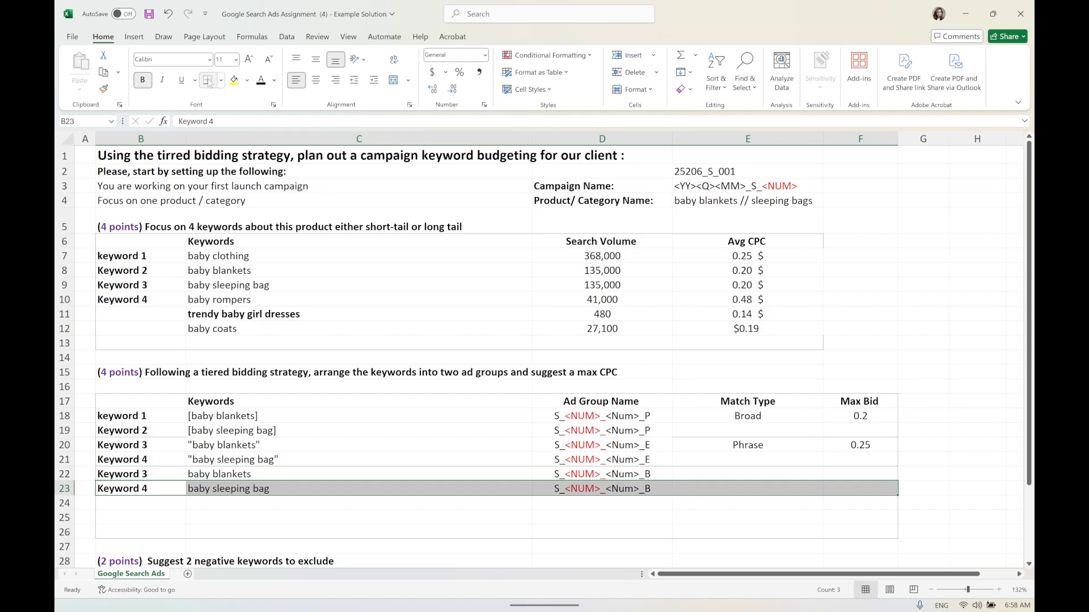
pyautogui.click(282, 371)
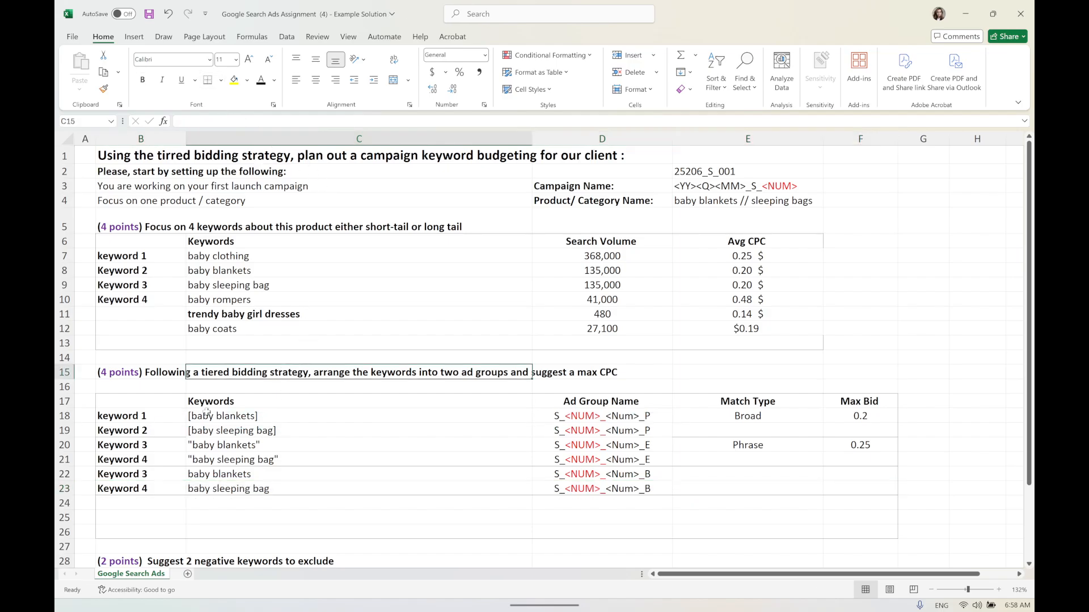
pyautogui.moveTo(143, 430); pyautogui.dragTo(868, 432)
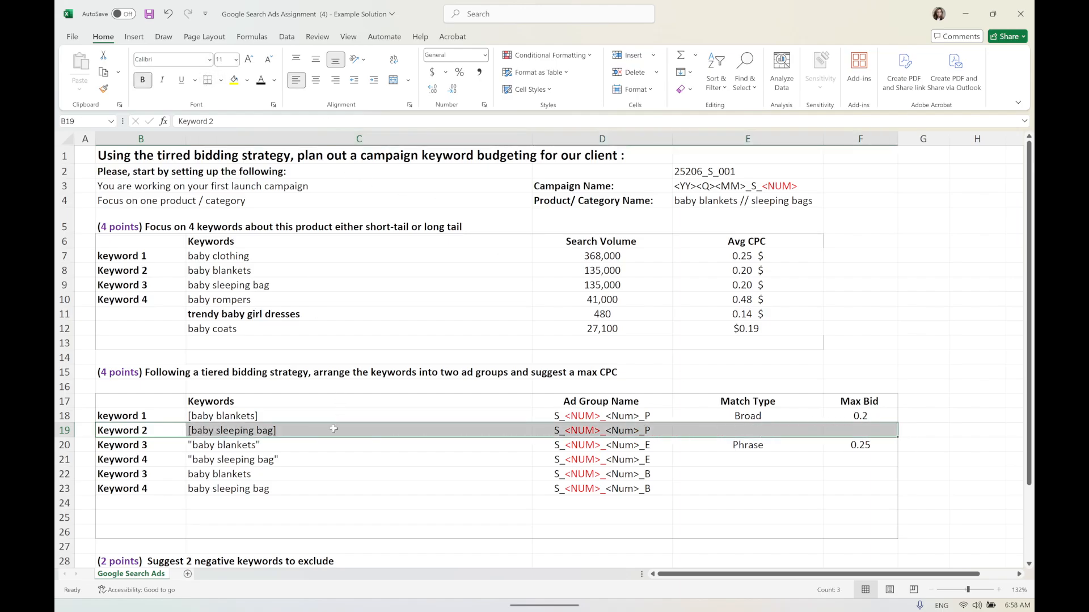
pyautogui.click(309, 518)
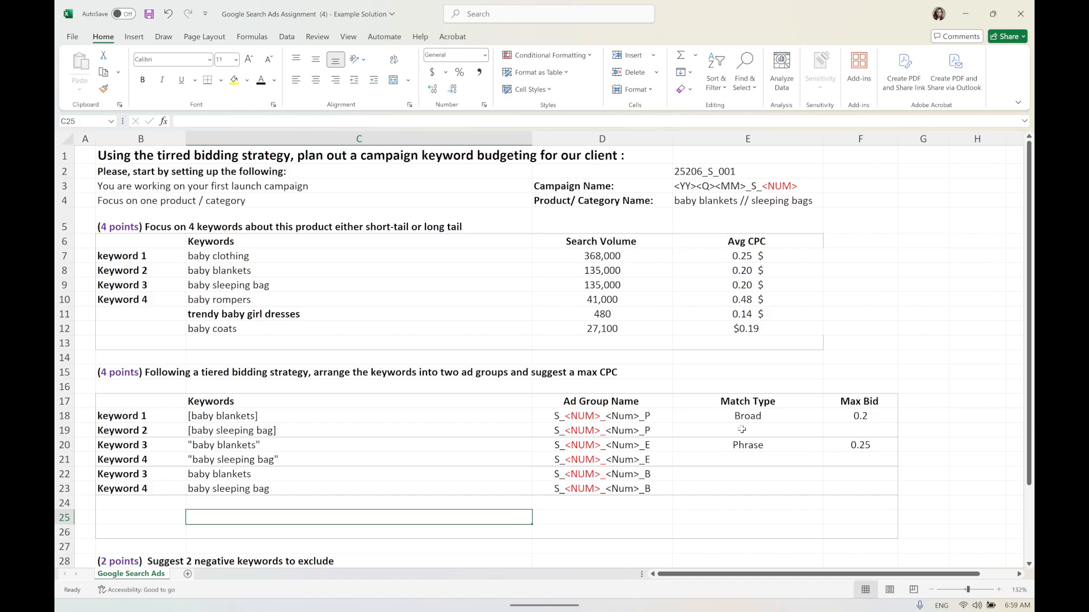
# Fill the match types Broad into E19 and Phrase into E21, and move the Broad pair to E22:E23
pyautogui.click(776, 415)
pyautogui.moveTo(823, 424); pyautogui.dragTo(805, 459)
pyautogui.click(820, 447)
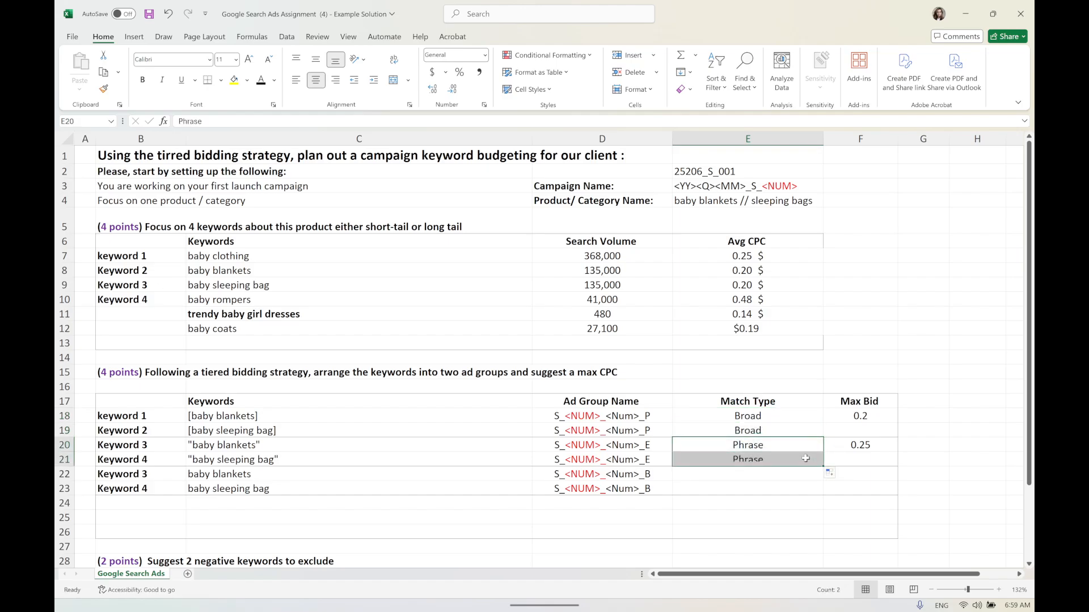
pyautogui.moveTo(769, 420); pyautogui.dragTo(763, 487)
pyautogui.moveTo(763, 446); pyautogui.dragTo(770, 418)
pyautogui.click(751, 445)
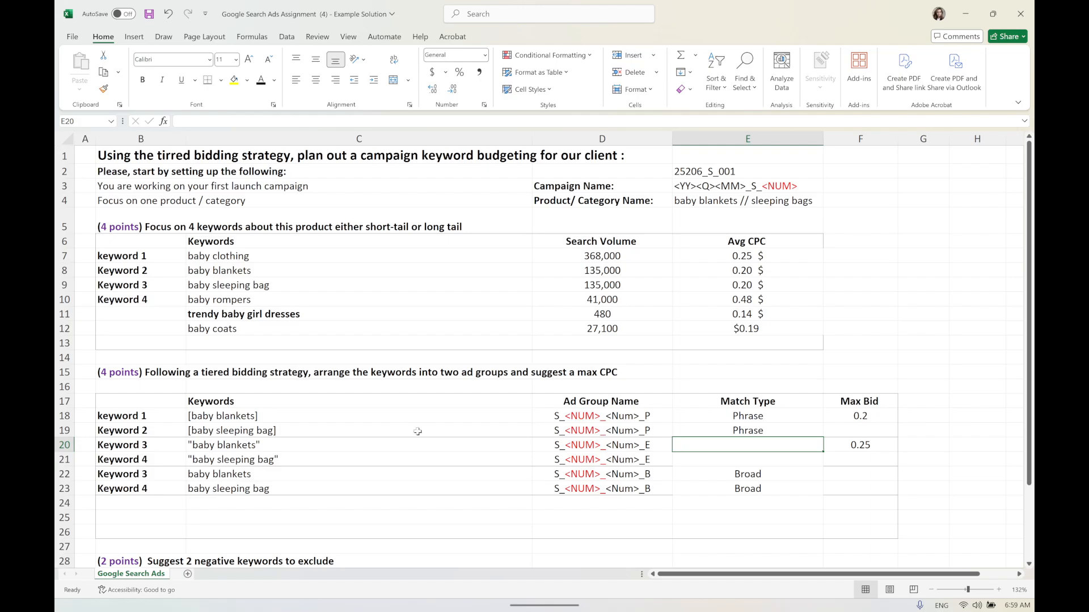
pyautogui.moveTo(738, 417)
pyautogui.mouseDown()
pyautogui.moveTo(737, 445)
pyautogui.moveTo(747, 414)
pyautogui.mouseUp()
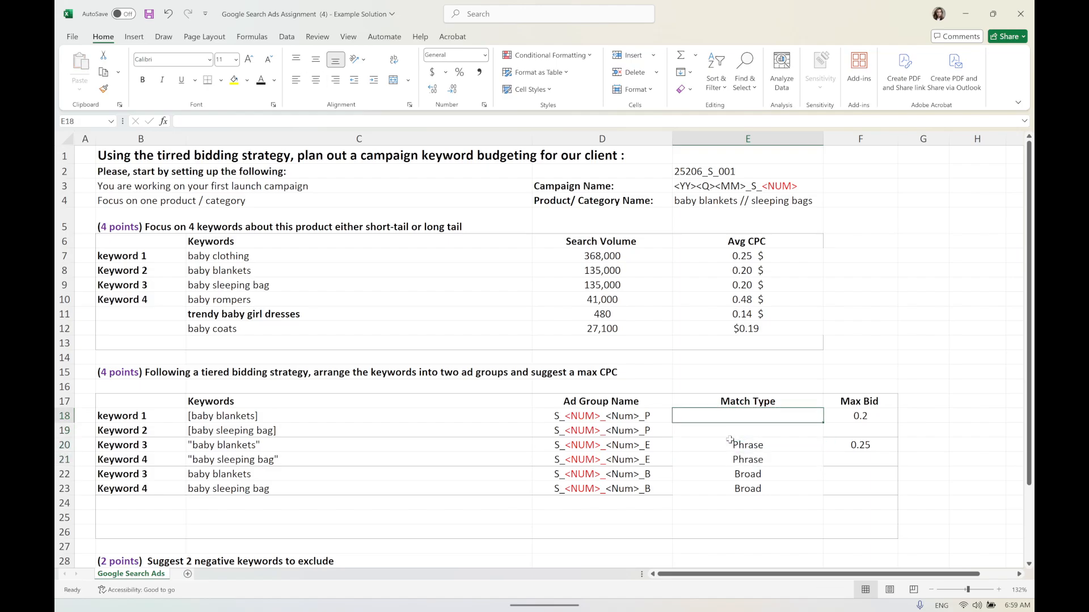
# Enter the match type Exact in E18, centre it, and fill it down to E19
pyautogui.write('Exact')
pyautogui.hotkey('ctrl', 'Return')
pyautogui.click(316, 79)
pyautogui.moveTo(821, 424); pyautogui.dragTo(821, 437)
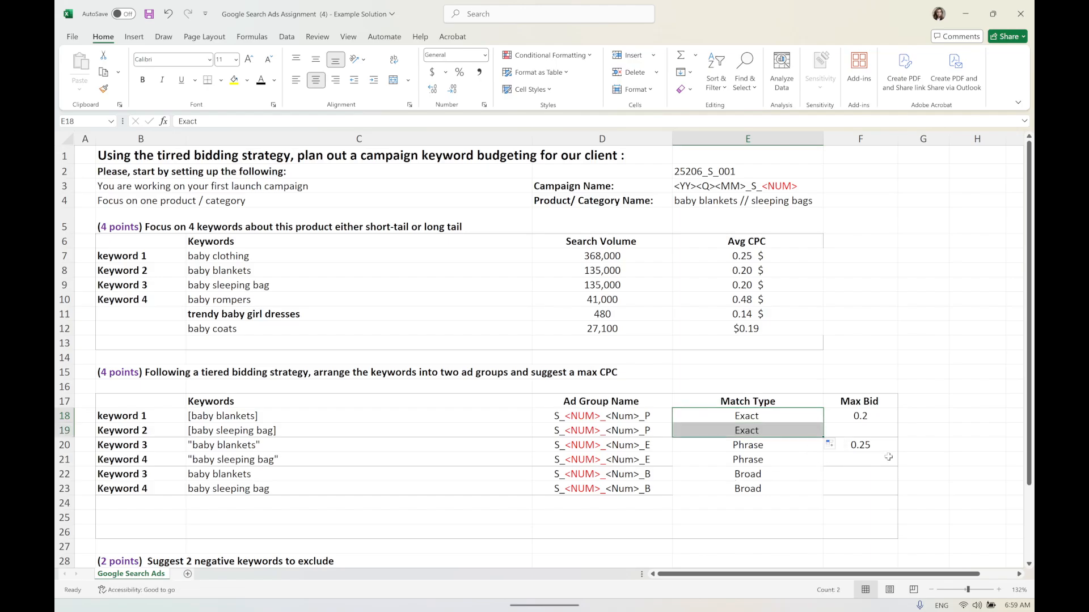
# Apply bottom borders from column B to F beneath the exact, phrase and broad keyword pairs in rows 19, 21 and 23
pyautogui.moveTo(888, 458); pyautogui.dragTo(127, 447)
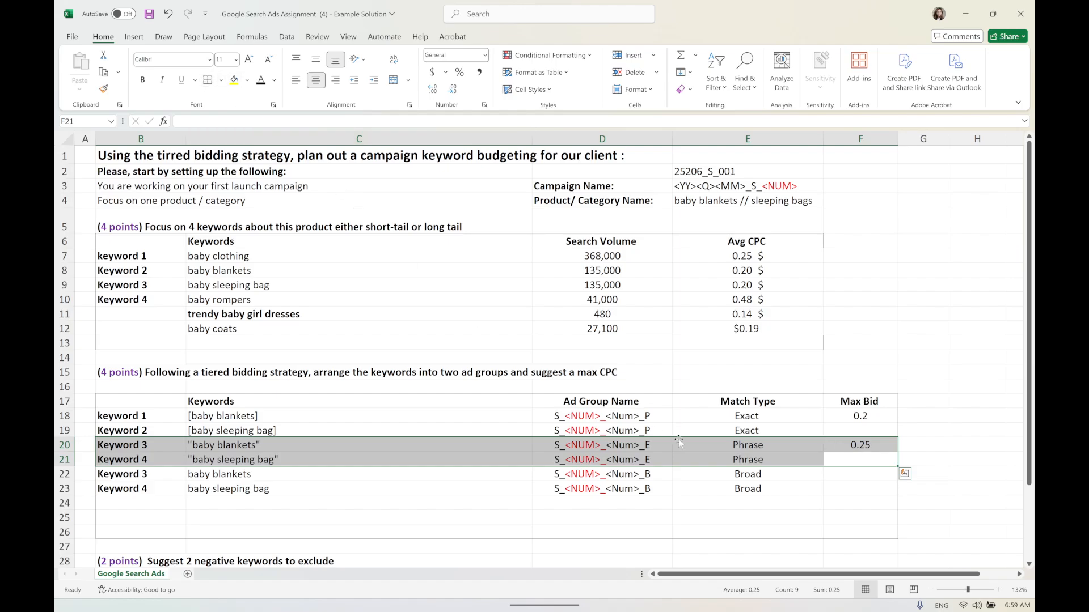
pyautogui.click(734, 448)
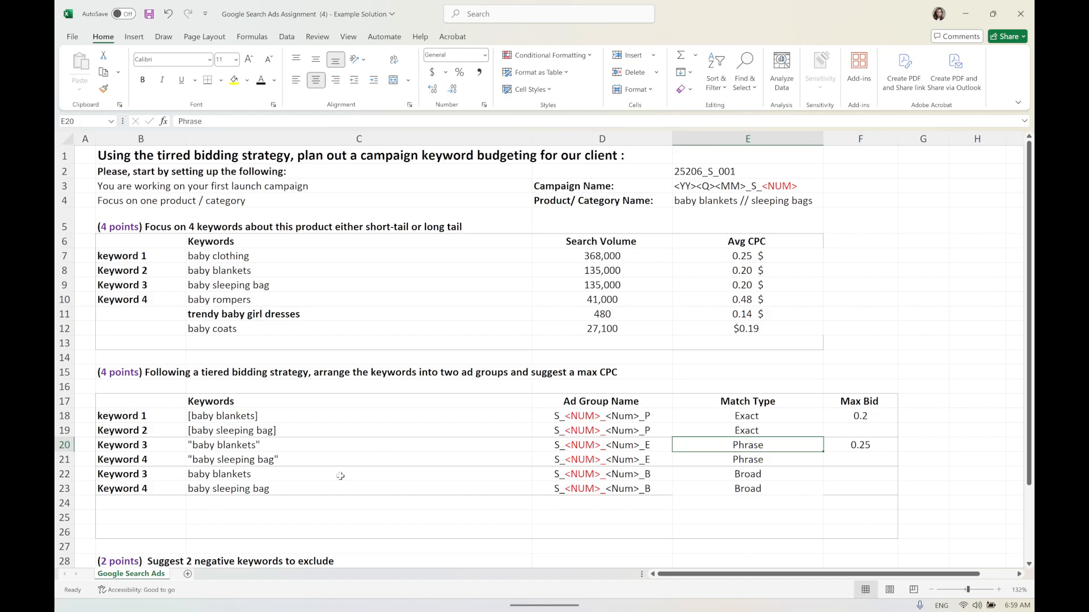
pyautogui.moveTo(230, 419); pyautogui.dragTo(235, 431)
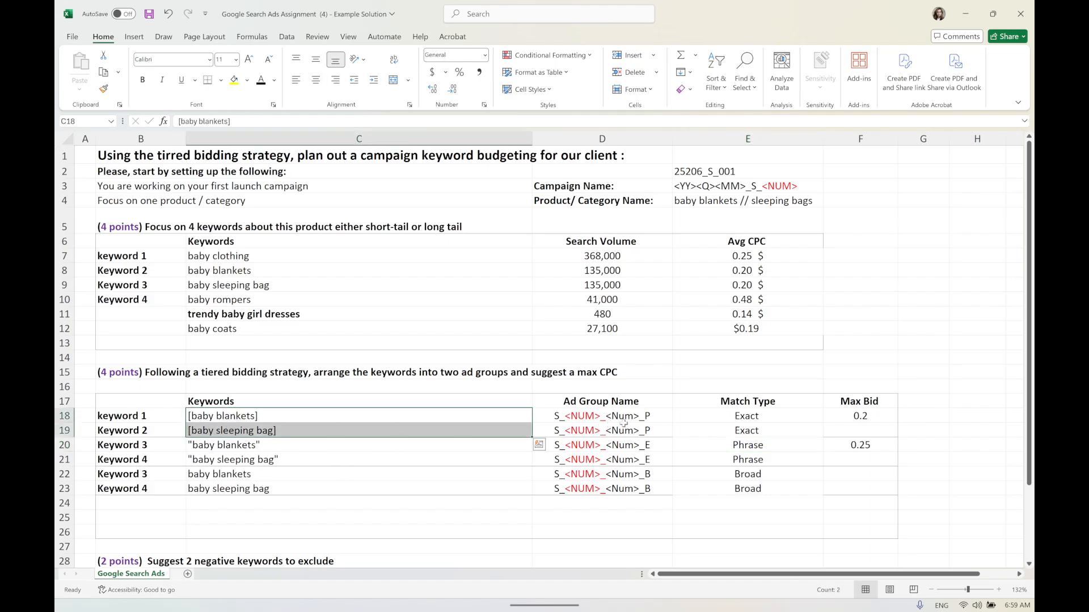
pyautogui.moveTo(606, 419); pyautogui.dragTo(602, 432)
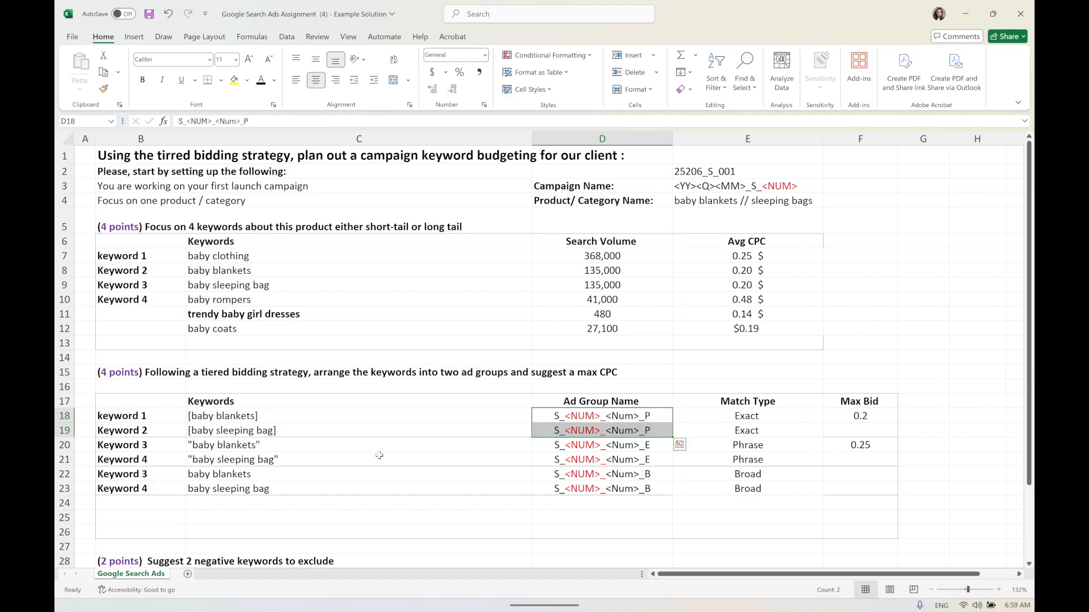
pyautogui.moveTo(795, 417); pyautogui.dragTo(799, 430)
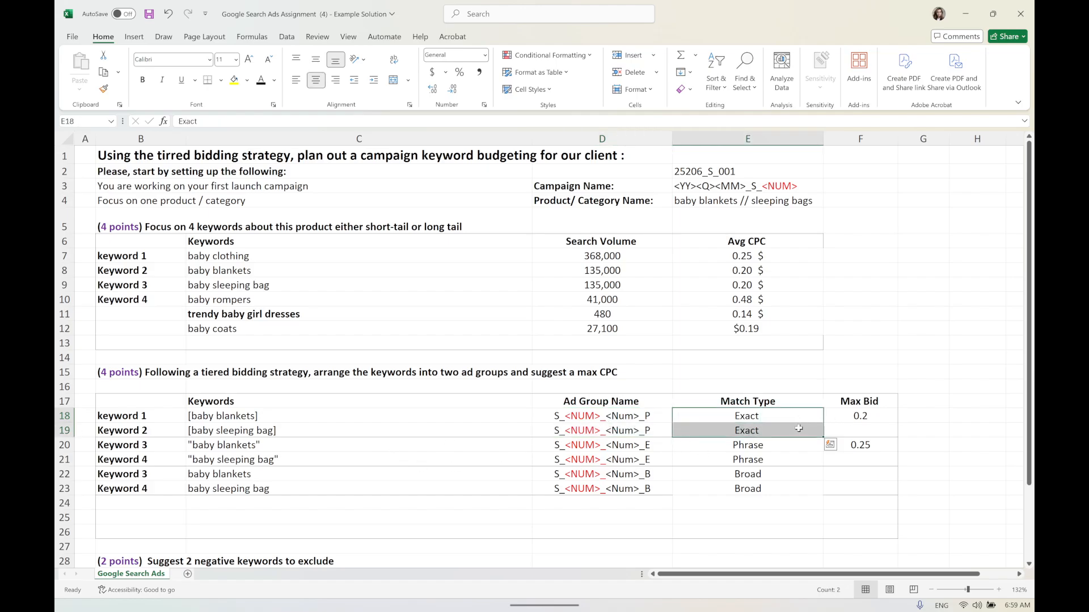
pyautogui.moveTo(860, 407); pyautogui.dragTo(161, 491)
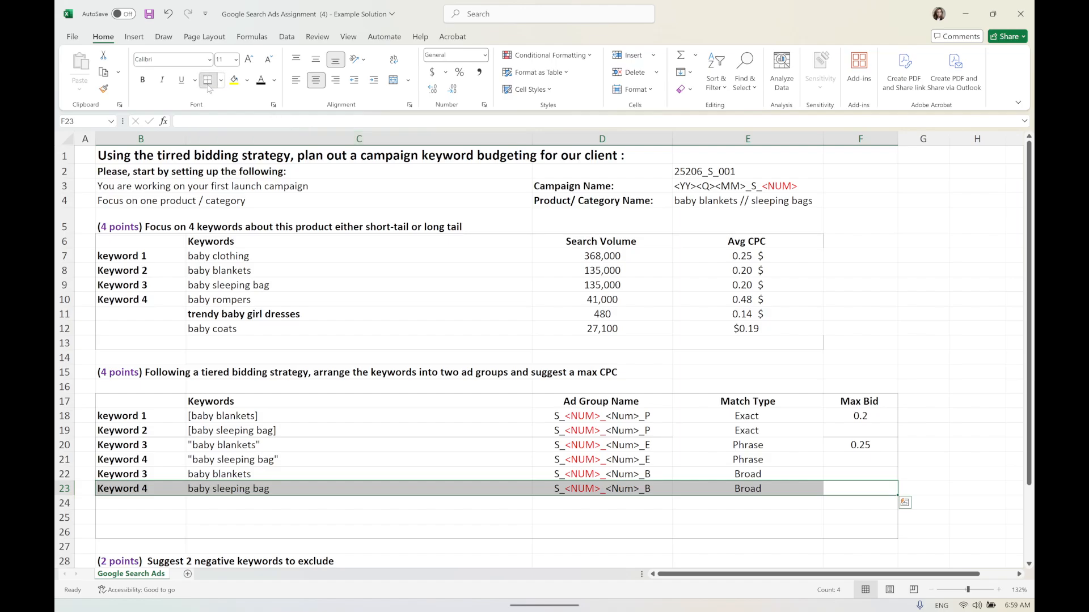
pyautogui.click(883, 470)
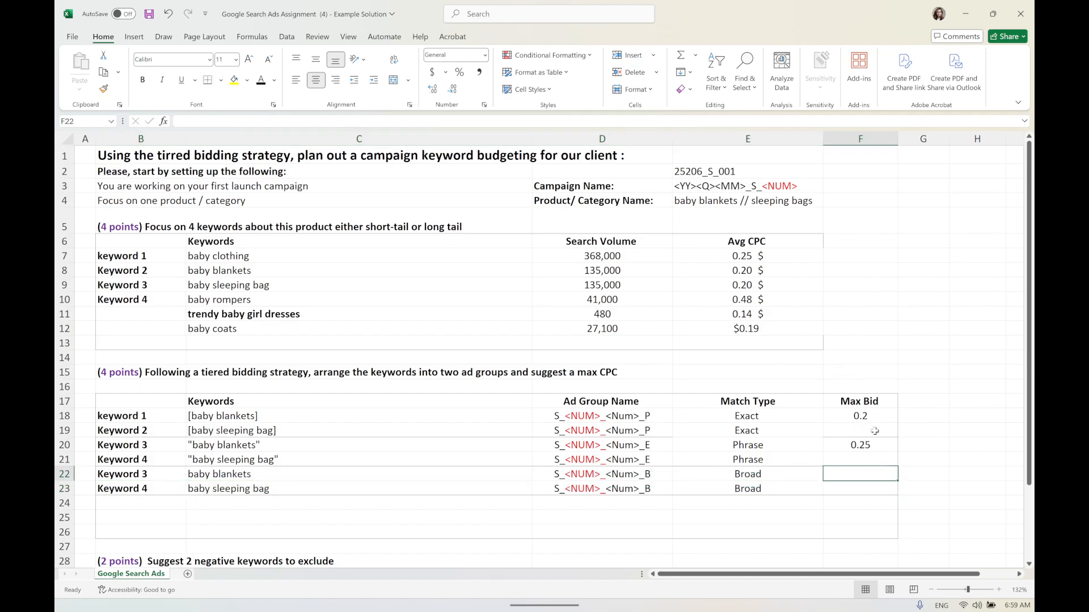
pyautogui.moveTo(873, 431); pyautogui.dragTo(136, 426)
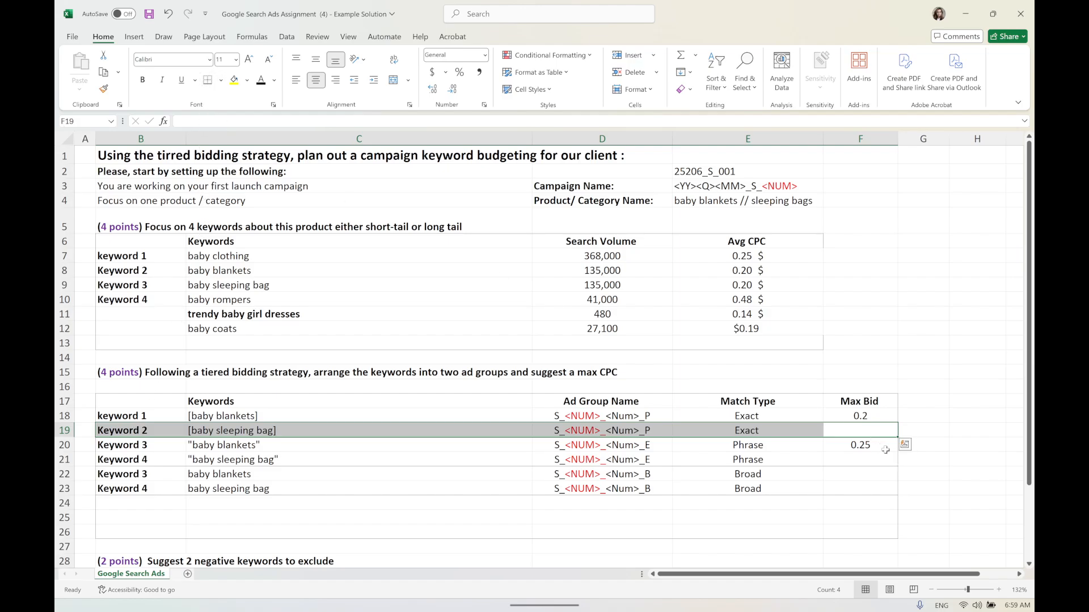
# Clear the Max Bid values in F18 and F20
pyautogui.click(877, 434)
pyautogui.click(863, 416)
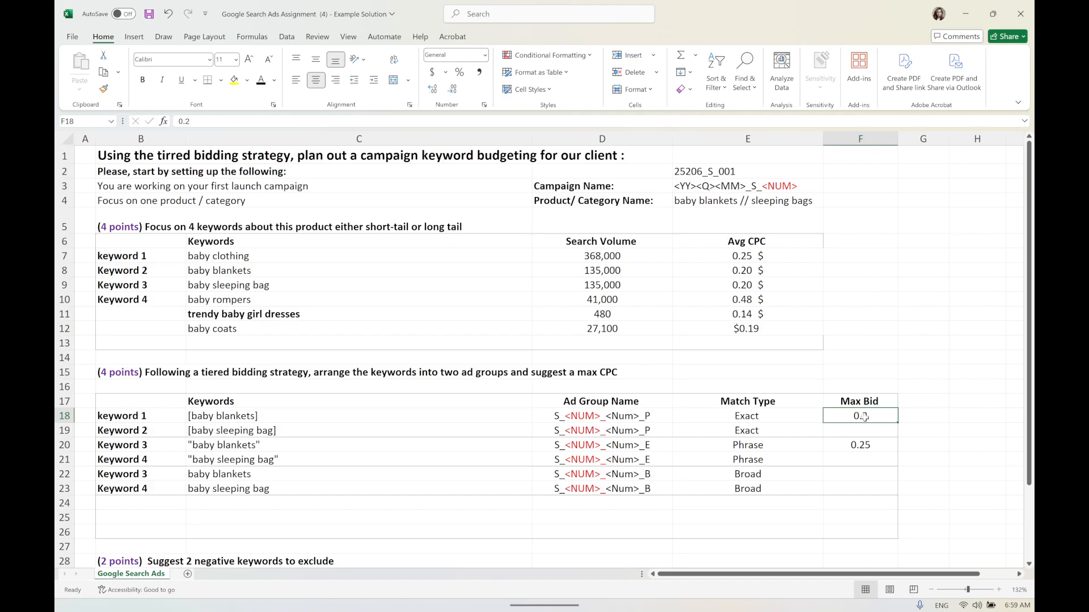
pyautogui.click(865, 446)
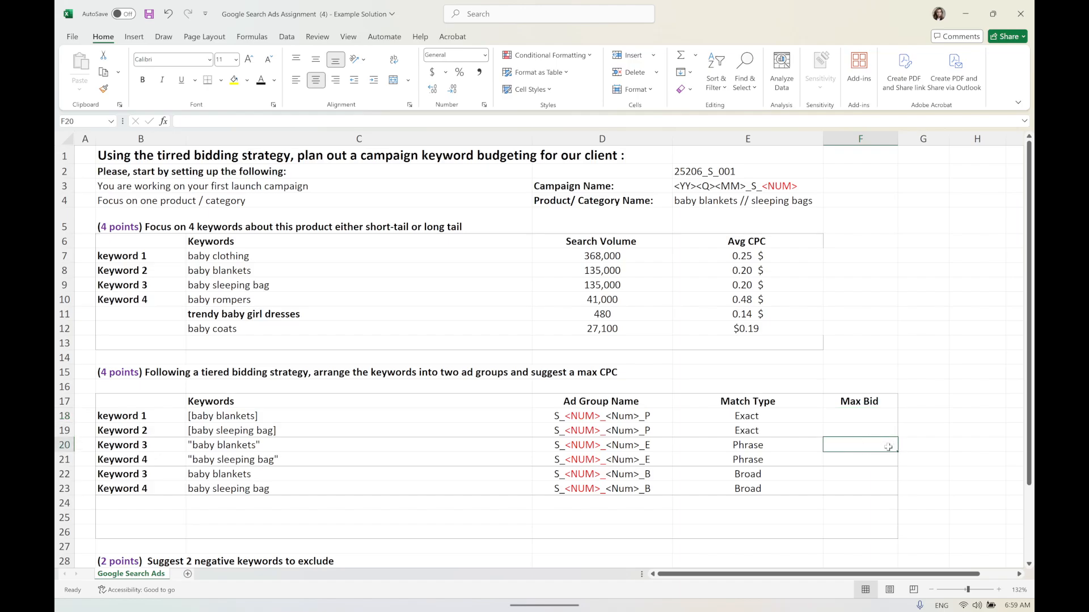
# Highlight the baby blankets and baby sleeping bag rows, C8:E9, in the keyword research table with yellow fill
pyautogui.click(219, 272)
pyautogui.moveTo(529, 270); pyautogui.dragTo(757, 272)
pyautogui.click(234, 82)
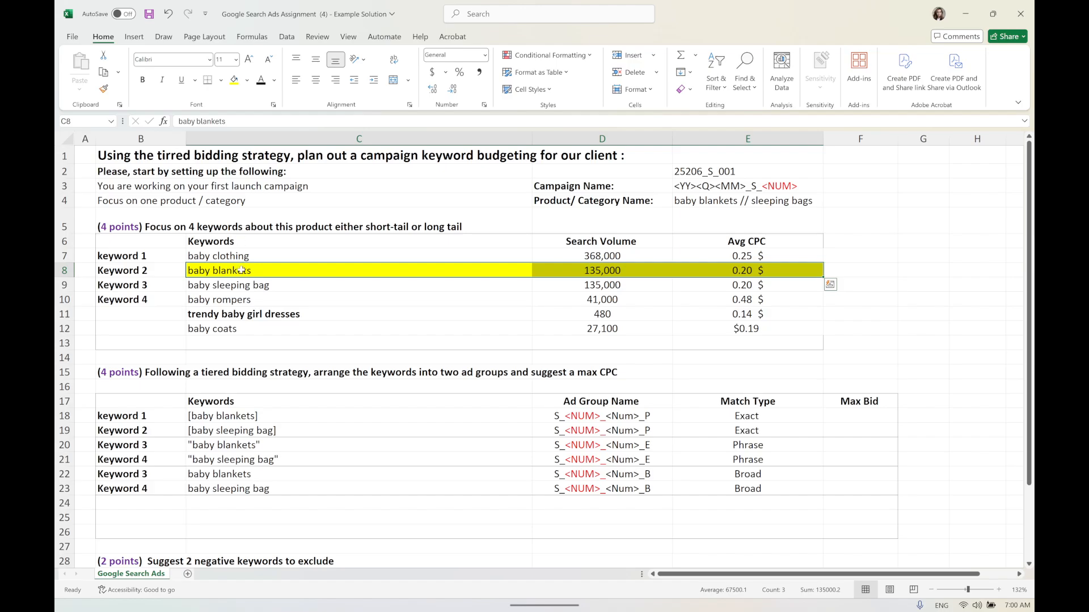
pyautogui.moveTo(223, 286); pyautogui.dragTo(771, 281)
pyautogui.click(233, 81)
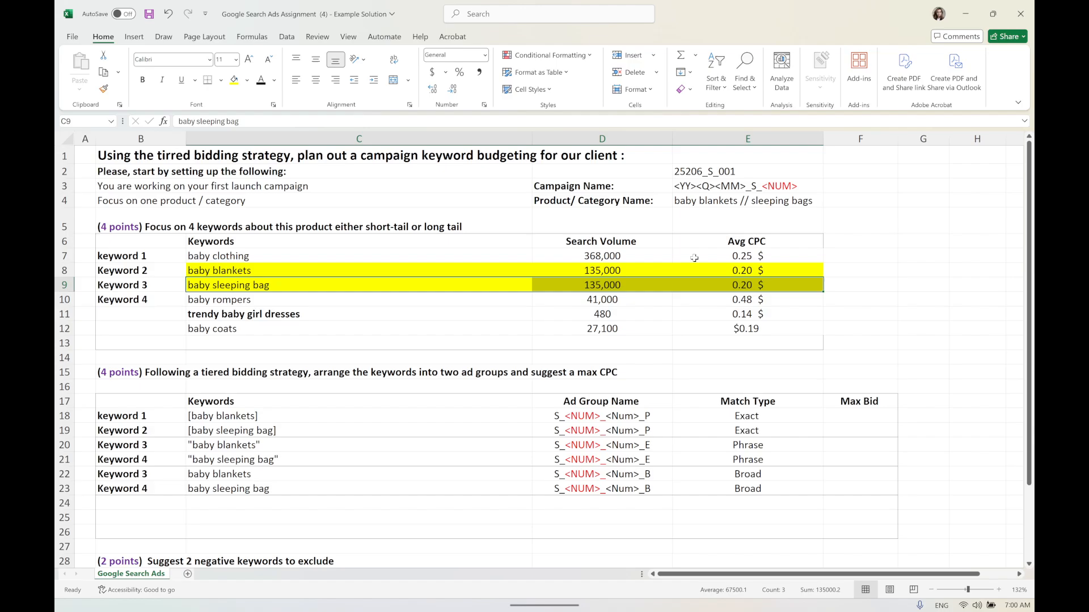
# Enter a Max Bid of 0.3 in F18 for exact match and copy it to F20 and F22 for phrase and broad
pyautogui.moveTo(744, 270); pyautogui.dragTo(745, 282)
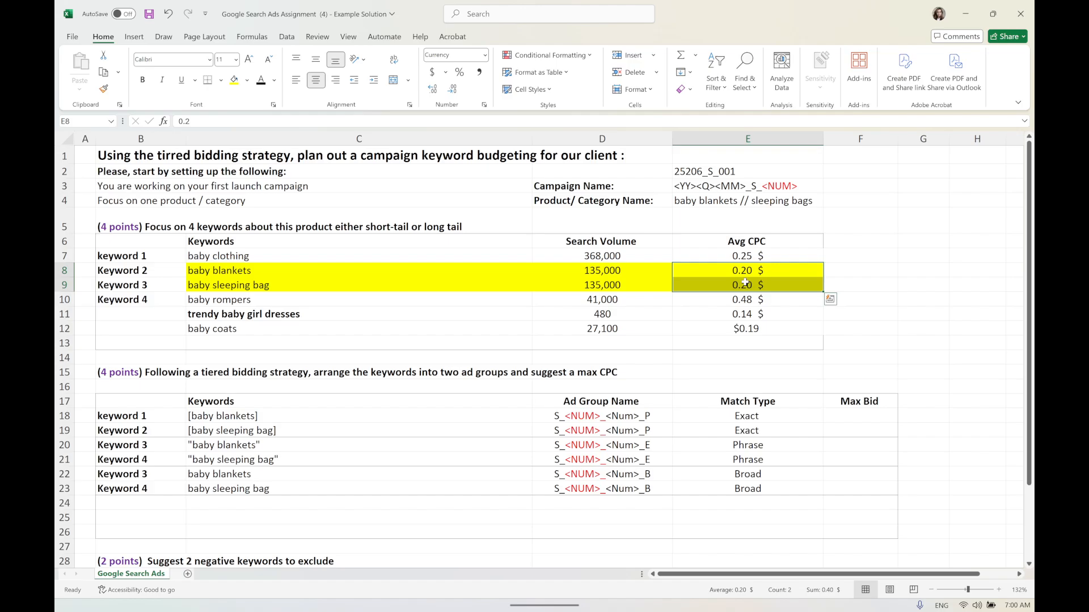
pyautogui.click(848, 420)
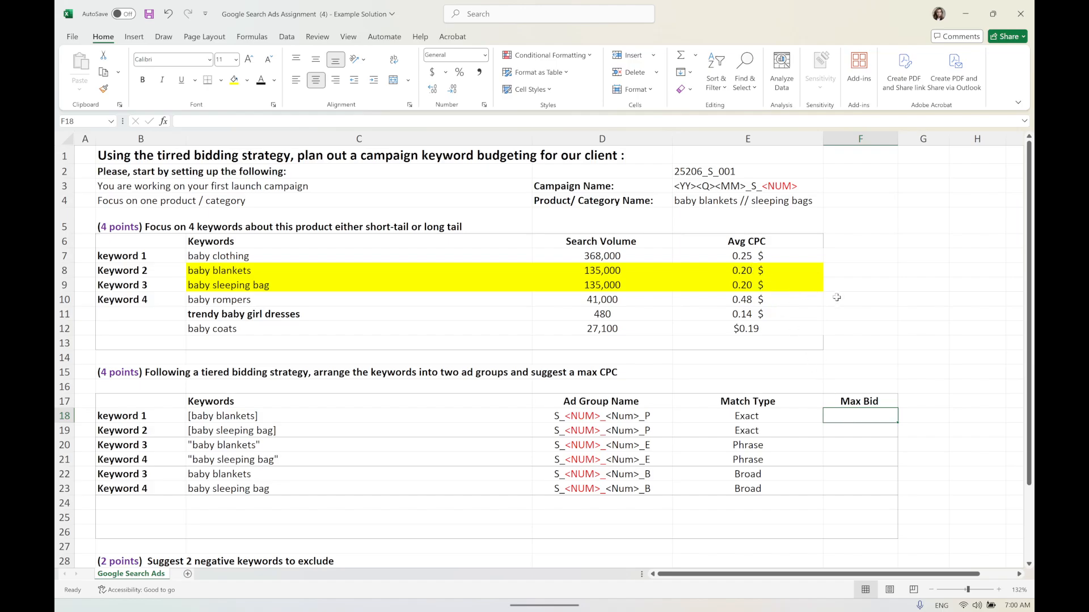
pyautogui.write('0.3')
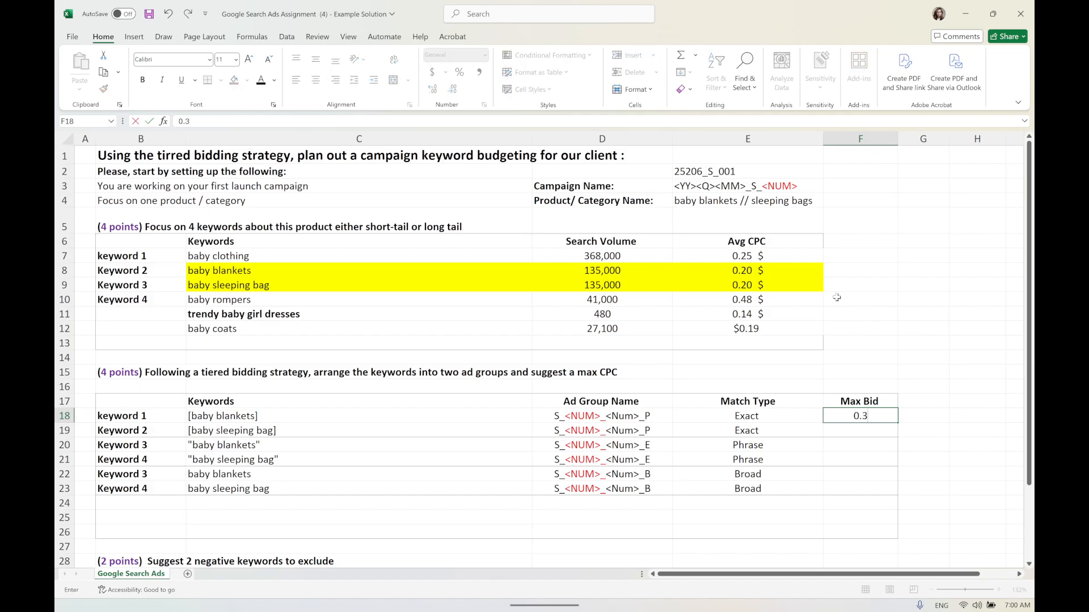
pyautogui.click(964, 416)
pyautogui.click(876, 415)
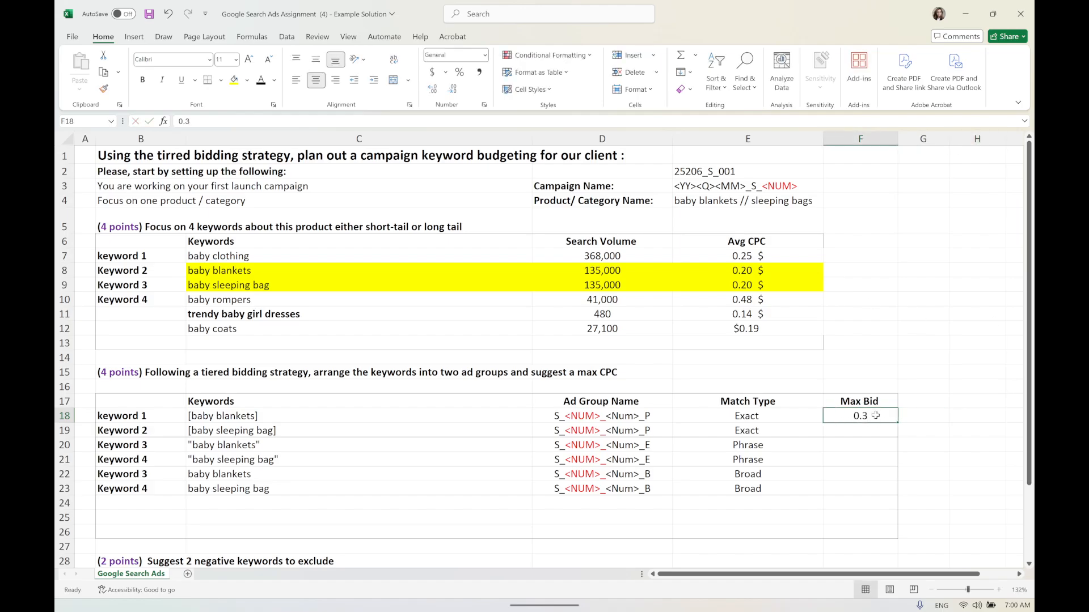
pyautogui.hotkey('ctrl', 'c')
pyautogui.click(867, 448)
pyautogui.hotkey('ctrl', 'v')
pyautogui.press('Down')
pyautogui.press('Down')
pyautogui.hotkey('ctrl', 'v')
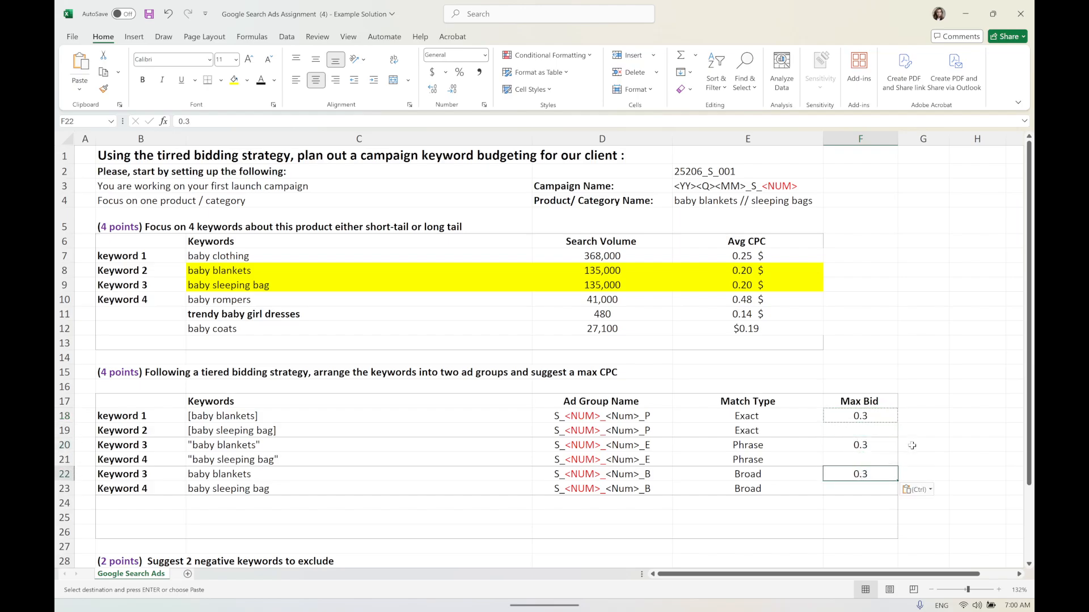
pyautogui.press('Escape')
pyautogui.click(925, 417)
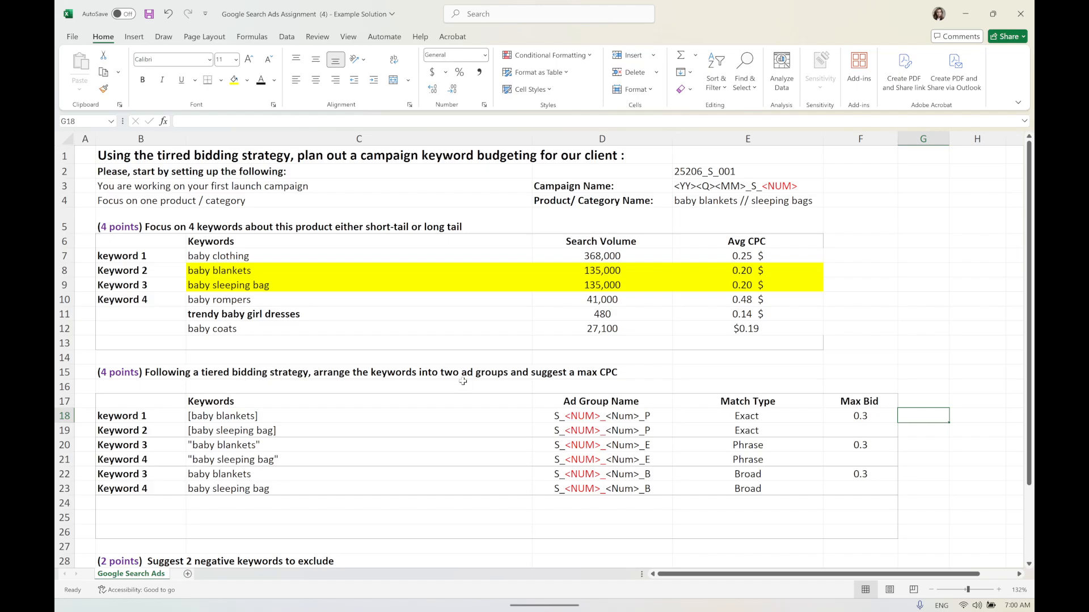
# Set the phrase-match Max Bid in F20 to 0.35 and the exact-match Max Bid in F18 to 0.4
pyautogui.click(862, 474)
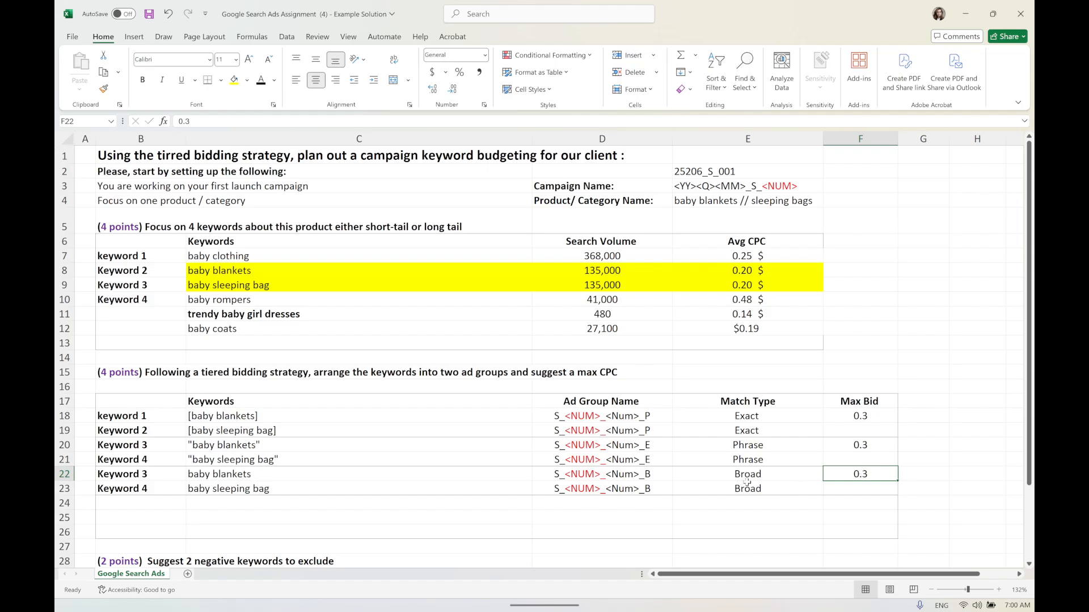
pyautogui.doubleClick(852, 448)
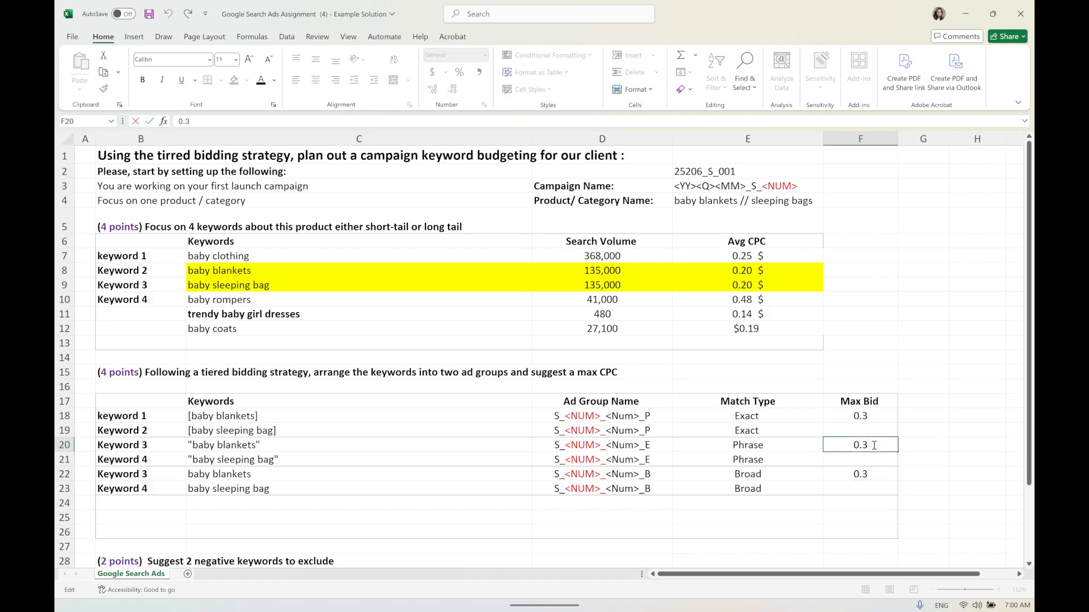
pyautogui.write('5')
pyautogui.doubleClick(861, 417)
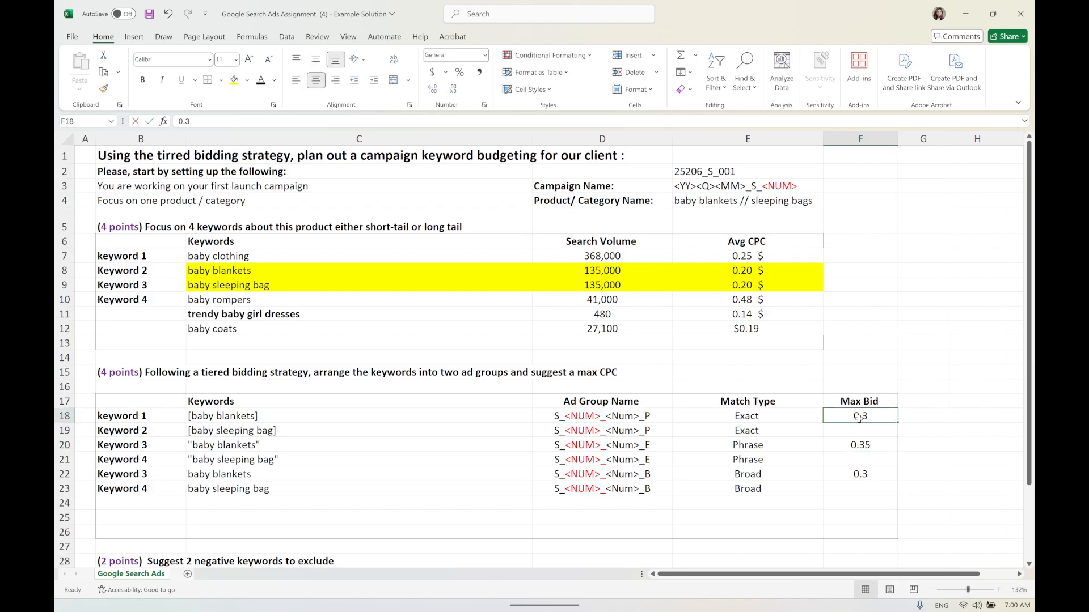
pyautogui.press('BackSpace')
pyautogui.write('4')
pyautogui.click(948, 404)
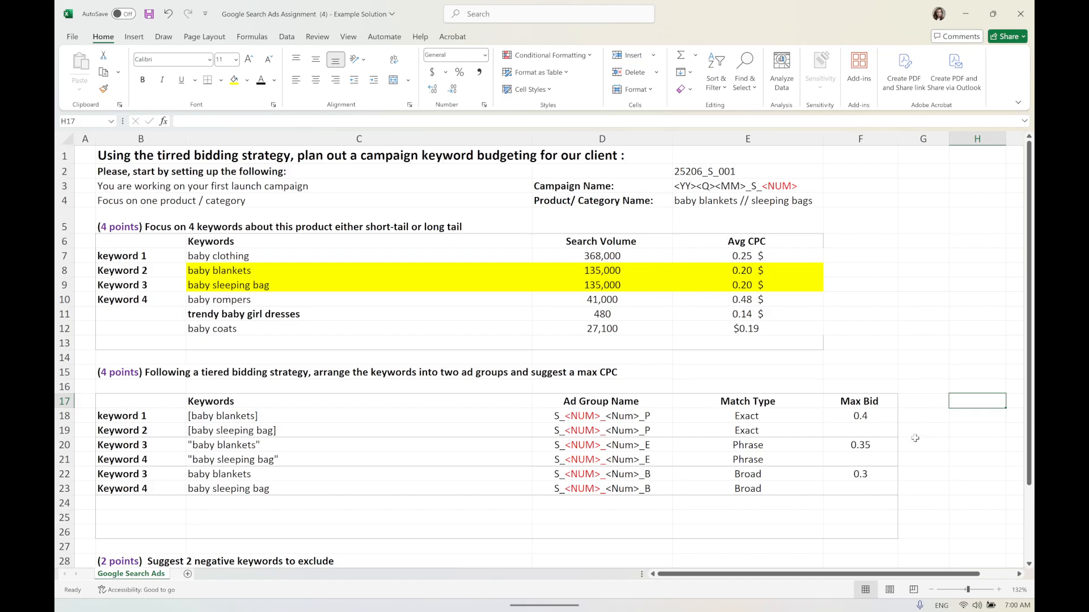
# Examine how the Max Bid values relate to the exact, phrase and broad match types and their keywords in rows 18 to 23
pyautogui.moveTo(864, 478)
pyautogui.mouseDown()
pyautogui.moveTo(789, 491)
pyautogui.moveTo(776, 413)
pyautogui.moveTo(828, 417)
pyautogui.moveTo(863, 476)
pyautogui.moveTo(857, 489)
pyautogui.mouseUp()
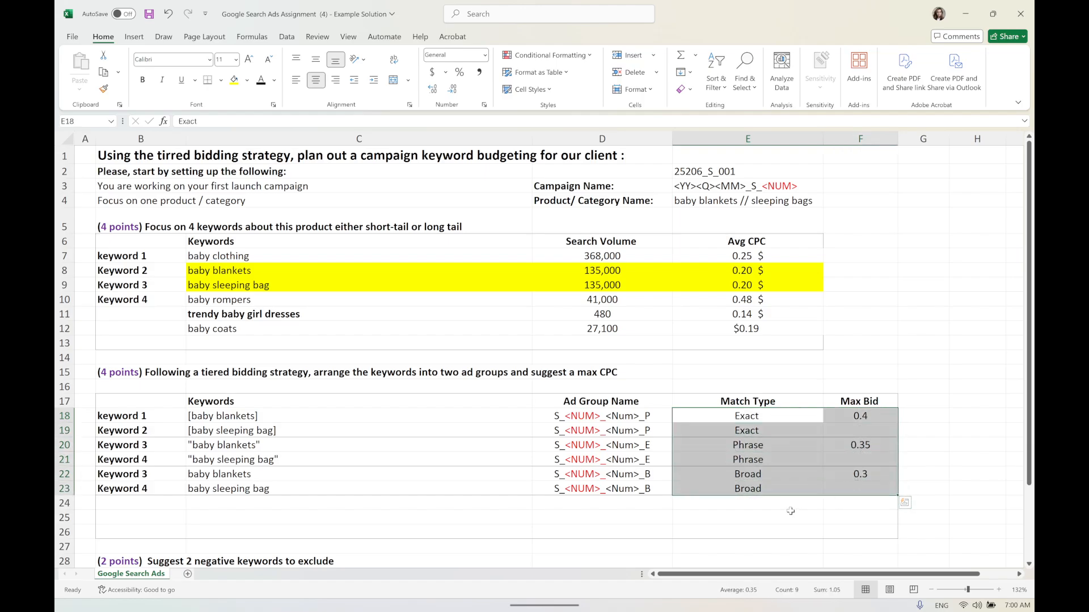
pyautogui.moveTo(894, 417); pyautogui.dragTo(765, 493)
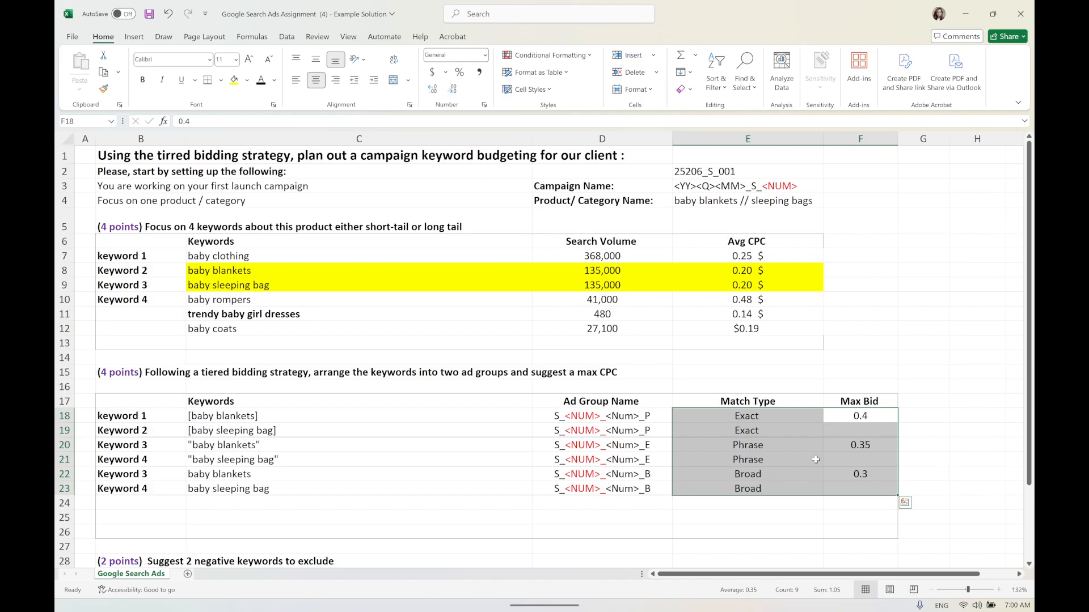
pyautogui.moveTo(858, 403); pyautogui.dragTo(838, 482)
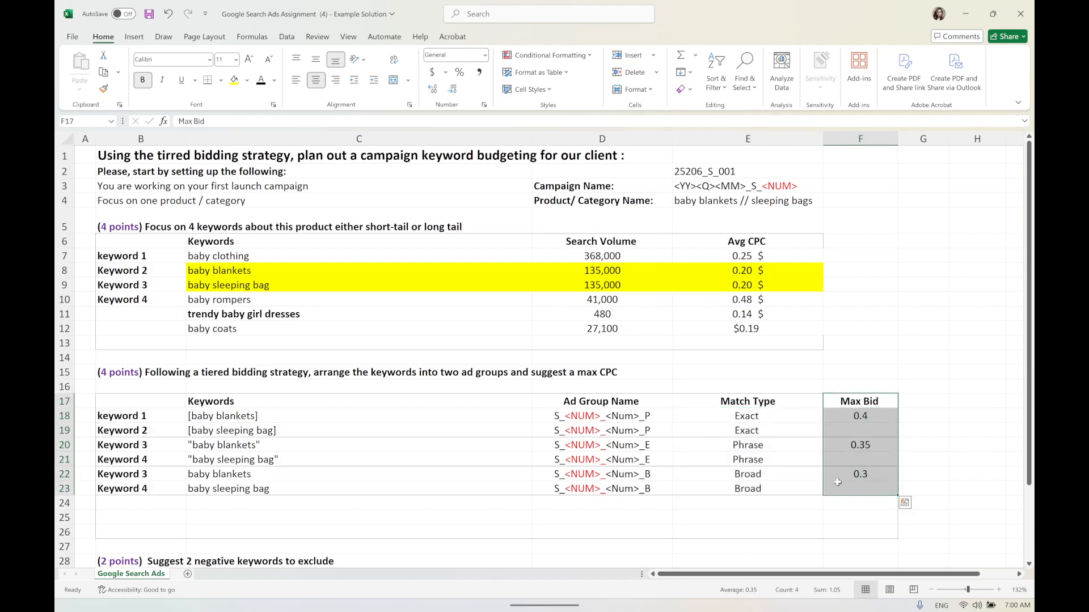
pyautogui.moveTo(740, 407); pyautogui.dragTo(741, 491)
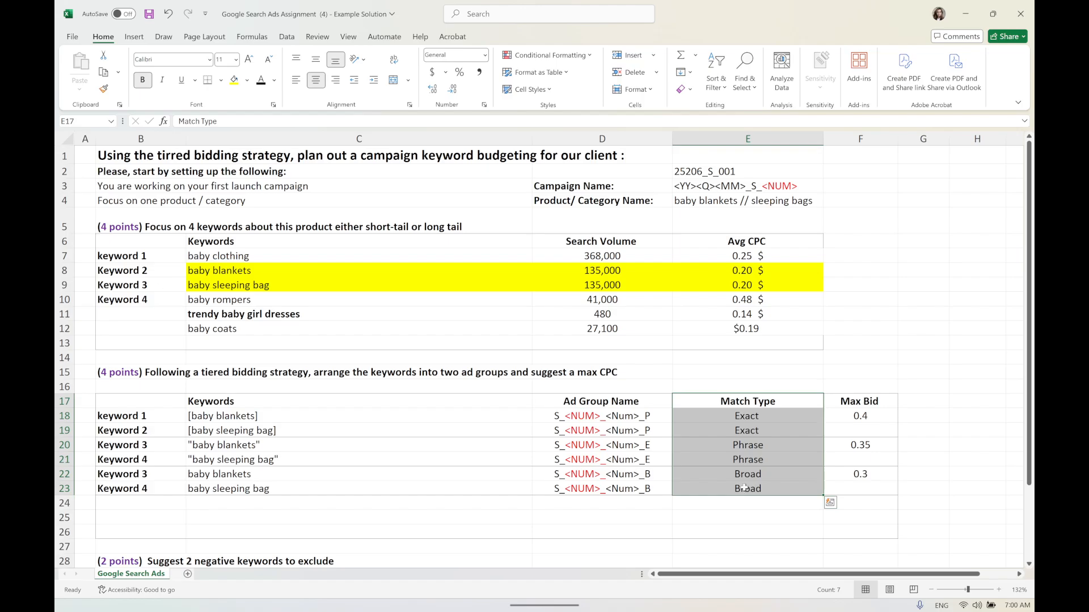
pyautogui.click(745, 474)
pyautogui.moveTo(792, 475); pyautogui.dragTo(892, 490)
pyautogui.click(926, 471)
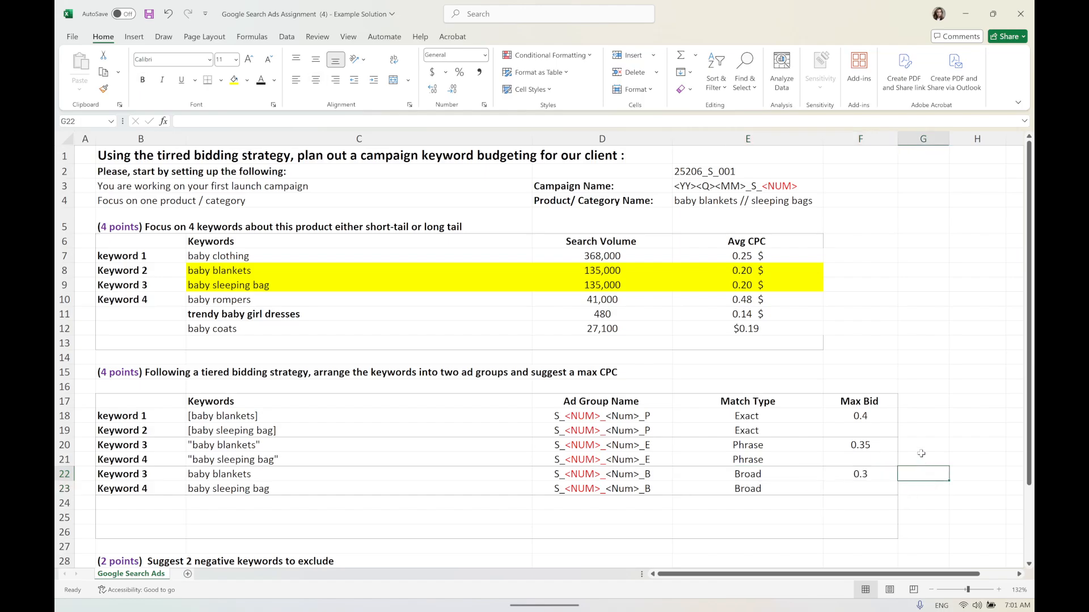
pyautogui.click(921, 449)
pyautogui.click(923, 418)
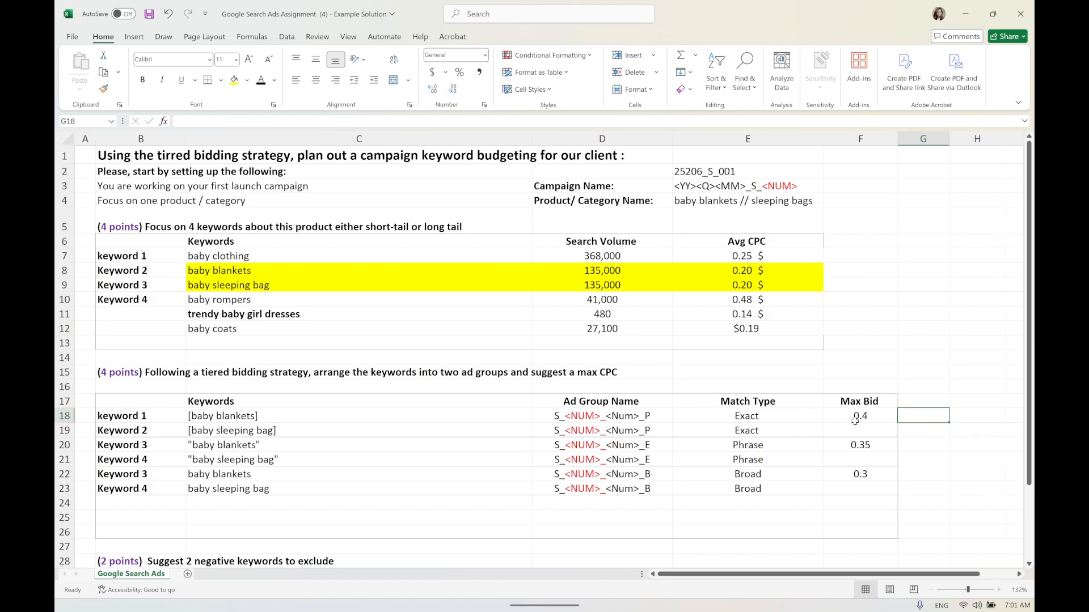
pyautogui.moveTo(855, 420)
pyautogui.mouseDown()
pyautogui.moveTo(884, 434)
pyautogui.moveTo(886, 422)
pyautogui.moveTo(860, 422)
pyautogui.mouseUp()
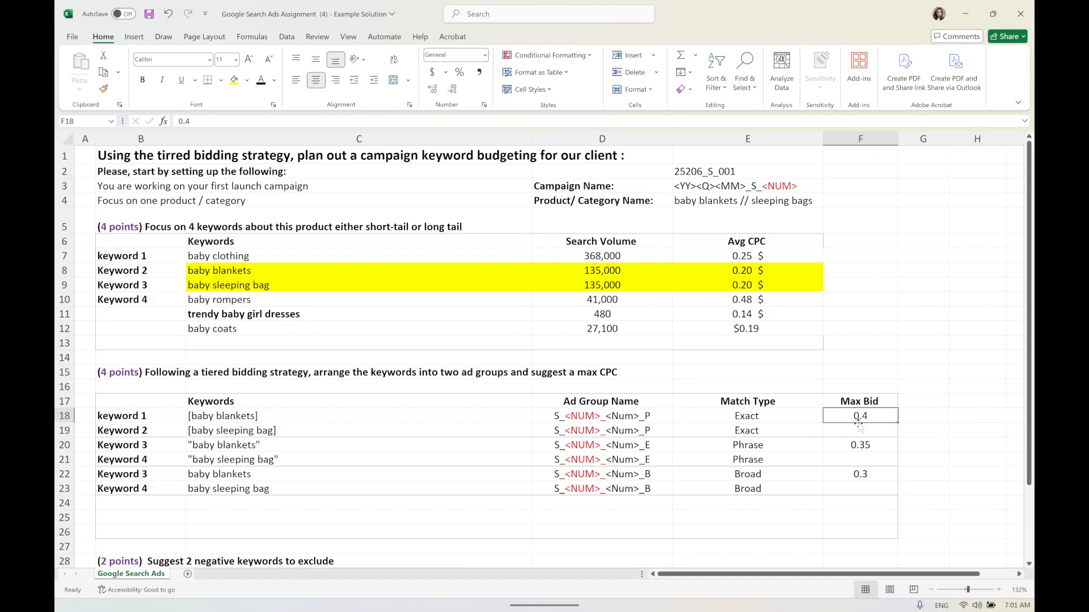
pyautogui.moveTo(243, 418); pyautogui.dragTo(266, 431)
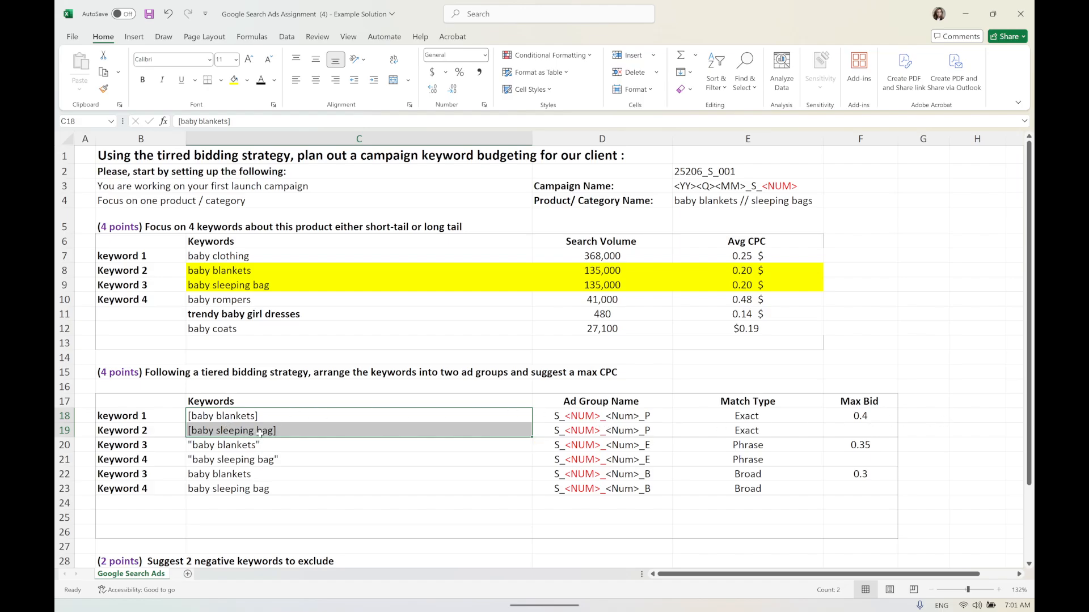
# Fill each Max Bid down to the second keyword of its match-type pair, in F19, F21 and F23
pyautogui.click(885, 415)
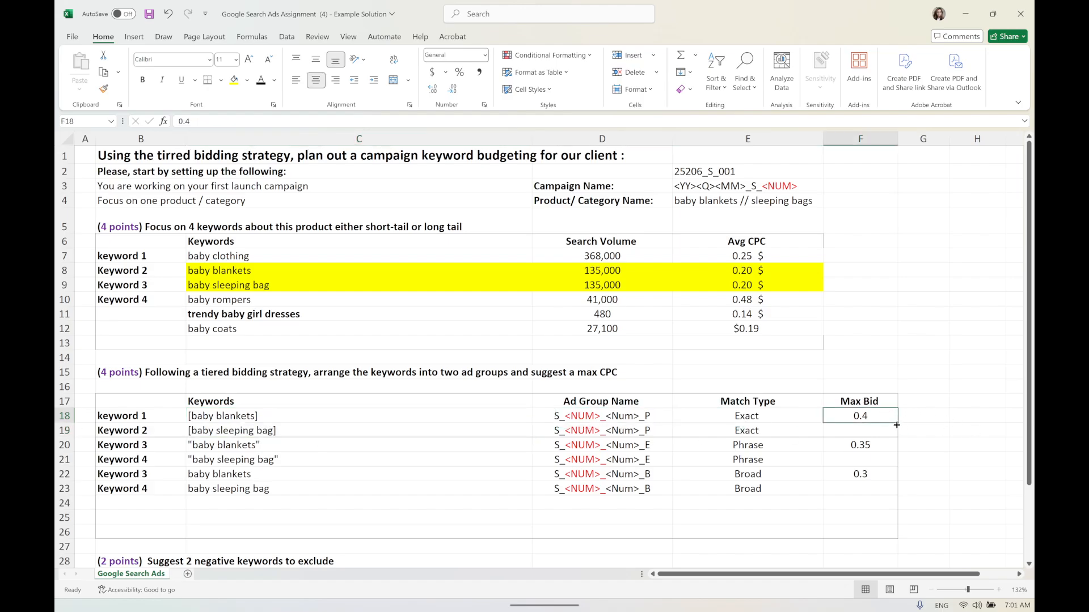
pyautogui.moveTo(896, 424); pyautogui.dragTo(898, 497)
pyautogui.click(893, 445)
pyautogui.click(893, 474)
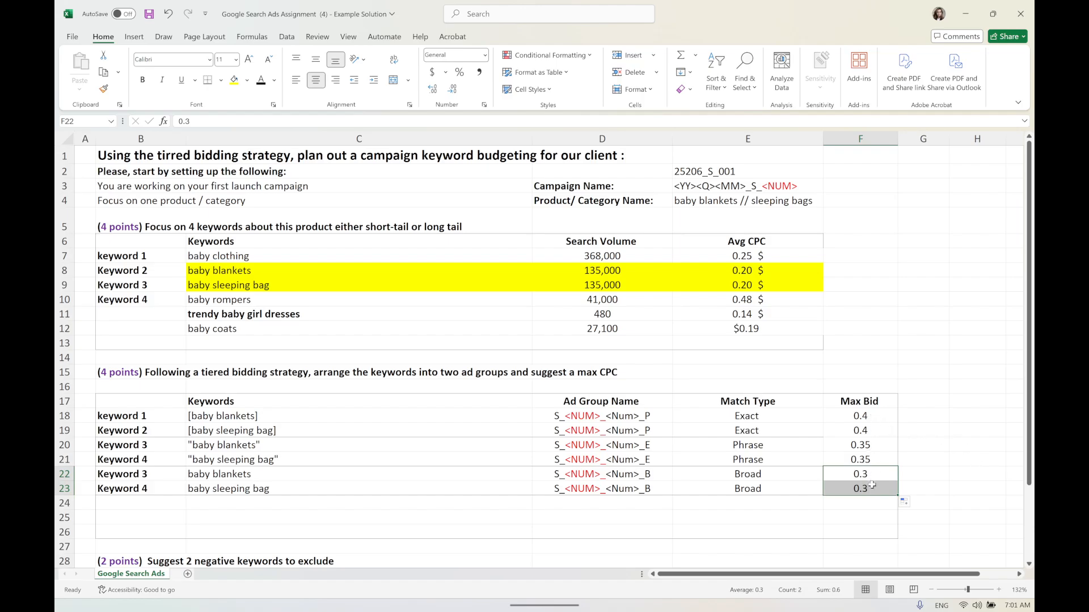
# Clear all Max Bid values in F18:F23
pyautogui.click(869, 412)
pyautogui.moveTo(873, 418); pyautogui.dragTo(867, 493)
pyautogui.press('Delete')
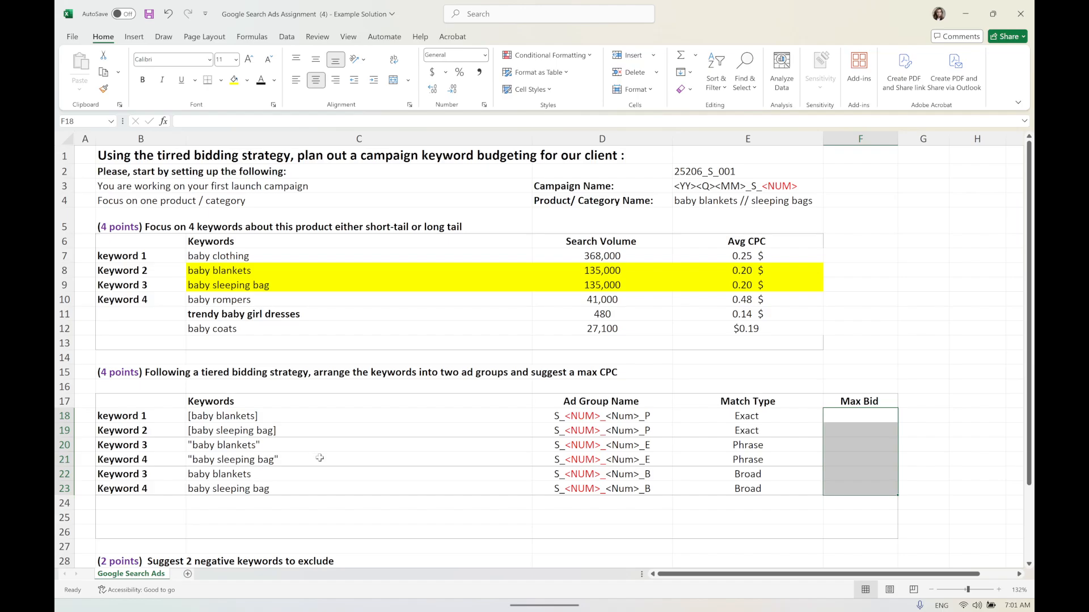
# Copy the keyword text baby coats from C12 into C18, C20 and C22 of the tiered bidding table
pyautogui.click(243, 331)
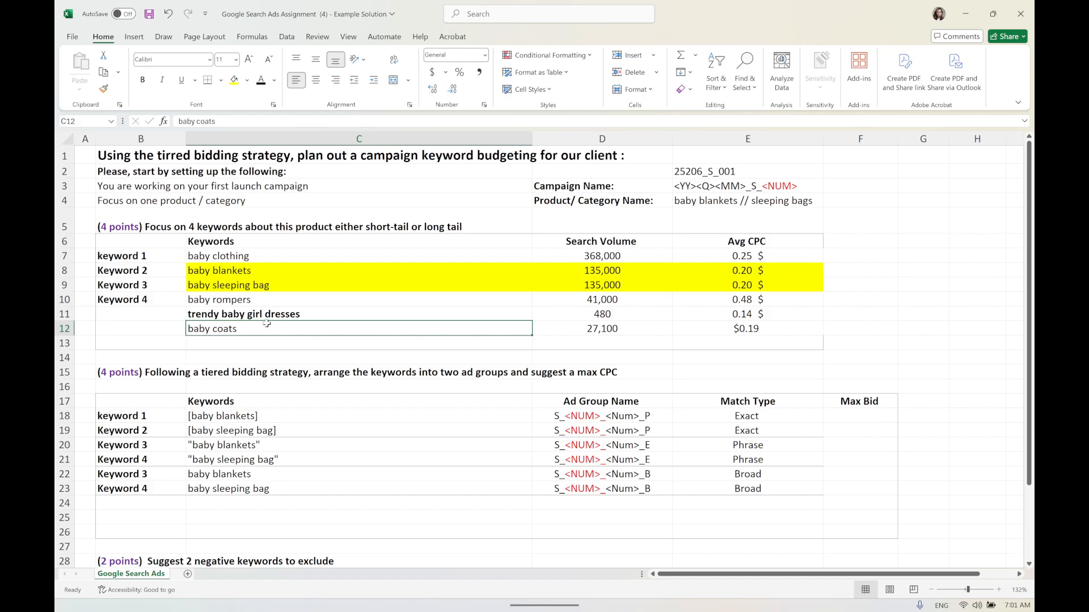
pyautogui.doubleClick(250, 331)
pyautogui.moveTo(250, 331); pyautogui.dragTo(183, 331)
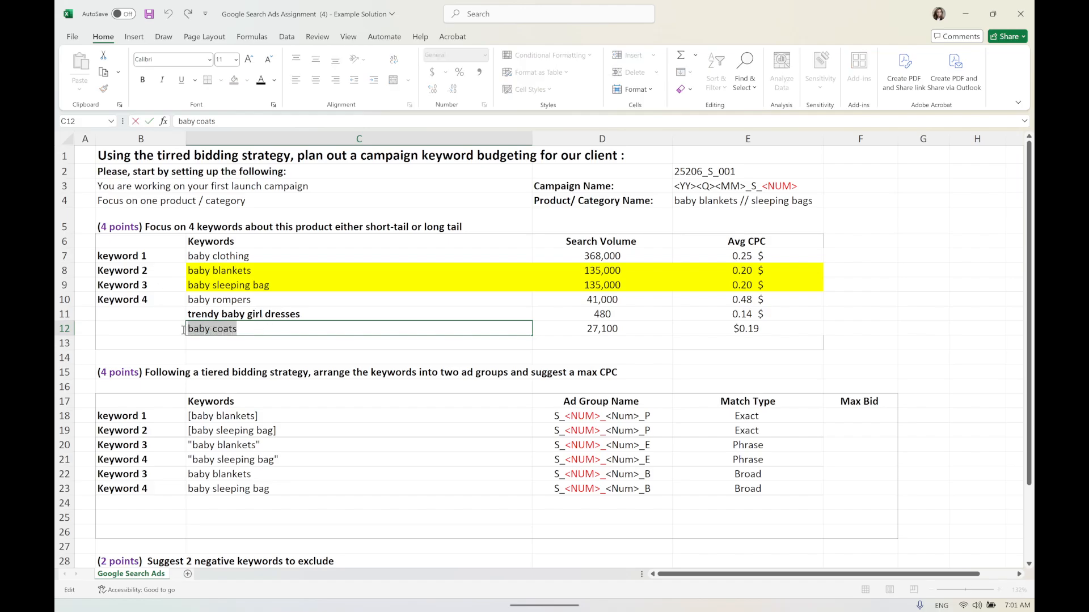
pyautogui.hotkey('ctrl', 'c')
pyautogui.click(238, 332)
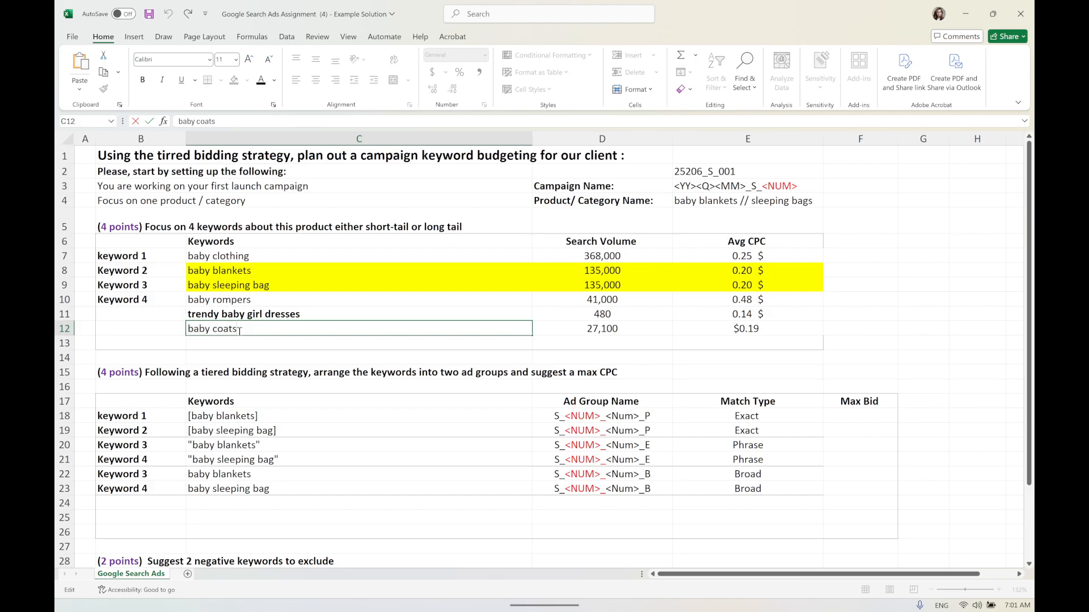
pyautogui.moveTo(238, 331); pyautogui.dragTo(187, 330)
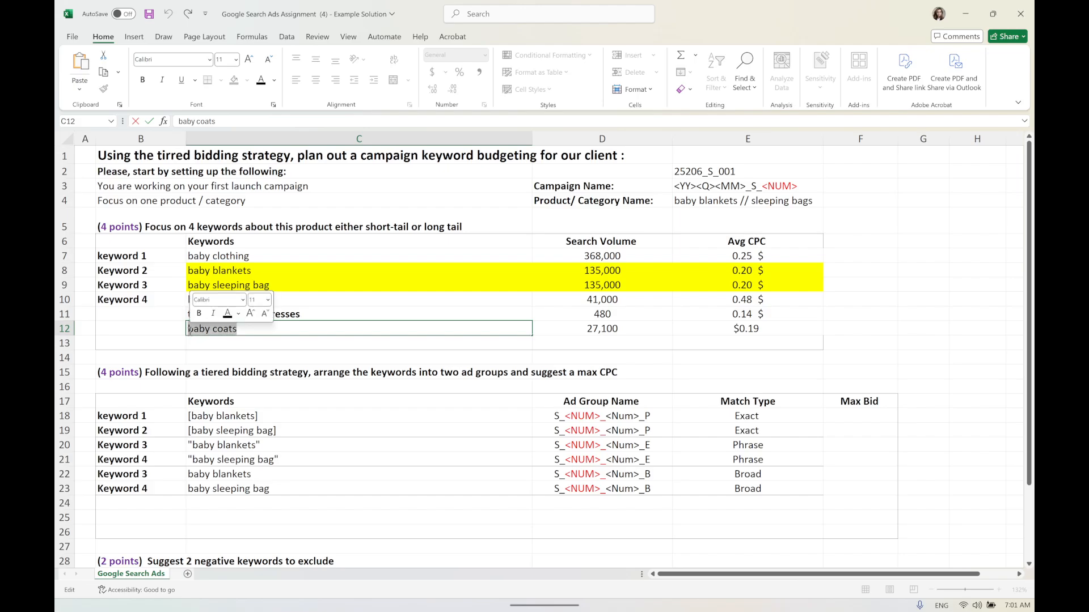
pyautogui.hotkey('ctrl', 'c')
pyautogui.click(277, 417)
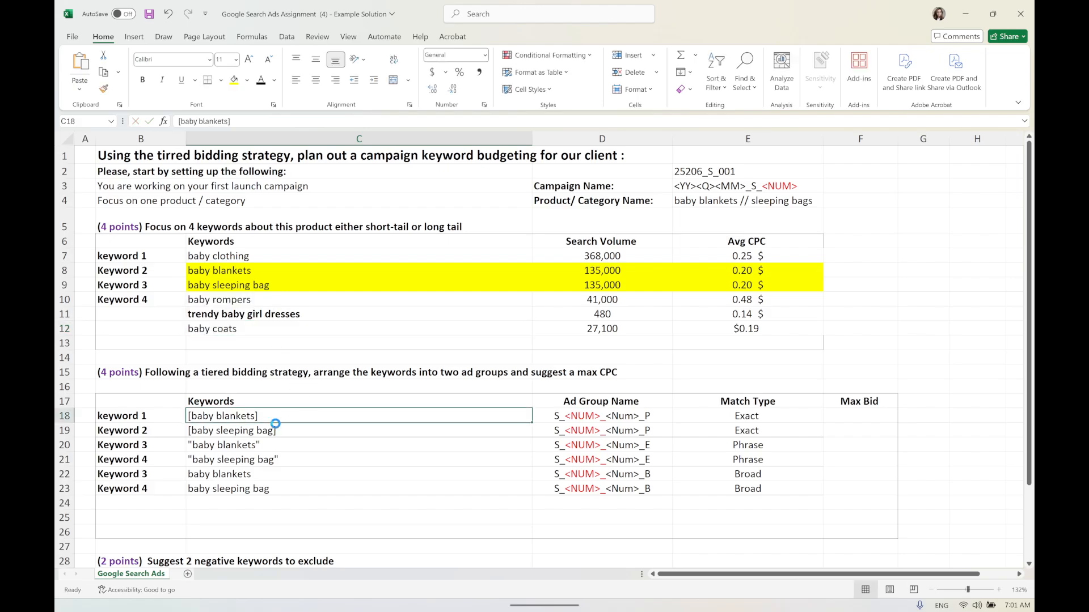
pyautogui.hotkey('ctrl', 'v')
pyautogui.click(270, 445)
pyautogui.hotkey('ctrl', 'v')
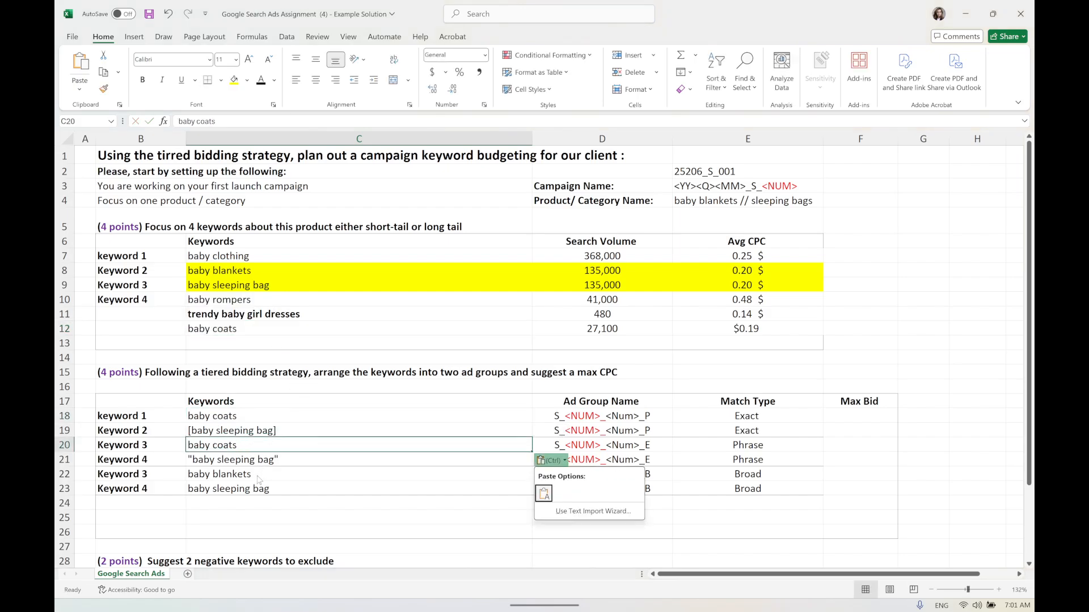
pyautogui.click(256, 474)
pyautogui.hotkey('ctrl', 'v')
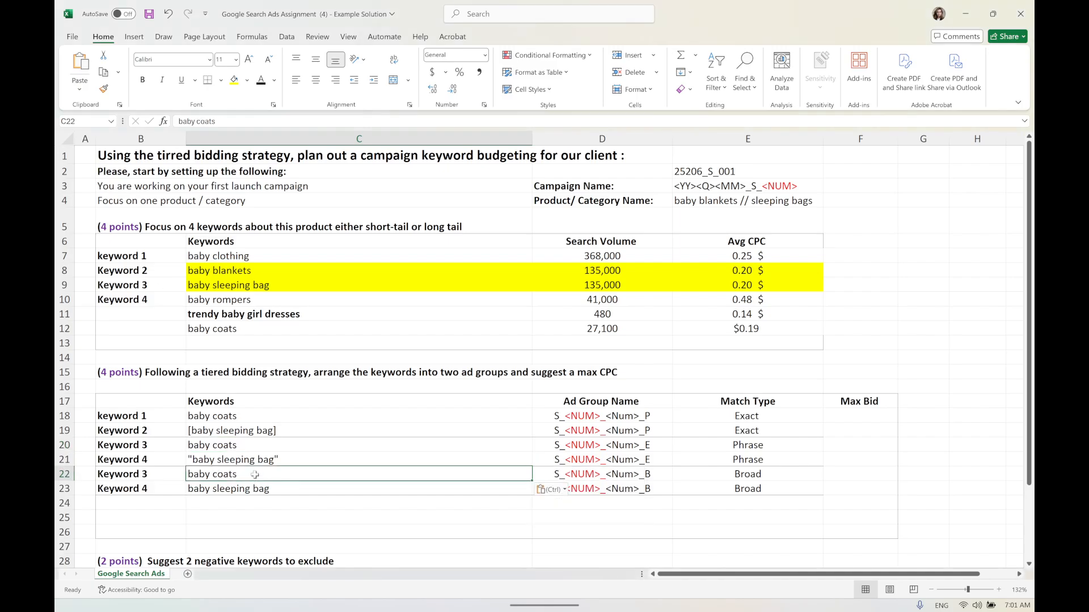
# Clear the baby sleeping bag keywords from C19, C21 and C23 of the tiered bidding table
pyautogui.click(253, 430)
pyautogui.press('Delete')
pyautogui.click(251, 459)
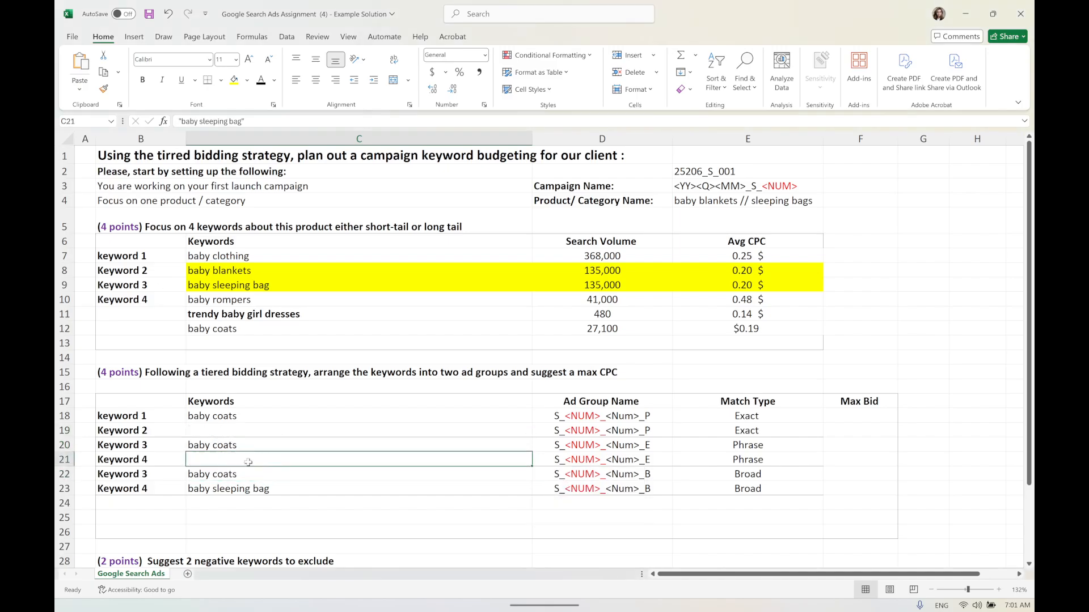
pyautogui.press('Delete')
pyautogui.press('Down')
pyautogui.press('Down')
pyautogui.press('Delete')
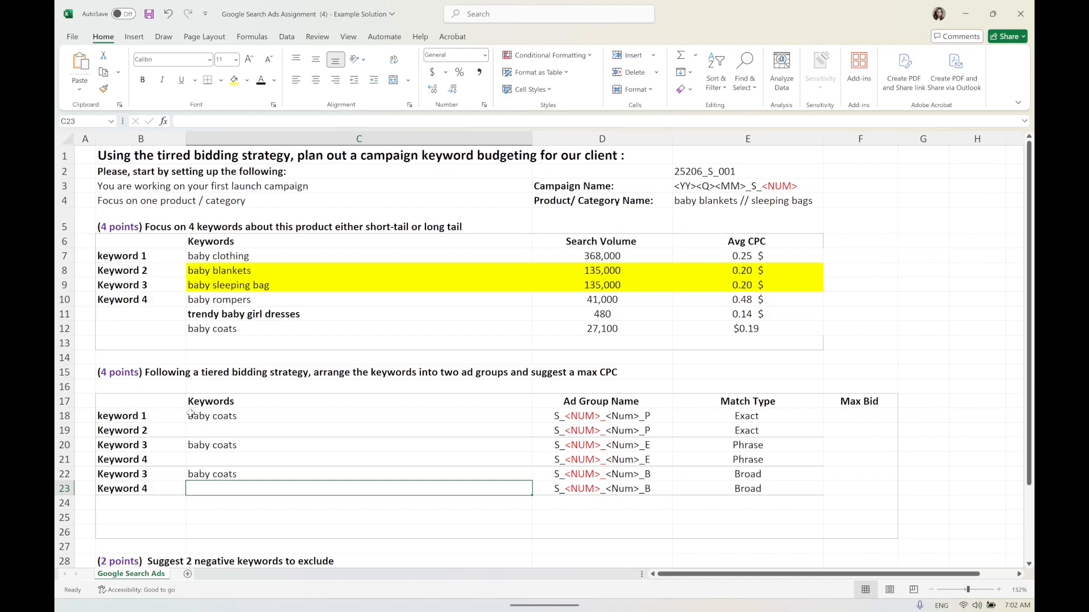
# Format the exact keyword in C18 as [baby coats] and the phrase keyword in C20 as "baby coats"
pyautogui.doubleClick(295, 417)
pyautogui.write('[')
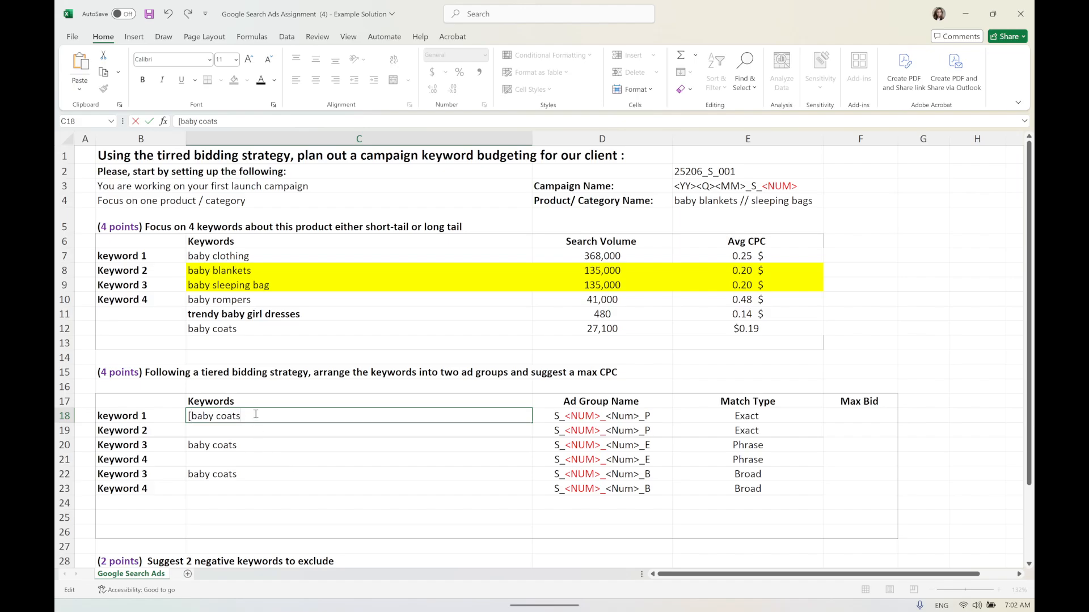
pyautogui.write(']')
pyautogui.click(191, 445)
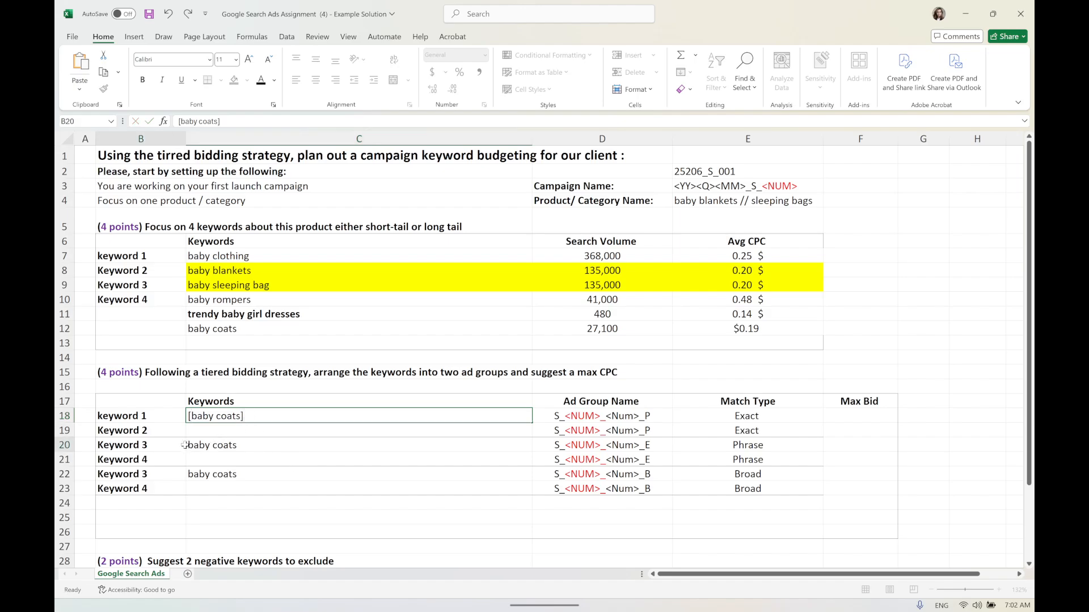
pyautogui.doubleClick(190, 445)
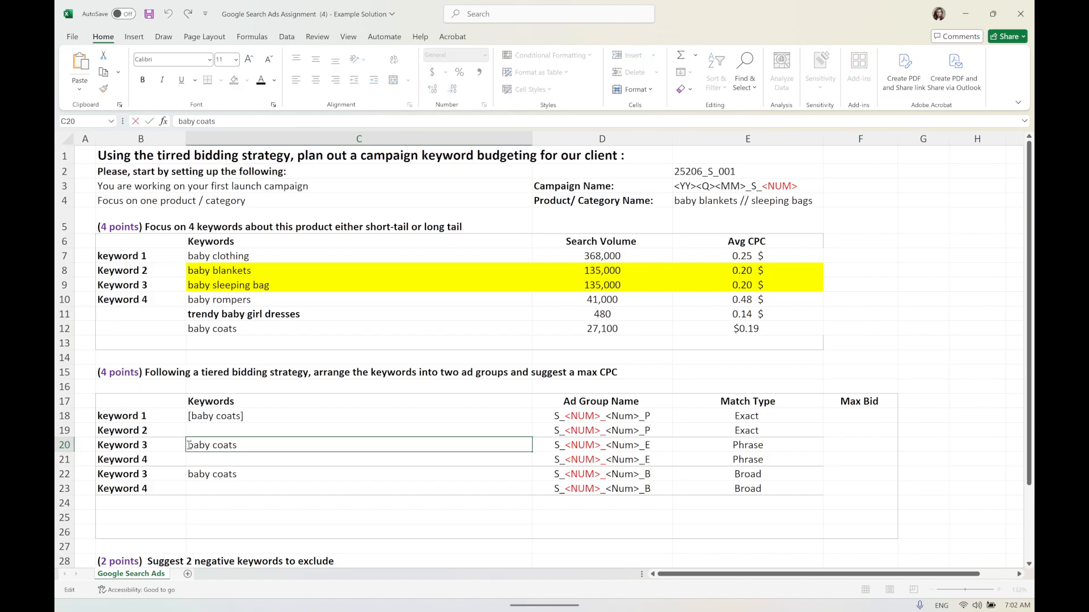
pyautogui.write('"')
pyautogui.click(237, 475)
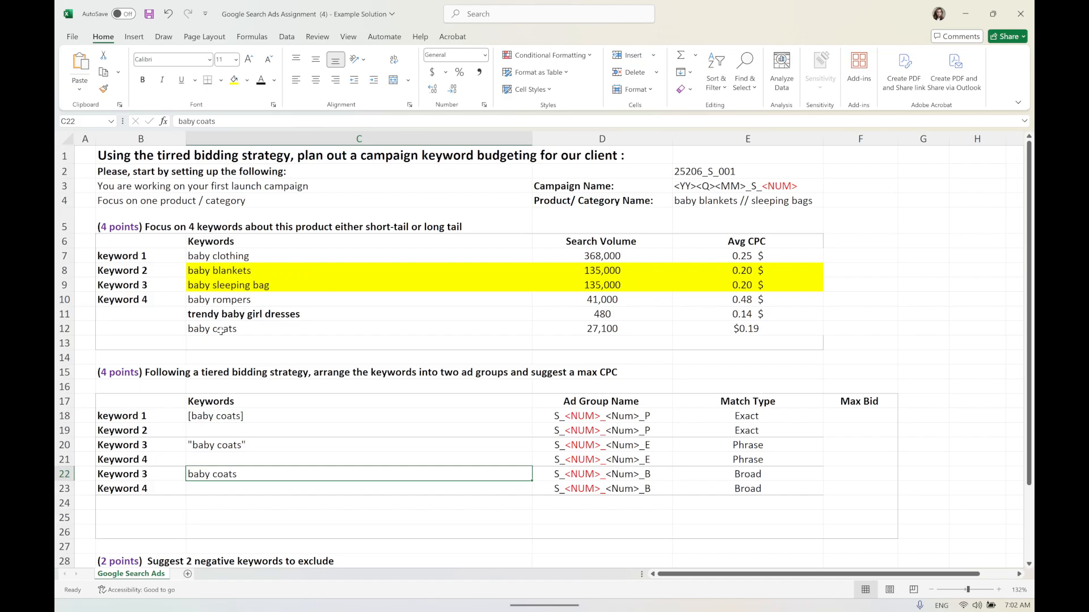
# Copy the baby rompers keyword from C10 into C19, C21 and C23 of the tiered bidding table
pyautogui.click(225, 300)
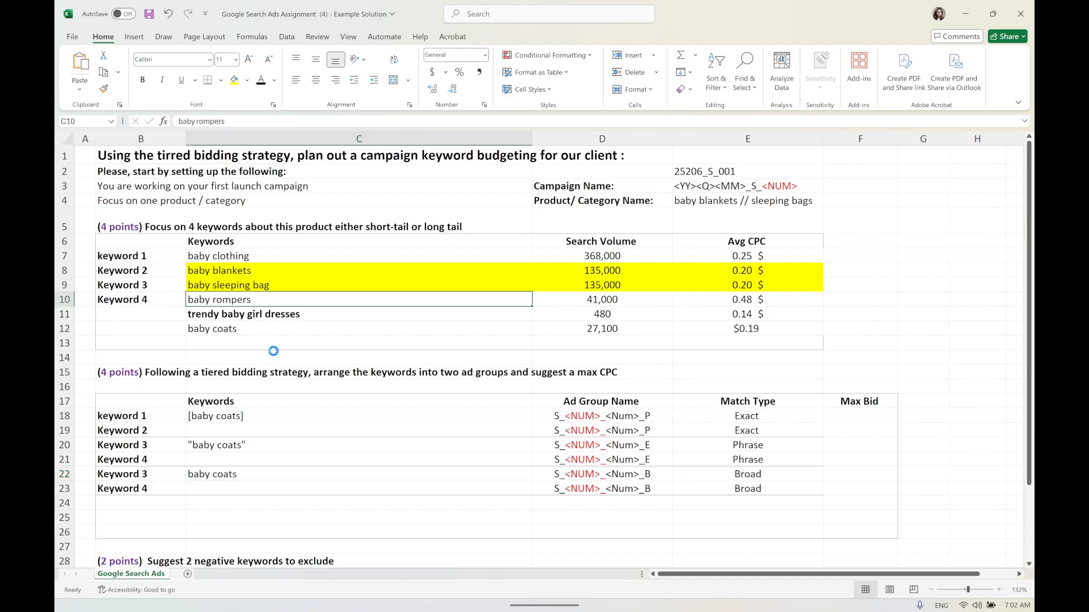
pyautogui.hotkey('ctrl', 'c')
pyautogui.click(241, 430)
pyautogui.hotkey('ctrl', 'v')
pyautogui.click(228, 460)
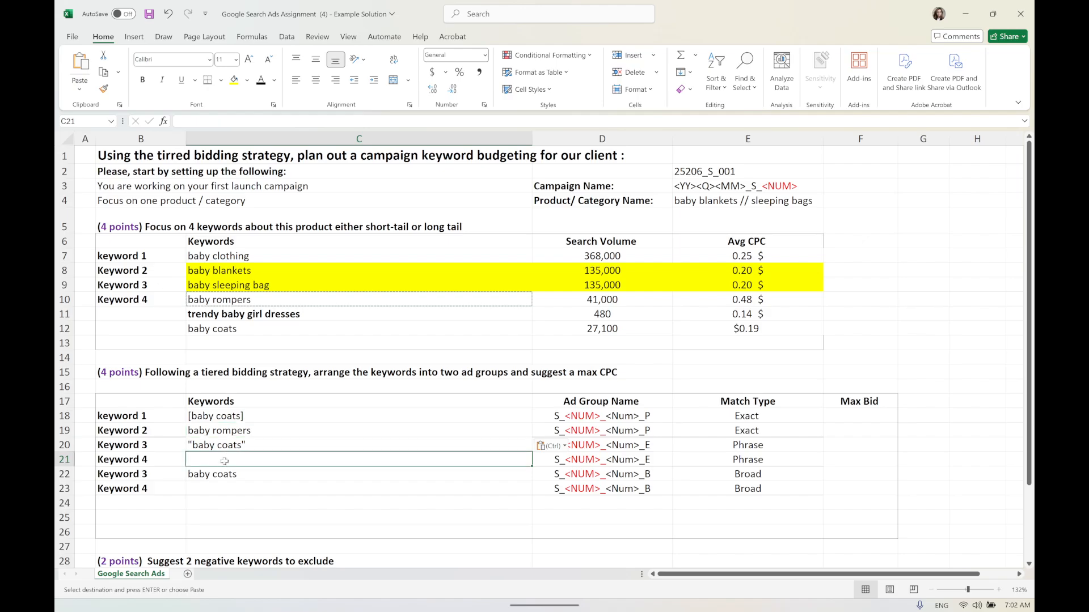
pyautogui.hotkey('ctrl', 'v')
pyautogui.click(208, 489)
pyautogui.hotkey('ctrl', 'v')
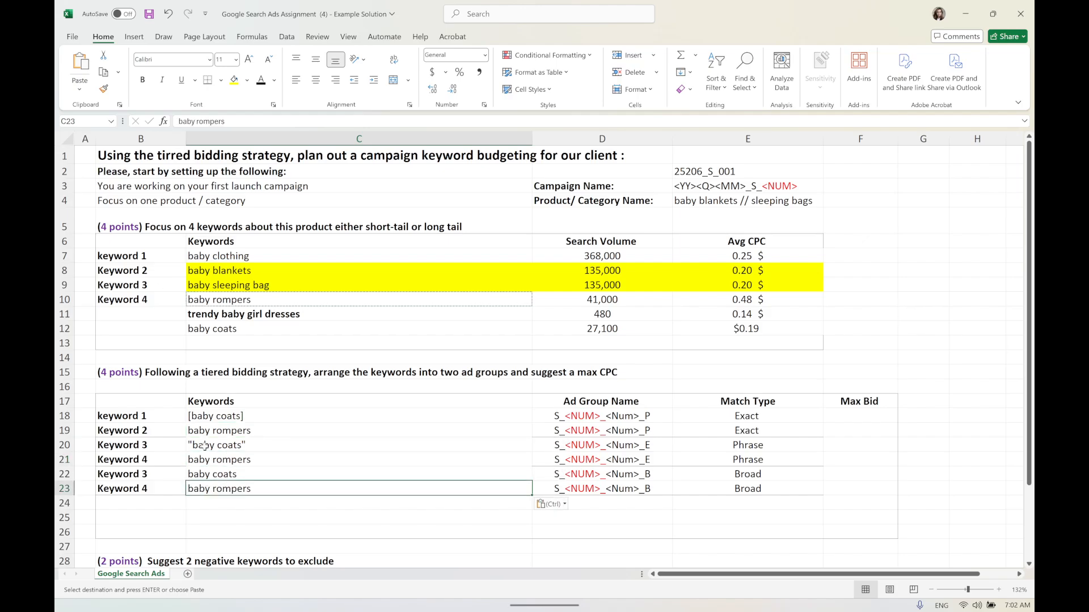
# Format the exact keyword in C19 as [baby rompers] and the phrase keyword in C21 as "baby rompers"
pyautogui.doubleClick(194, 431)
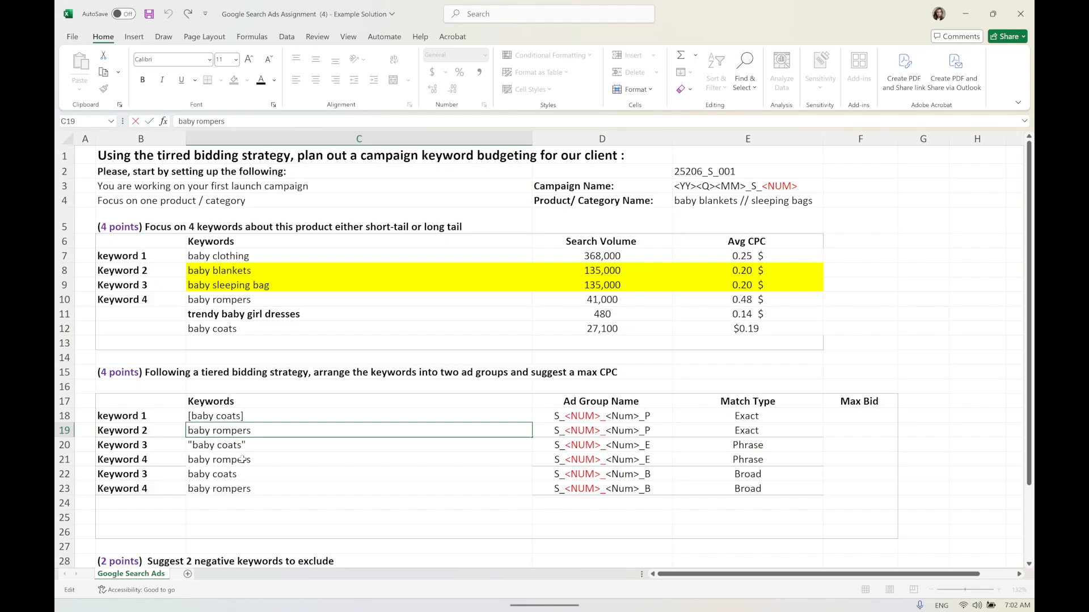
pyautogui.write("'")
pyautogui.press('BackSpace')
pyautogui.write('[')
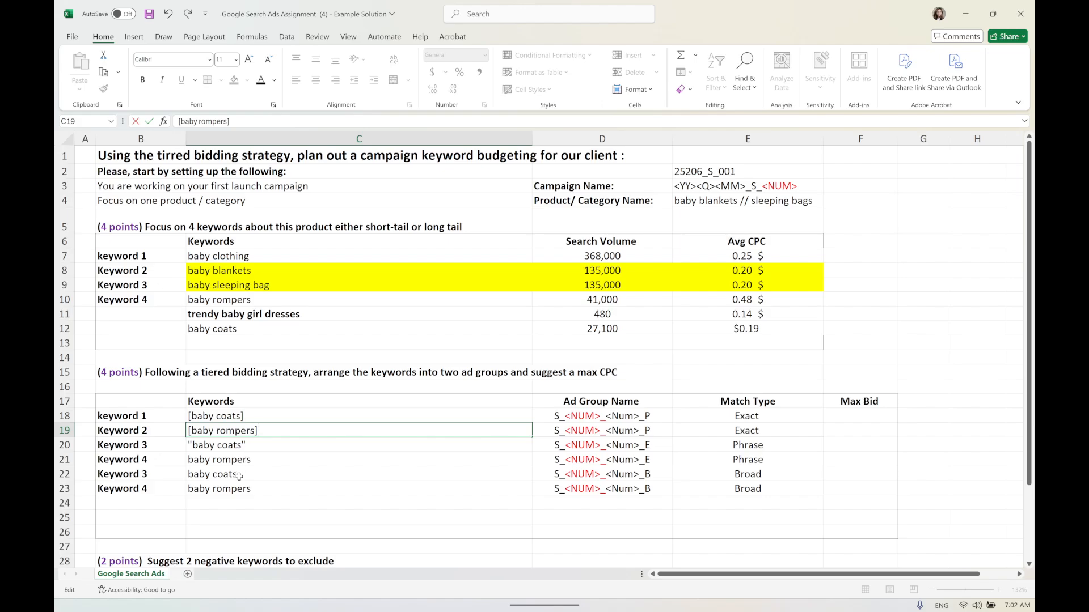
pyautogui.doubleClick(190, 461)
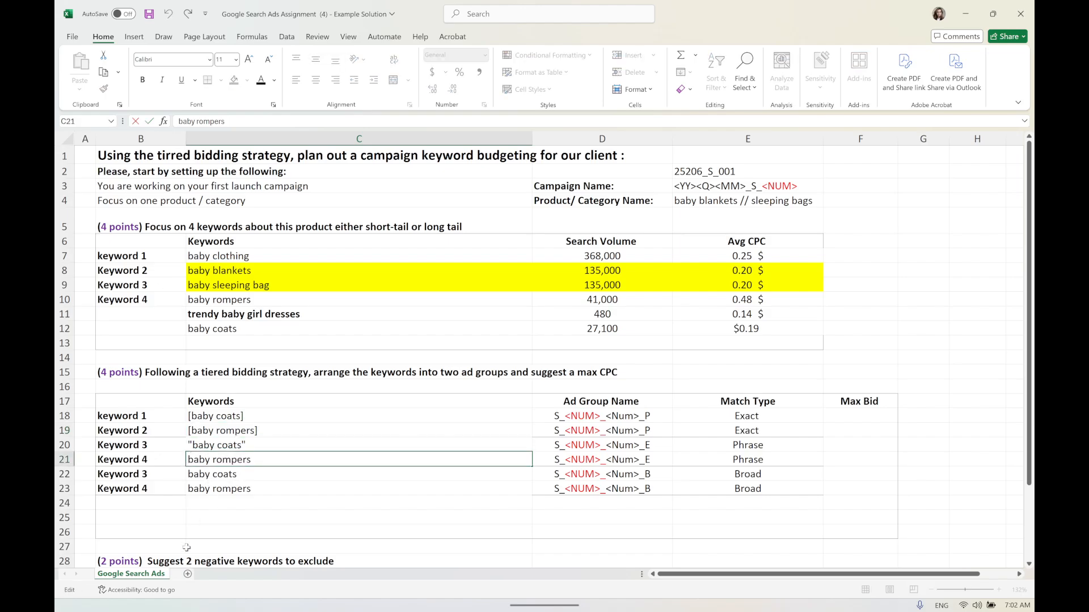
pyautogui.write('"')
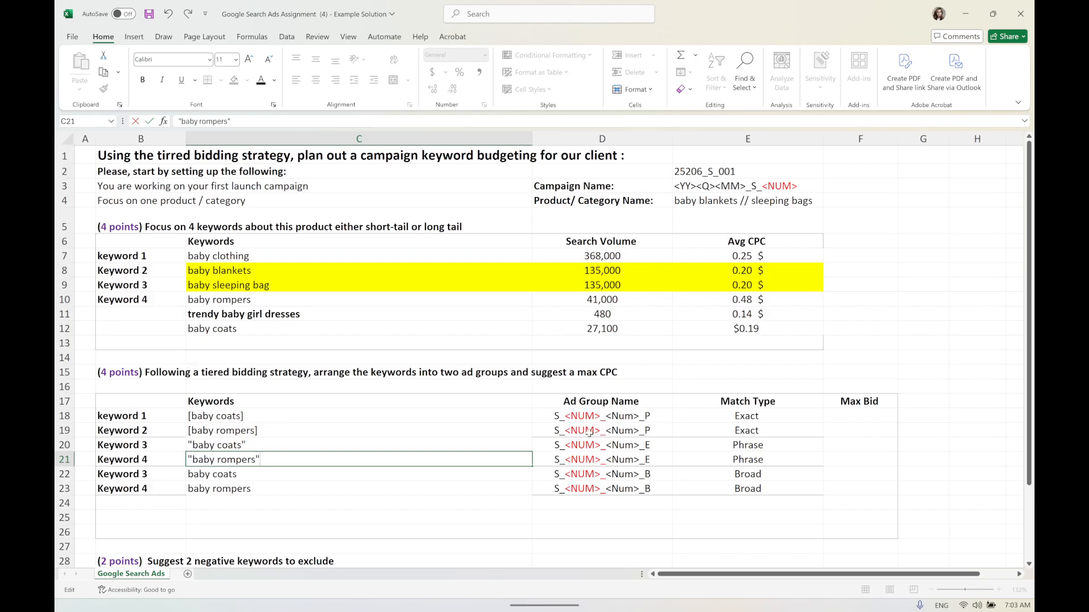
# Undo the recent keyword edits in C18:C23, keeping only baby coats in C18 and restoring the baby blankets and baby sleeping bag entries
pyautogui.click(618, 414)
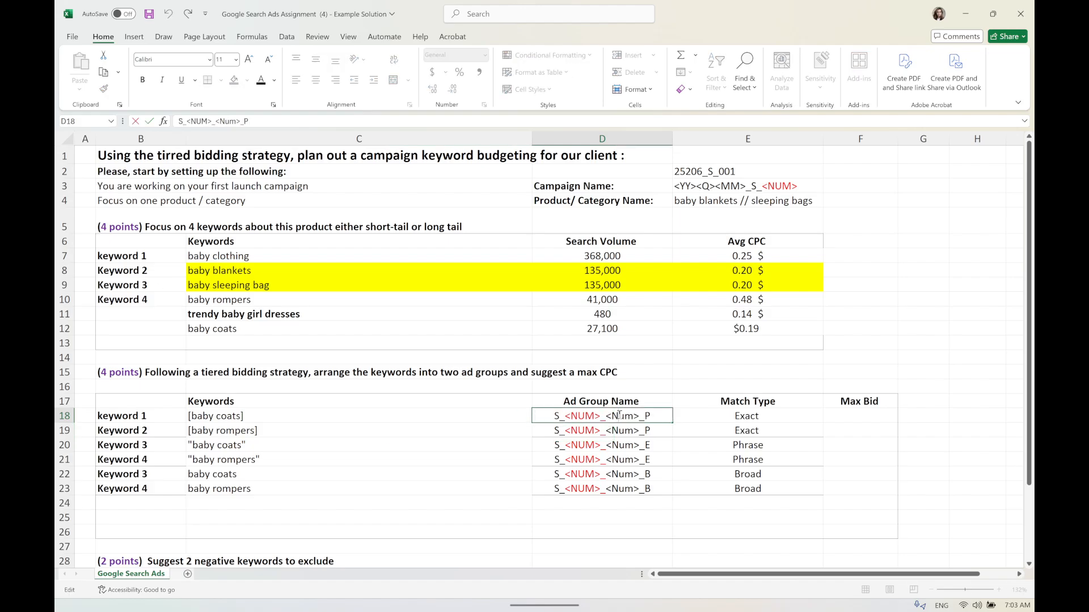
pyautogui.hotkey('ctrl', 'z')
pyautogui.hotkey('ctrl', 'z')
pyautogui.hotkey('ctrl', 'z')
pyautogui.hotkey('ctrl', 'z')
pyautogui.hotkey('ctrl', 'z')
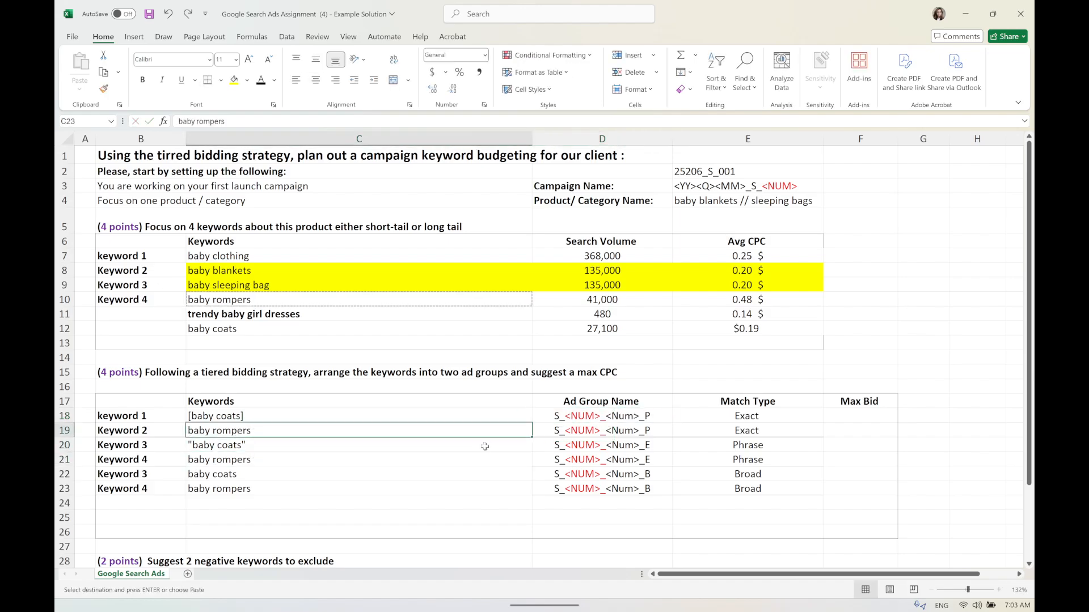
pyautogui.hotkey('ctrl', 'z')
pyautogui.hotkey('ctrl', 'z')
pyautogui.hotkey('ctrl', 'z')
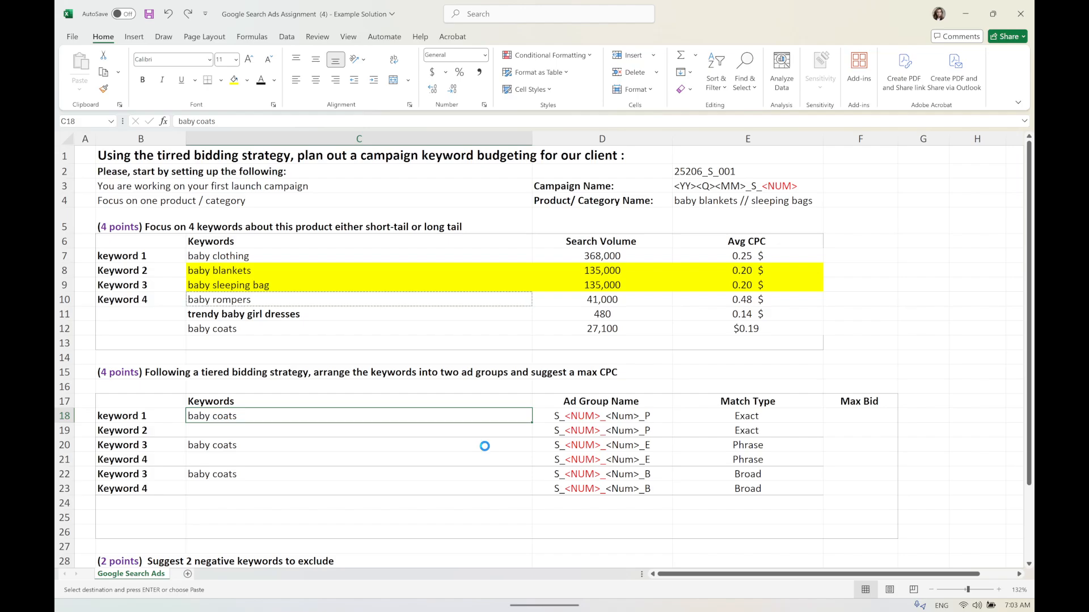
# Number the two exact-match ad groups in D18 and D19 as 001, giving S_<NUM>_<001>_P
pyautogui.doubleClick(617, 416)
pyautogui.doubleClick(617, 416)
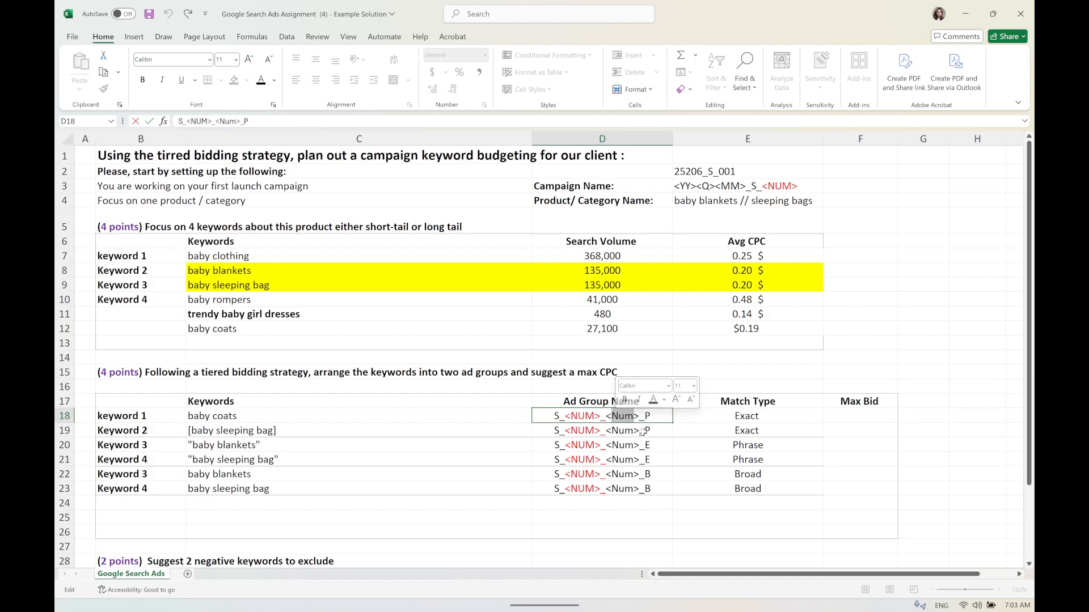
pyautogui.write('001')
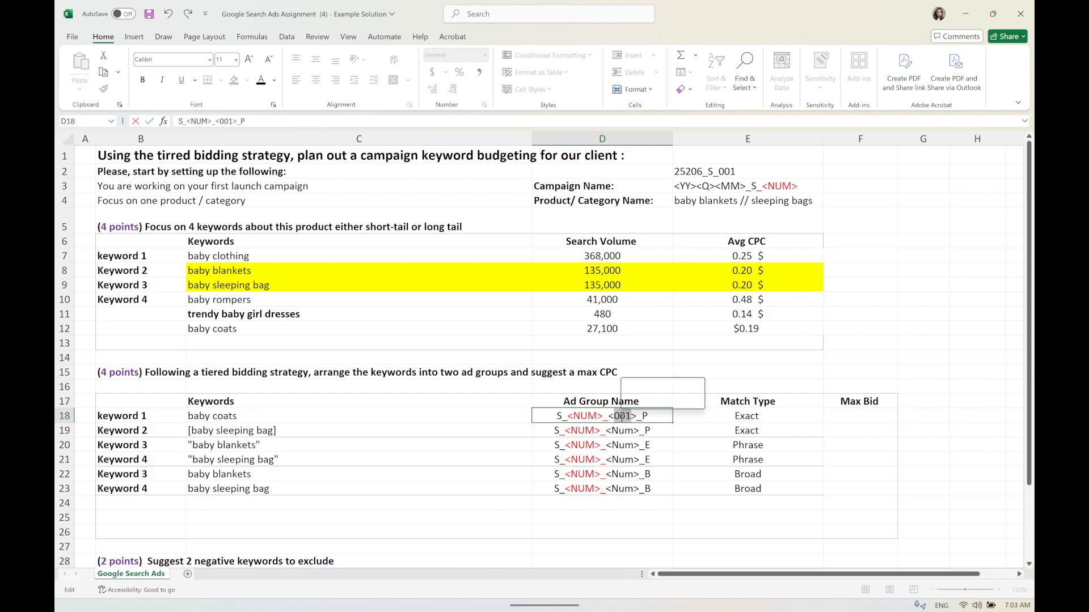
pyautogui.click(628, 431)
pyautogui.doubleClick(628, 431)
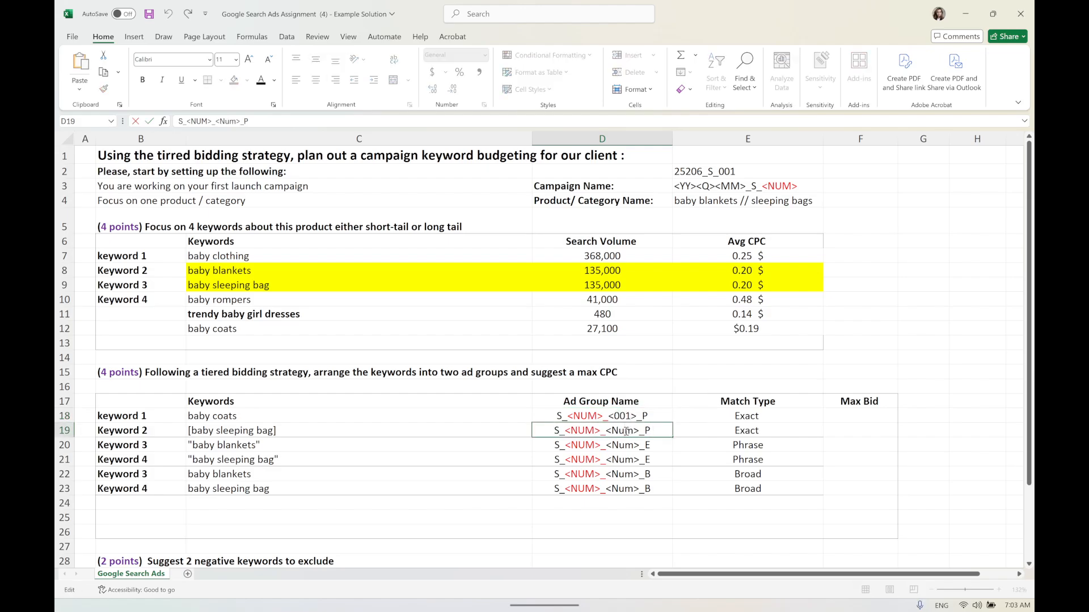
pyautogui.doubleClick(627, 431)
pyautogui.write('001')
# Number the two phrase-match ad groups in D20 and D21 as 002, giving S_<NUM>_<002>_E
pyautogui.click(626, 447)
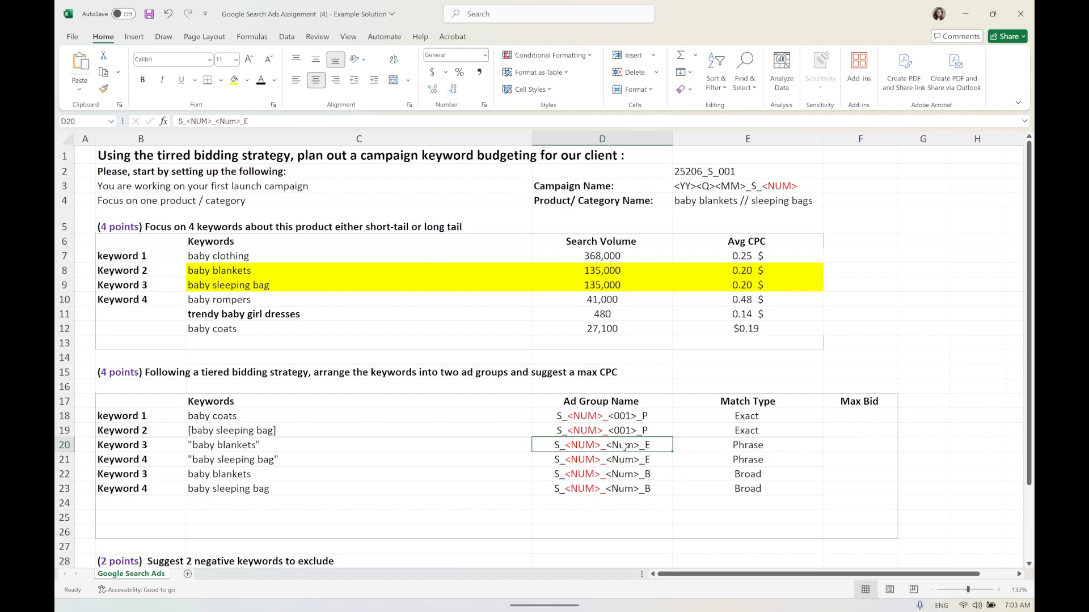
pyautogui.doubleClick(626, 447)
pyautogui.doubleClick(620, 446)
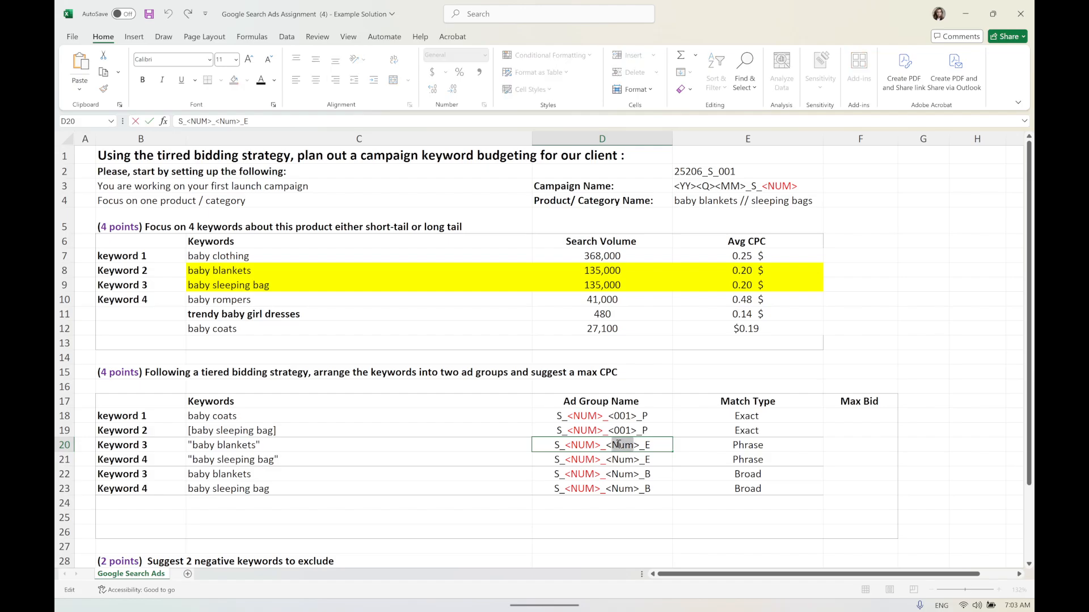
pyautogui.write('001')
pyautogui.doubleClick(627, 445)
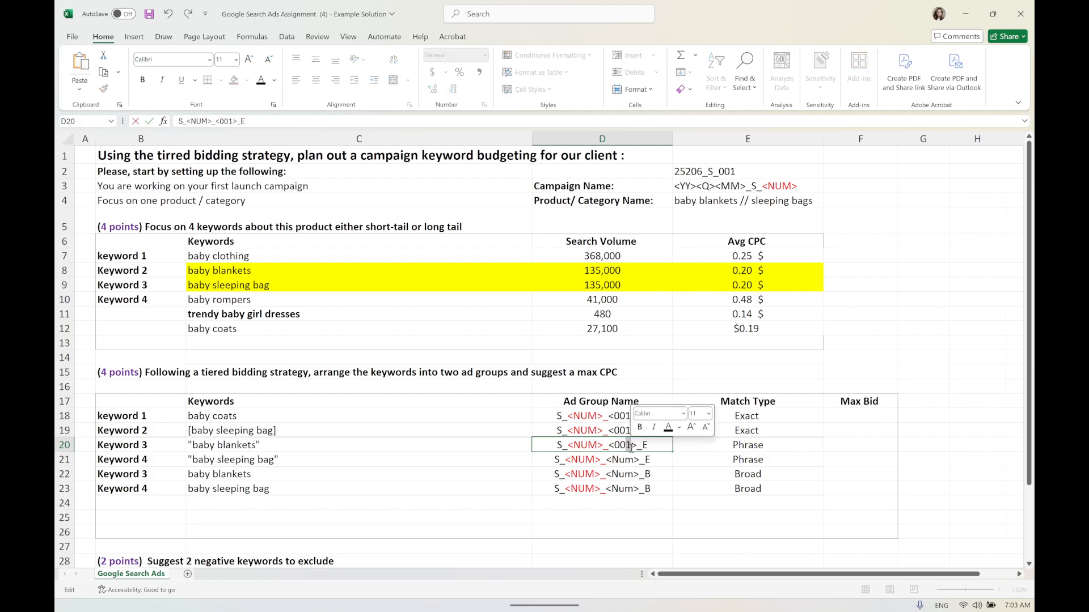
pyautogui.write('002')
pyautogui.click(626, 458)
pyautogui.doubleClick(626, 458)
pyautogui.doubleClick(625, 459)
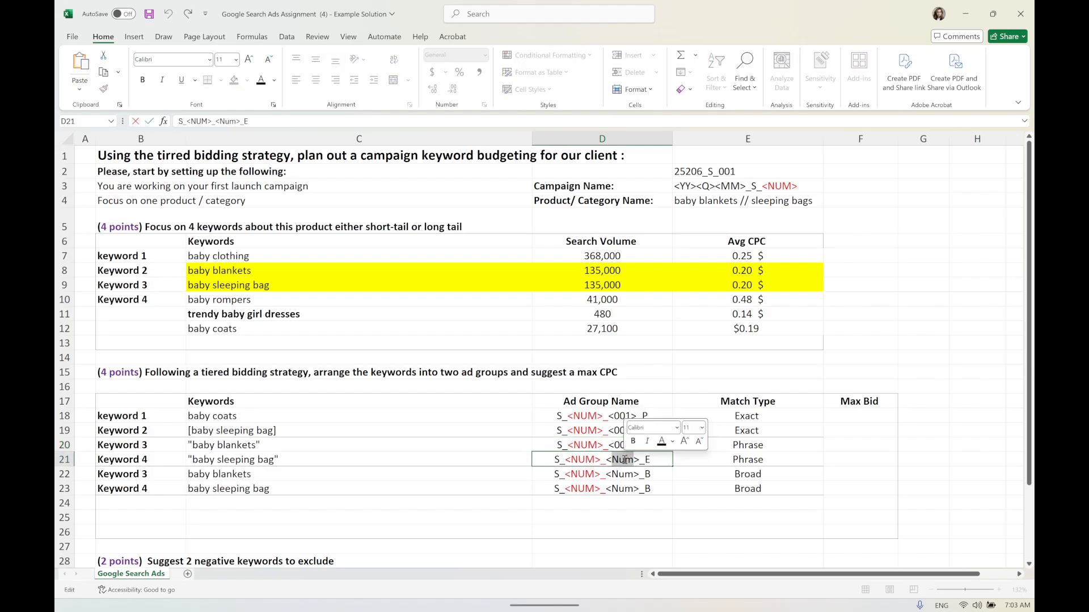
pyautogui.write('001')
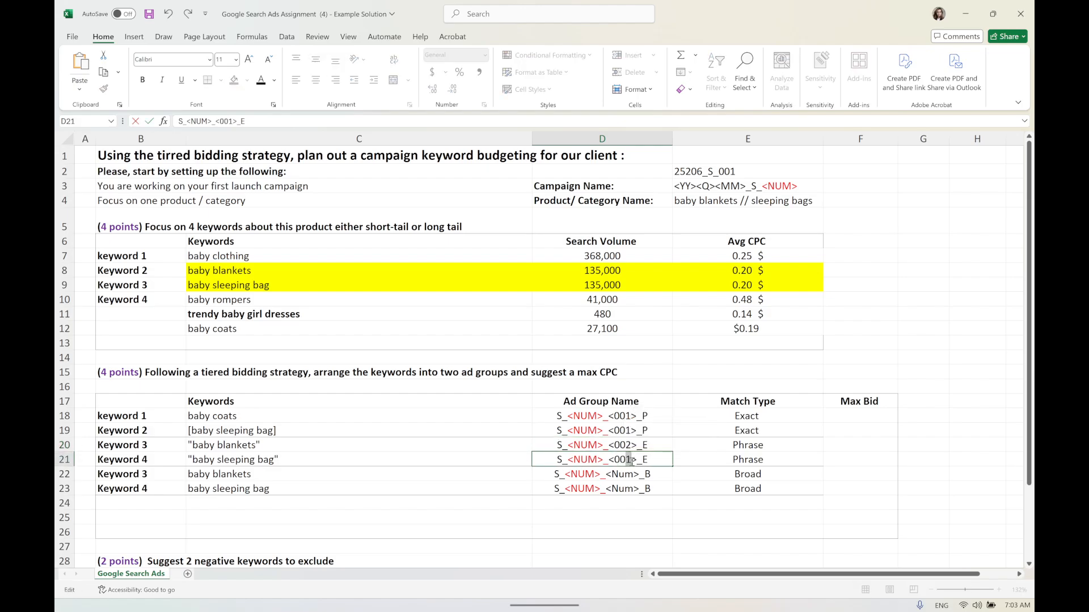
pyautogui.doubleClick(626, 459)
pyautogui.write('002')
# Number the two broad-match ad groups in D22 and D23 as 003, giving S_<NUM>_<003>_B
pyautogui.click(622, 473)
pyautogui.doubleClick(621, 473)
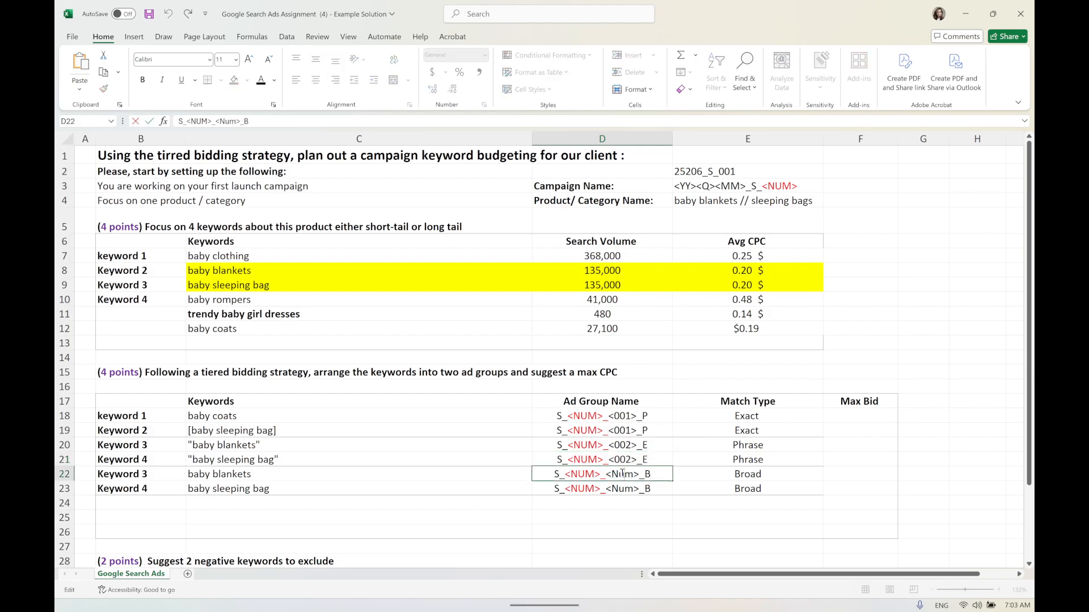
pyautogui.doubleClick(624, 473)
pyautogui.write('001')
pyautogui.doubleClick(628, 473)
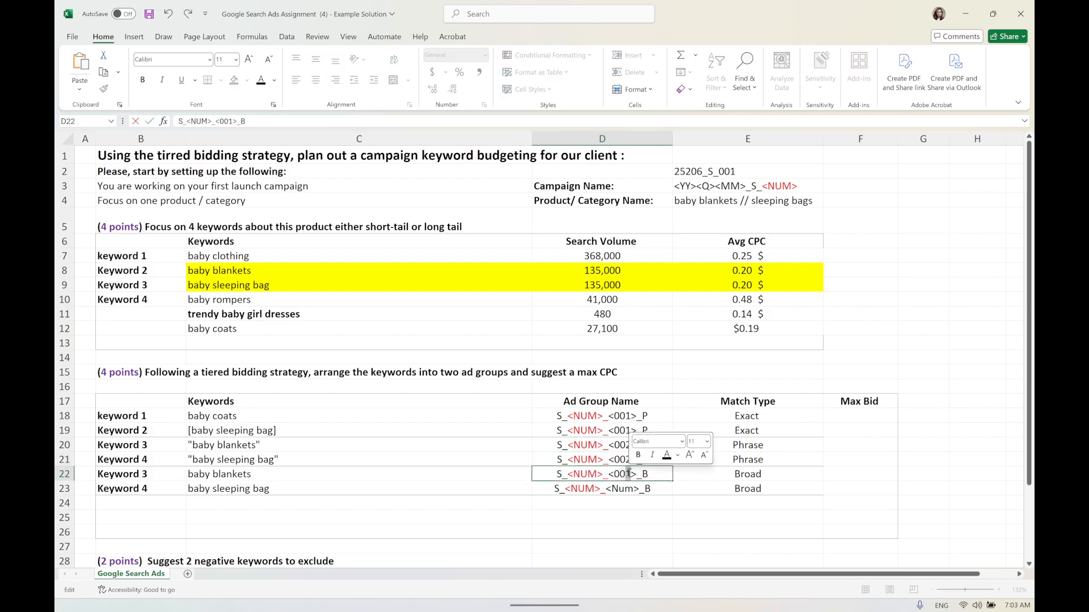
pyautogui.write('003')
pyautogui.doubleClick(622, 474)
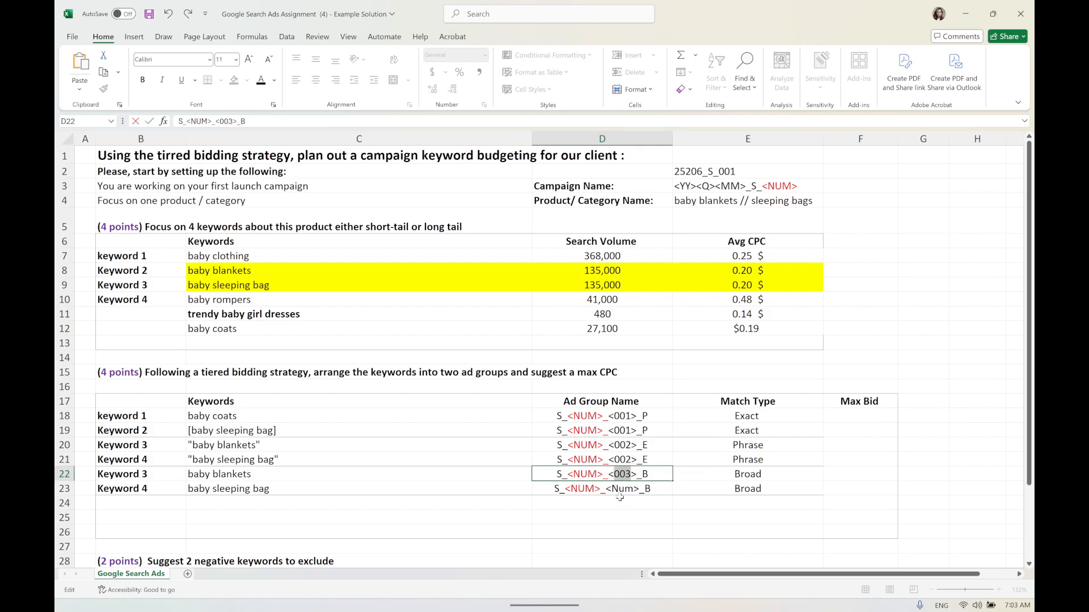
pyautogui.doubleClick(619, 490)
pyautogui.doubleClick(620, 490)
pyautogui.write('003')
pyautogui.press('Return')
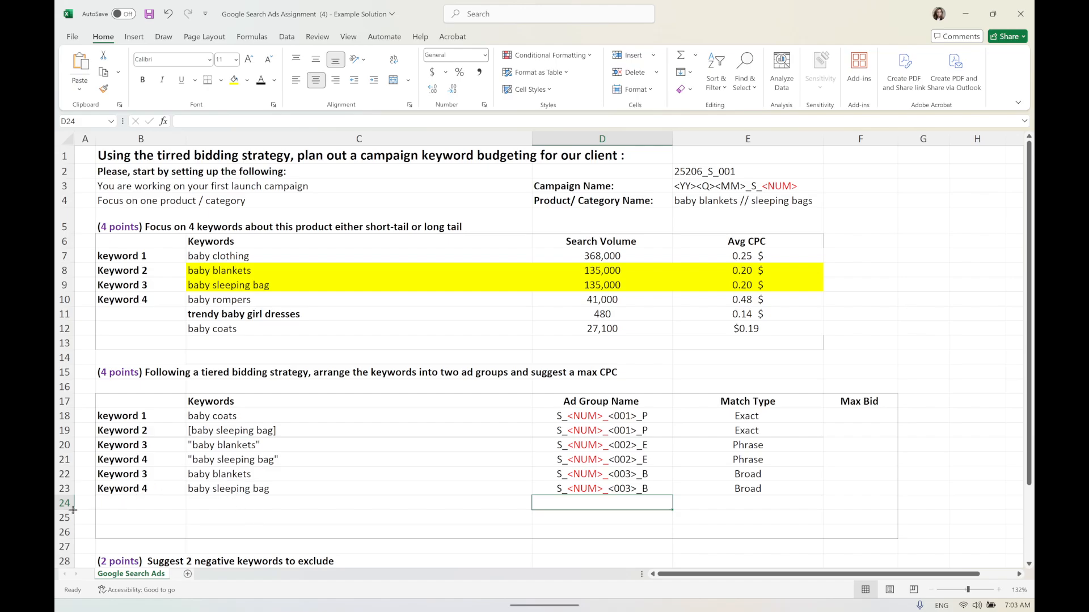
# Insert four blank rows at row 24 twice to extend the tiered bidding table
pyautogui.moveTo(67, 508); pyautogui.dragTo(67, 548)
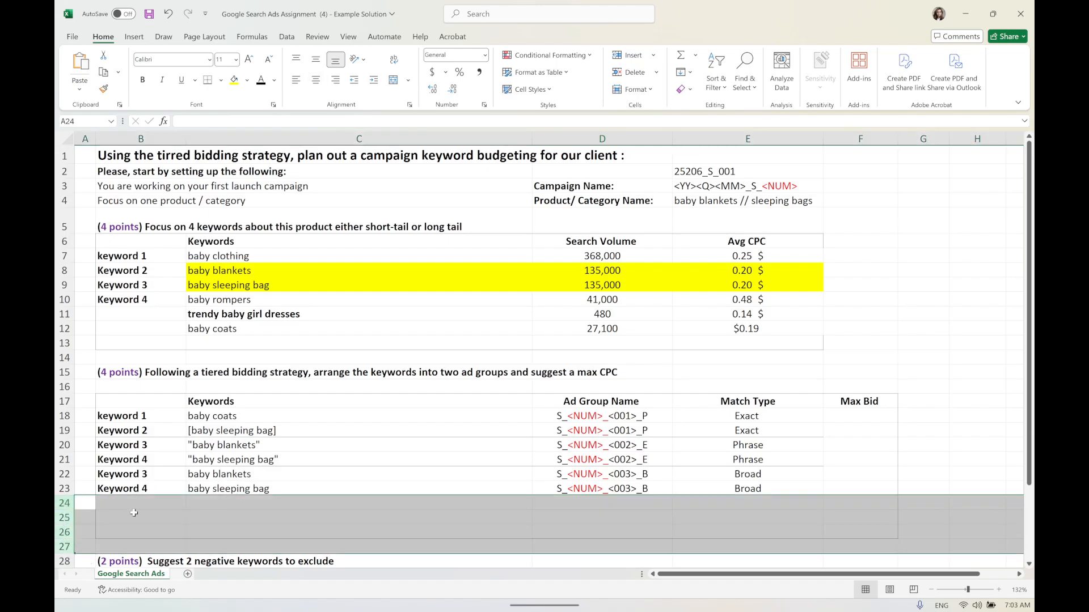
pyautogui.rightClick(137, 512)
pyautogui.click(169, 399)
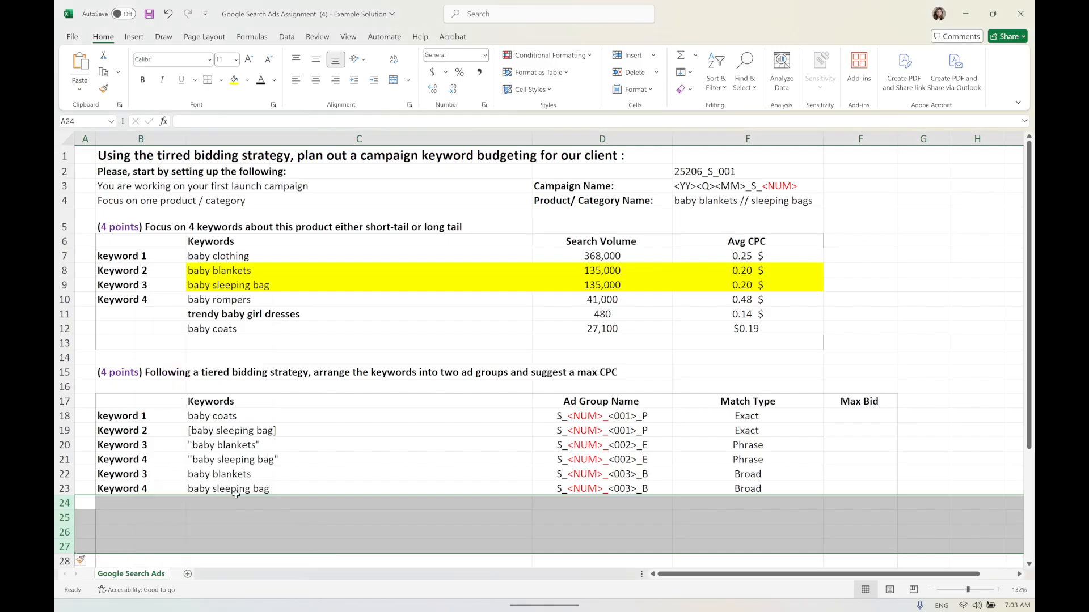
pyautogui.rightClick(241, 522)
pyautogui.click(271, 409)
pyautogui.scroll(-1, 661, 377)
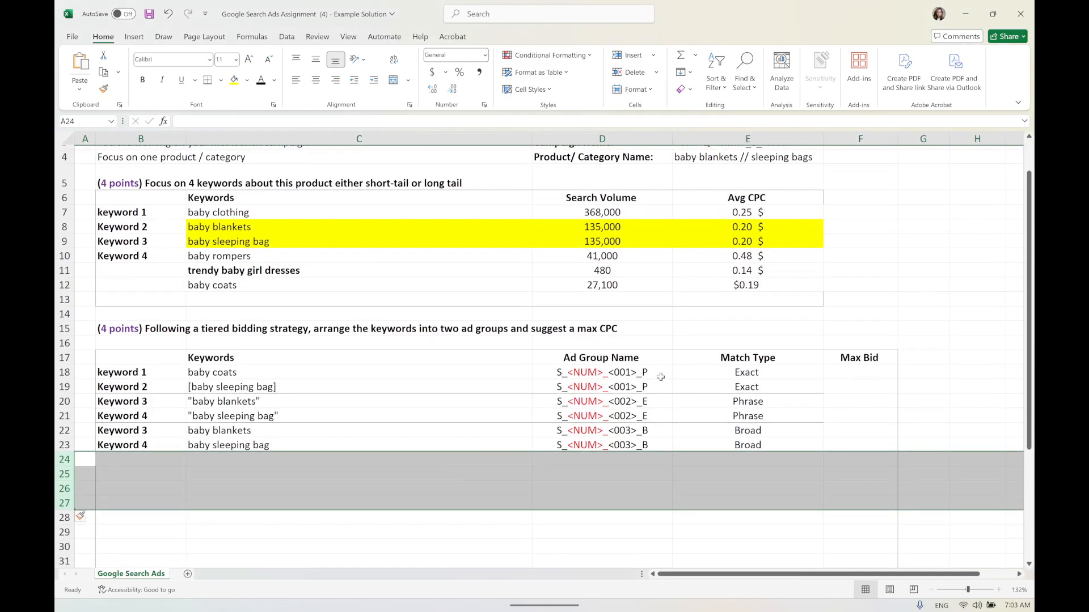
# Copy the ad group name from D23 into D24 and change its number to 004
pyautogui.click(639, 446)
pyautogui.hotkey('ctrl', 'c')
pyautogui.click(631, 460)
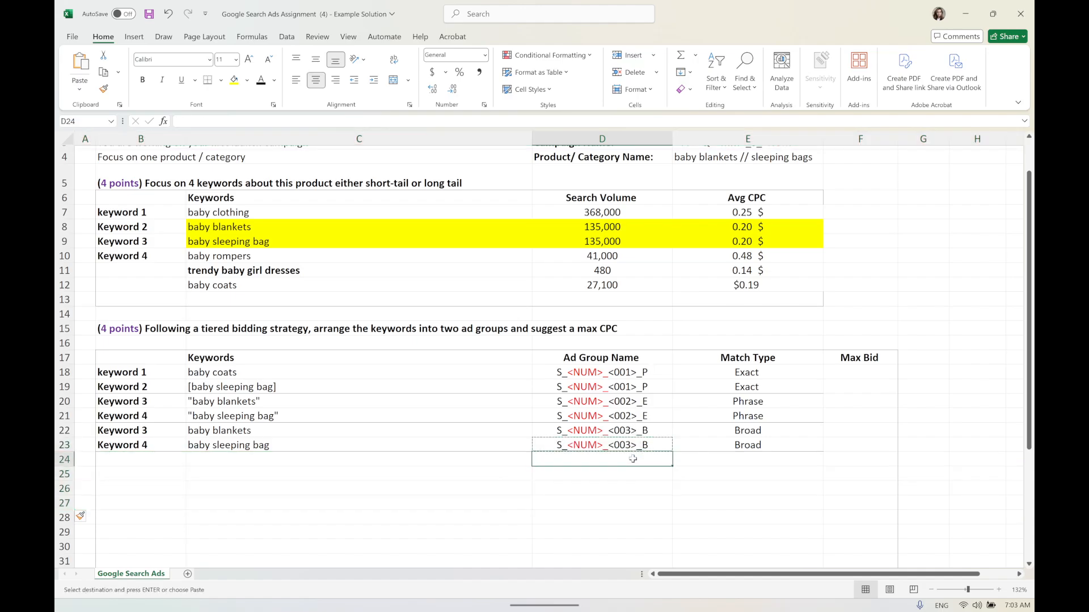
pyautogui.hotkey('ctrl', 'v')
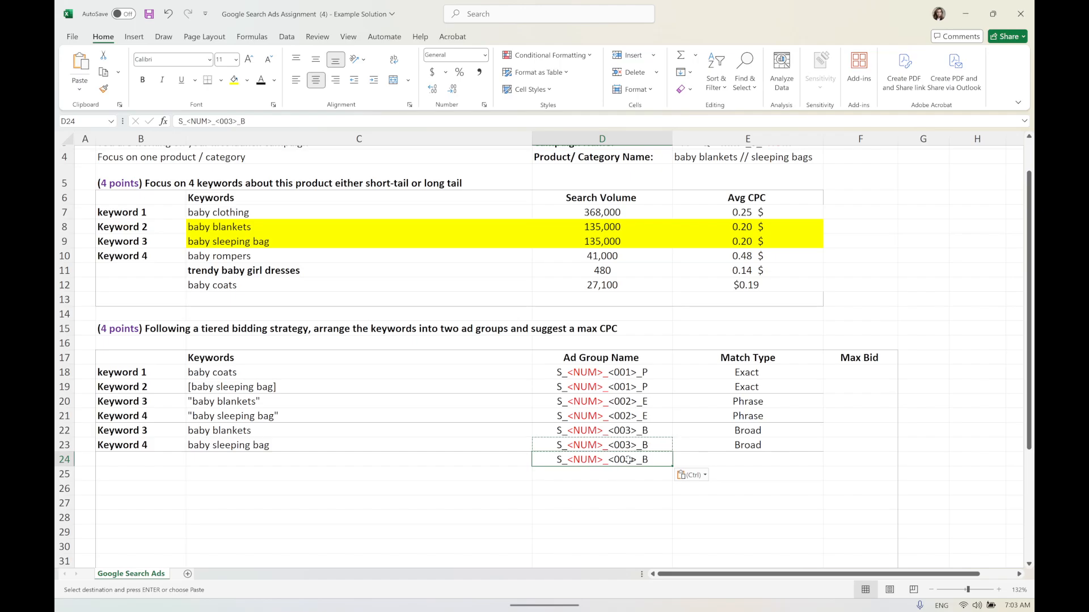
pyautogui.doubleClick(628, 461)
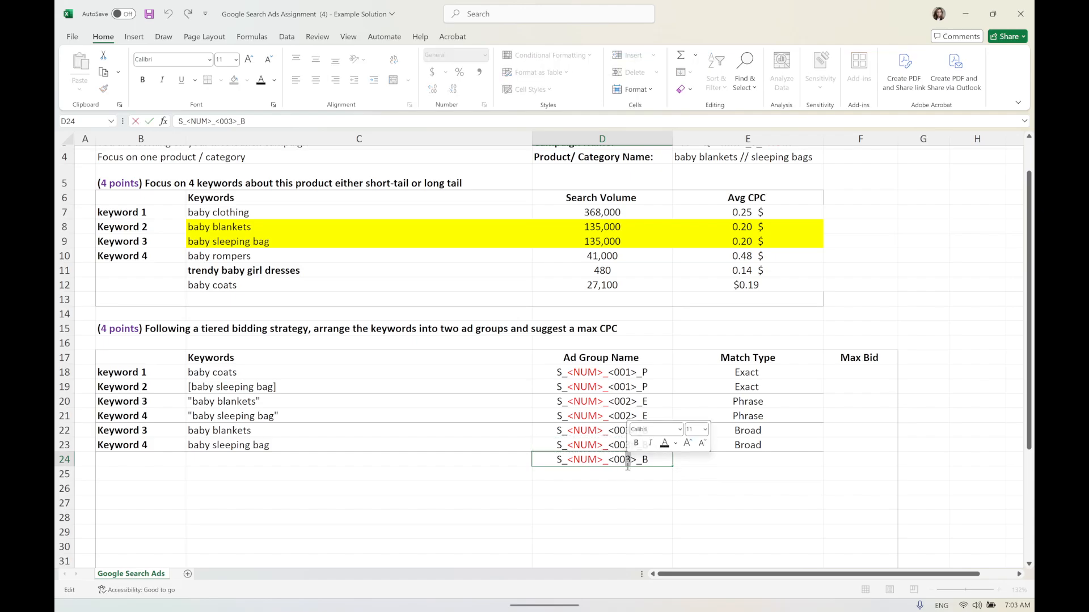
pyautogui.write('4')
# Try extending the 004 ad group name into D25 and clear the copied cell
pyautogui.moveTo(675, 467); pyautogui.dragTo(674, 481)
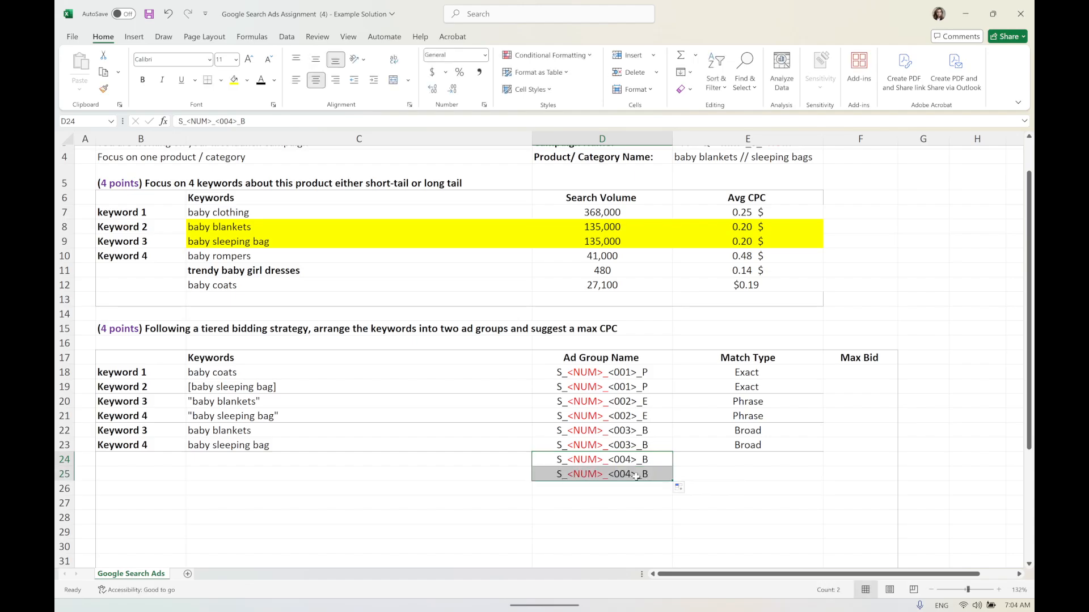
pyautogui.click(630, 474)
pyautogui.press('Delete')
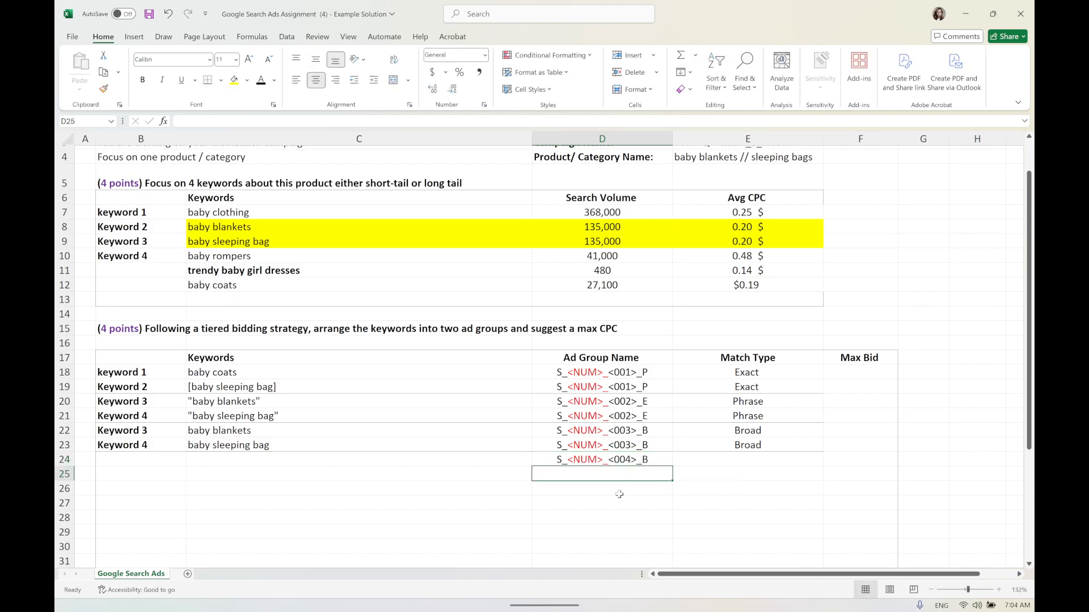
# Copy the baby coats keyword from C12 into C24 of the tiered bidding table
pyautogui.click(225, 288)
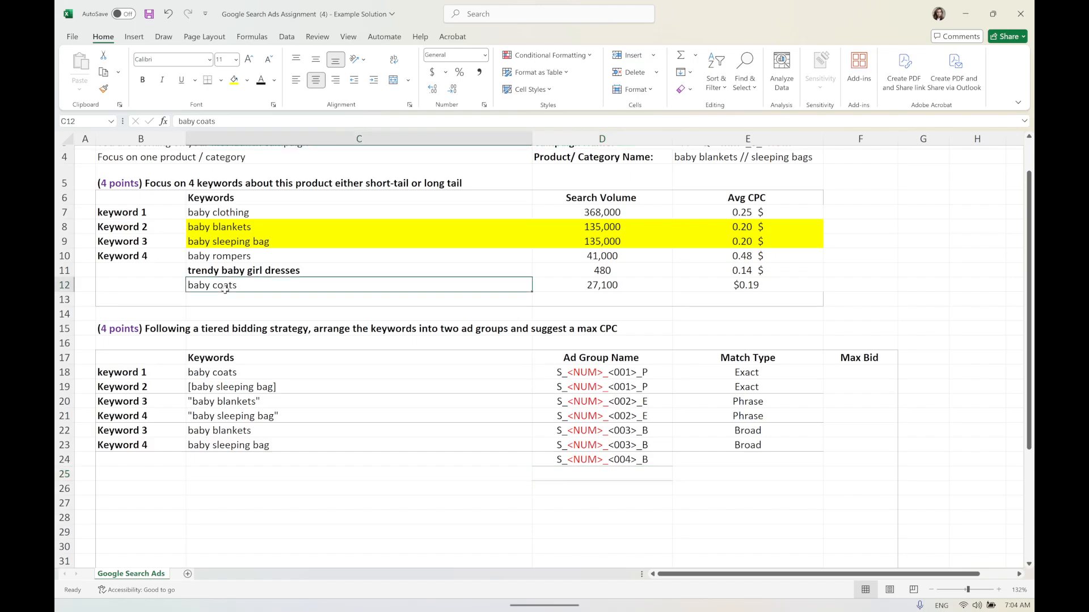
pyautogui.moveTo(226, 288); pyautogui.dragTo(718, 288)
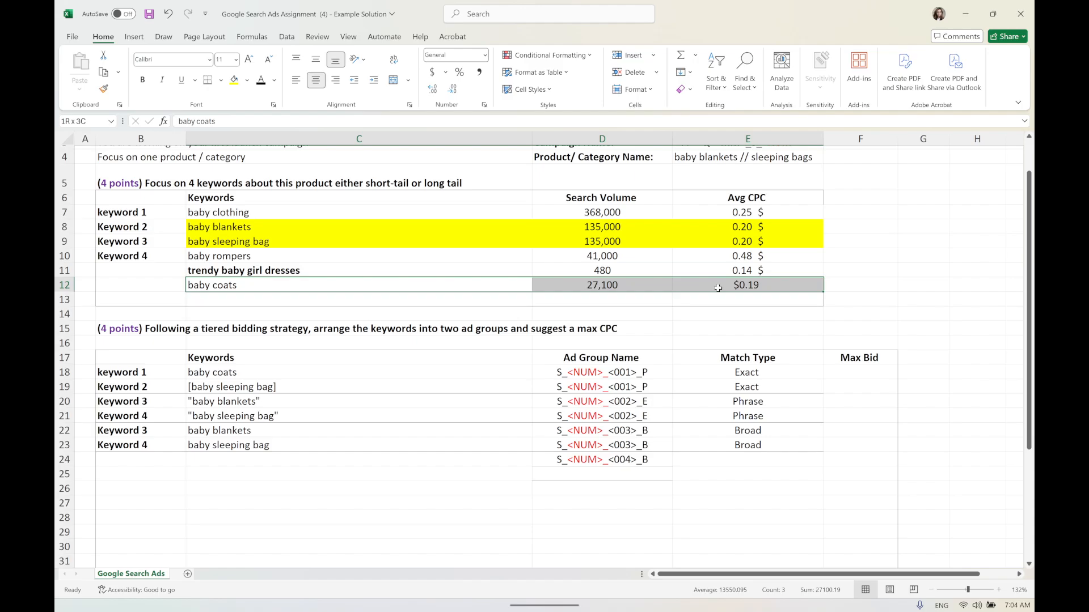
pyautogui.hotkey('ctrl', 'c')
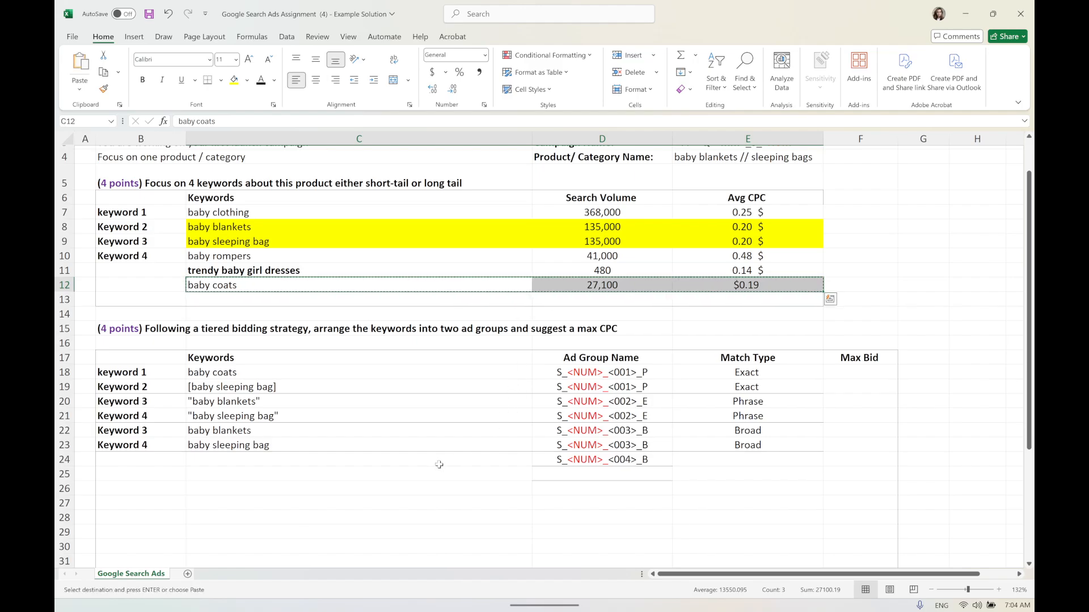
pyautogui.click(320, 285)
pyautogui.doubleClick(319, 286)
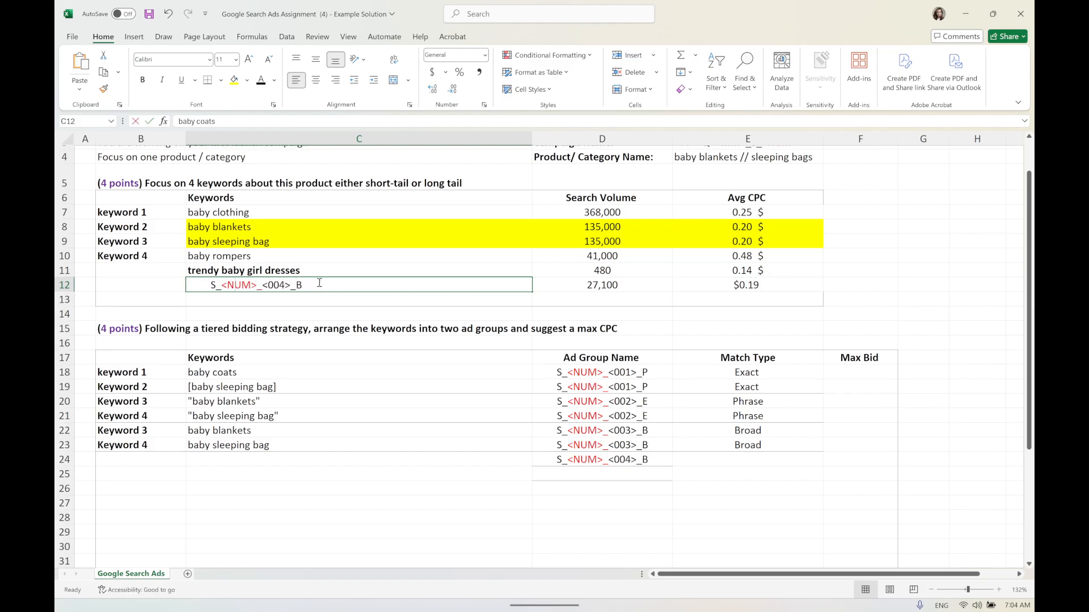
pyautogui.press('Escape')
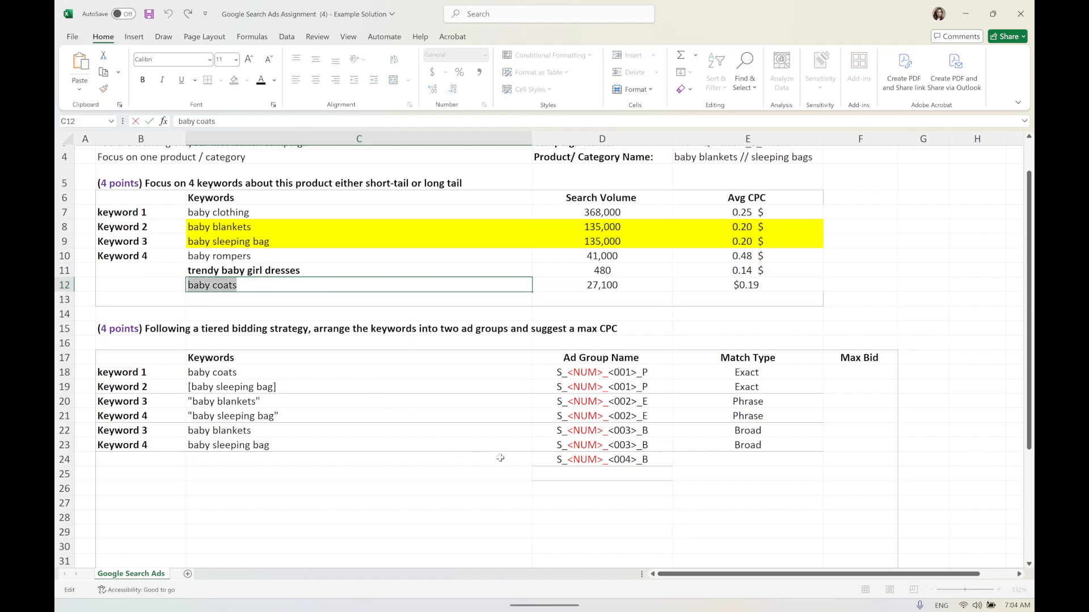
pyautogui.click(443, 458)
pyautogui.hotkey('ctrl', 'v')
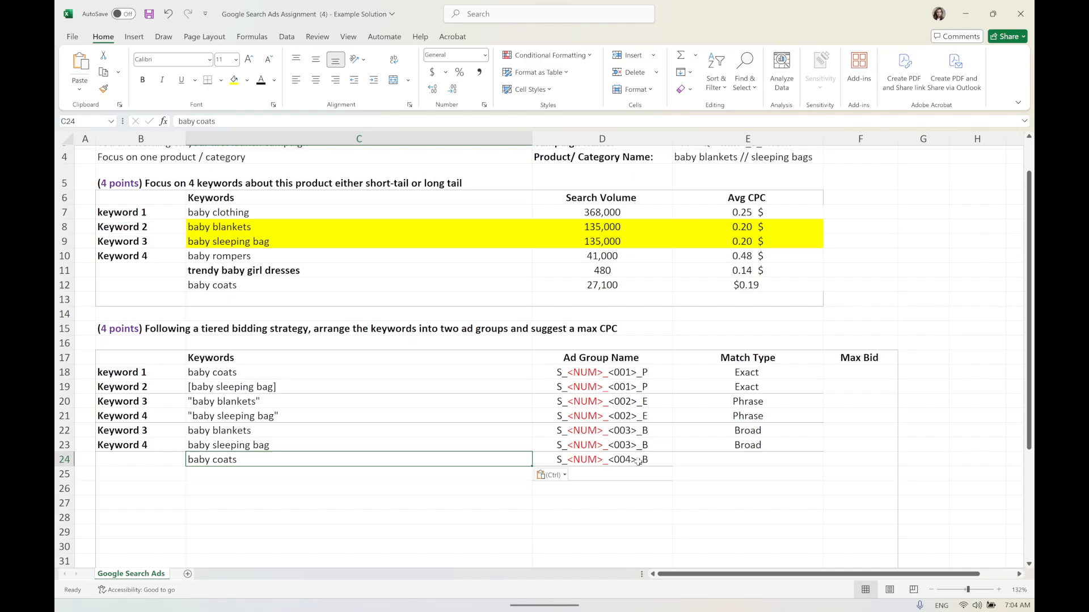
# Fill baby coats down to C25 and C26, then rewrite them as "baby coats" in quotes and [baby coats] in brackets
pyautogui.moveTo(532, 466); pyautogui.dragTo(532, 494)
pyautogui.doubleClick(189, 477)
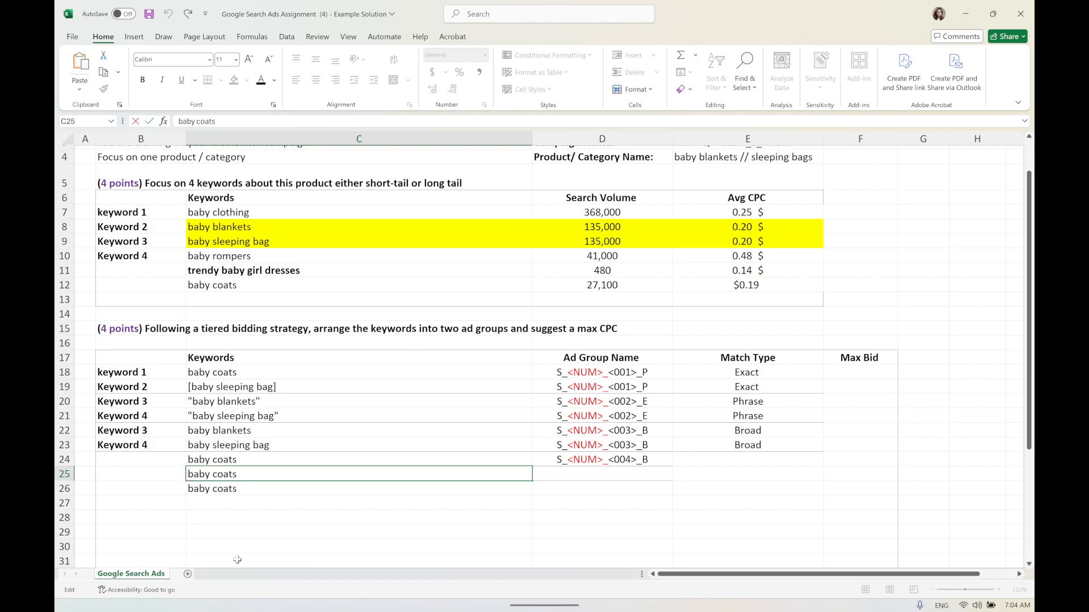
pyautogui.write('"')
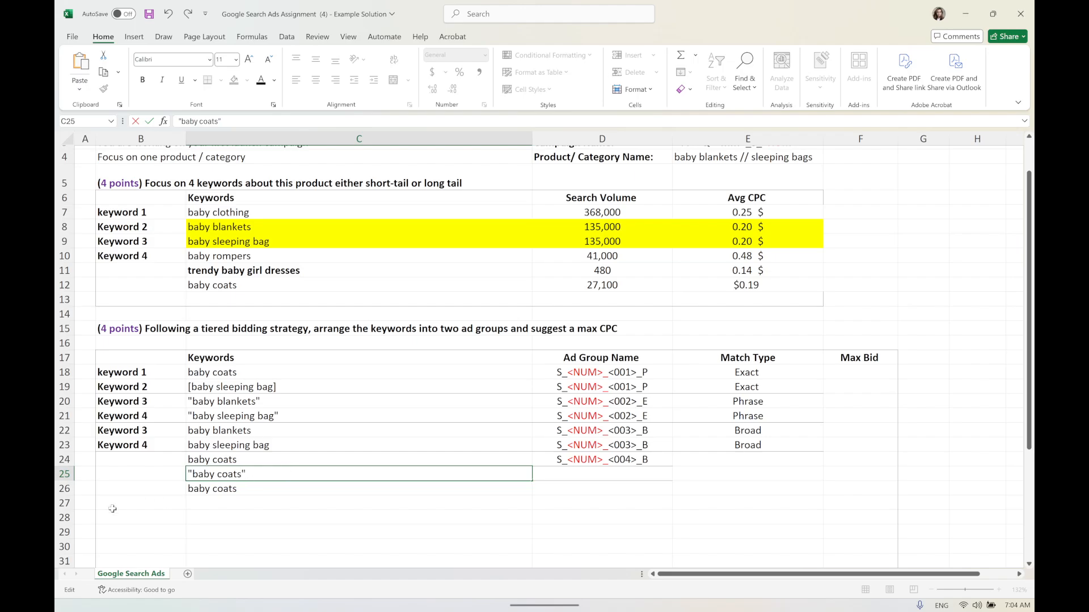
pyautogui.click(188, 487)
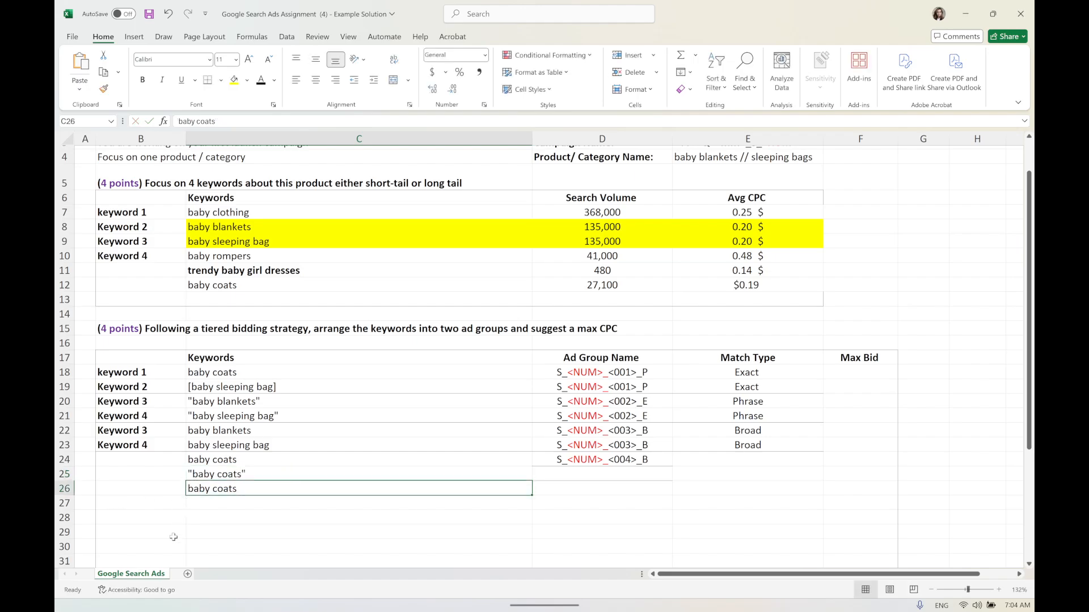
pyautogui.doubleClick(193, 489)
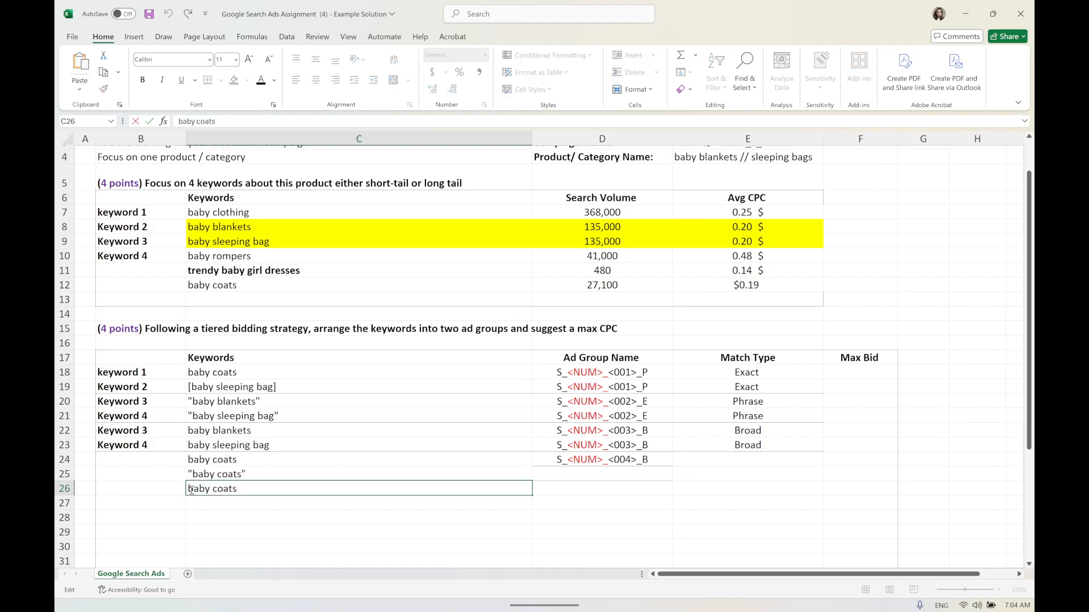
pyautogui.write('[')
pyautogui.click(574, 477)
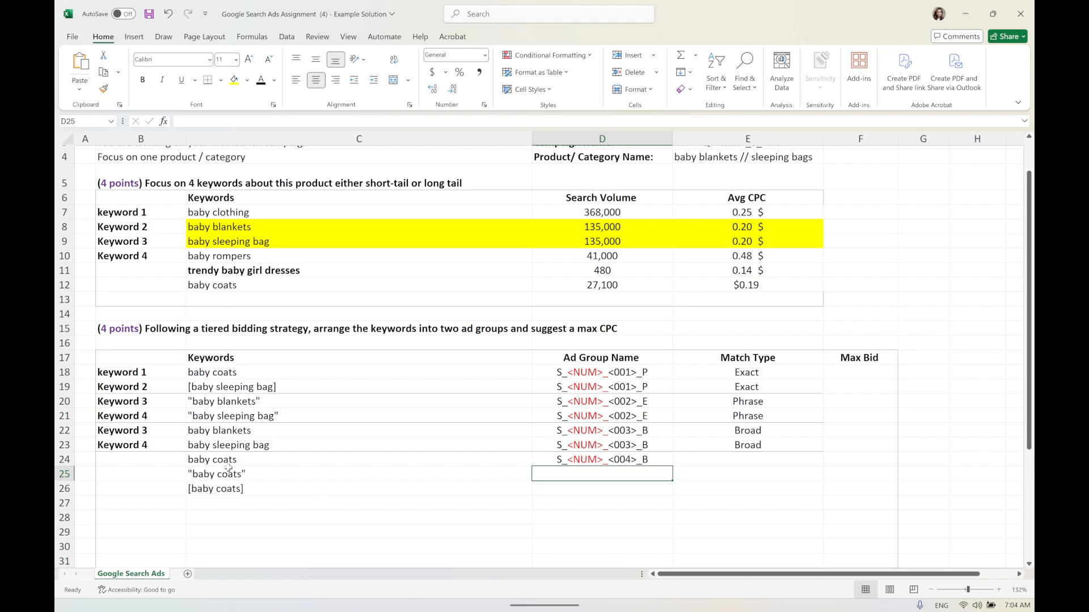
# Fill the 004 ad group name from D24 down to D26, ending D25 in P and D26 in E
pyautogui.click(658, 460)
pyautogui.moveTo(674, 467); pyautogui.dragTo(652, 475)
pyautogui.click(650, 474)
pyautogui.doubleClick(650, 475)
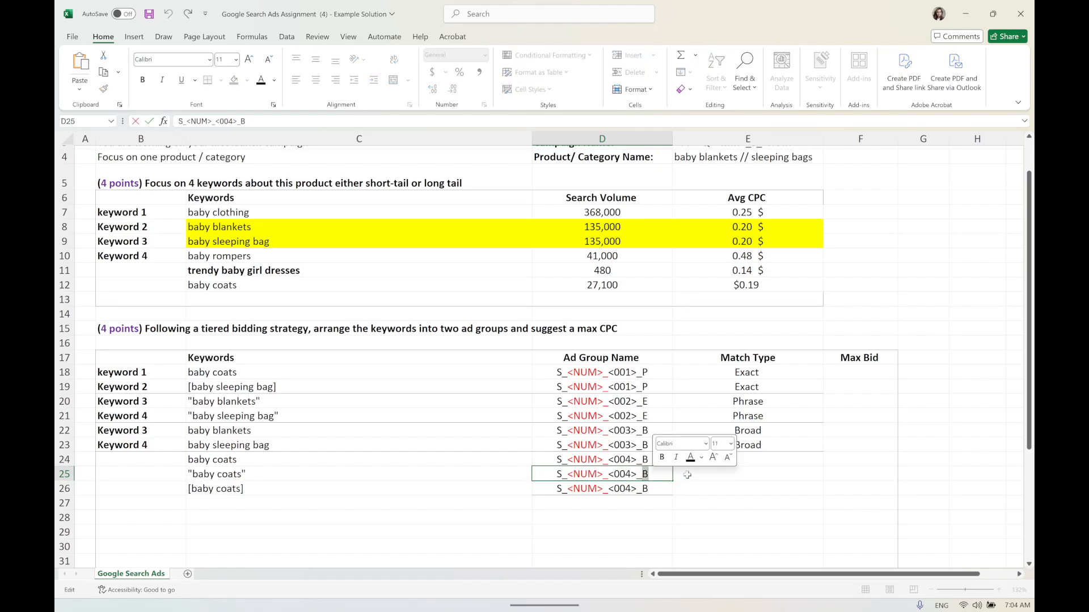
pyautogui.write('P')
pyautogui.click(645, 492)
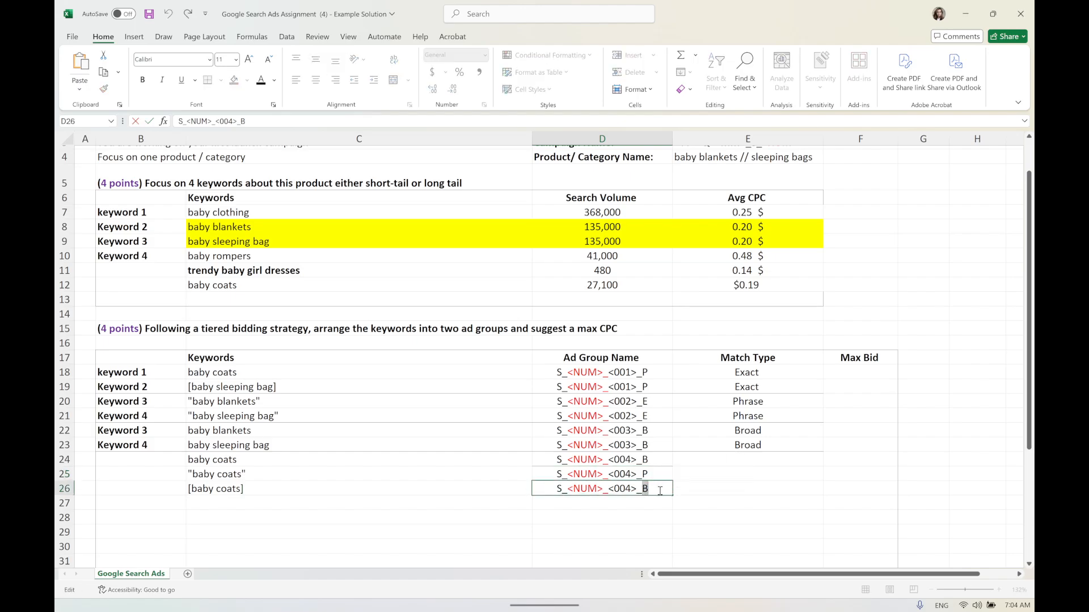
pyautogui.write('W')
pyautogui.press('BackSpace')
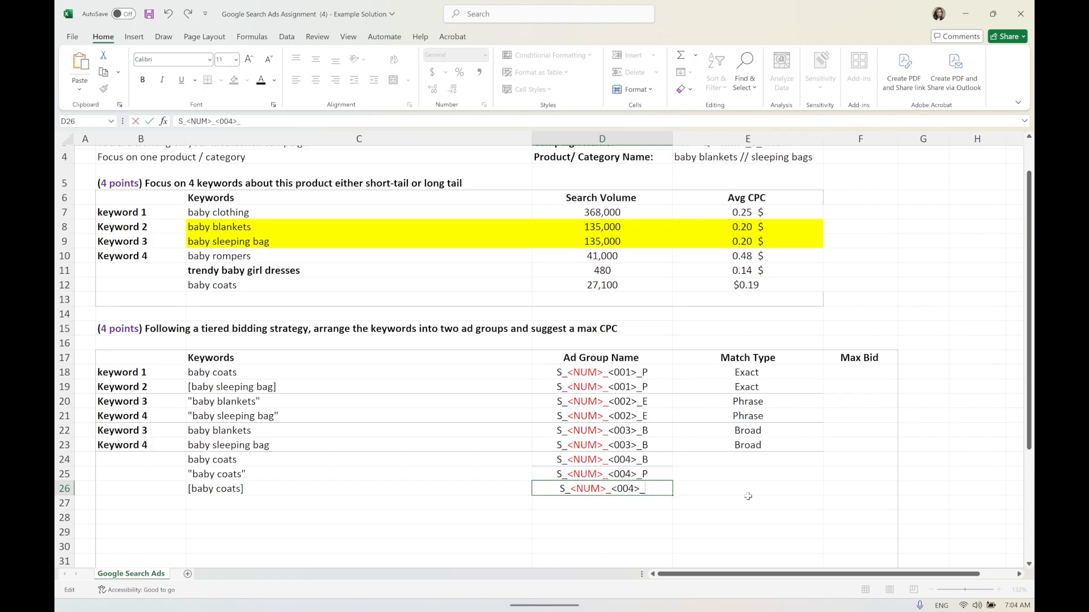
pyautogui.write('W')
pyautogui.press('BackSpace')
pyautogui.write('E')
# Number the phrase ad group in D25 as 005 and the exact ad group in D26 as 006
pyautogui.click(590, 460)
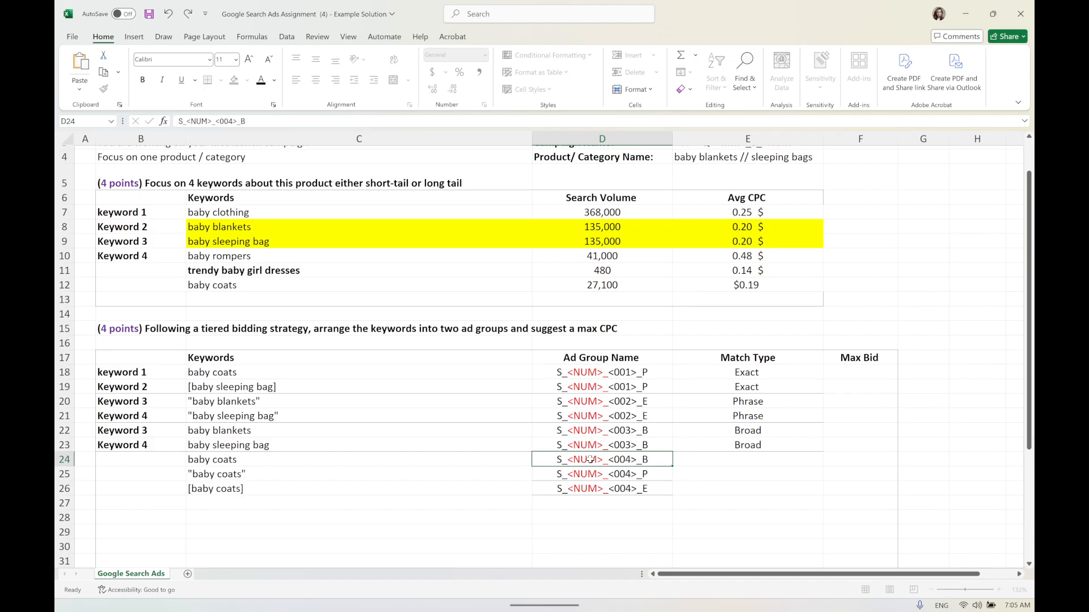
pyautogui.doubleClick(628, 475)
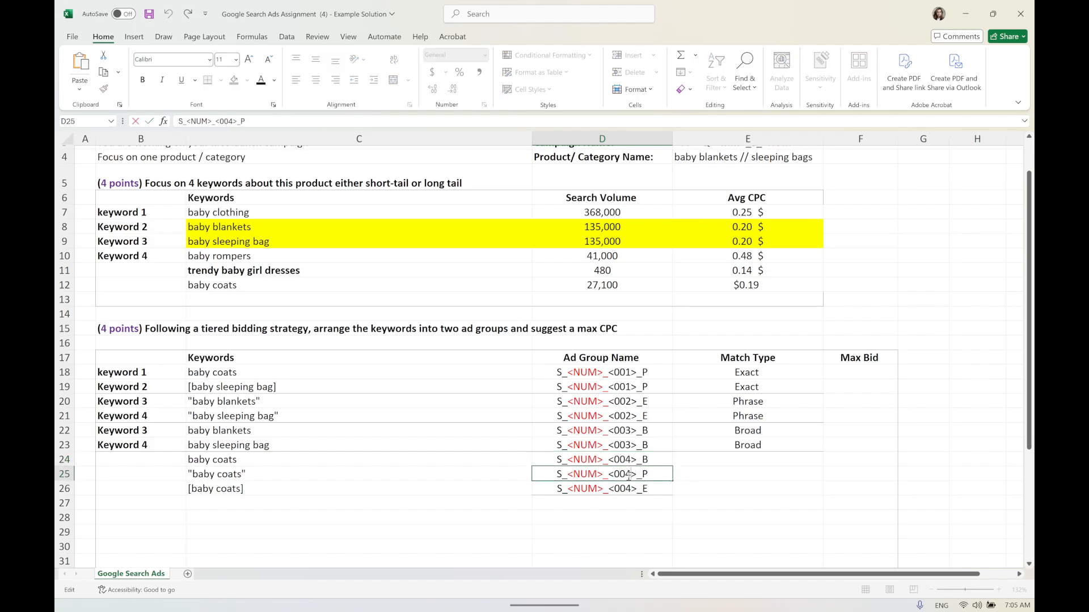
pyautogui.moveTo(625, 474); pyautogui.dragTo(630, 475)
pyautogui.write('5')
pyautogui.click(629, 489)
pyautogui.doubleClick(628, 489)
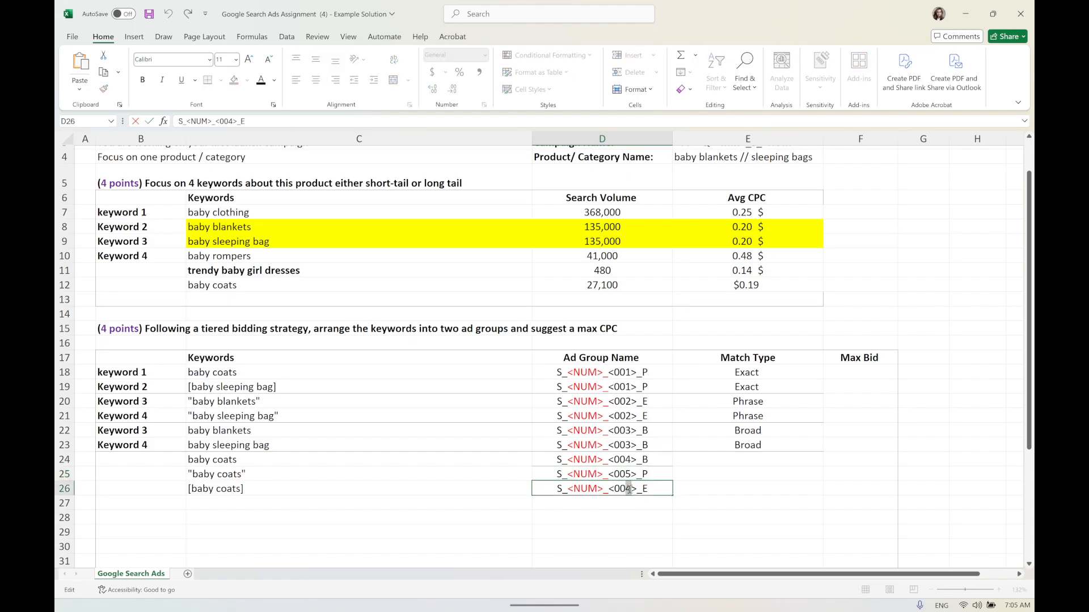
pyautogui.write('6')
pyautogui.click(601, 545)
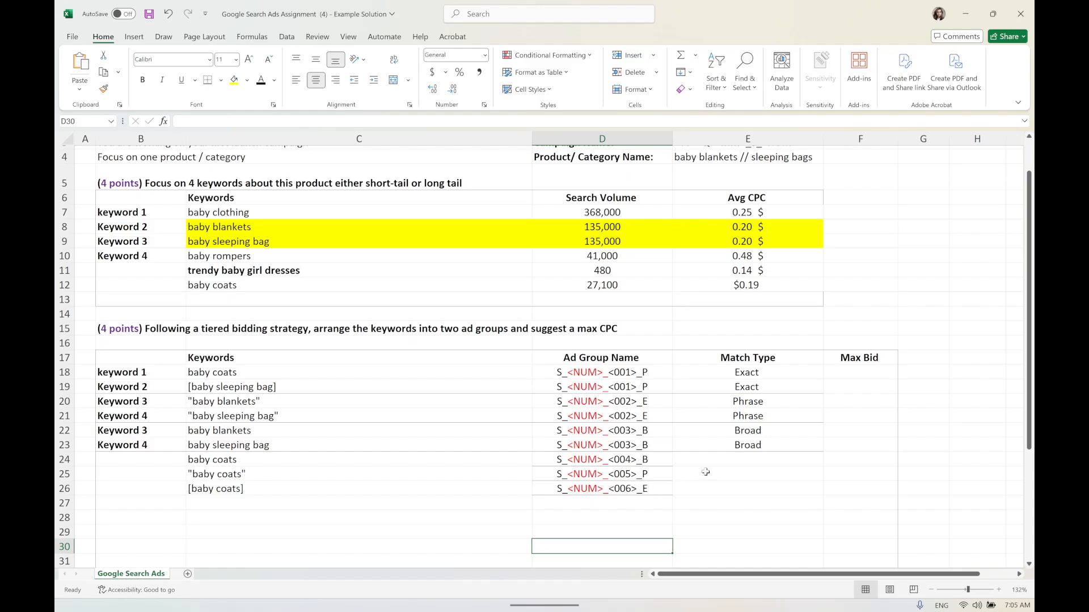
# Copy the Broad match type from E23 into E24 for the baby coats keyword
pyautogui.click(737, 458)
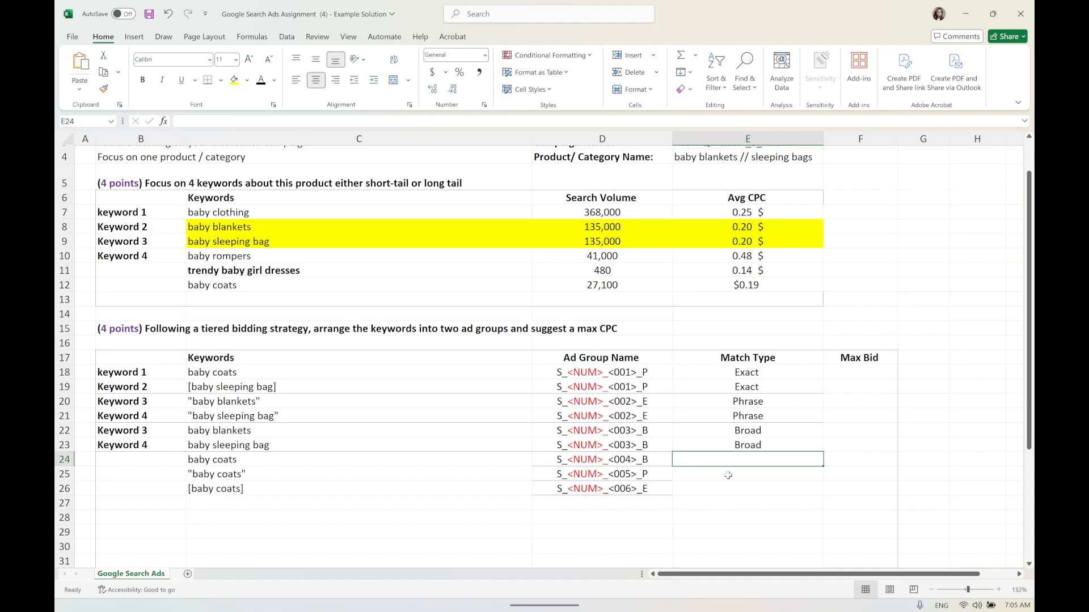
pyautogui.click(762, 446)
pyautogui.hotkey('ctrl', 'c')
pyautogui.click(760, 460)
pyautogui.hotkey('ctrl', 'v')
# Copy the Phrase match type from E21 into E25 for the quoted baby coats keyword
pyautogui.click(763, 418)
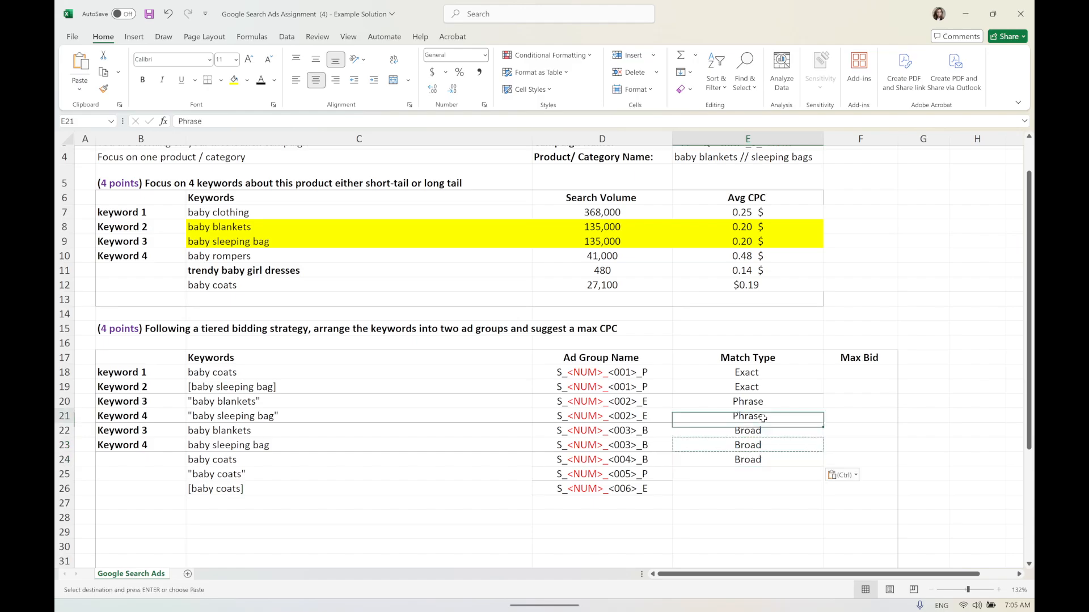
pyautogui.hotkey('ctrl', 'v')
pyautogui.hotkey('ctrl', 'z')
pyautogui.hotkey('ctrl', 'c')
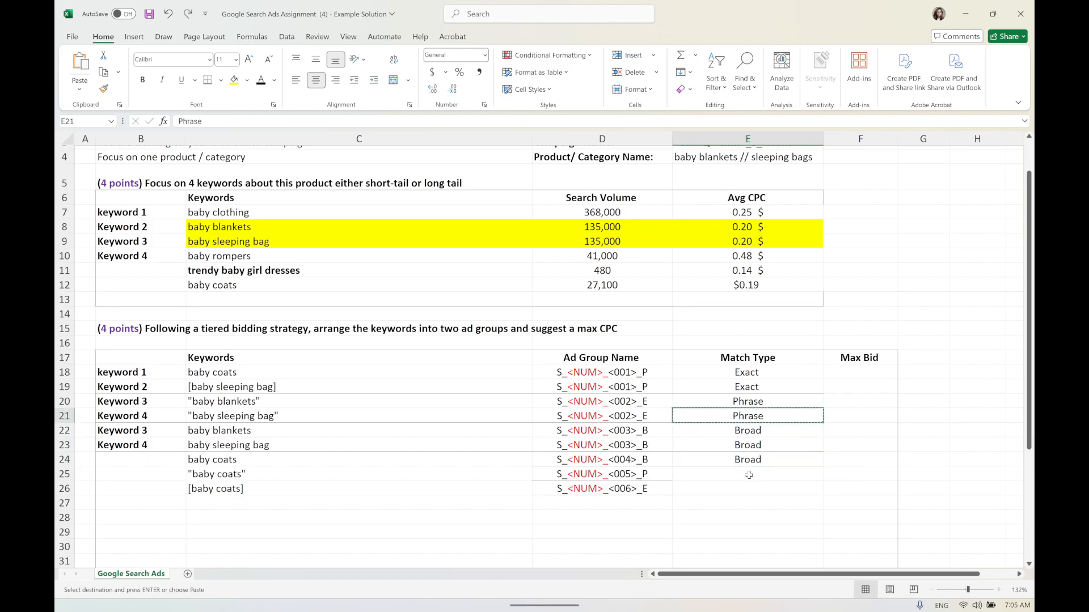
pyautogui.click(750, 472)
pyautogui.hotkey('ctrl', 'v')
# Copy the Exact match type from E19 into E26 for [baby coats] and save the workbook
pyautogui.click(763, 389)
pyautogui.hotkey('ctrl', 'c')
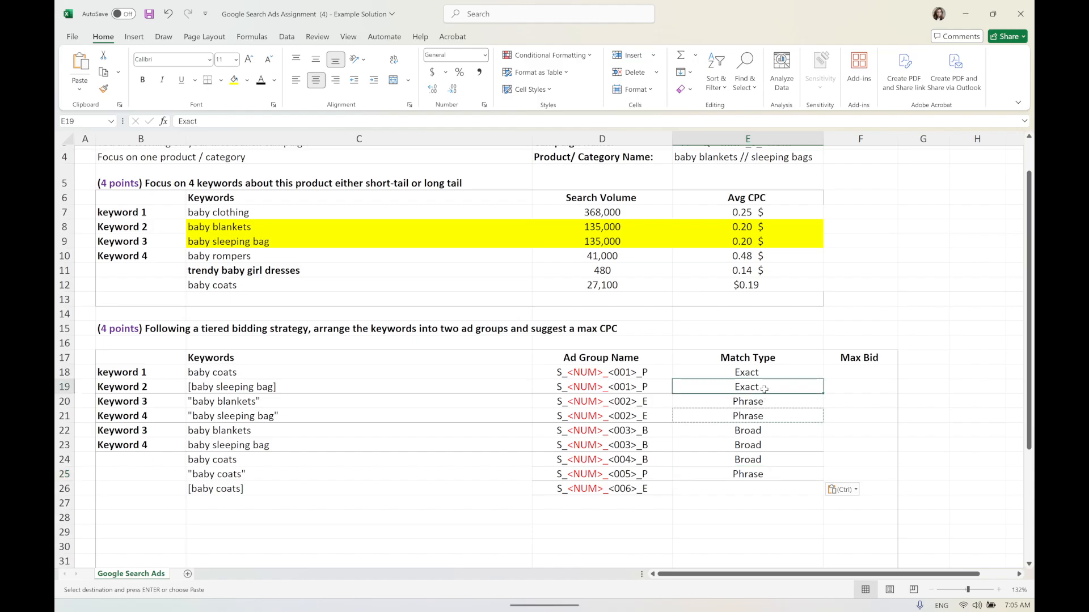
pyautogui.click(750, 488)
pyautogui.hotkey('ctrl', 'v')
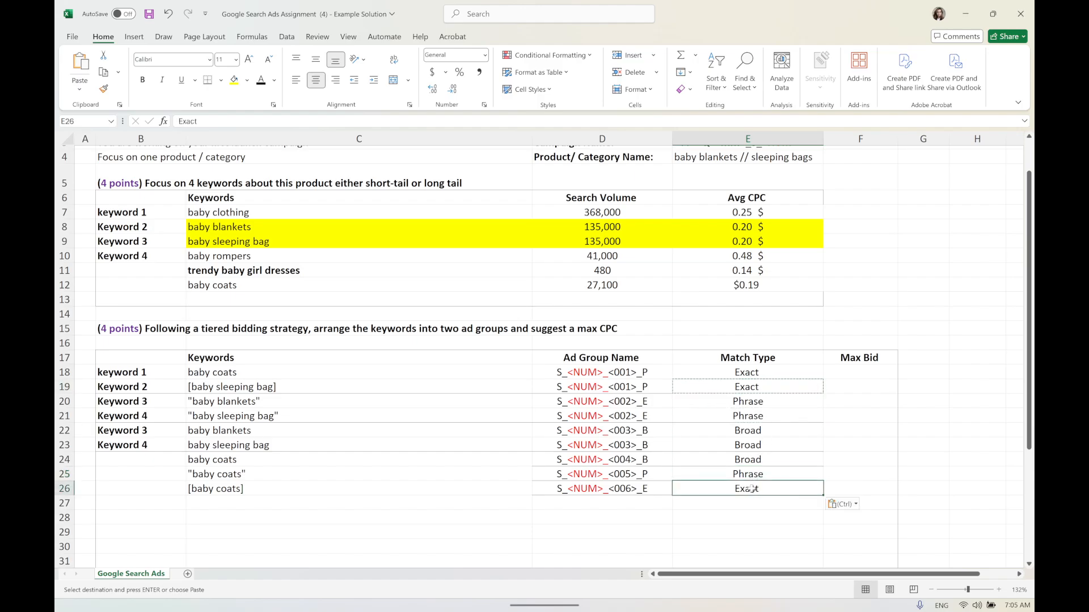
pyautogui.press('Escape')
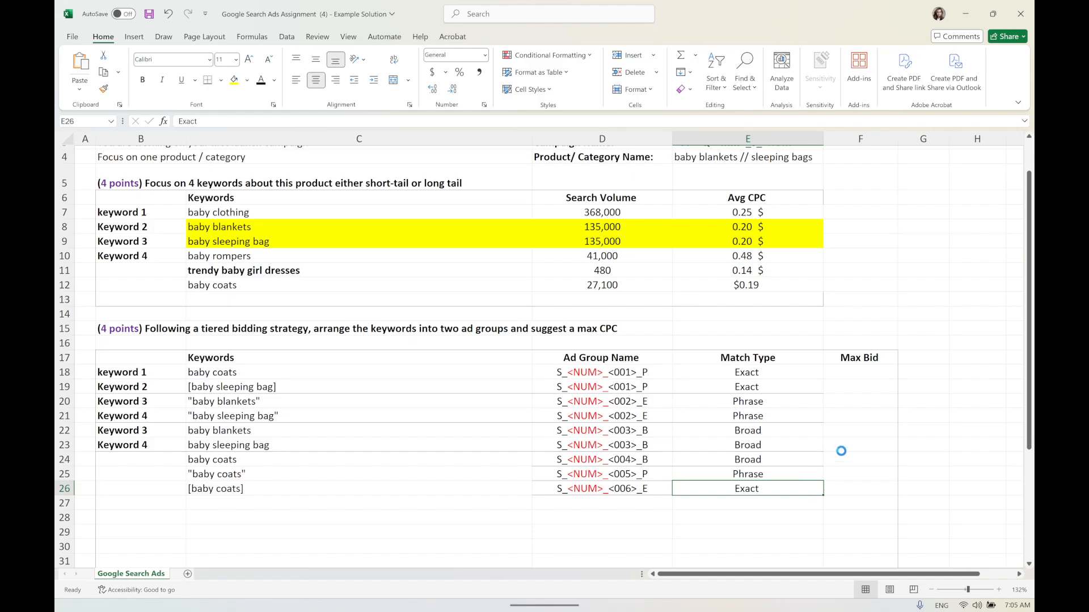
pyautogui.hotkey('ctrl', 's')
# Check the average CPC of baby coats and set the max bid of its broad-match row in F24 to 0.2
pyautogui.click(844, 469)
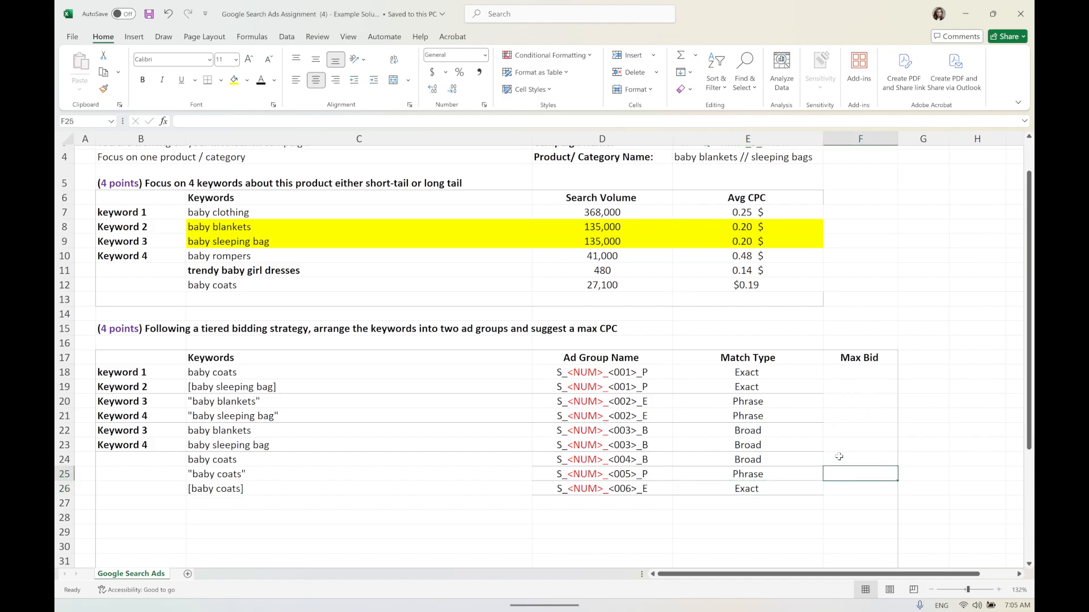
pyautogui.moveTo(418, 461); pyautogui.dragTo(859, 484)
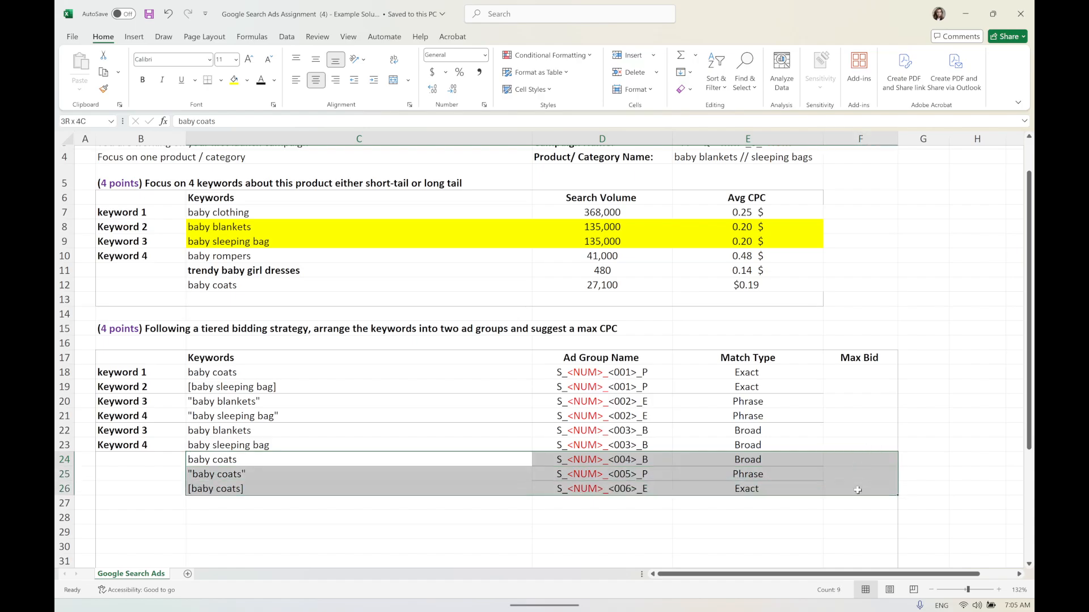
pyautogui.click(845, 458)
pyautogui.scroll(1, 312, 302)
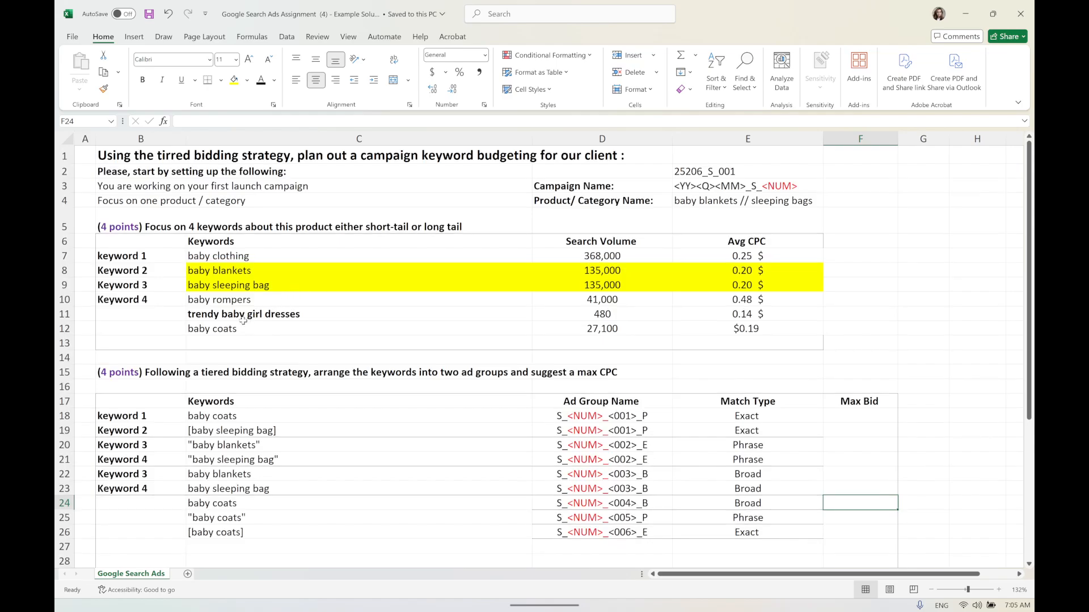
pyautogui.moveTo(243, 329); pyautogui.dragTo(751, 327)
pyautogui.scroll(-1, 768, 386)
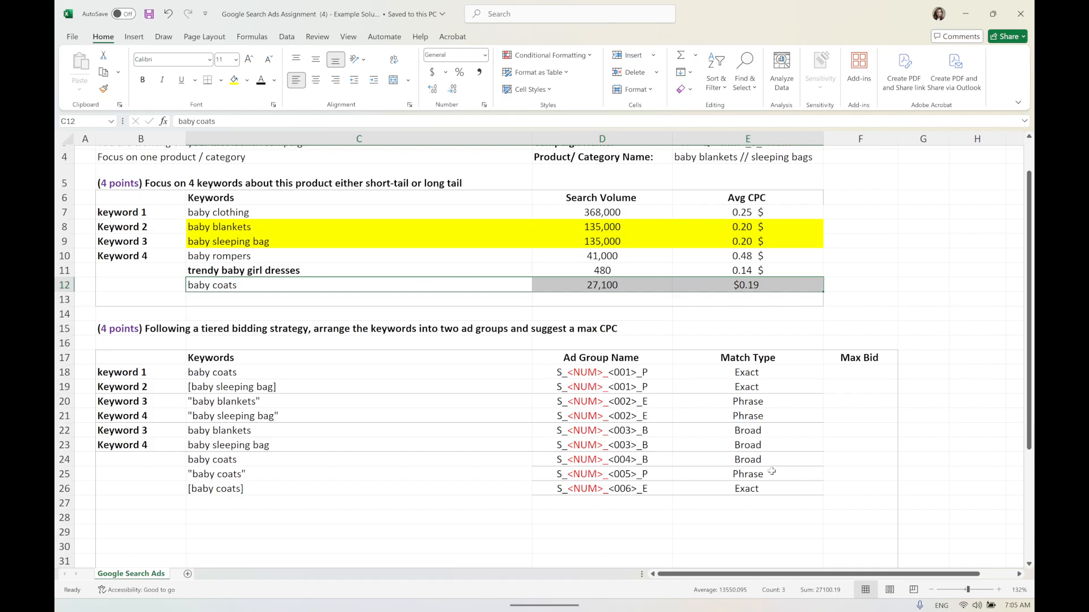
pyautogui.click(863, 459)
pyautogui.write('0')
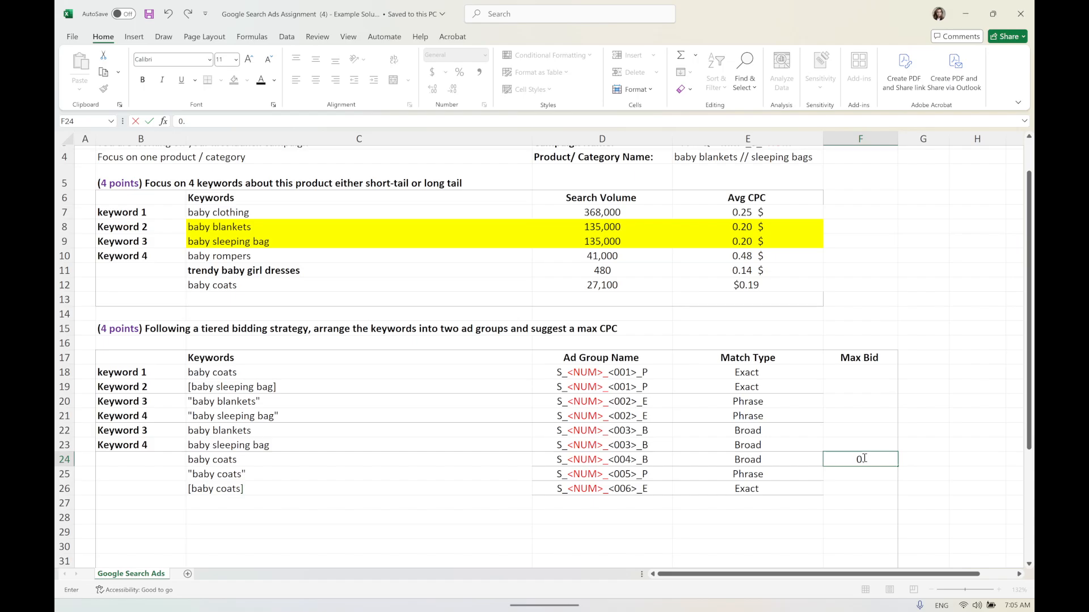
pyautogui.write('.19')
pyautogui.press('BackSpace')
pyautogui.write('2')
pyautogui.press('Return')
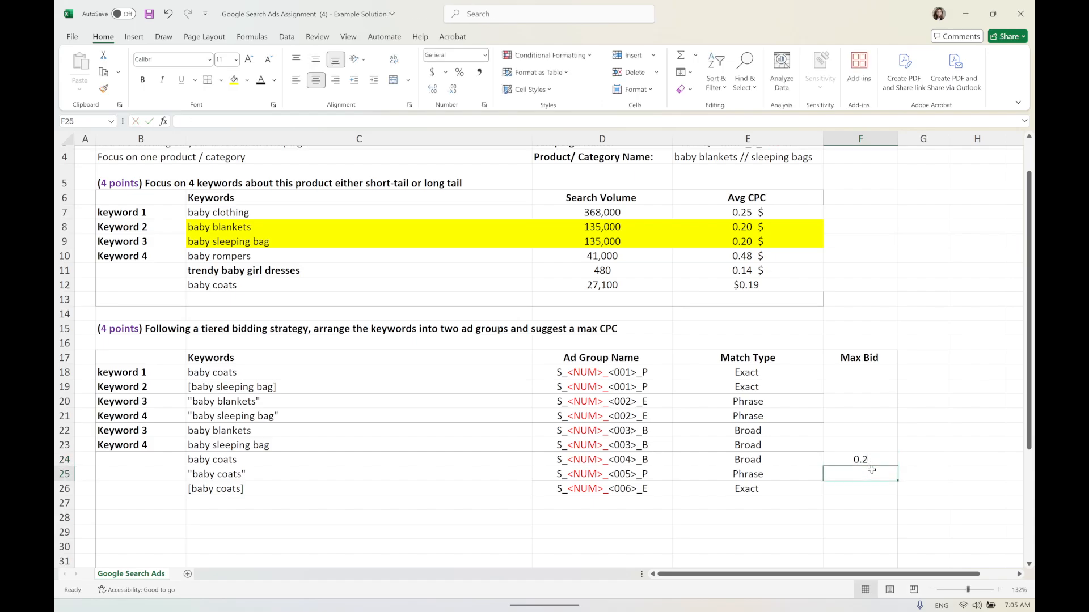
# Set the baby coats max bids to 0.25 for phrase match in F25 and 0.30 for exact match in F26
pyautogui.write('0.25')
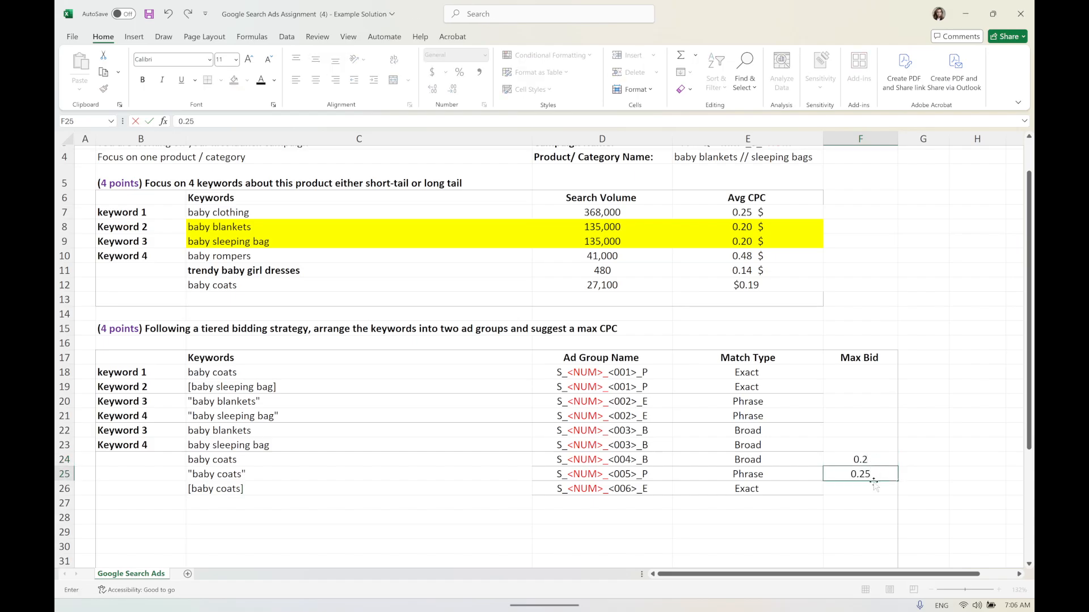
pyautogui.click(873, 488)
pyautogui.write('0.30')
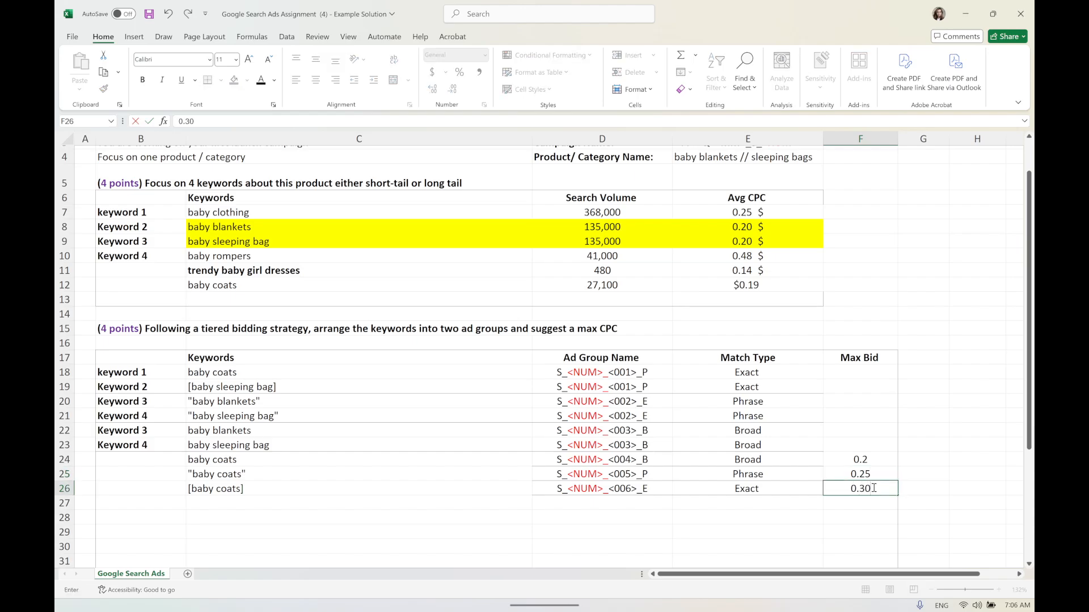
pyautogui.press('Return')
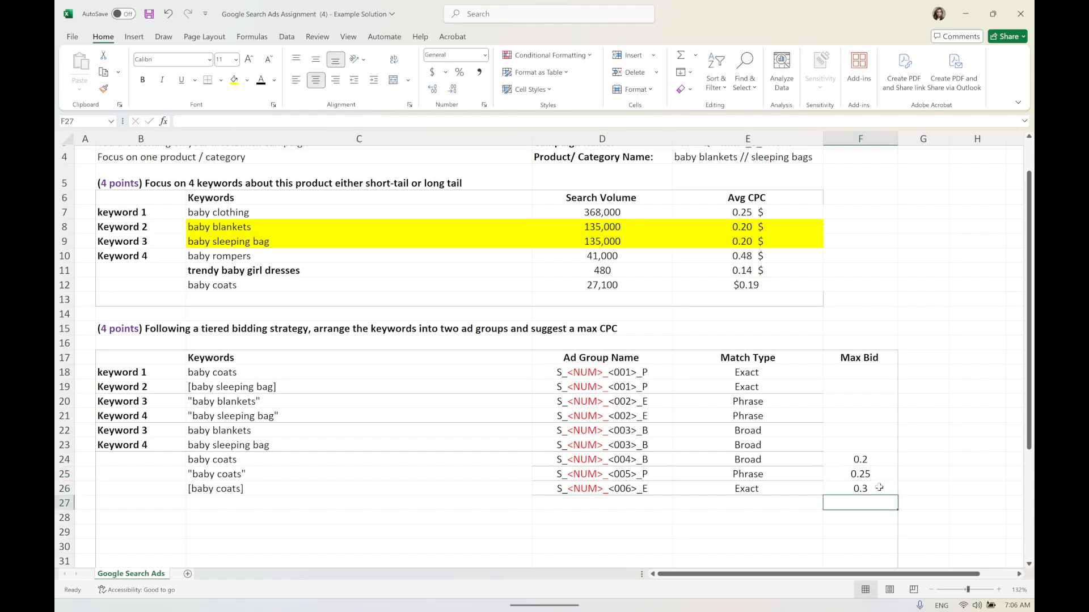
pyautogui.click(881, 487)
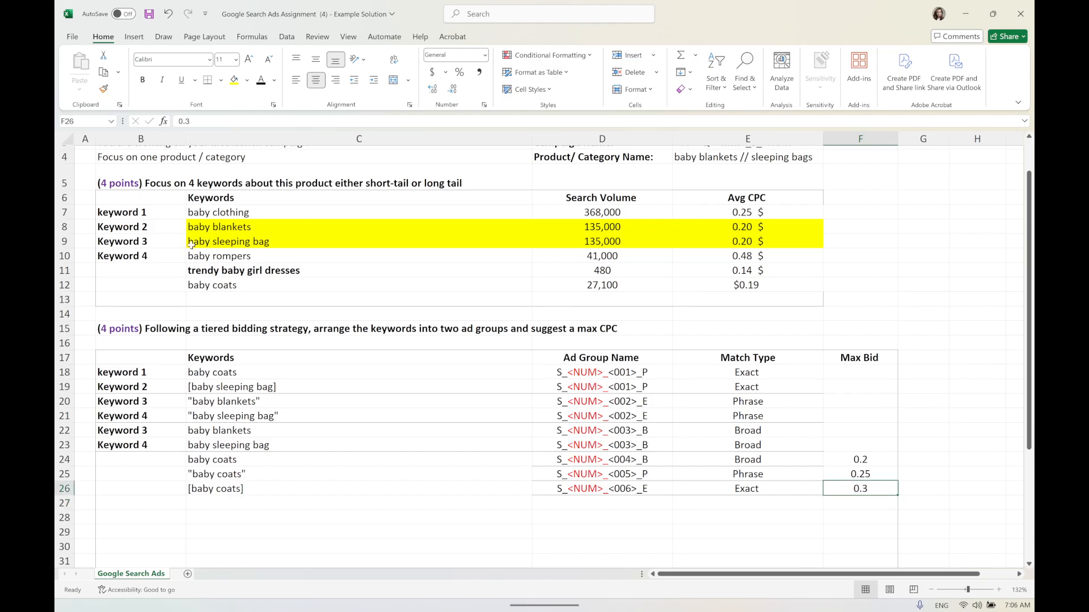
# Review the baby rompers row in the four-keyword list, including its search volume and average CPC
pyautogui.moveTo(211, 261); pyautogui.dragTo(746, 255)
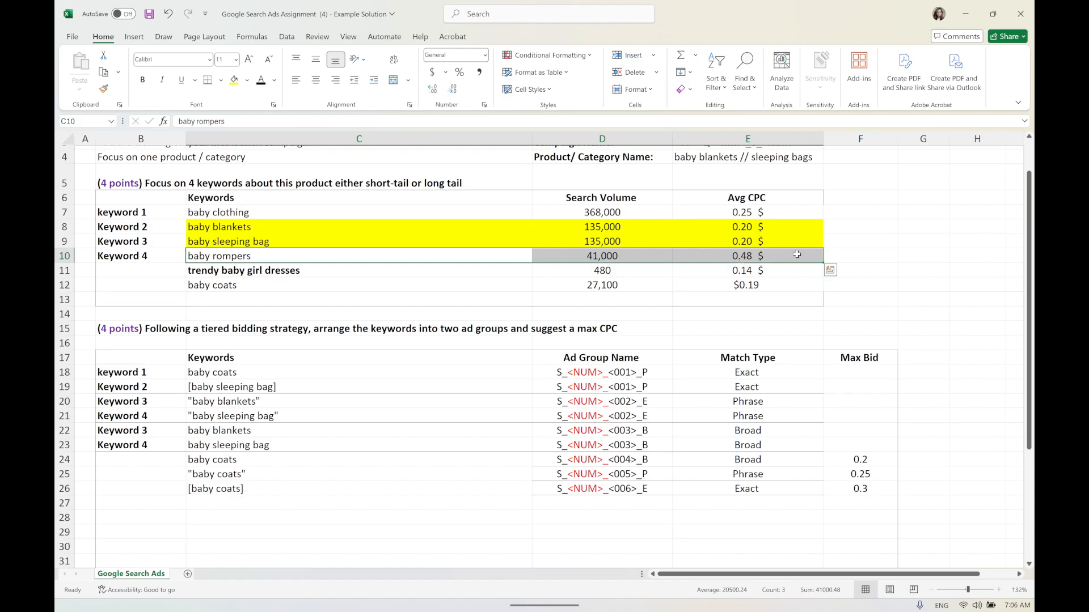
pyautogui.moveTo(796, 255); pyautogui.dragTo(443, 258)
pyautogui.moveTo(254, 258); pyautogui.dragTo(254, 258)
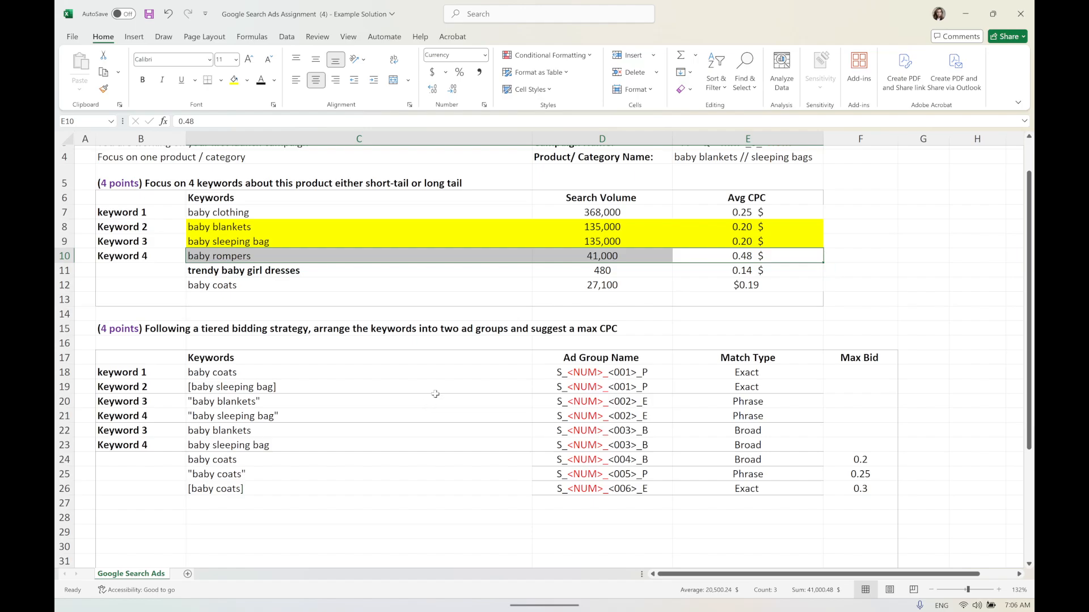
pyautogui.moveTo(312, 601)
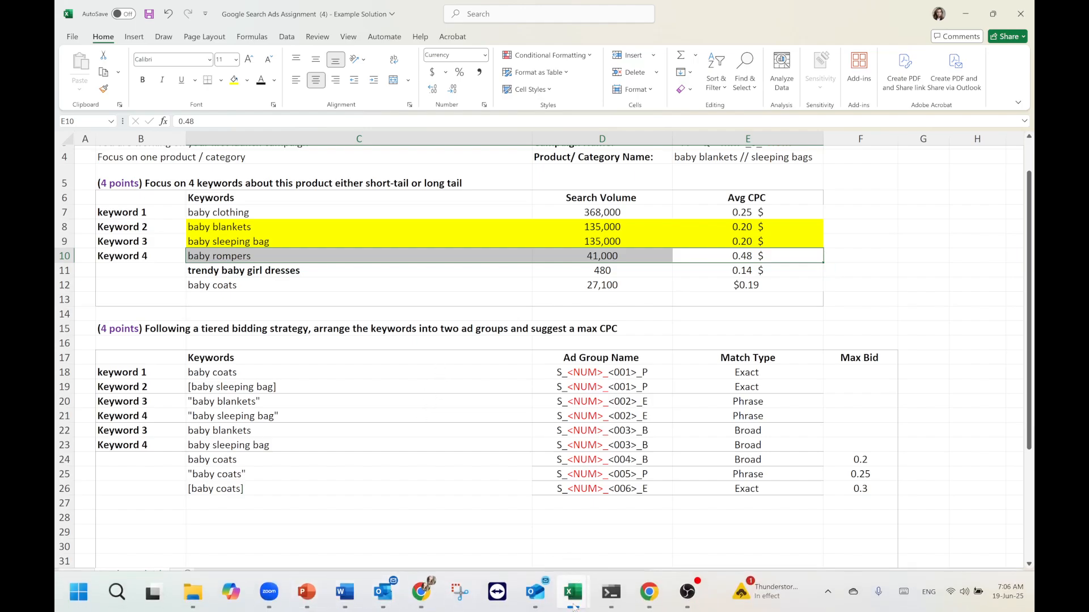
pyautogui.click(347, 253)
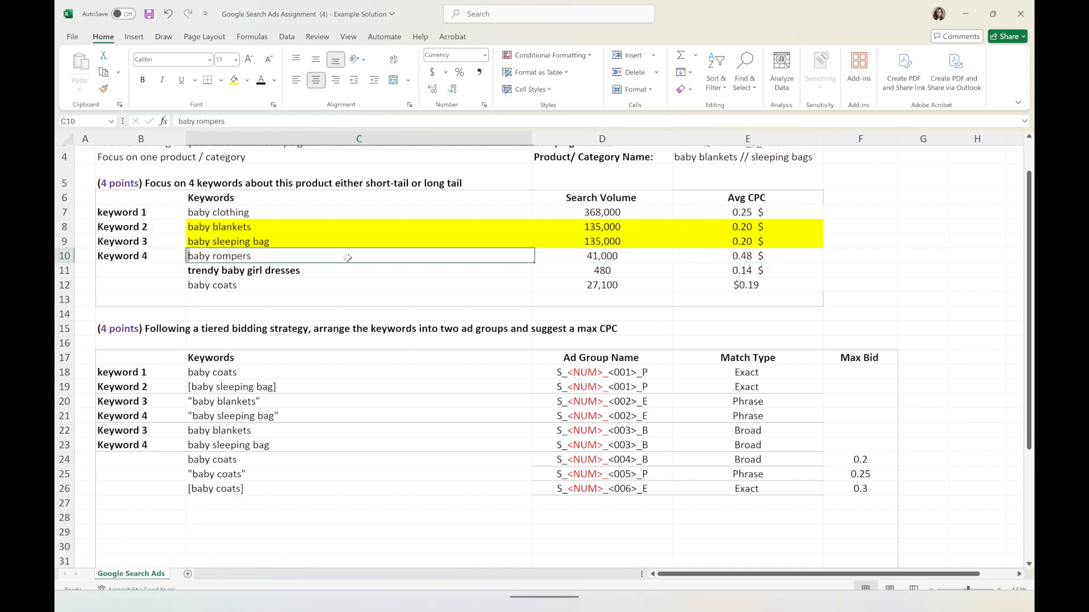
pyautogui.doubleClick(347, 256)
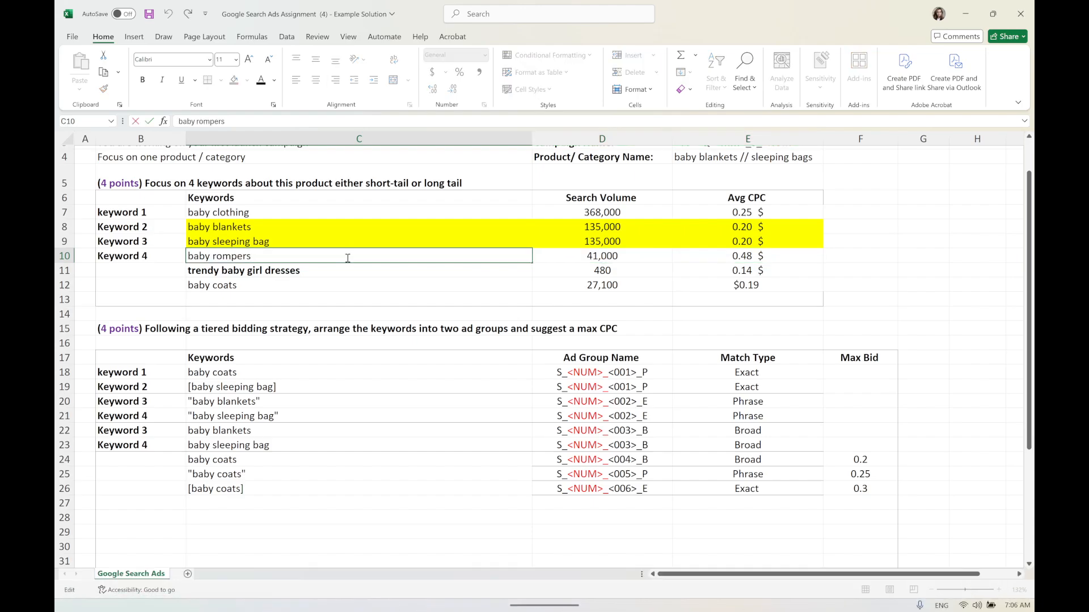
pyautogui.doubleClick(230, 256)
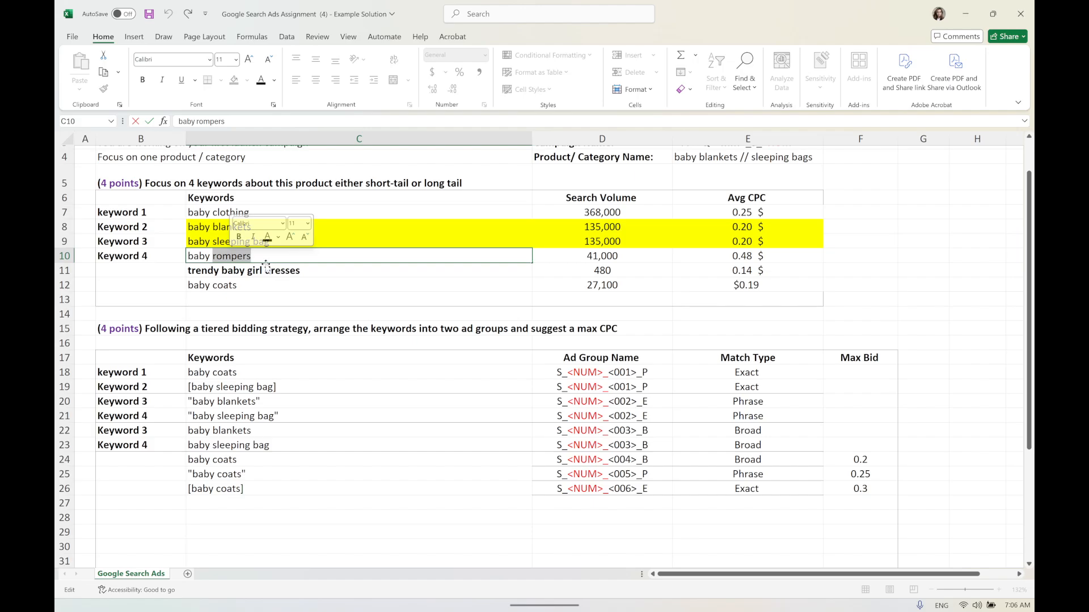
# Switch to the "1 Results - Keywords - baby-clothes 2025" workbook and go to the beginning of its keyword list
pyautogui.moveTo(568, 600)
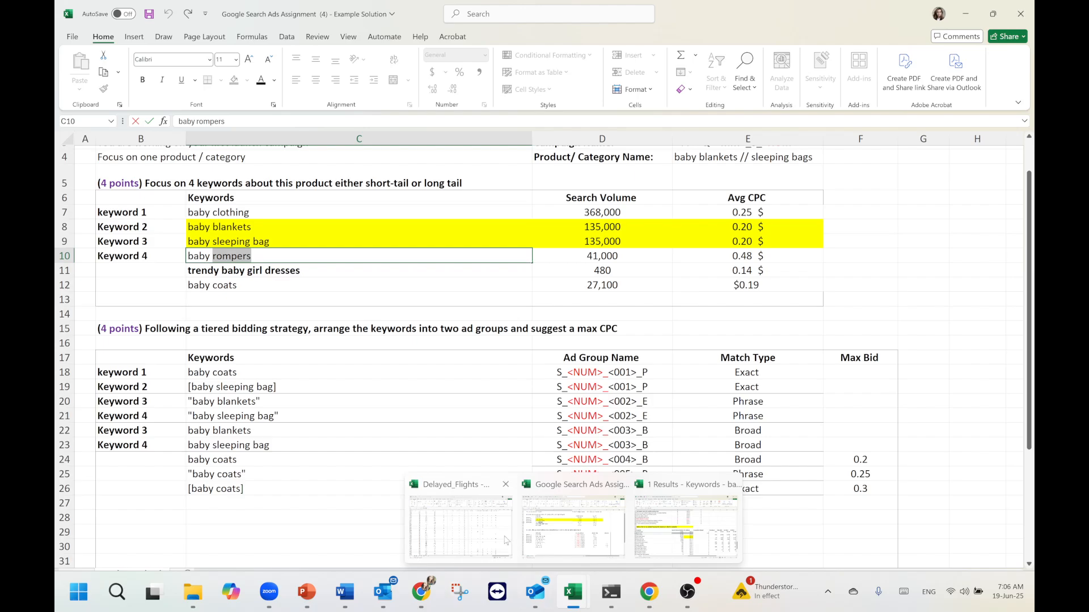
pyautogui.click(460, 524)
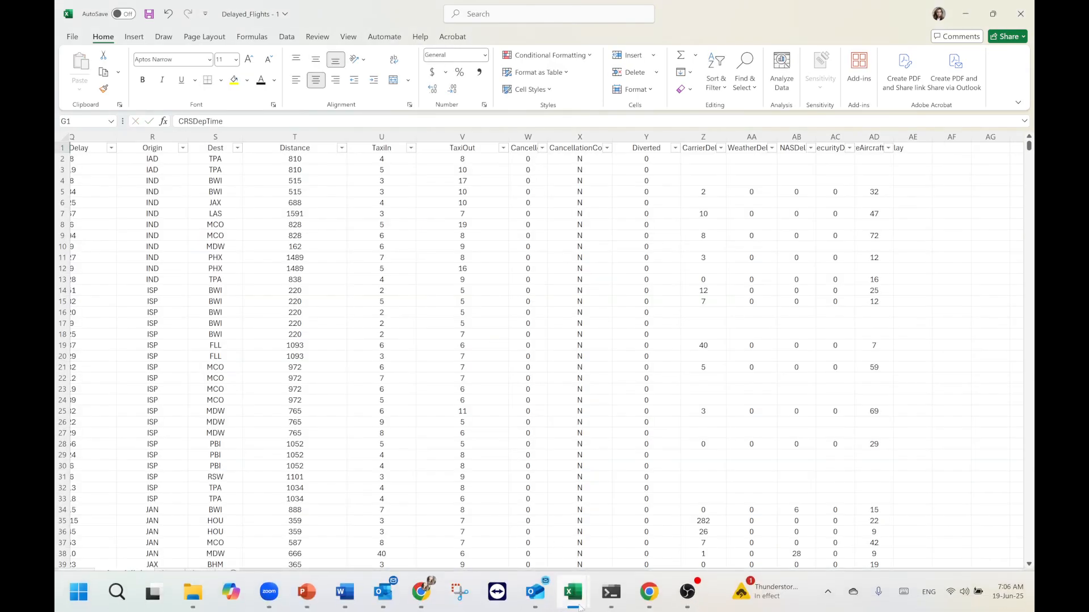
pyautogui.moveTo(573, 593)
pyautogui.click(678, 532)
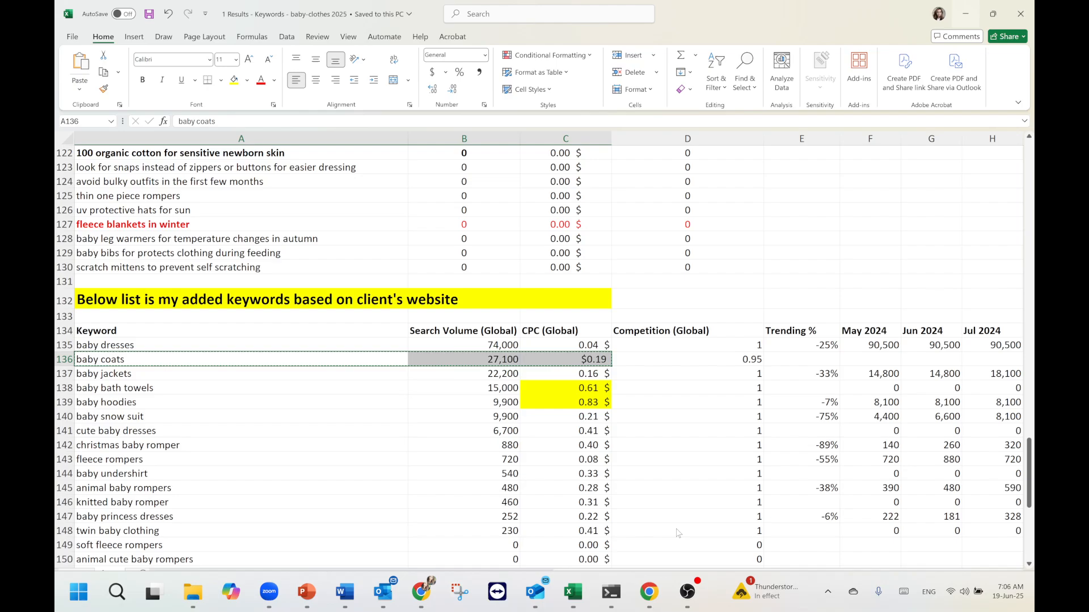
pyautogui.click(457, 422)
pyautogui.scroll(20, 210, 352)
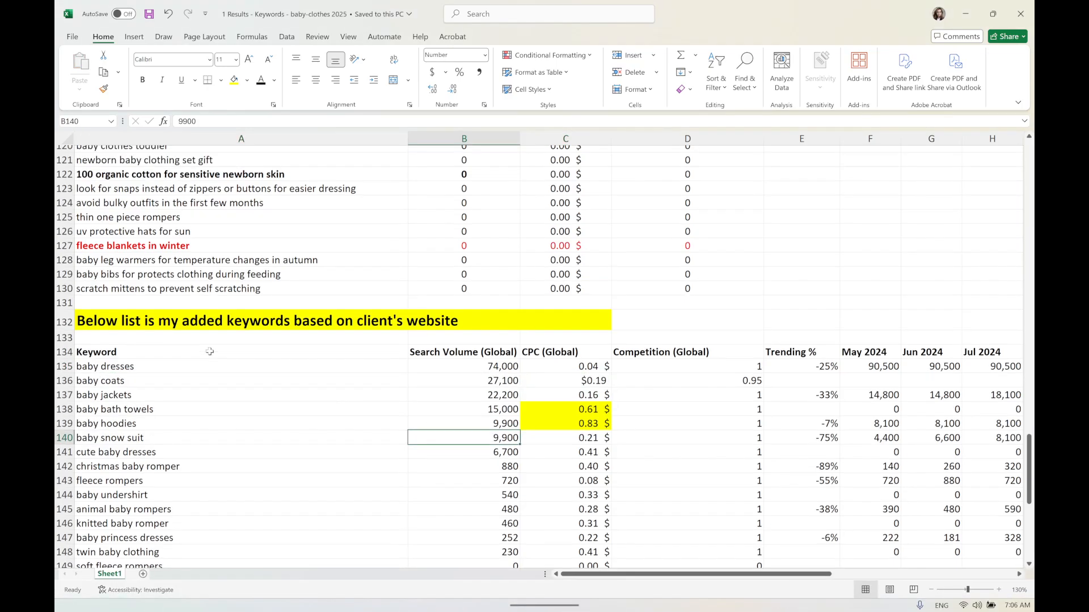
pyautogui.scroll(2, 210, 352)
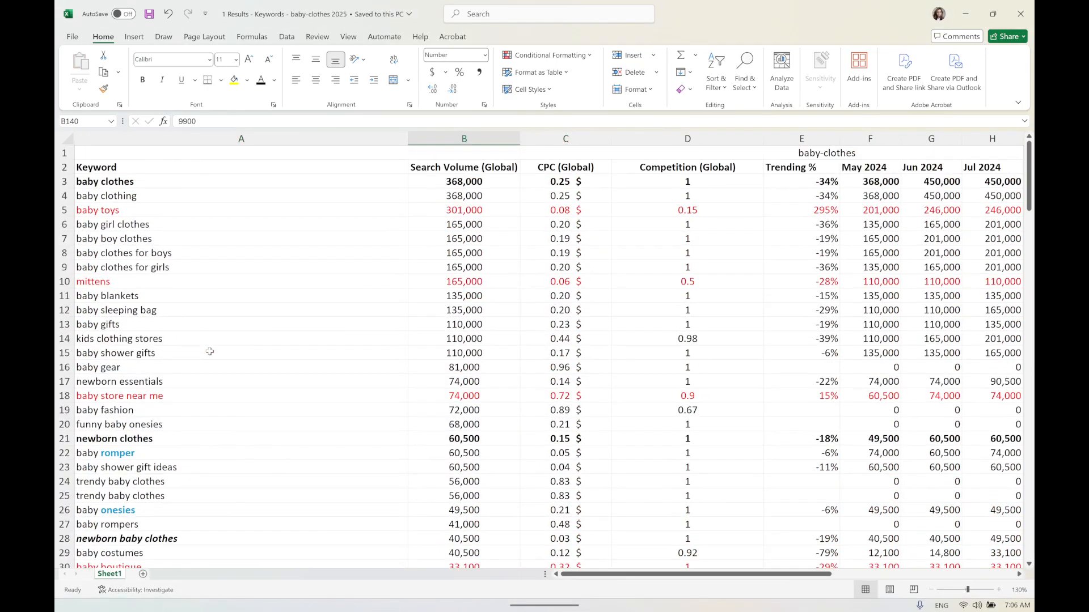
pyautogui.scroll(-3, 181, 397)
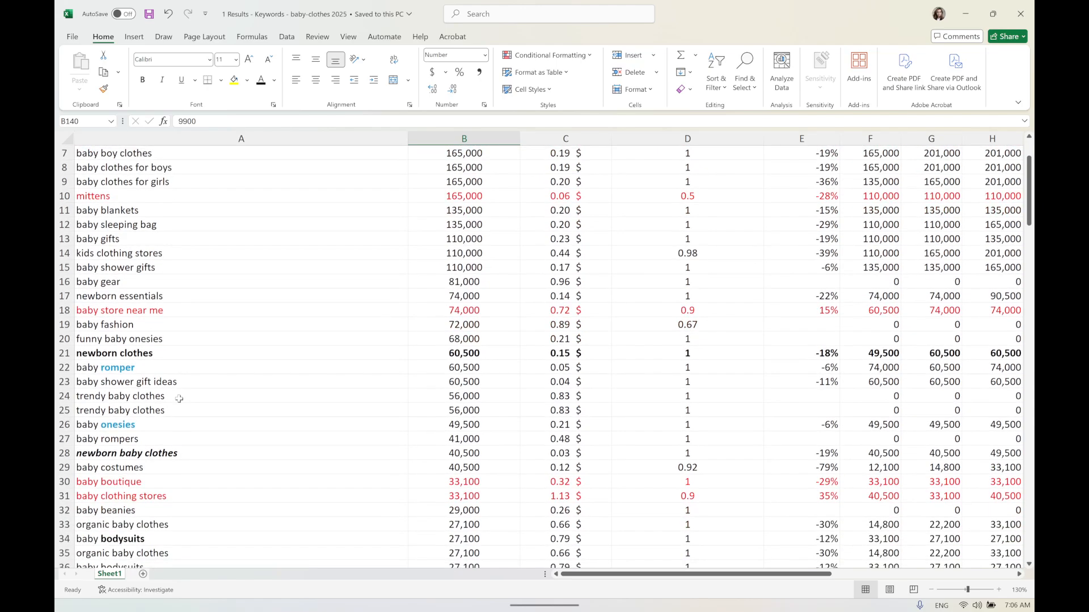
# Compare the search volume and CPC of the baby onesies and baby romper keywords in rows 26 and 22
pyautogui.click(99, 385)
pyautogui.moveTo(99, 384); pyautogui.dragTo(604, 381)
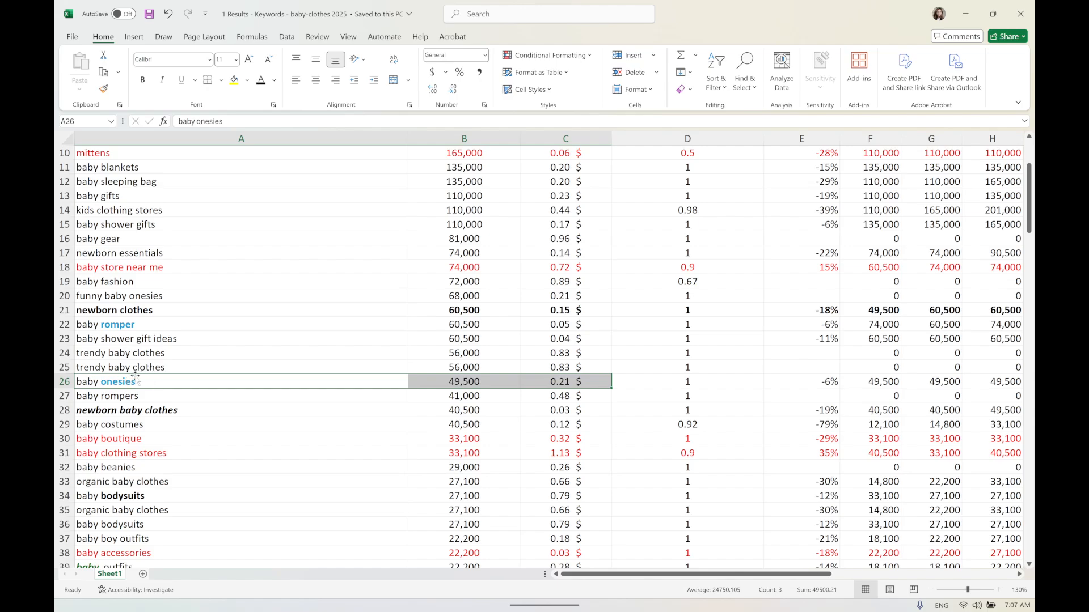
pyautogui.click(99, 325)
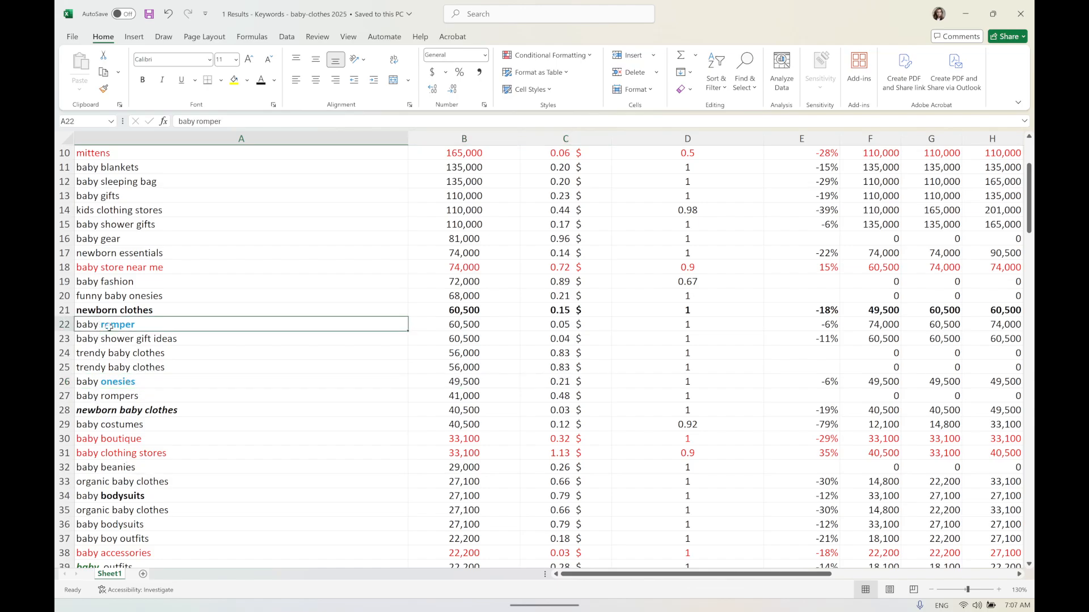
pyautogui.moveTo(175, 383); pyautogui.dragTo(618, 385)
pyautogui.moveTo(161, 323); pyautogui.dragTo(454, 324)
pyautogui.moveTo(119, 379); pyautogui.dragTo(476, 380)
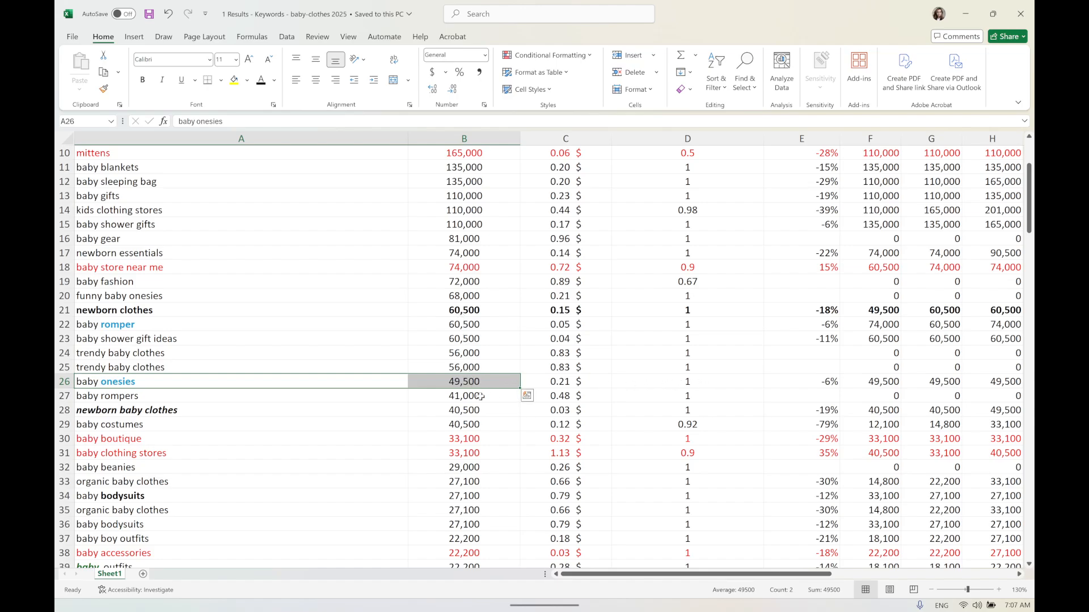
# Insert an empty column before the Search Volume (Global) column
pyautogui.click(465, 140)
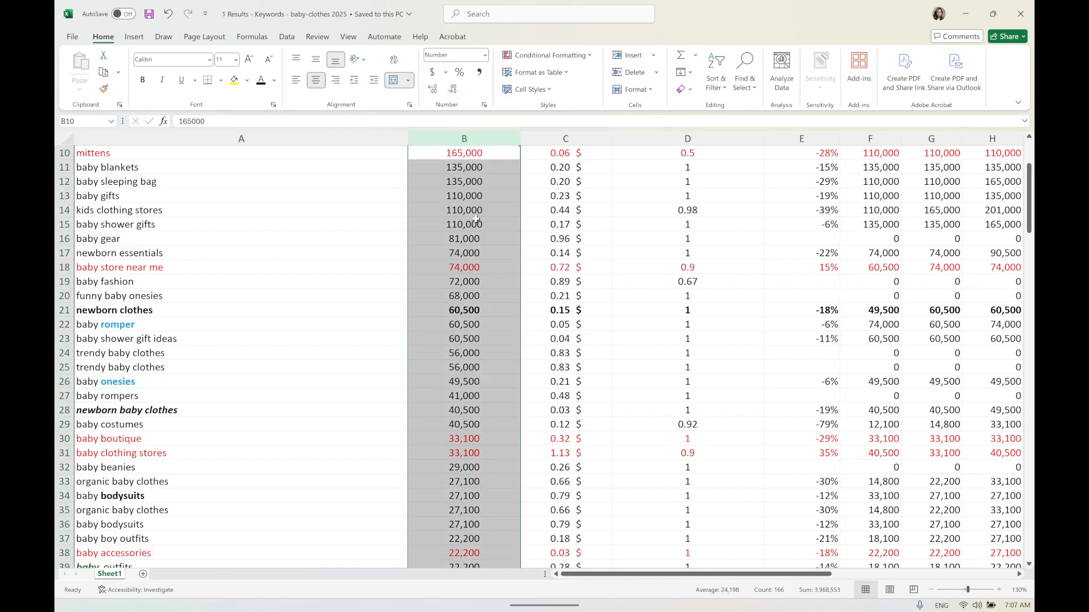
pyautogui.rightClick(478, 220)
pyautogui.click(506, 337)
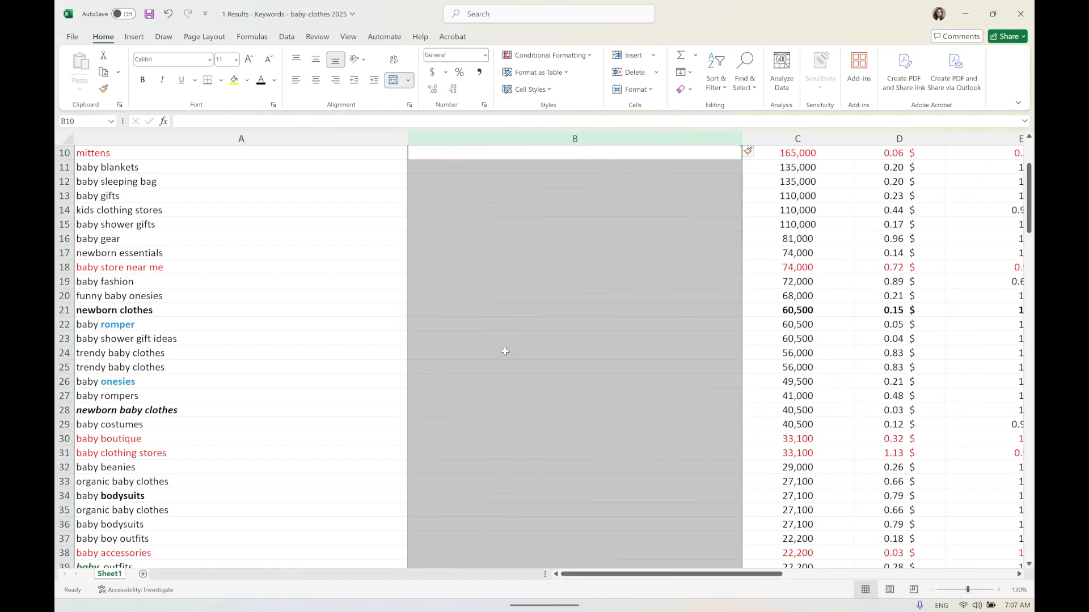
# Calculate the relative search volume difference in B24 with the formula =(C26-C21)/C21
pyautogui.click(617, 348)
pyautogui.write('=(')
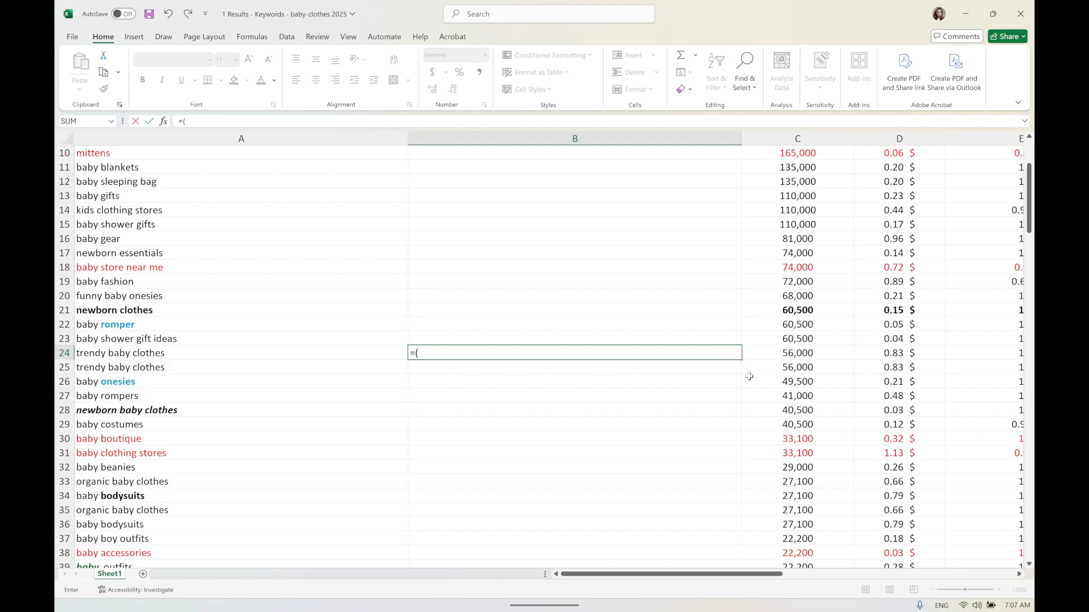
pyautogui.click(796, 379)
pyautogui.write('-')
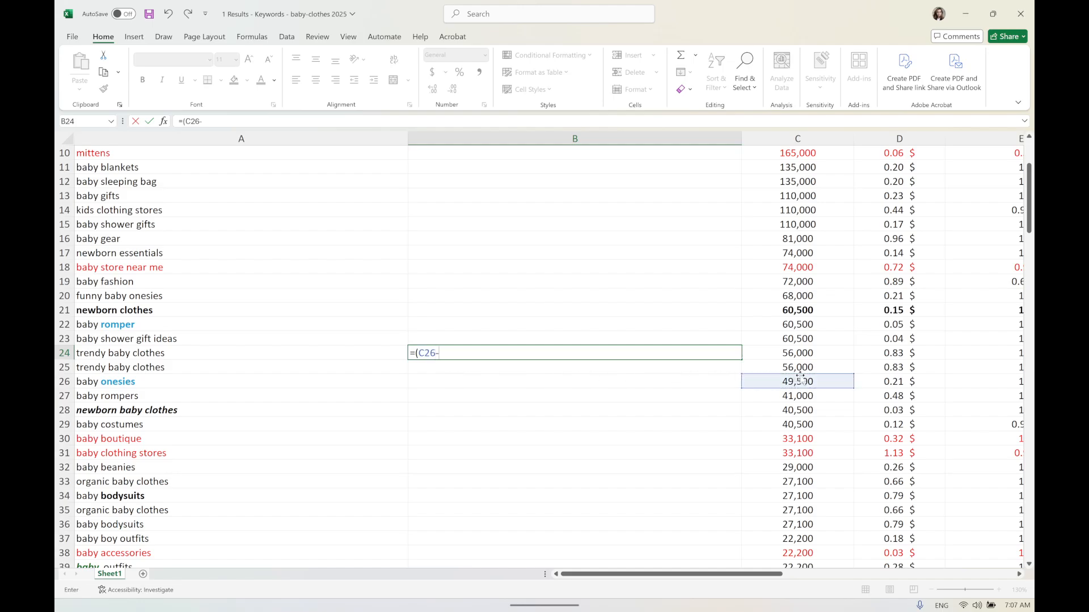
pyautogui.click(805, 310)
pyautogui.write(')')
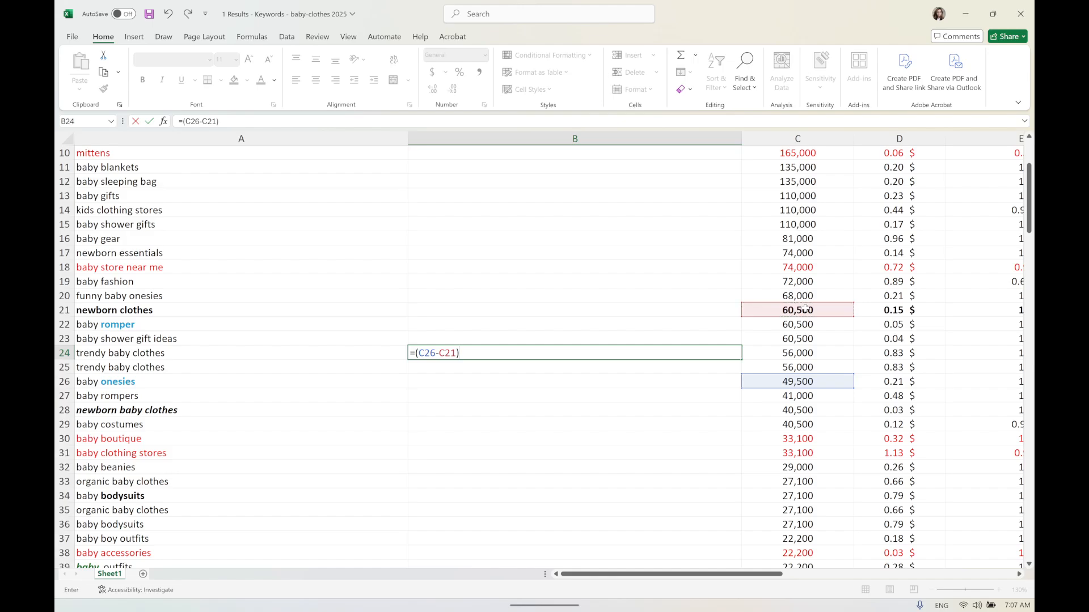
pyautogui.write('/')
pyautogui.click(805, 309)
pyautogui.press('Return')
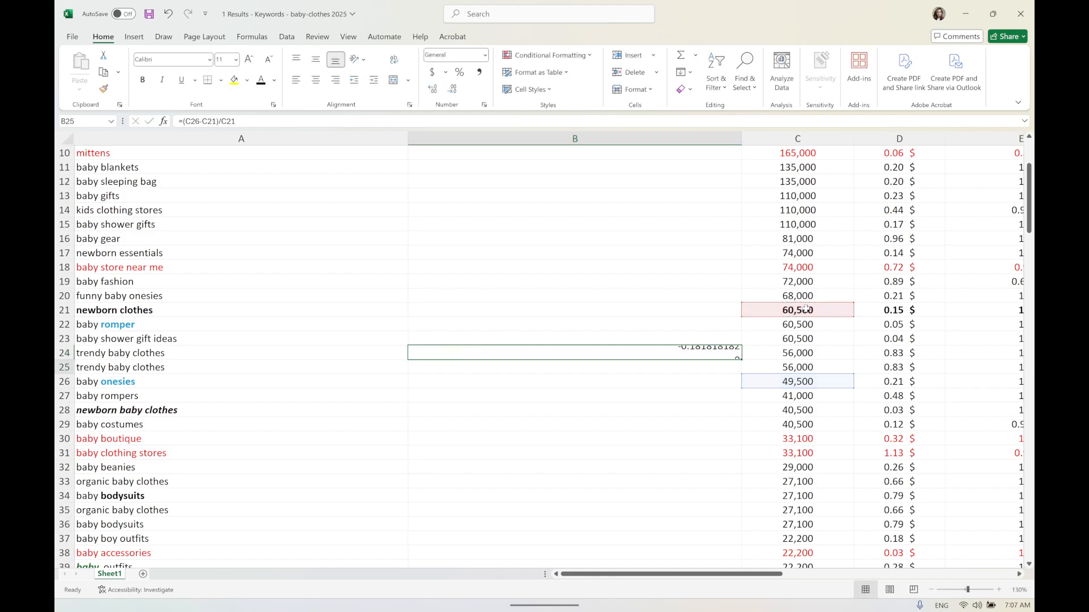
# Clear the formula in B24 and delete the inserted column B
pyautogui.press('Up')
pyautogui.press('Delete')
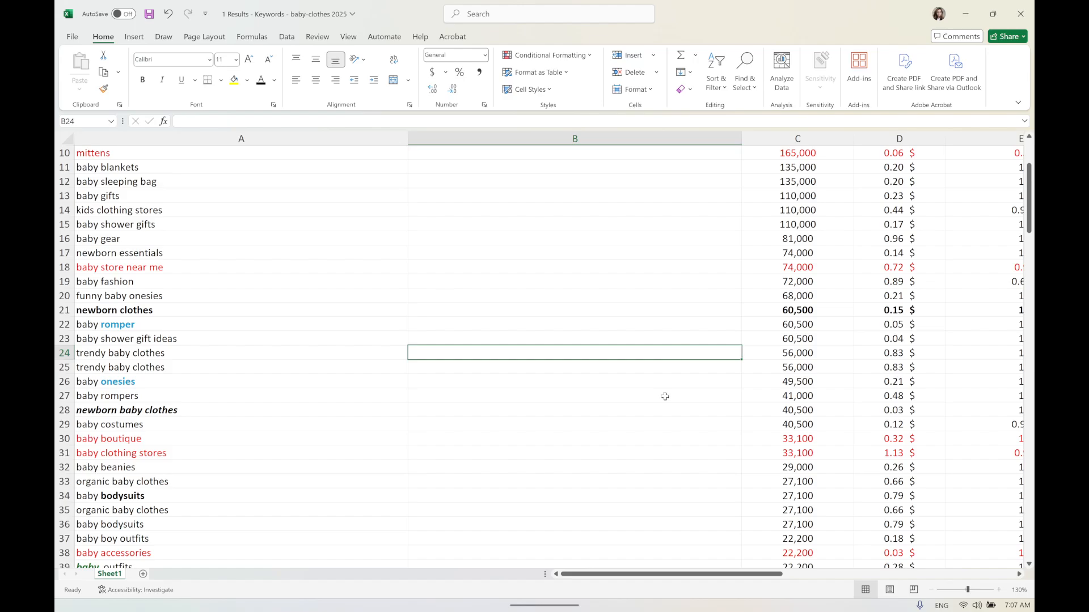
pyautogui.moveTo(740, 139); pyautogui.dragTo(469, 140)
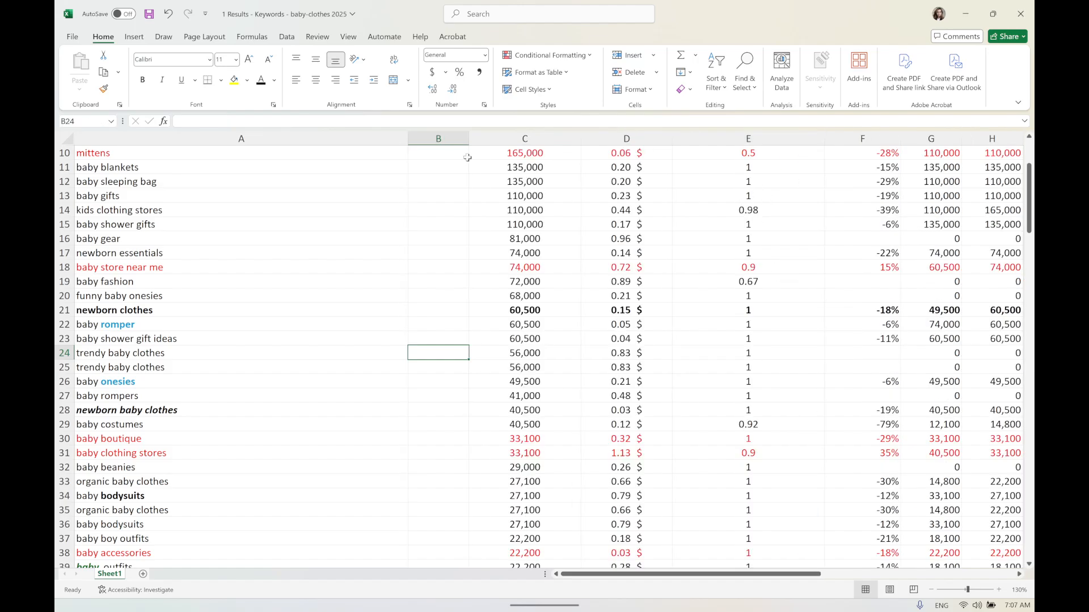
pyautogui.click(462, 140)
pyautogui.rightClick(460, 194)
pyautogui.click(517, 327)
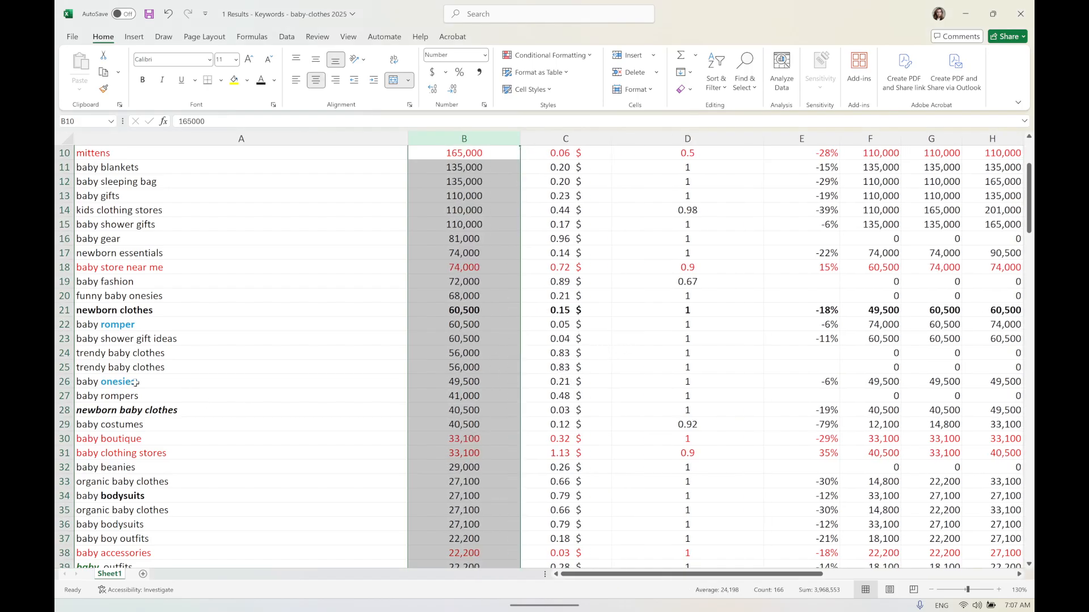
# Check the baby onesies row and its CPC in C26 against the baby romper row
pyautogui.click(57, 382)
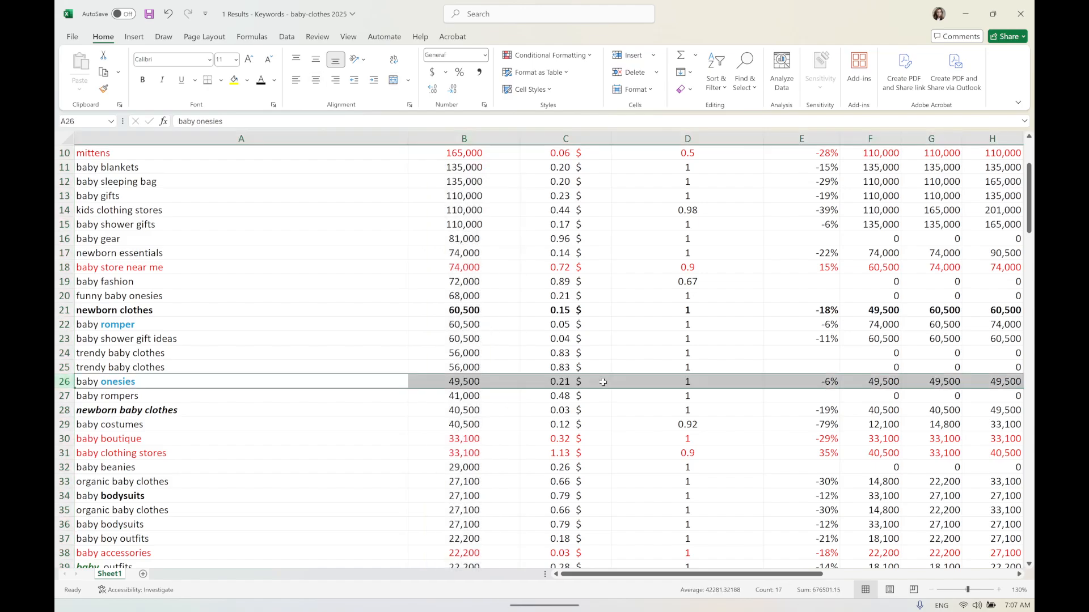
pyautogui.click(568, 382)
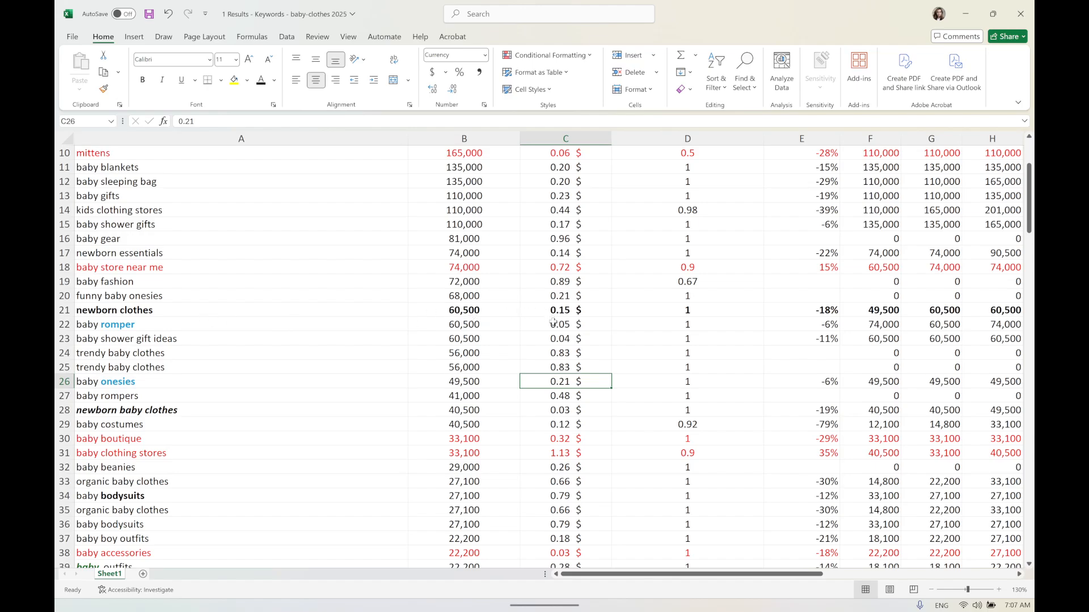
pyautogui.click(57, 324)
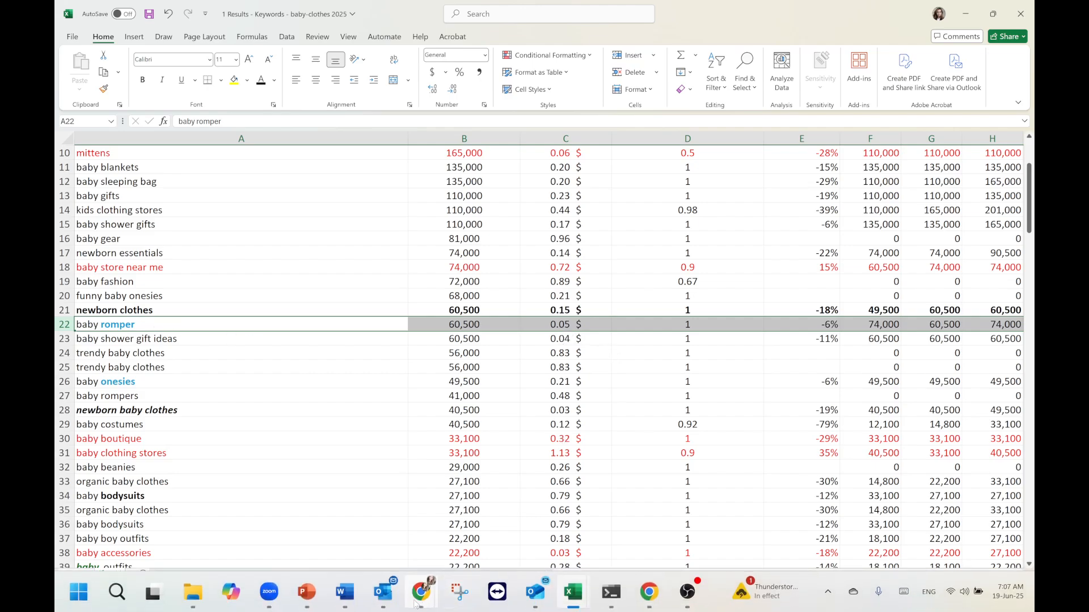
# Copy the baby onesies keyword, volume and CPC from A26:C26 into row 13 of the Google Search Ads Assignment workbook, starting at C13
pyautogui.moveTo(557, 382); pyautogui.dragTo(292, 382)
pyautogui.hotkey('ctrl', 'c')
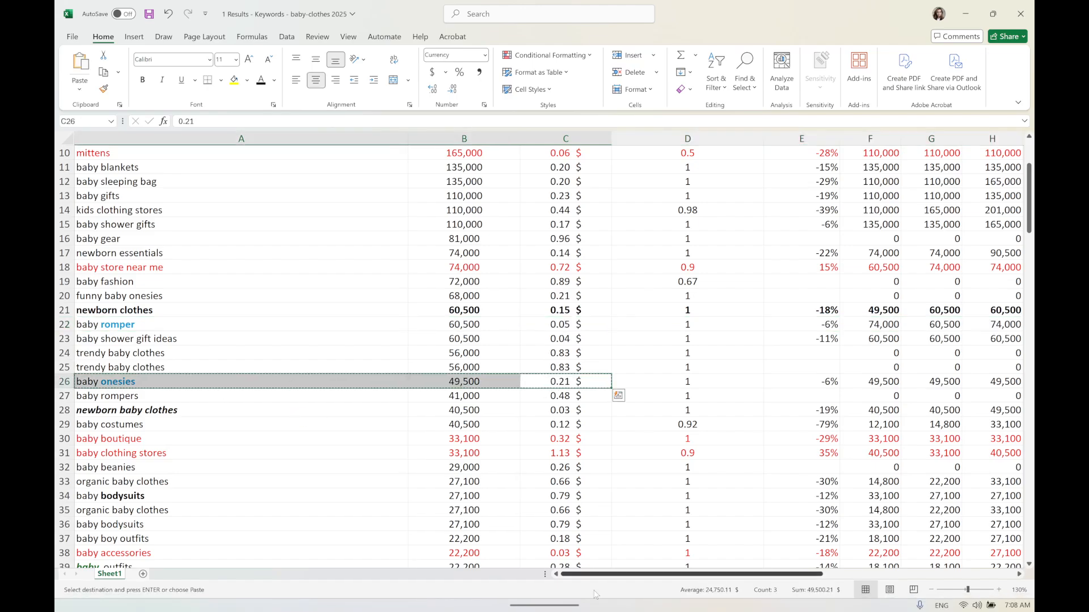
pyautogui.click(573, 592)
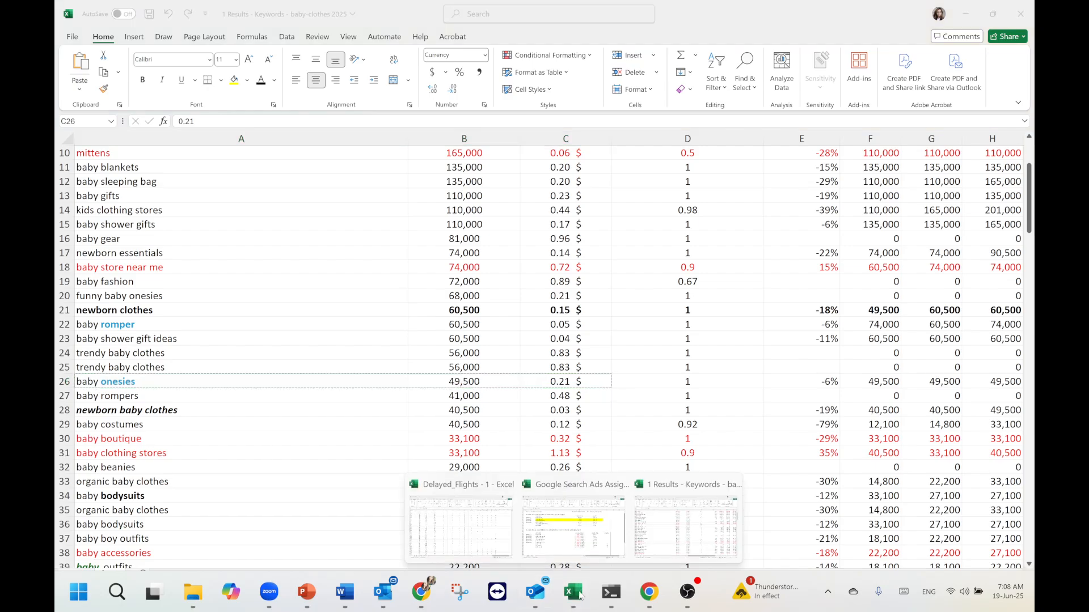
pyautogui.click(576, 543)
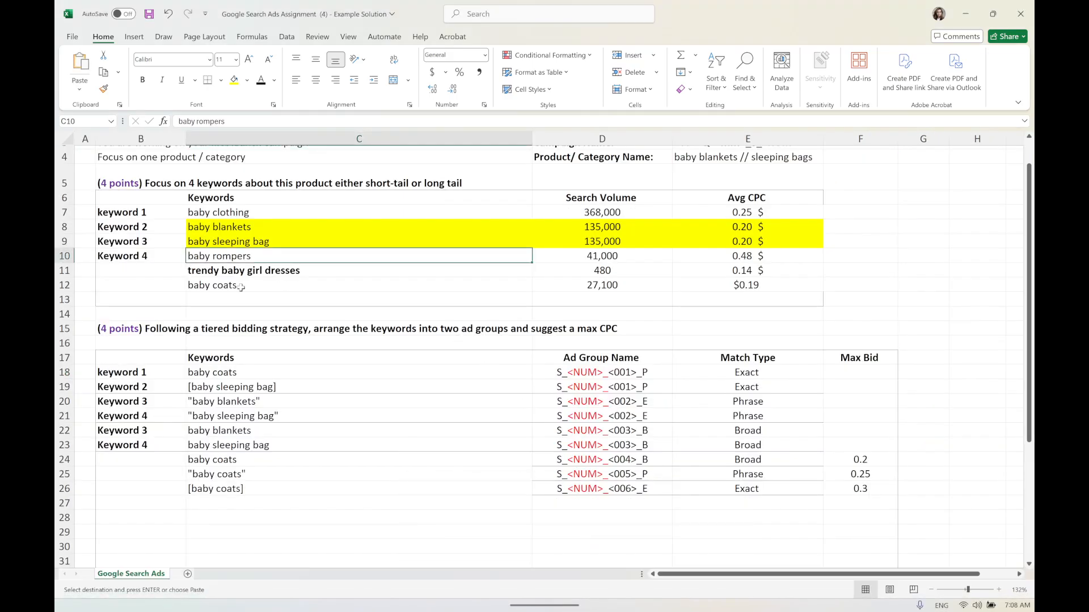
pyautogui.click(208, 294)
pyautogui.hotkey('ctrl', 'v')
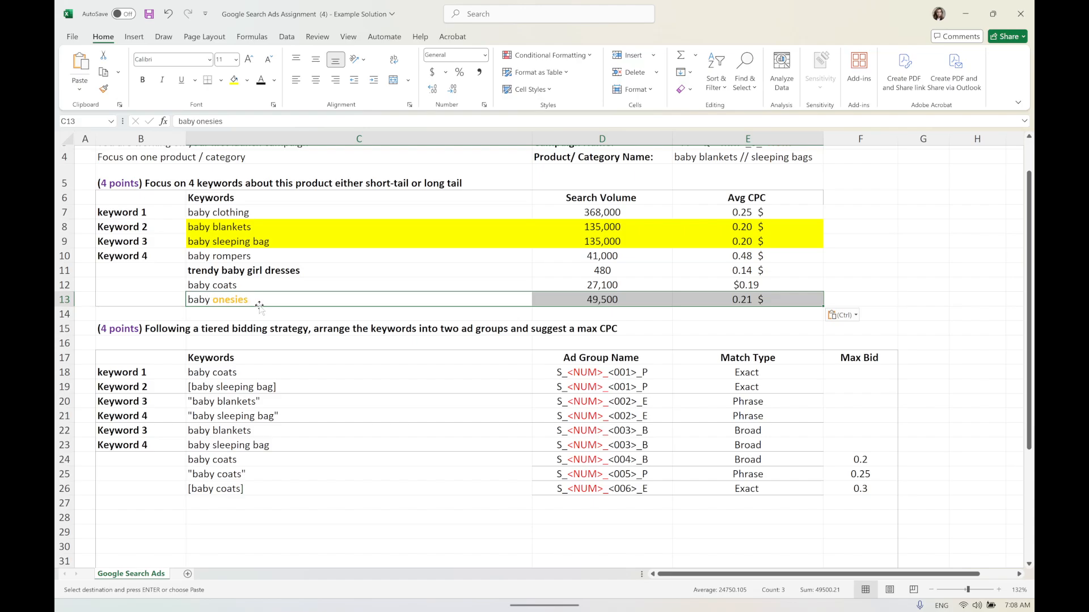
pyautogui.press('Escape')
# Compare the average CPC and search volume of baby onesies in row 13 with baby rompers in row 10
pyautogui.click(782, 301)
pyautogui.click(756, 258)
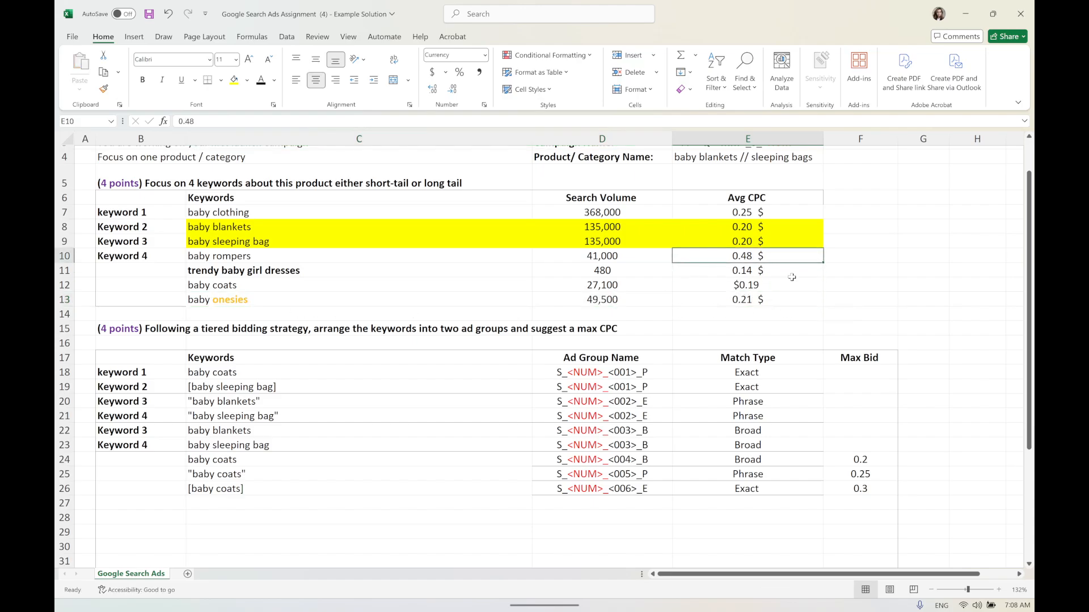
pyautogui.click(753, 303)
pyautogui.click(743, 250)
pyautogui.click(740, 300)
pyautogui.click(278, 301)
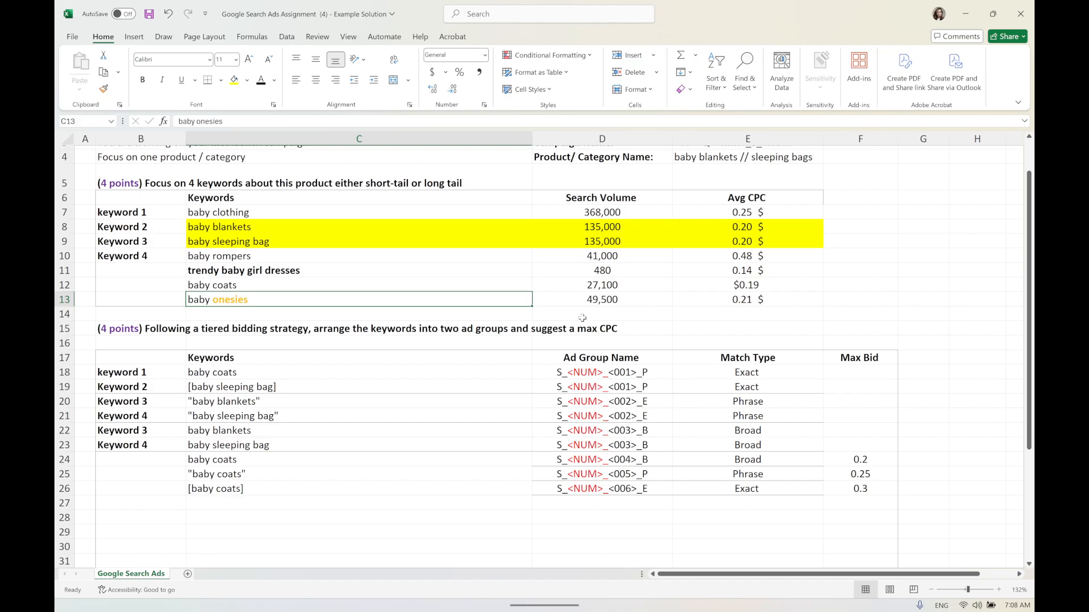
pyautogui.moveTo(744, 300); pyautogui.dragTo(92, 303)
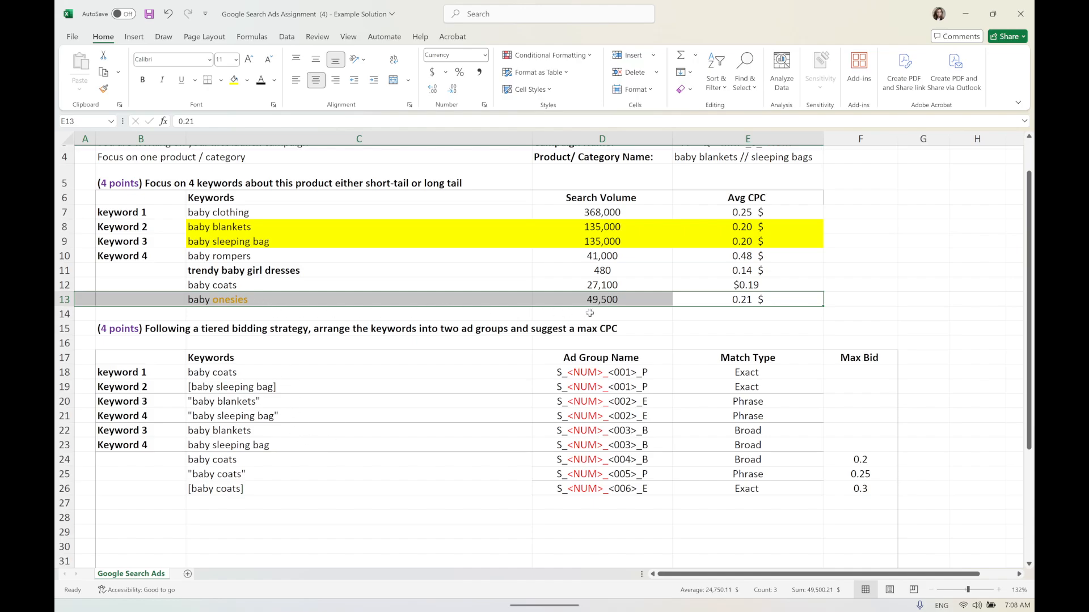
pyautogui.moveTo(751, 257); pyautogui.dragTo(305, 256)
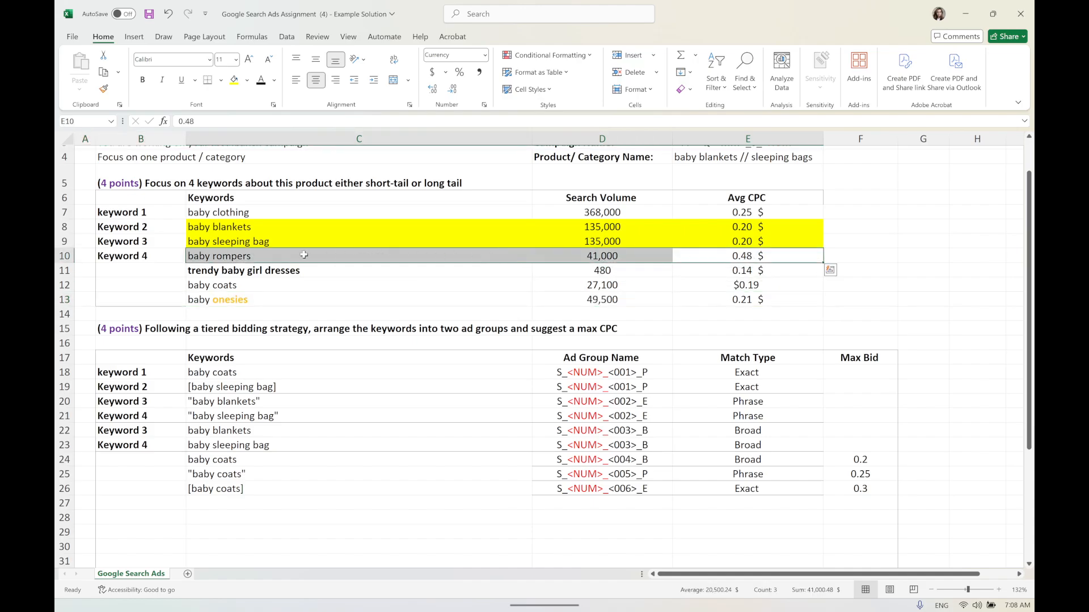
# Review the baby rompers CPC in E10 and the broad, phrase and exact match types with empty max bids in rows 18–23
pyautogui.click(754, 255)
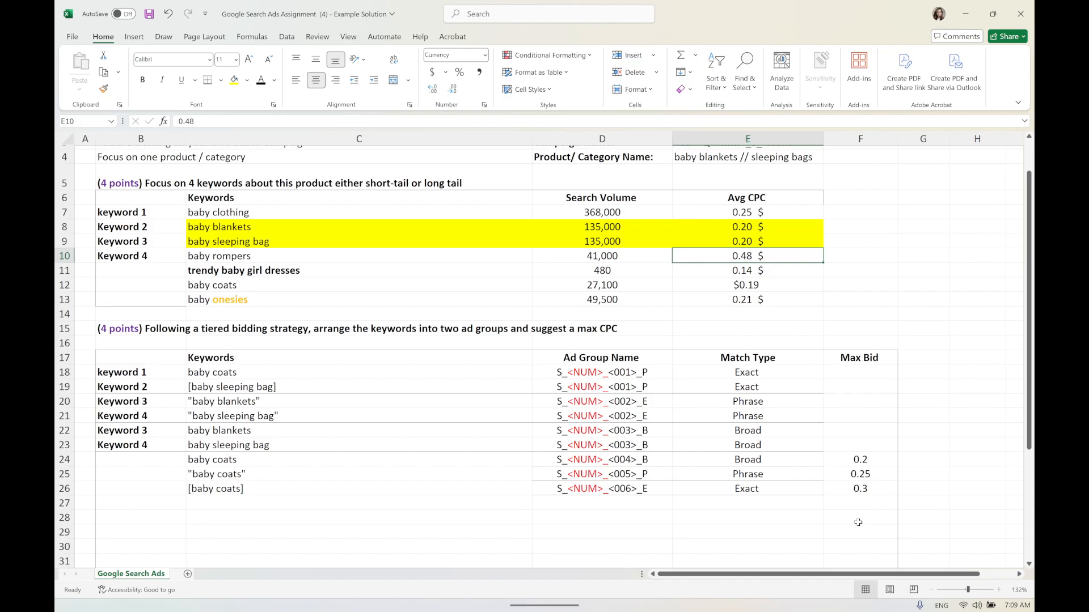
pyautogui.moveTo(769, 432); pyautogui.dragTo(766, 444)
pyautogui.moveTo(765, 404); pyautogui.dragTo(770, 416)
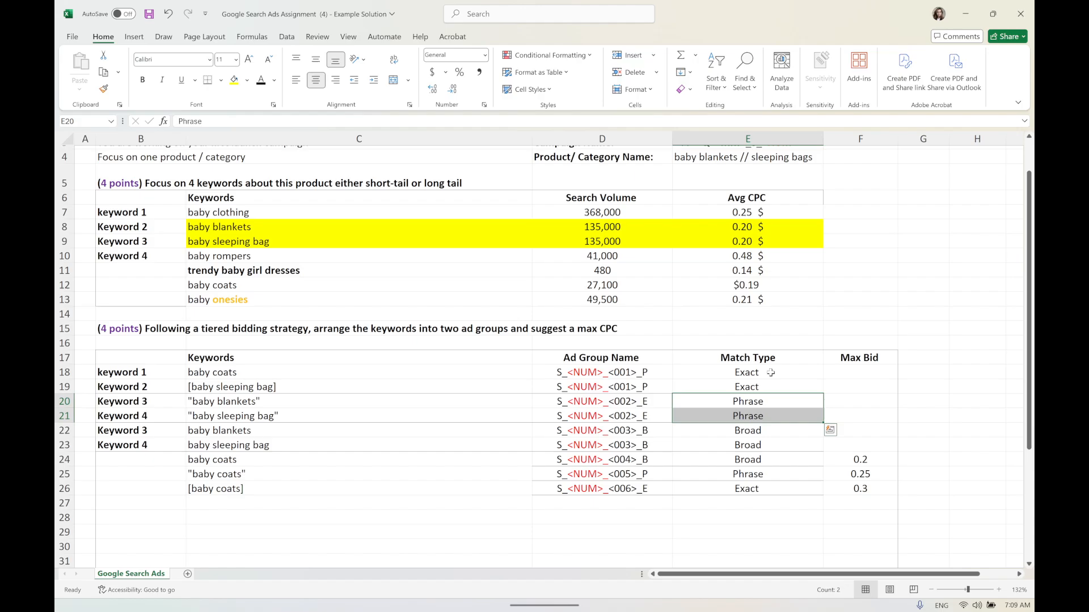
pyautogui.moveTo(772, 370); pyautogui.dragTo(870, 450)
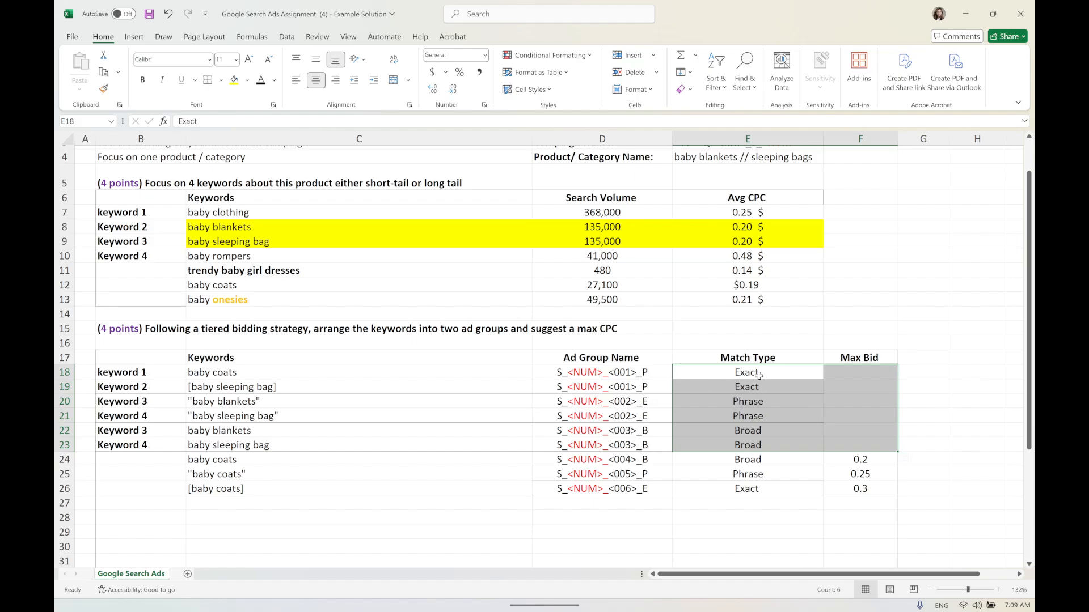
# Compare the search volume and average CPC of baby onesies in row 13 with those of baby rompers in row 10
pyautogui.moveTo(256, 297); pyautogui.dragTo(748, 300)
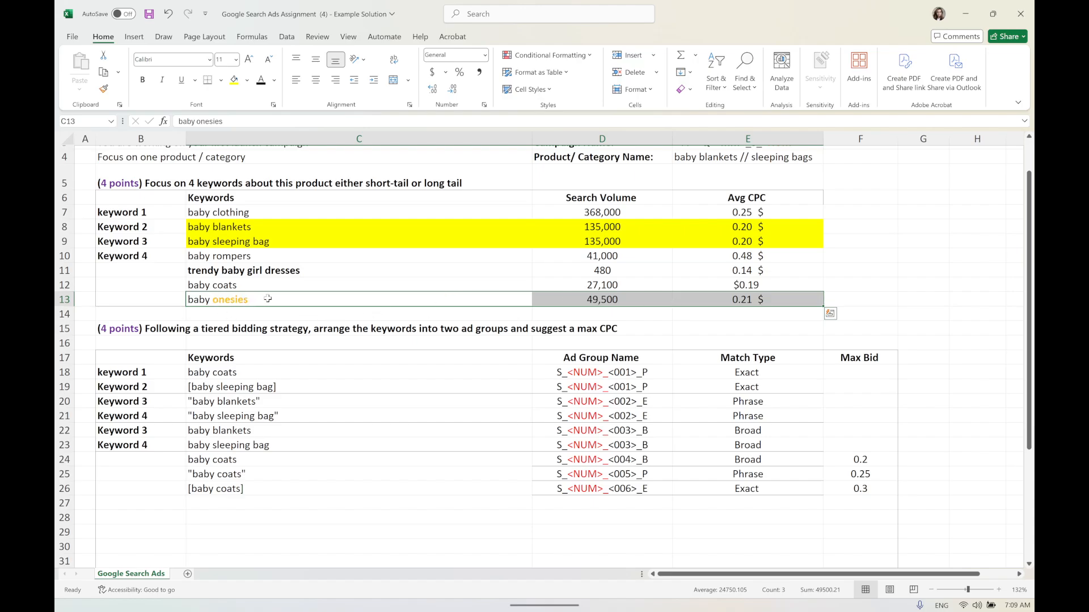
pyautogui.click(757, 300)
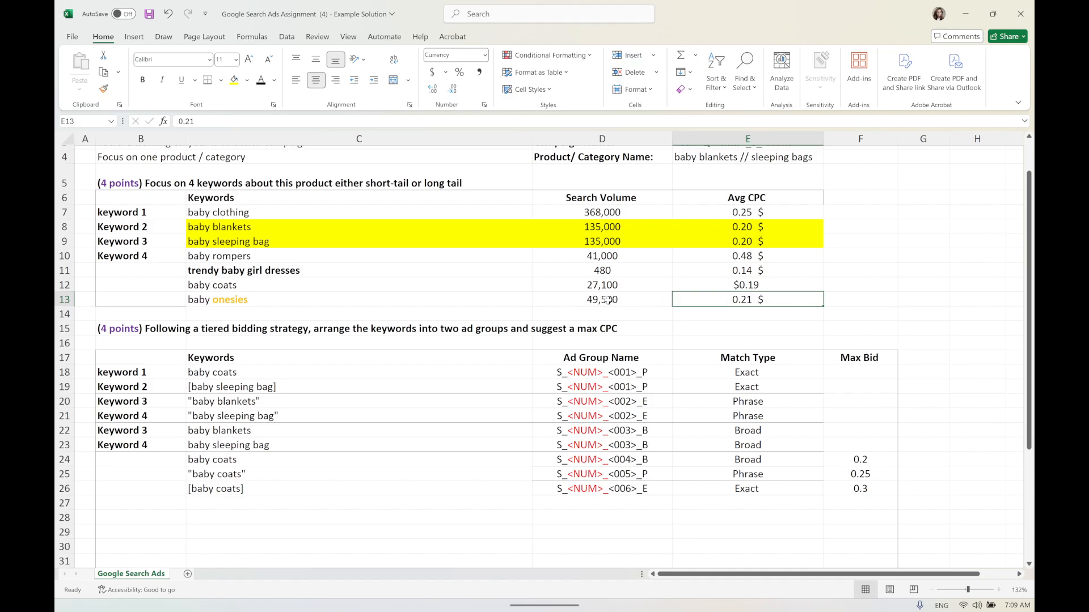
pyautogui.click(609, 260)
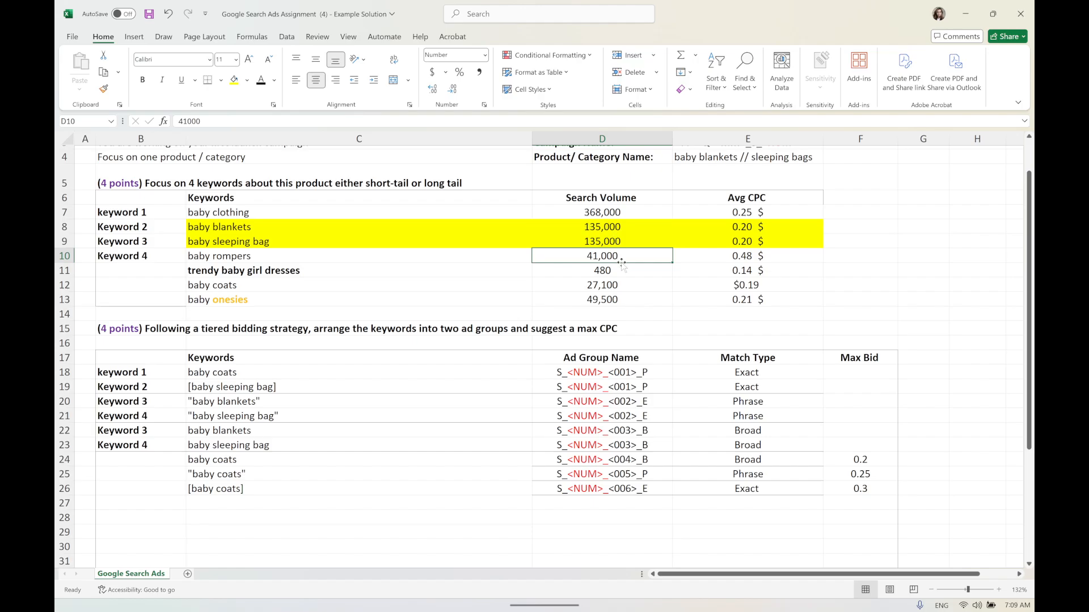
pyautogui.click(587, 300)
pyautogui.moveTo(596, 255); pyautogui.dragTo(745, 254)
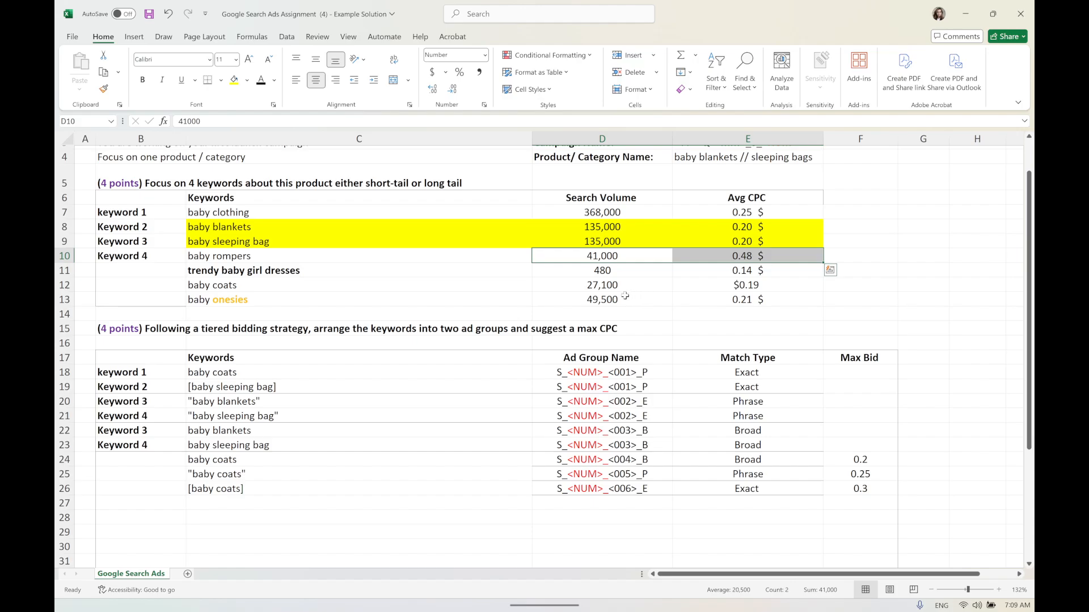
pyautogui.moveTo(625, 296); pyautogui.dragTo(746, 297)
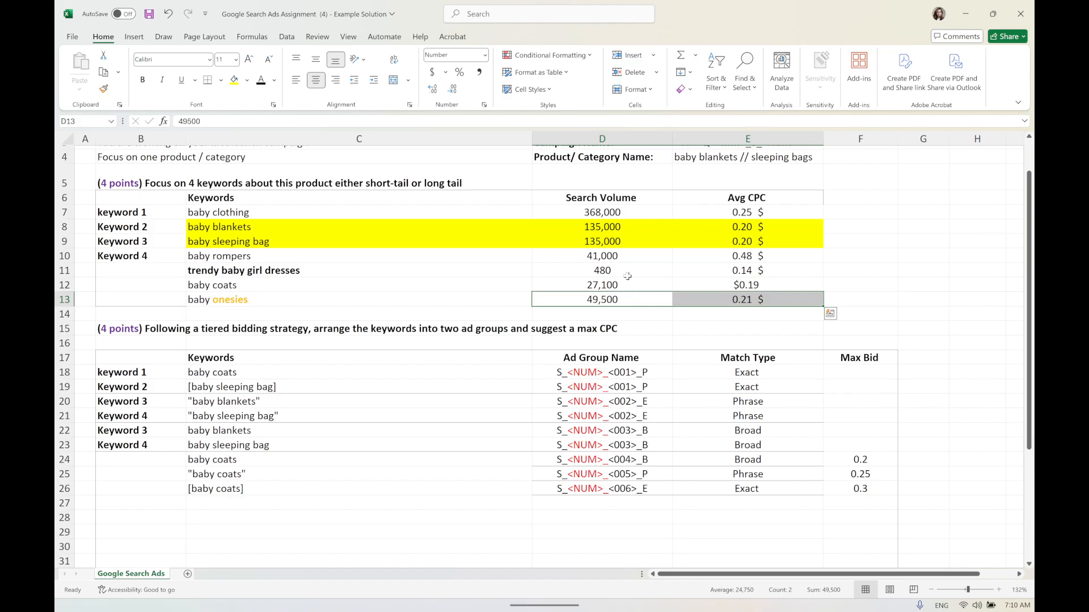
# Switch to the baby-clothes 2025 keyword results workbook, check the baby romper row, and search the sheet for "rompers"
pyautogui.moveTo(460, 611)
pyautogui.moveTo(572, 593)
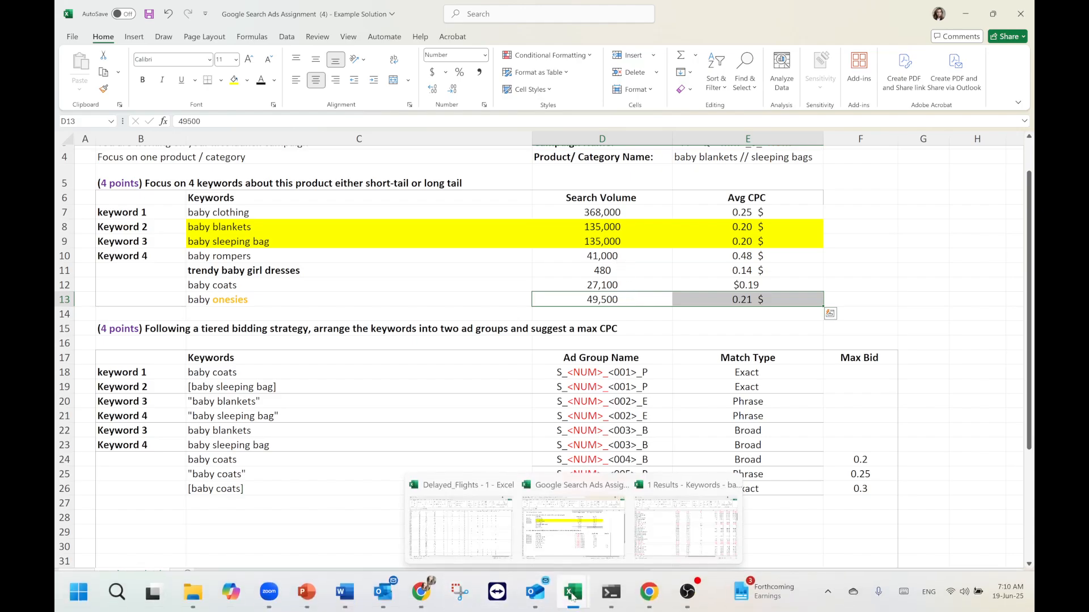
pyautogui.click(686, 527)
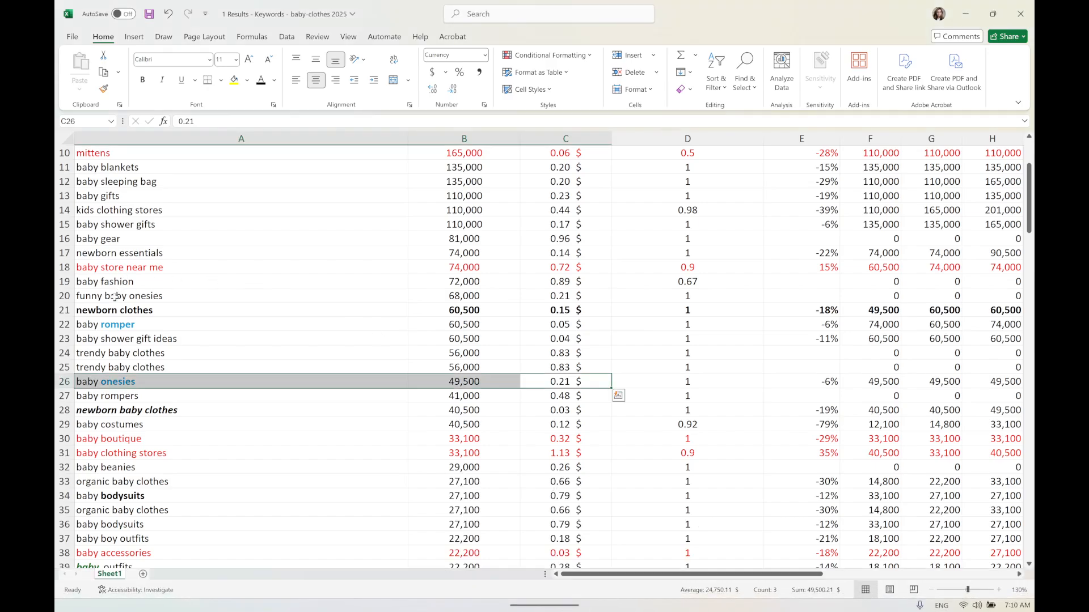
pyautogui.moveTo(114, 322); pyautogui.dragTo(477, 319)
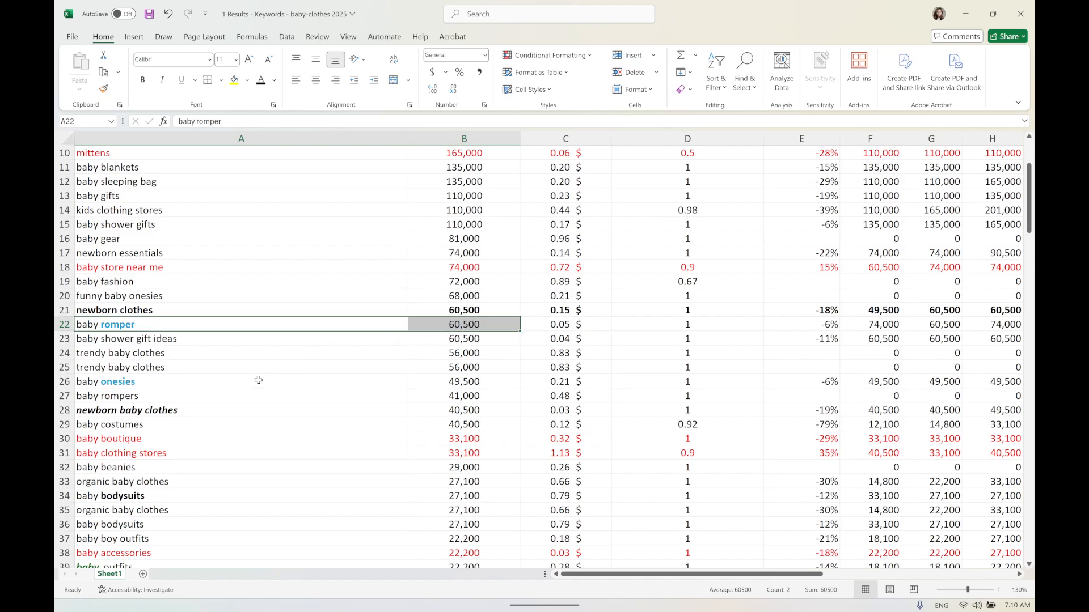
pyautogui.scroll(2, 259, 379)
pyautogui.click(305, 314)
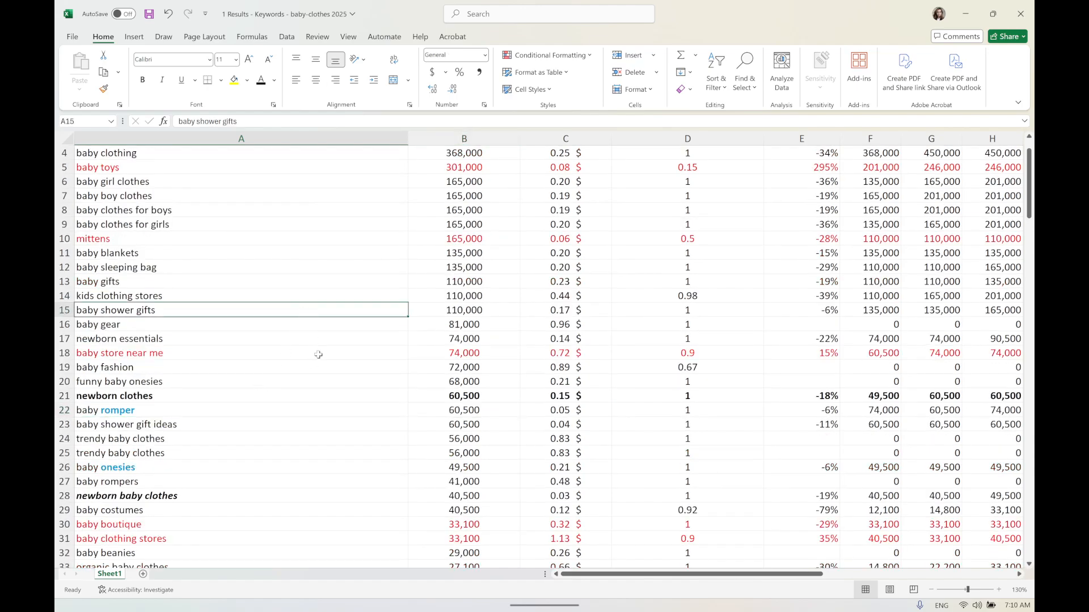
pyautogui.hotkey('ctrl', 'f')
pyautogui.write('rompers')
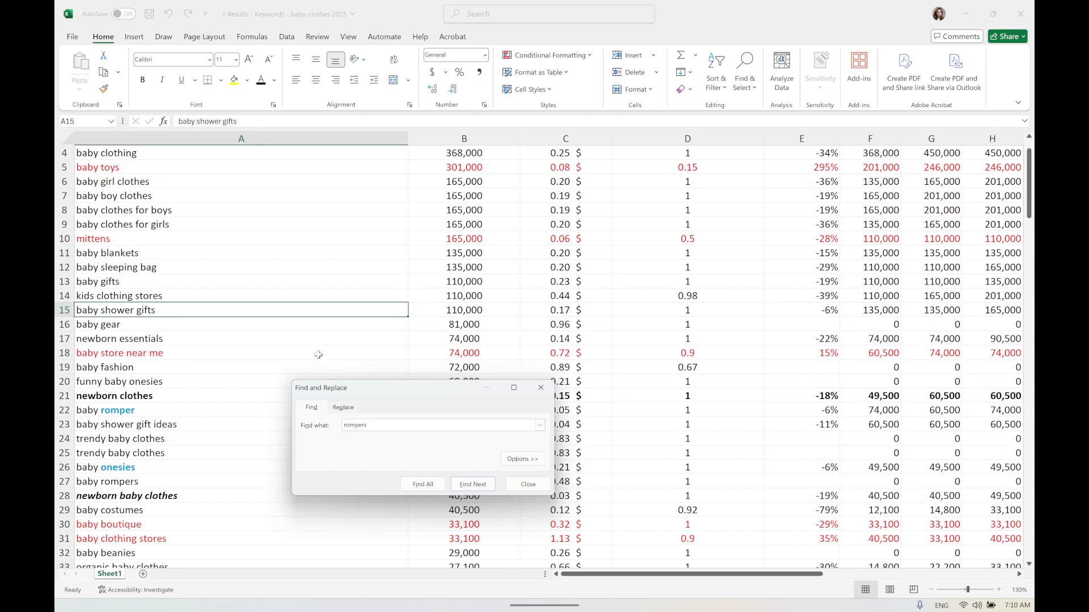
pyautogui.press('Return')
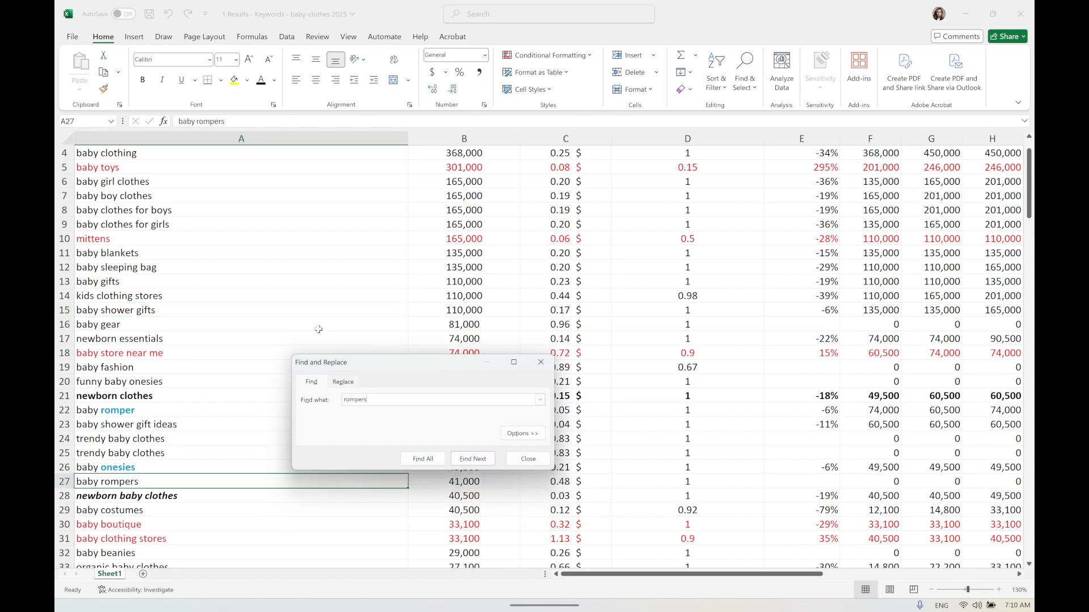
pyautogui.click(540, 363)
# Highlight the entire baby rompers row 27 and baby onesies row 26 in yellow
pyautogui.scroll(-1, 359, 471)
pyautogui.scroll(-1, 360, 472)
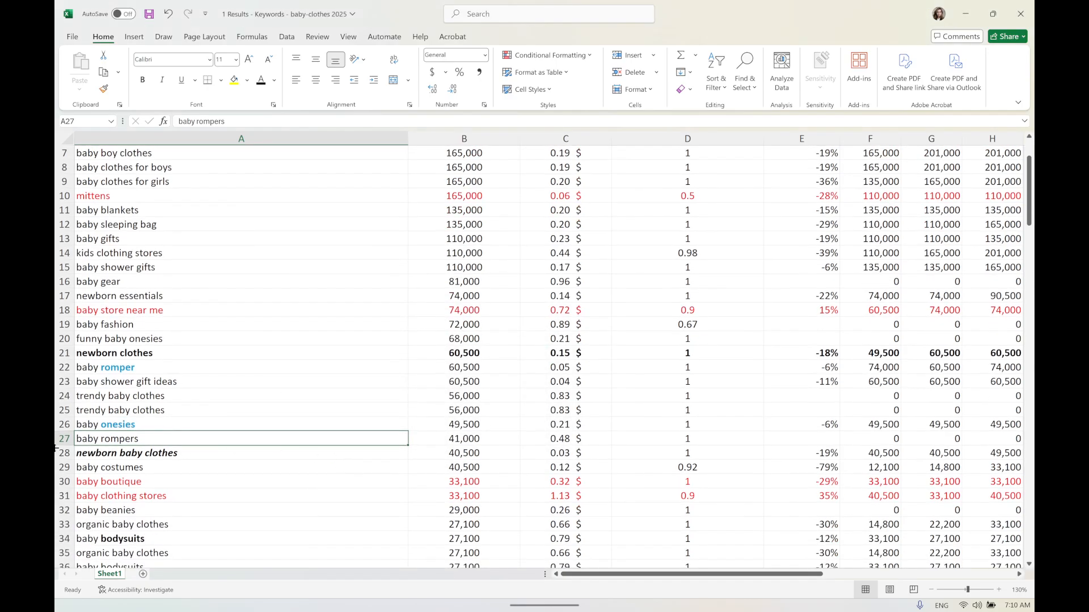
pyautogui.click(64, 439)
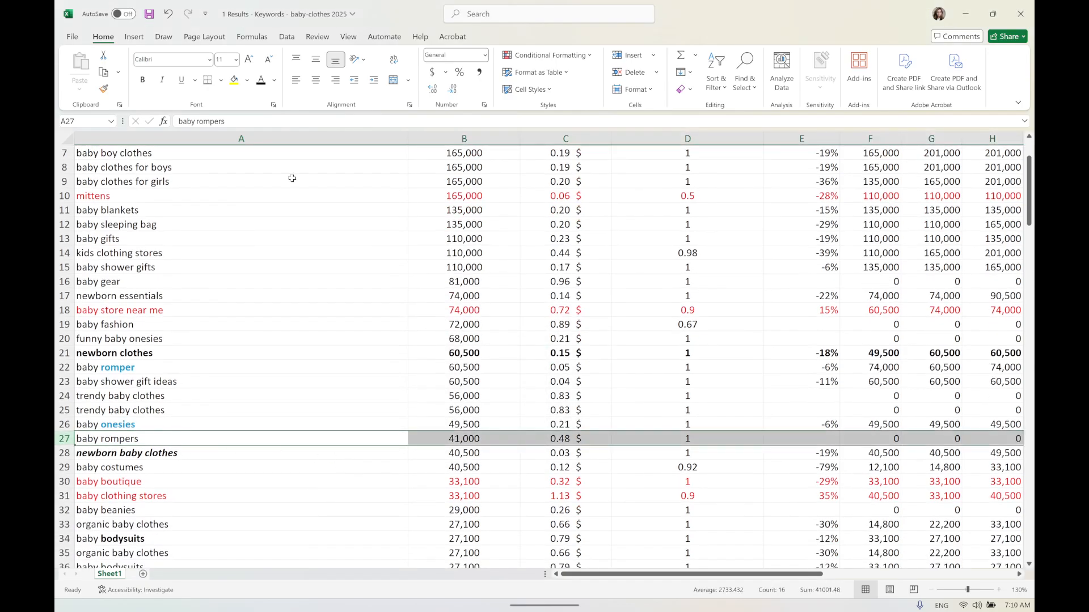
pyautogui.click(235, 80)
pyautogui.scroll(-3, 456, 357)
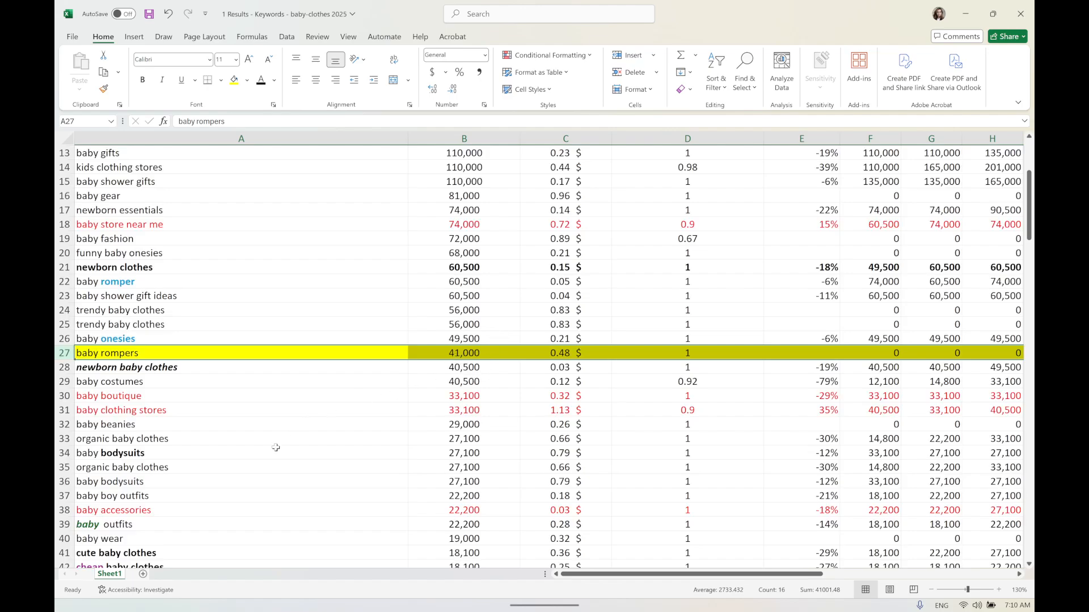
pyautogui.scroll(-1, 238, 448)
pyautogui.click(62, 295)
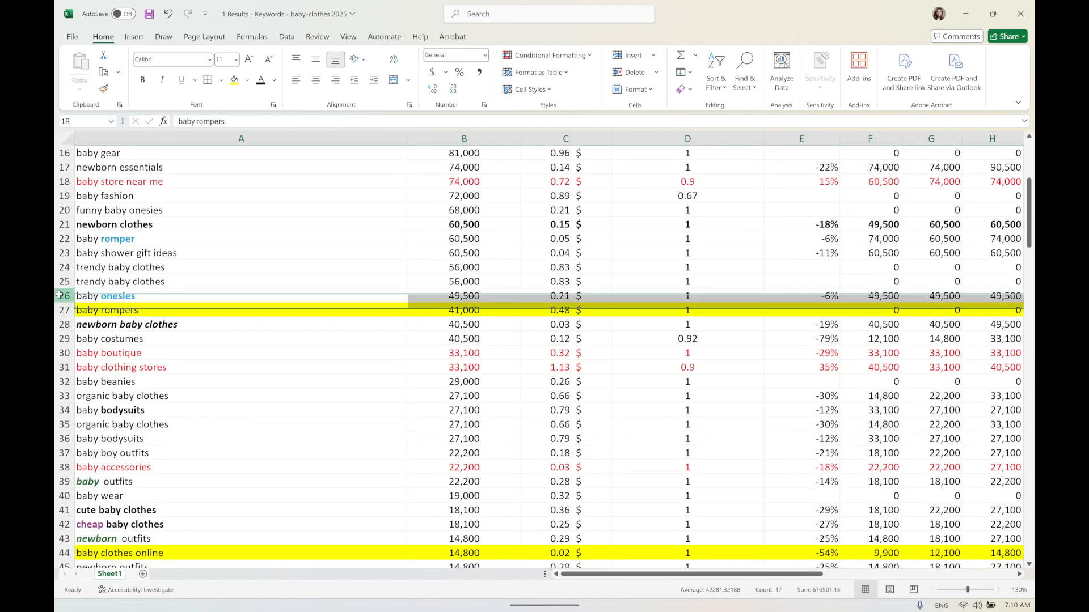
pyautogui.click(234, 82)
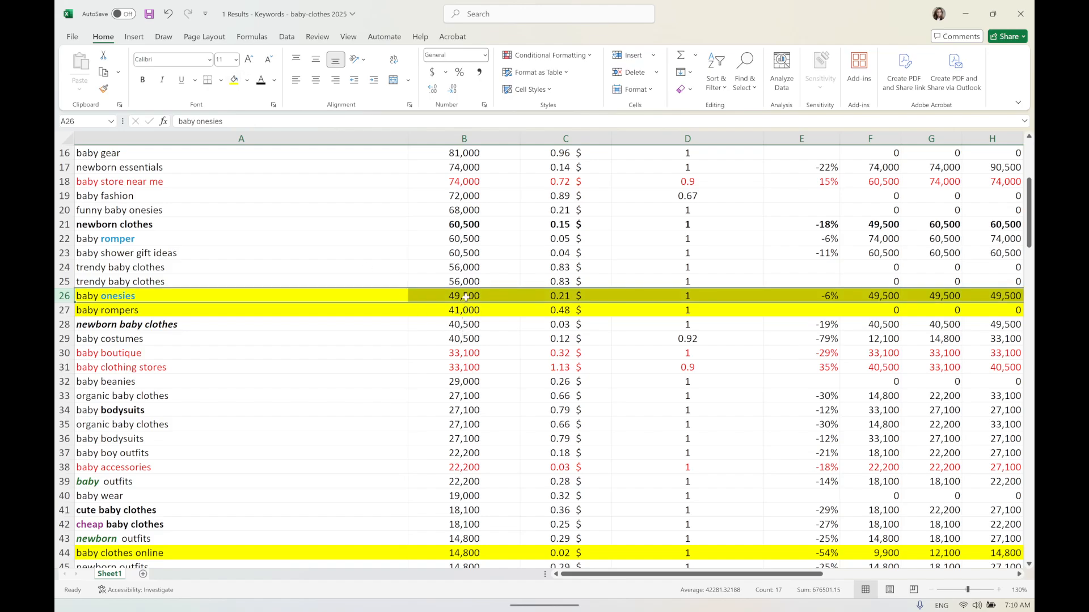
# Compare the volumes in B26:B27 and the baby onesies CPC in C26, and save the keyword results workbook
pyautogui.moveTo(466, 299); pyautogui.dragTo(467, 307)
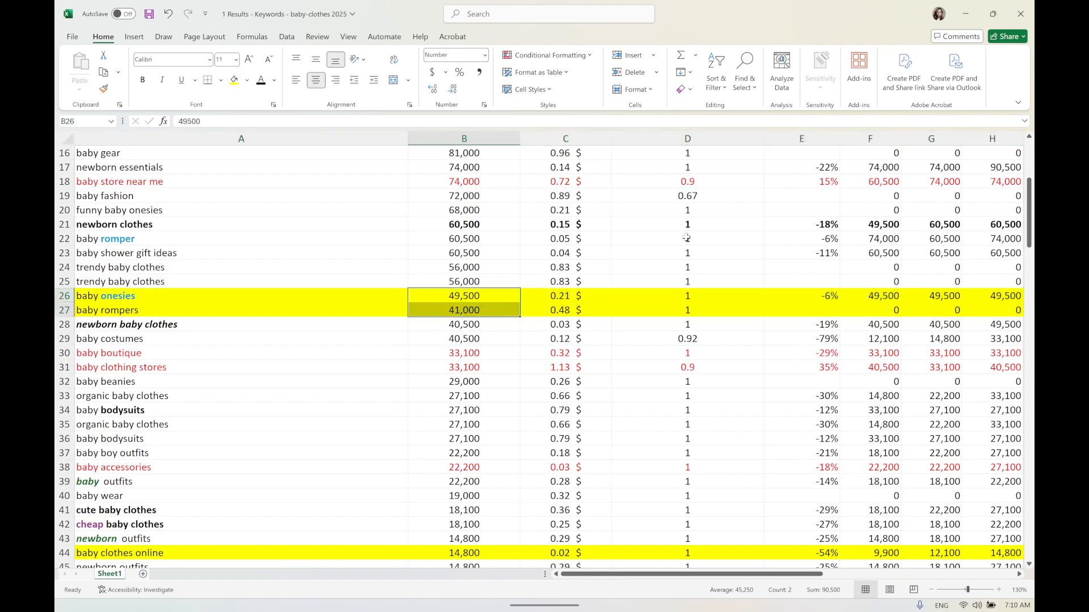
pyautogui.click(554, 297)
pyautogui.moveTo(523, 297); pyautogui.dragTo(513, 297)
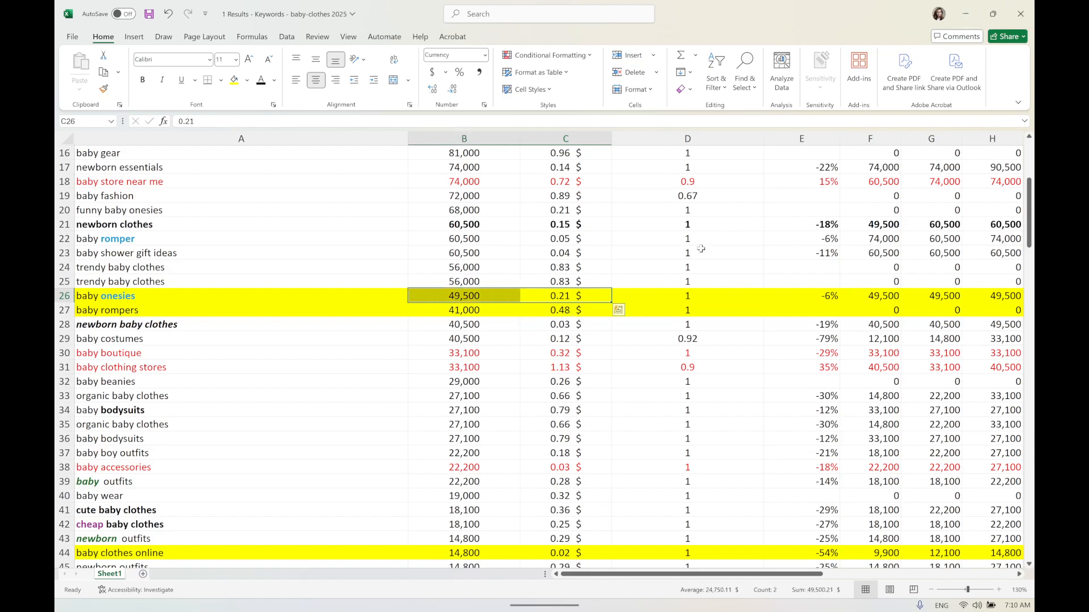
pyautogui.hotkey('ctrl', 's')
# Check the baby romper row 22, return to the Google Search Ads Assignment workbook, and review the baby coats and baby onesies figures
pyautogui.click(80, 238)
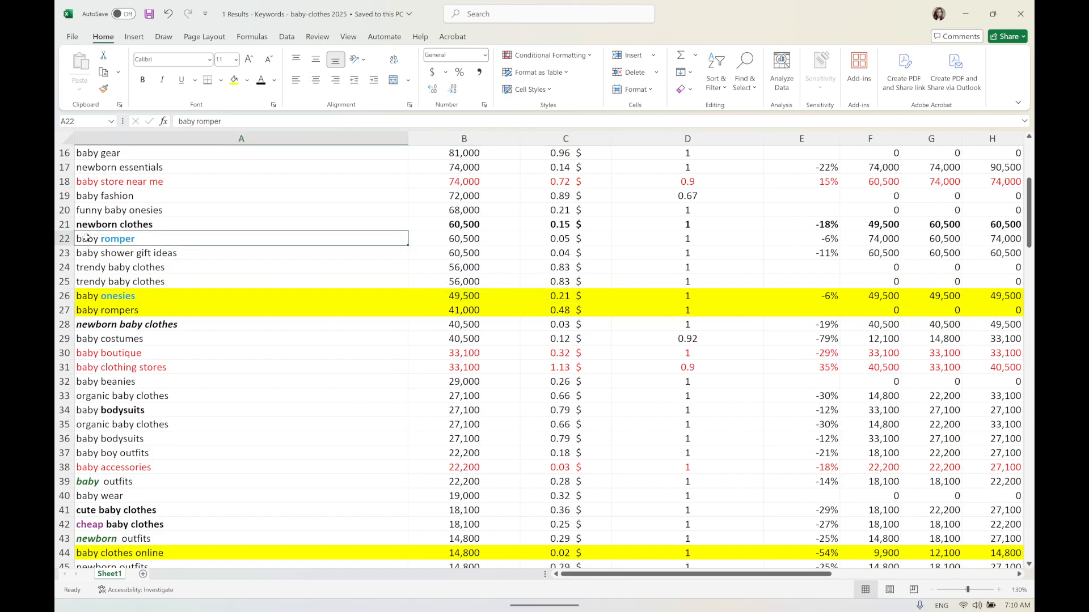
pyautogui.click(65, 239)
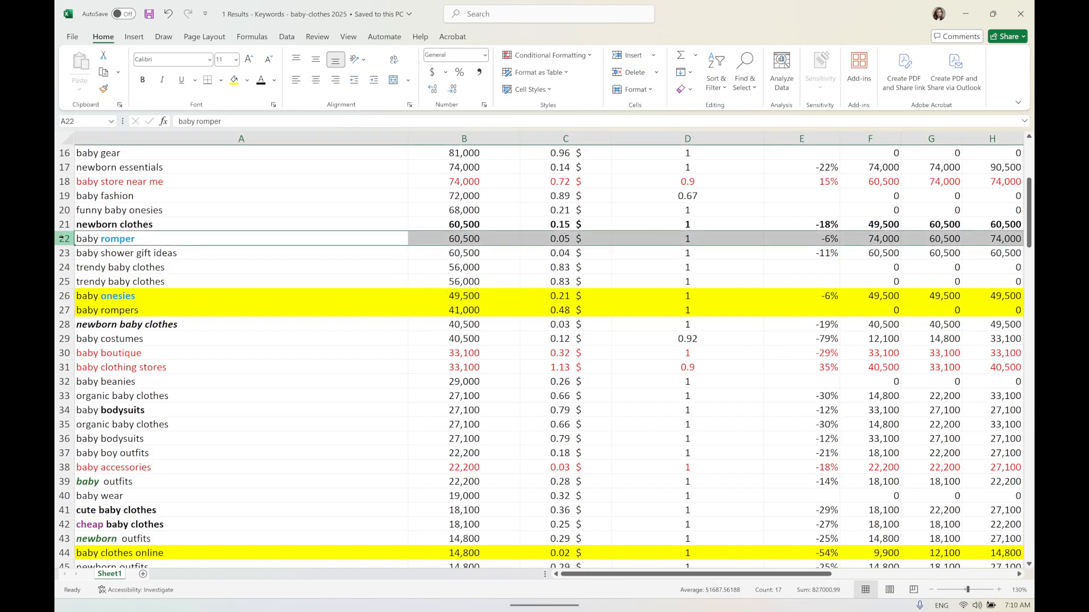
pyautogui.click(965, 14)
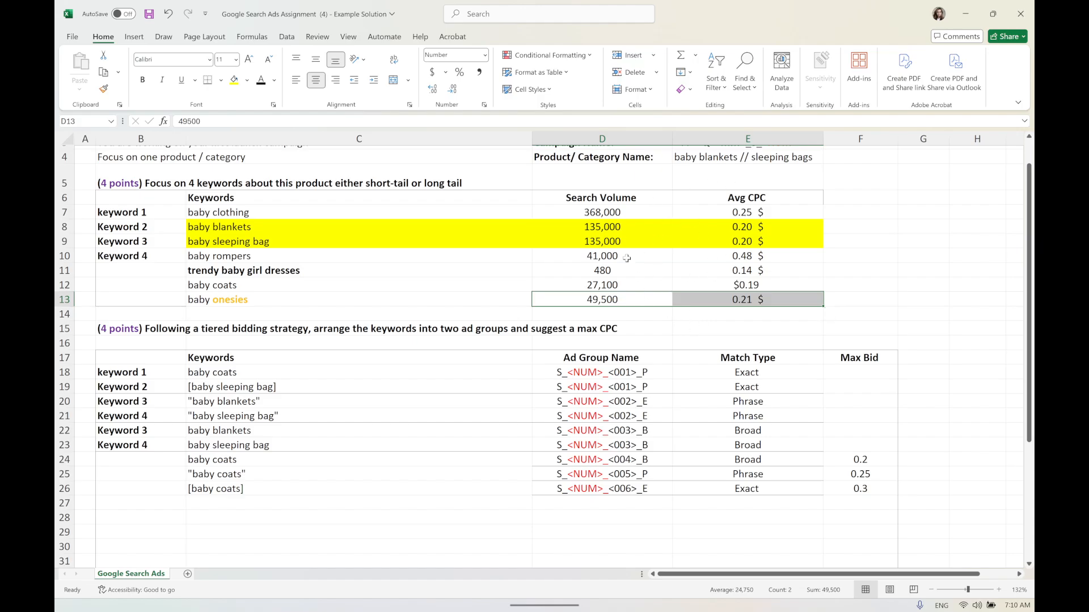
pyautogui.moveTo(618, 285); pyautogui.dragTo(749, 301)
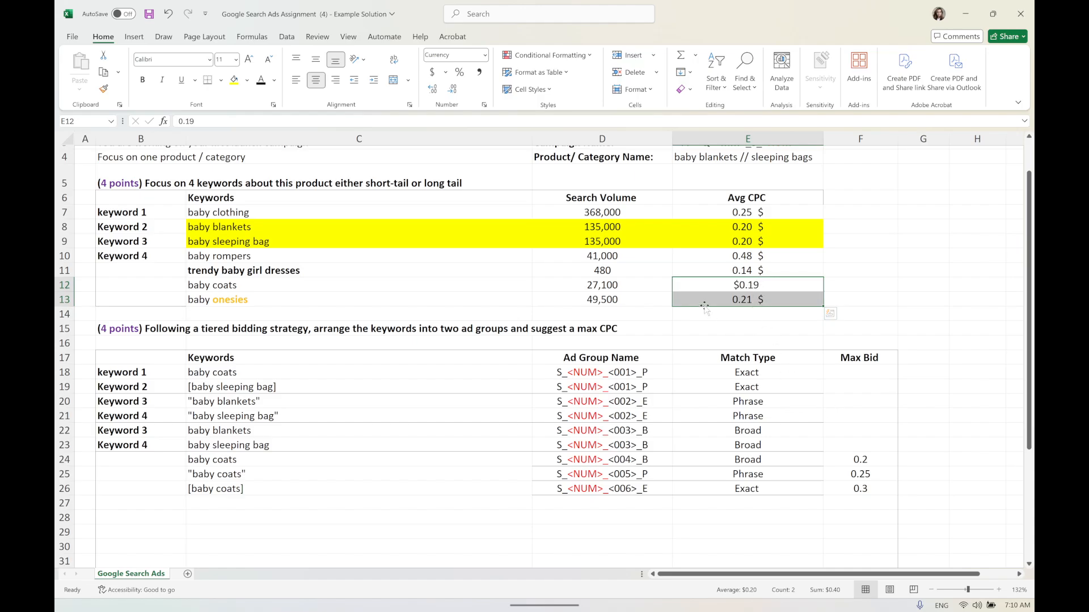
pyautogui.moveTo(411, 296); pyautogui.dragTo(709, 300)
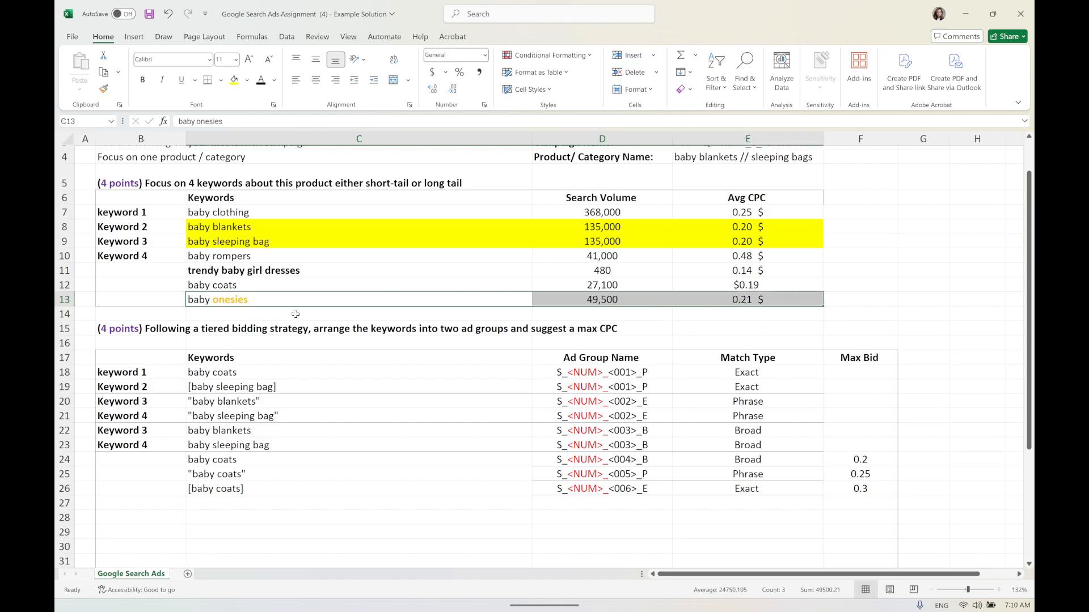
# Copy the text "baby onesies" from C13 into cells C28, C29 and C30 below the baby coats keywords
pyautogui.doubleClick(258, 299)
pyautogui.moveTo(266, 298); pyautogui.dragTo(173, 289)
pyautogui.hotkey('ctrl', 'c')
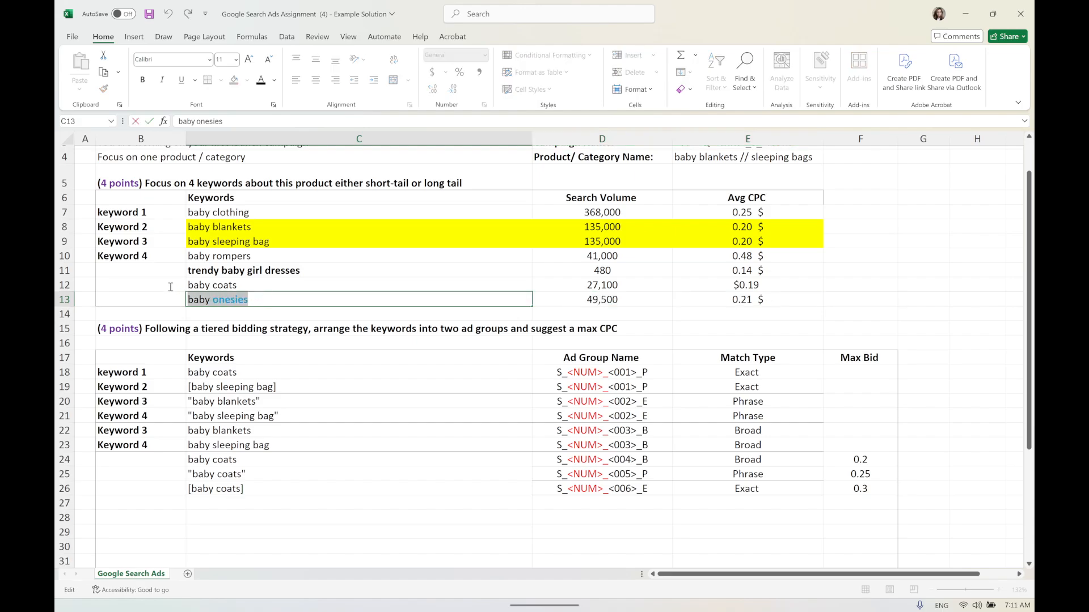
pyautogui.click(227, 504)
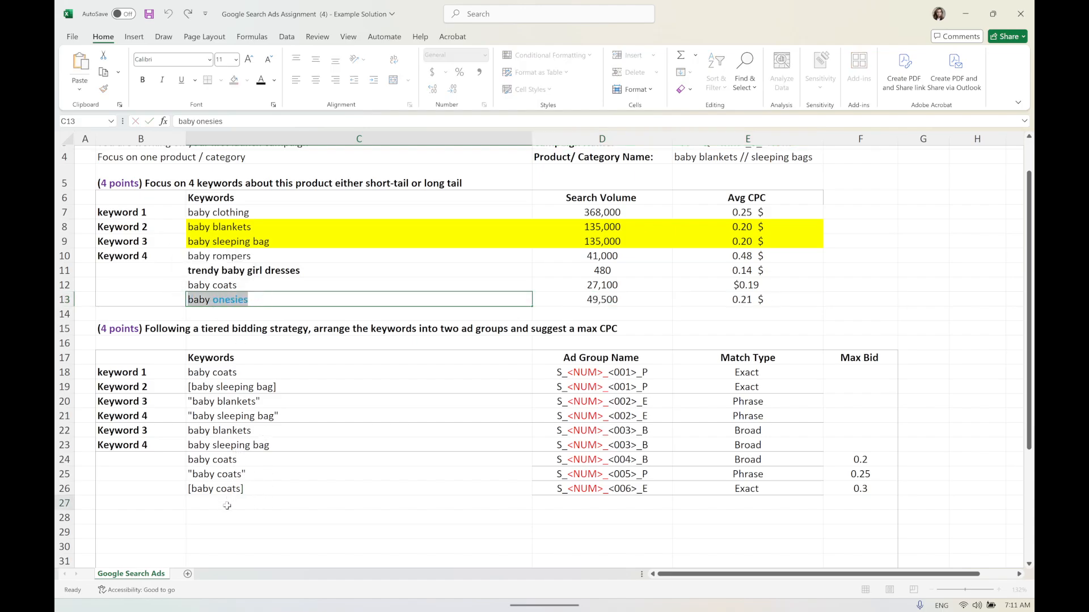
pyautogui.click(224, 517)
pyautogui.hotkey('ctrl', 'v')
pyautogui.click(215, 534)
pyautogui.hotkey('ctrl', 'v')
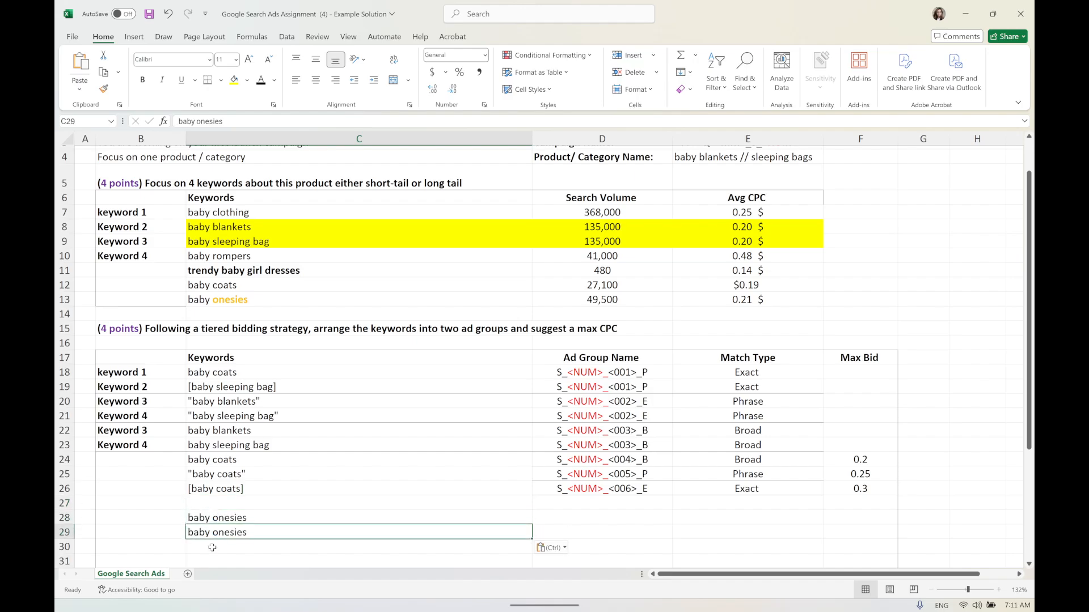
pyautogui.click(211, 548)
pyautogui.hotkey('ctrl', 'v')
pyautogui.click(209, 560)
pyautogui.rightClick(207, 560)
pyautogui.click(194, 532)
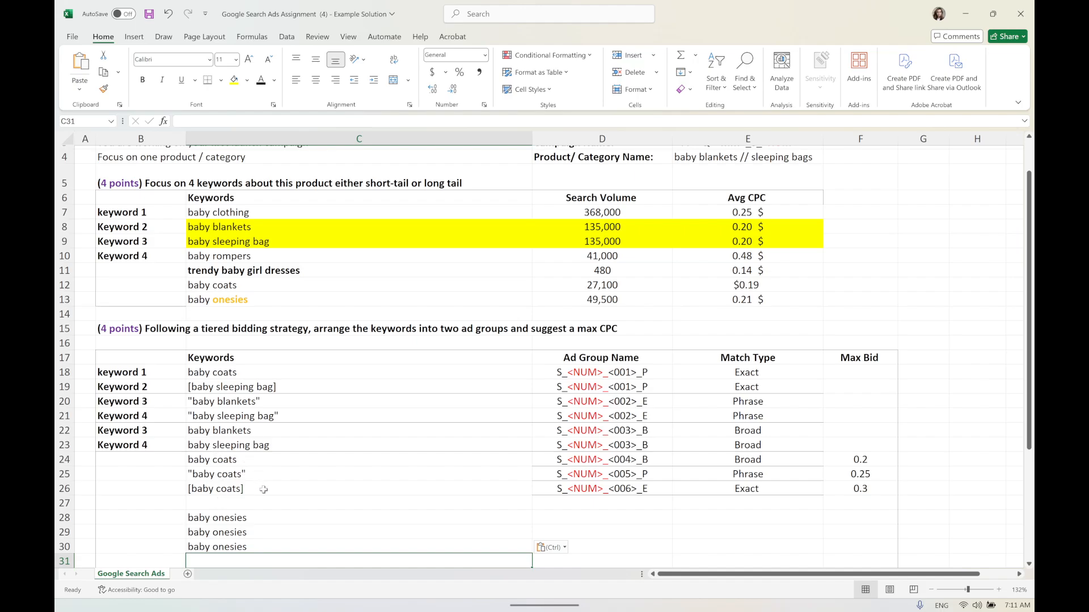
# Check the baby onesies CPC in E13 and the phrase and exact match types of the baby coats keywords in rows 25 and 26
pyautogui.scroll(-1, 227, 521)
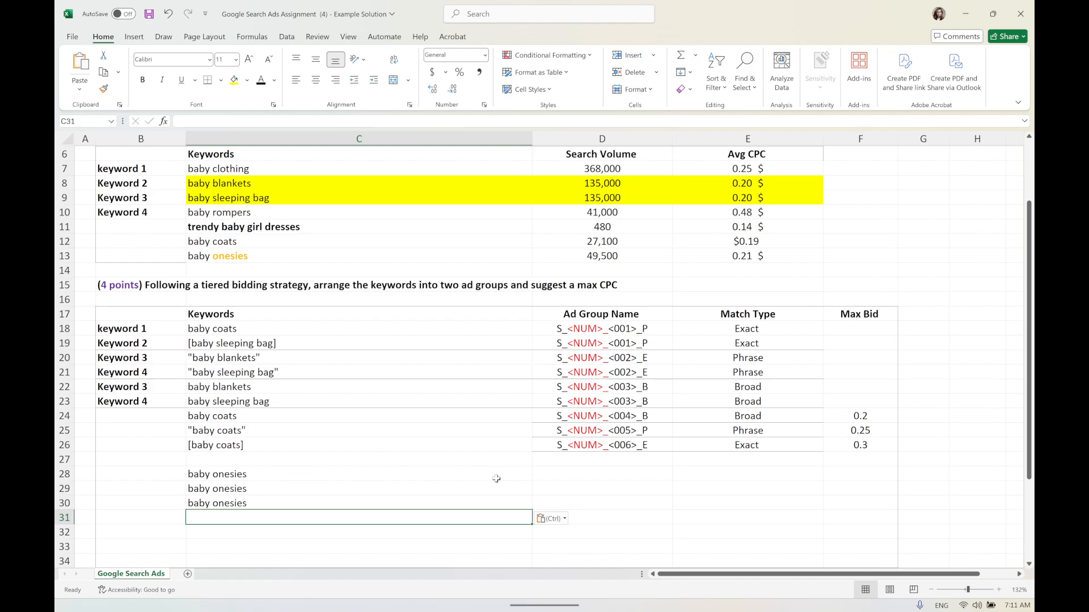
pyautogui.moveTo(455, 474); pyautogui.dragTo(835, 505)
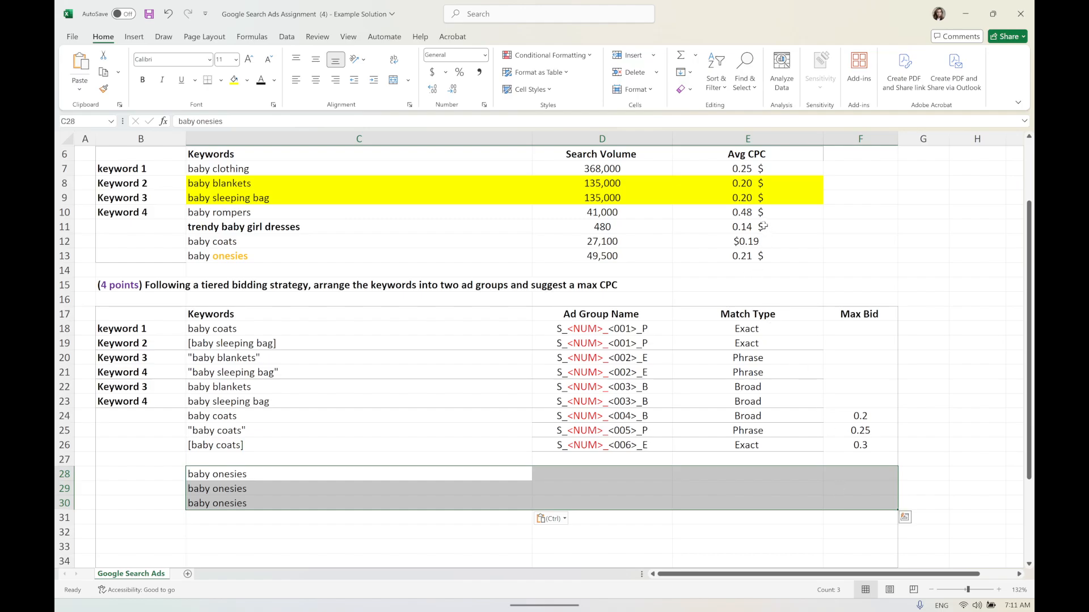
pyautogui.click(754, 255)
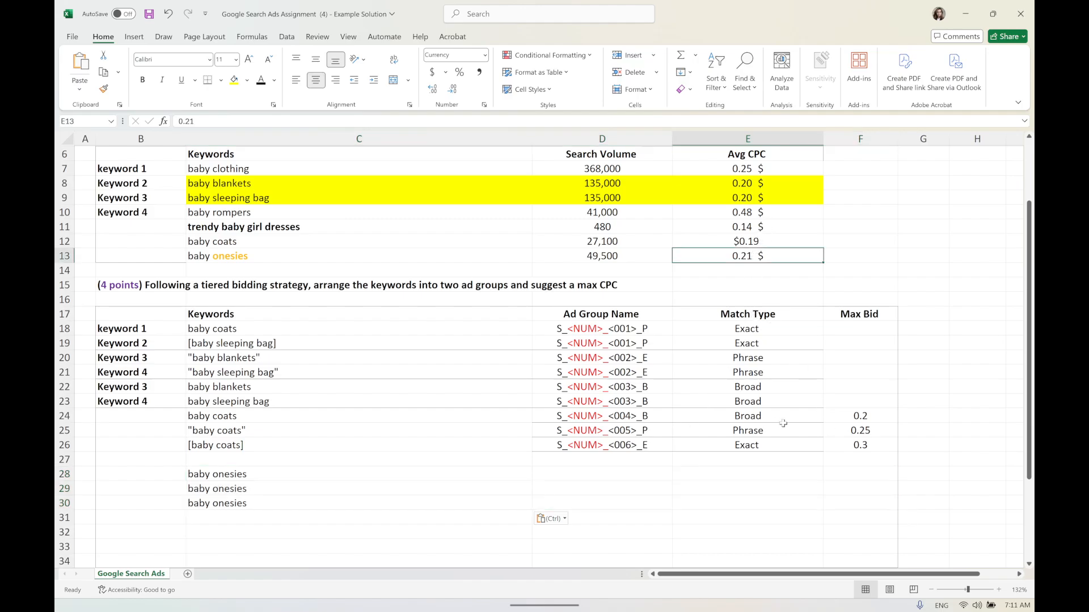
pyautogui.click(764, 434)
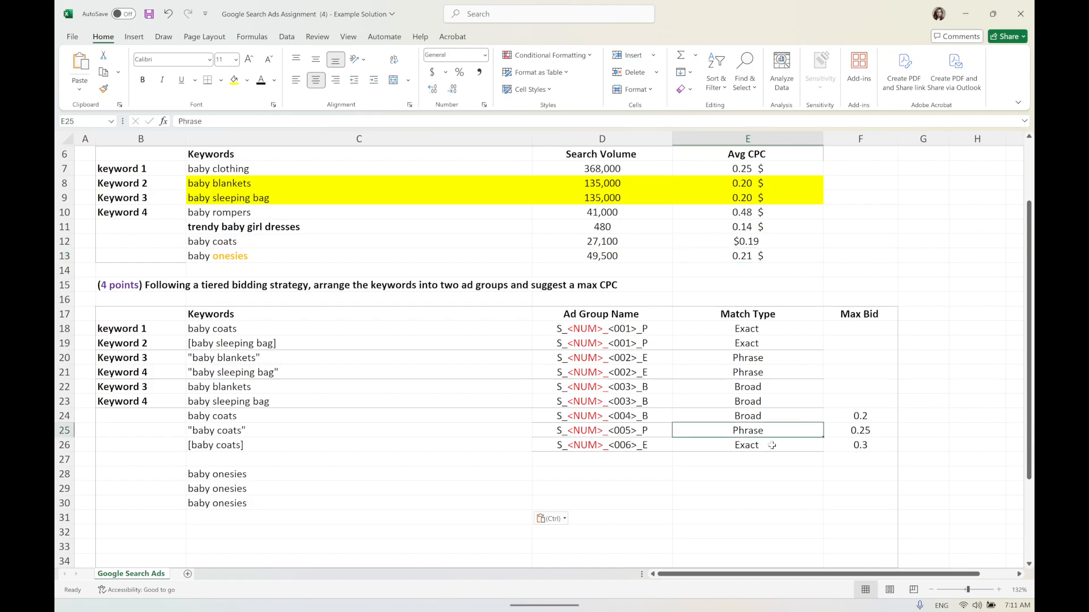
pyautogui.click(766, 447)
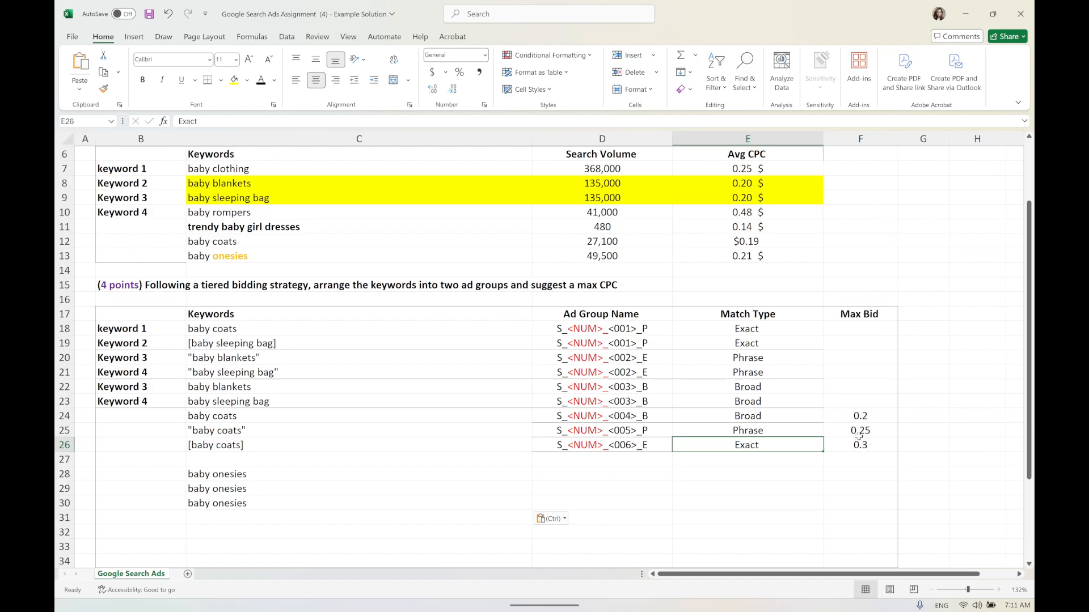
# Set the max bids of the phrase and exact baby coats keywords to 0.22 in F25 and 0.28 in F26, and save the workbook
pyautogui.moveTo(859, 427); pyautogui.dragTo(862, 438)
pyautogui.click(879, 433)
pyautogui.write('0')
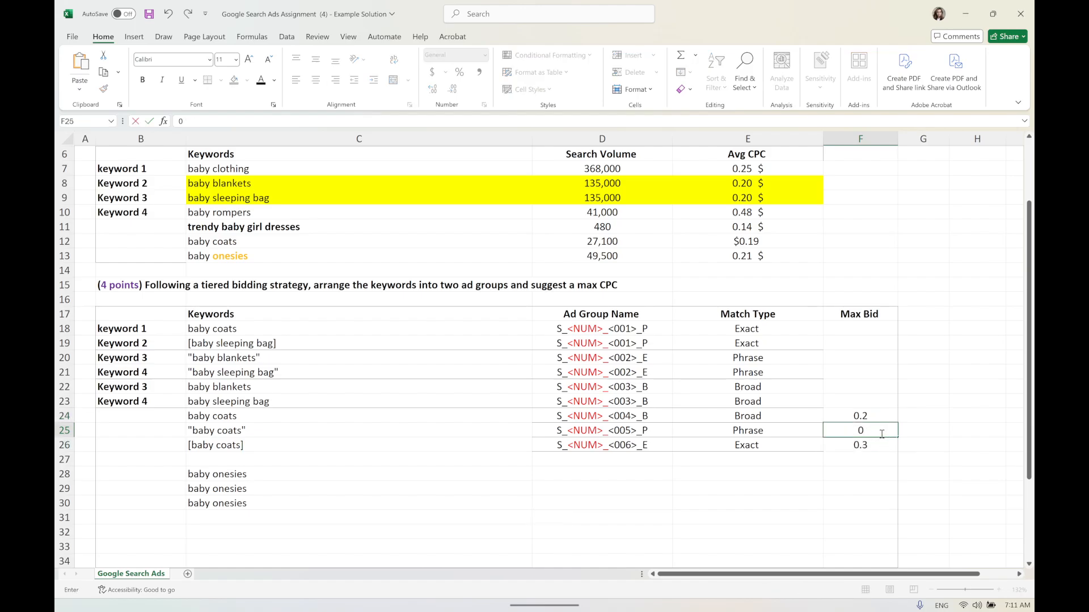
pyautogui.write('.22')
pyautogui.click(870, 445)
pyautogui.write('0.')
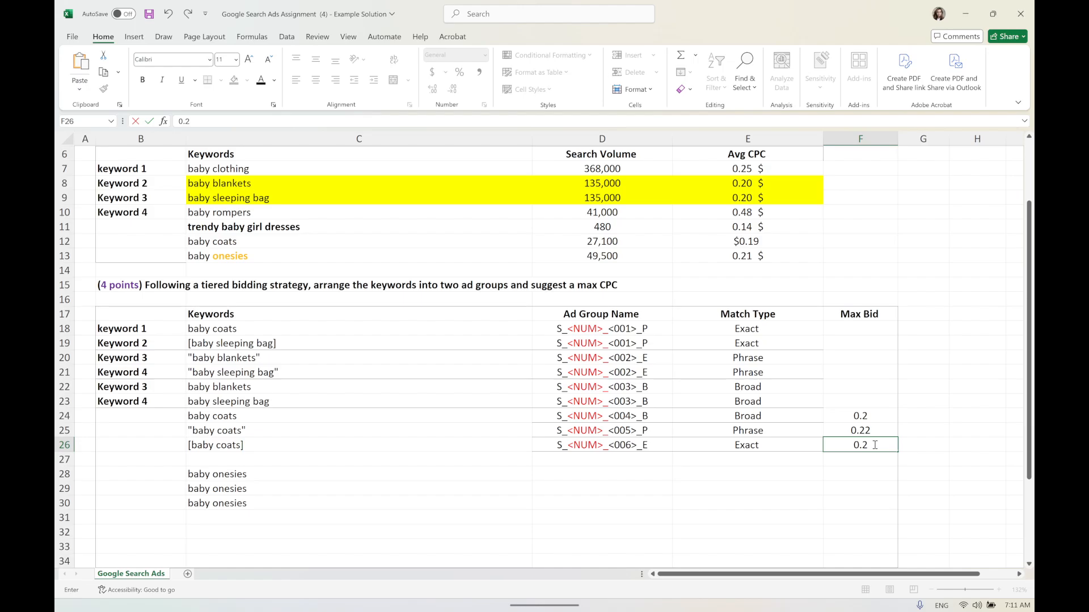
pyautogui.write('28')
pyautogui.click(864, 476)
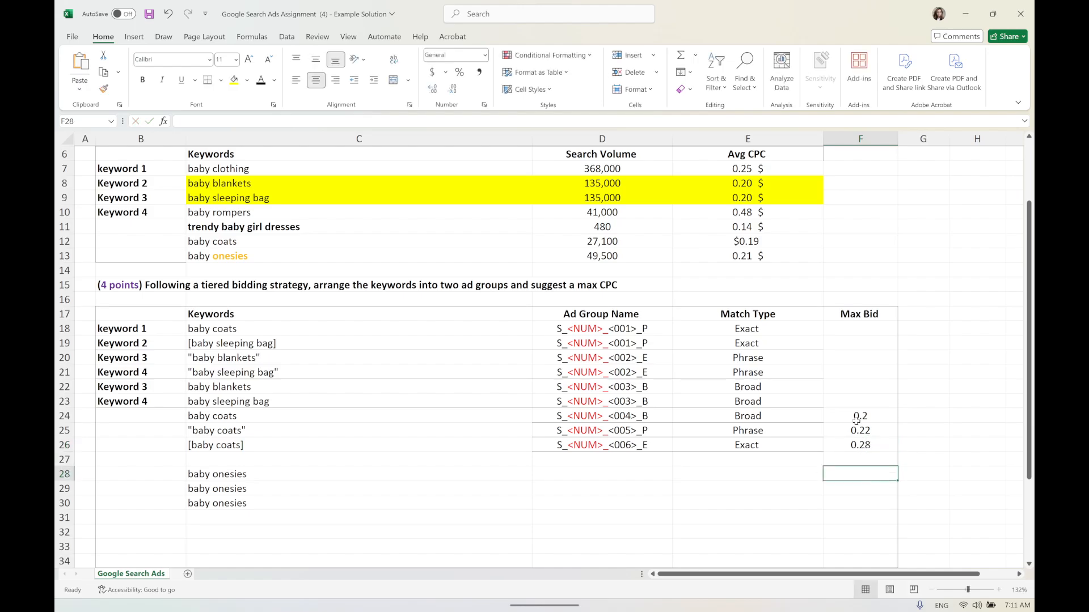
pyautogui.hotkey('ctrl', 's')
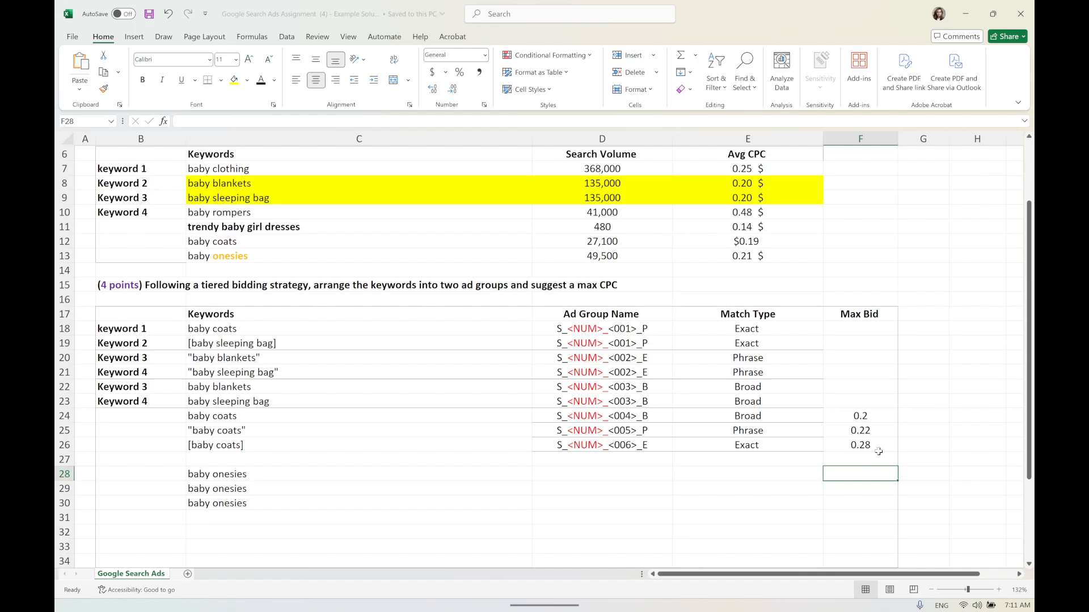
# Review the three baby coats max bids in F24:F26 and the campaign name in E2
pyautogui.click(866, 402)
pyautogui.moveTo(870, 421); pyautogui.dragTo(876, 448)
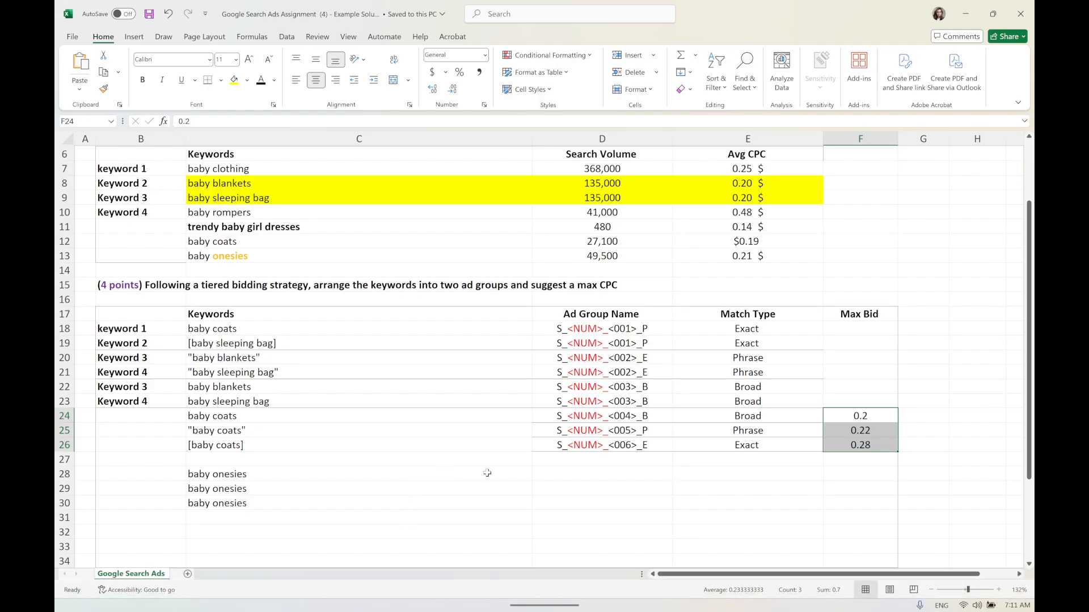
pyautogui.scroll(2, 716, 329)
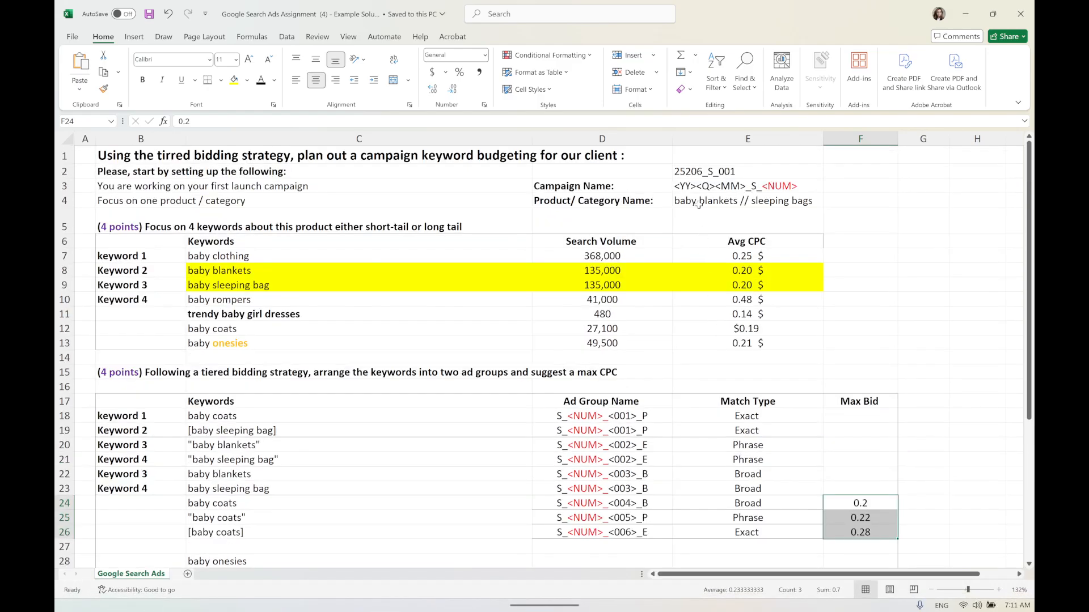
pyautogui.click(704, 169)
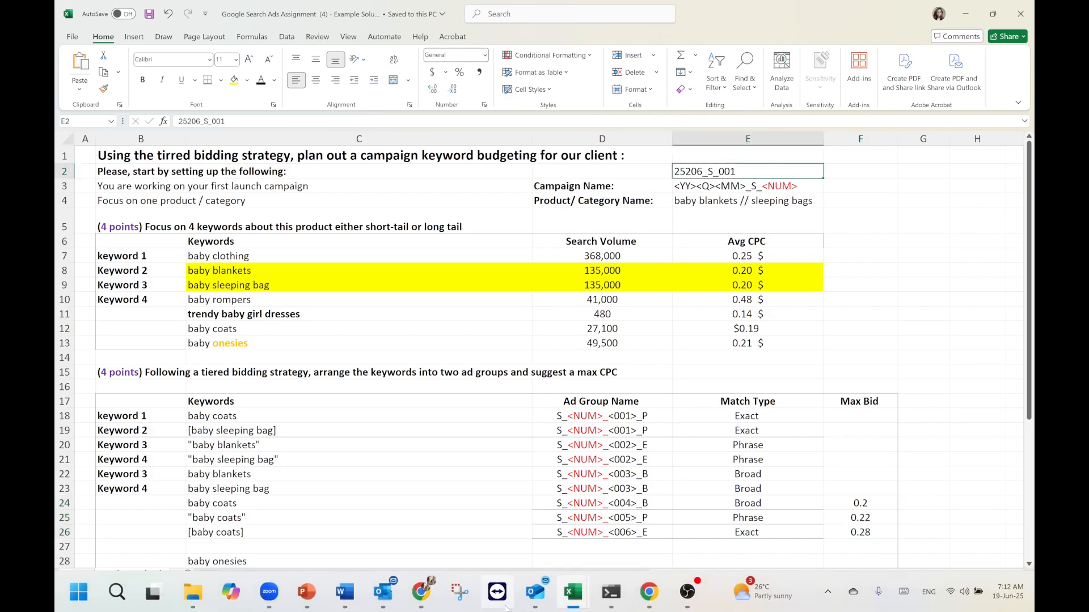
# Check the campaign settings in Google Ads and the campaign URL options slide in PowerPoint, and return to the Google Search Ads Assignment workbook
pyautogui.click(656, 600)
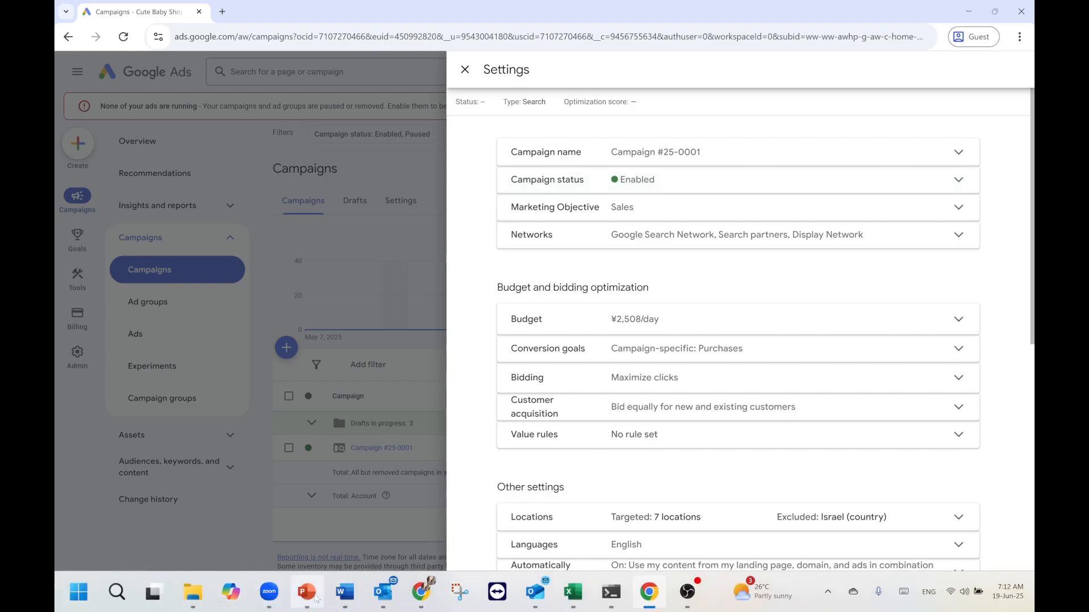
pyautogui.click(315, 597)
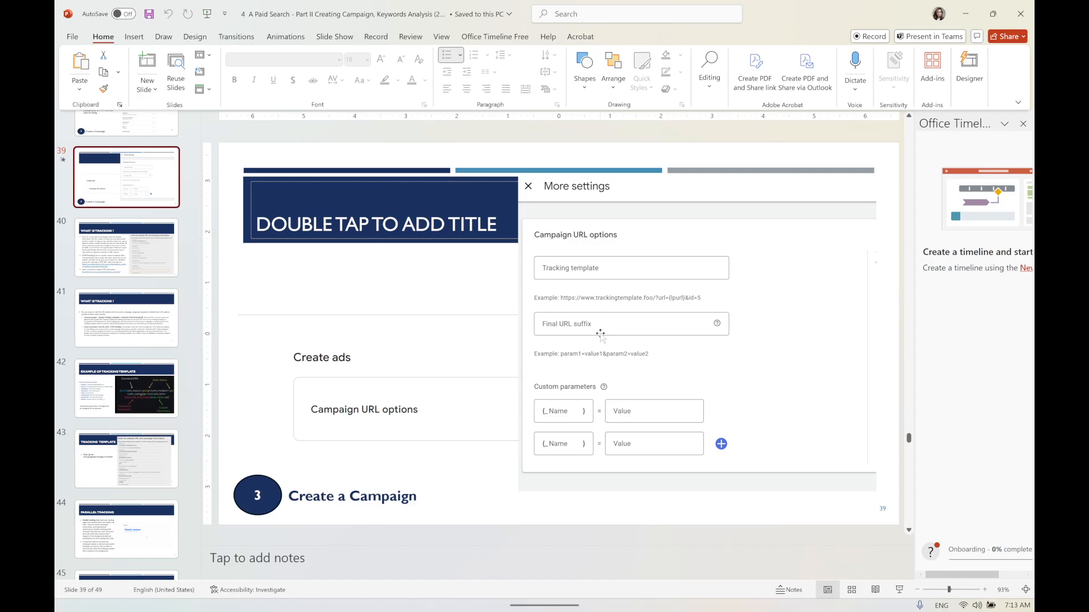
pyautogui.click(968, 15)
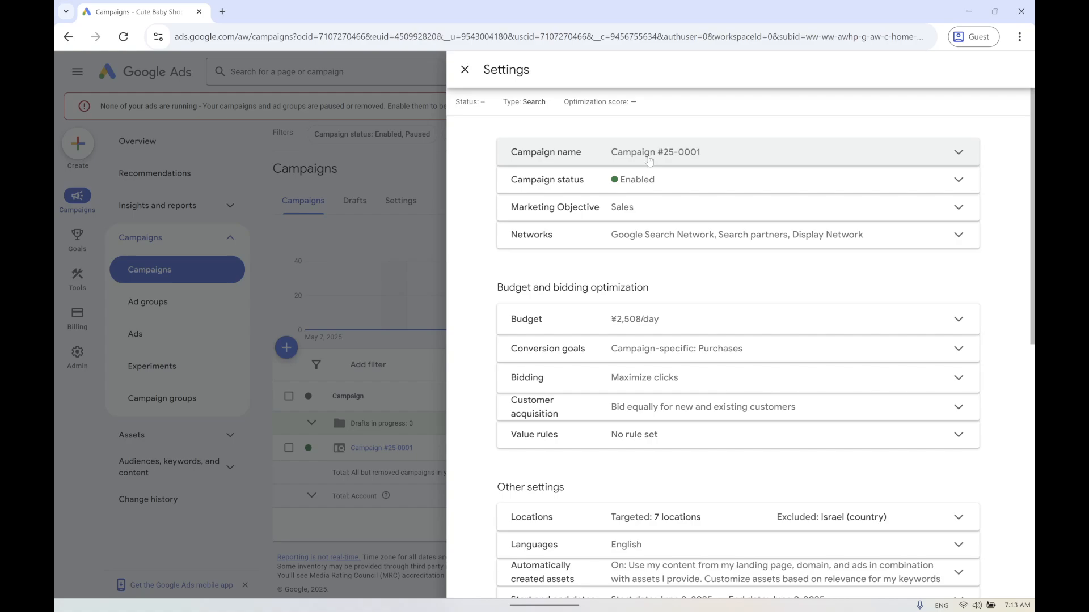
pyautogui.moveTo(471, 606)
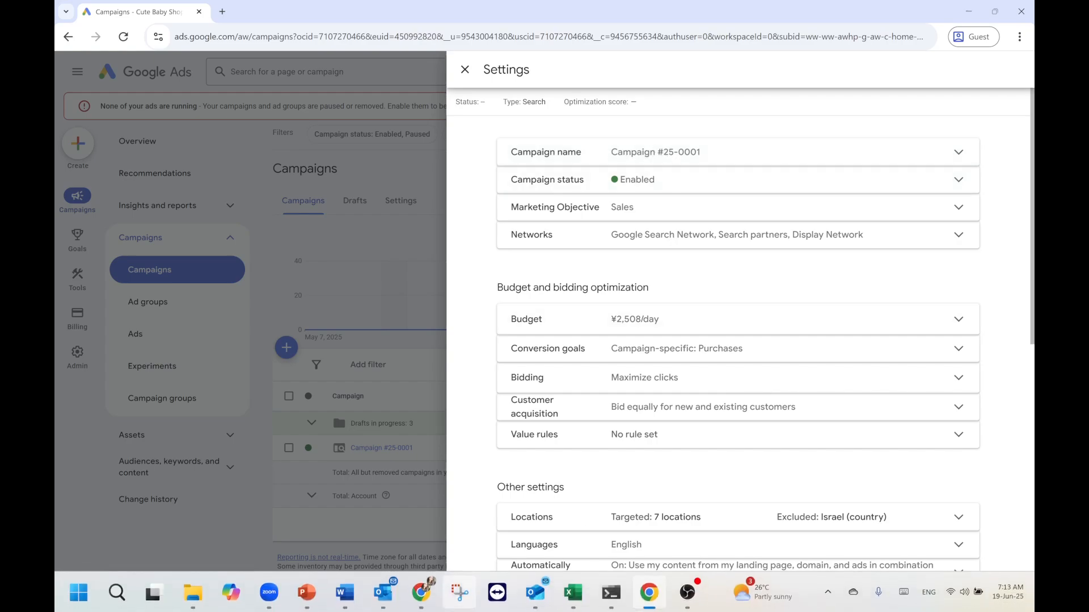
pyautogui.moveTo(655, 601)
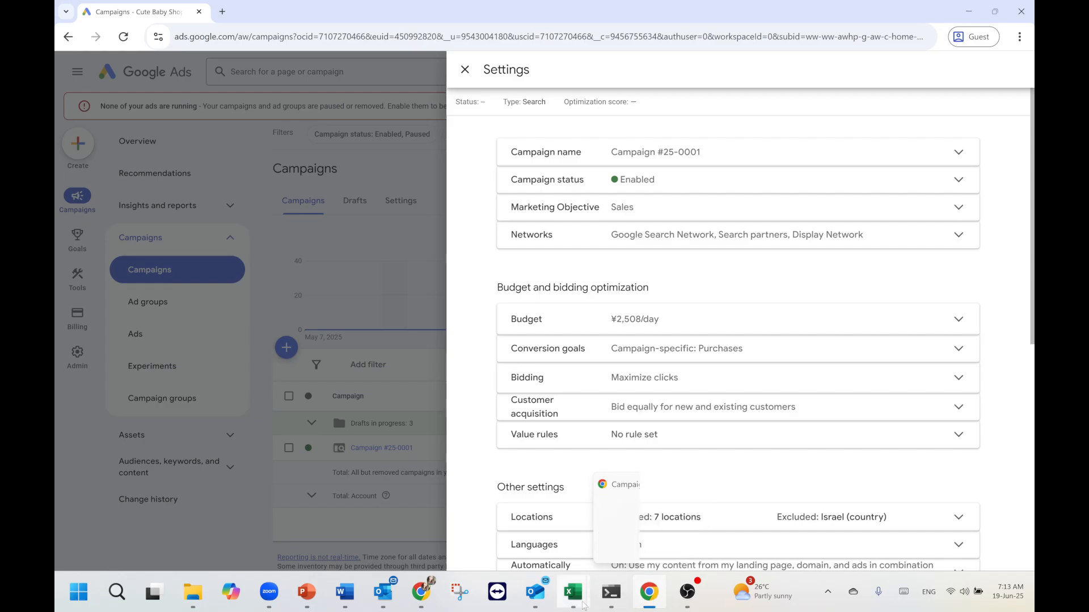
pyautogui.moveTo(584, 605)
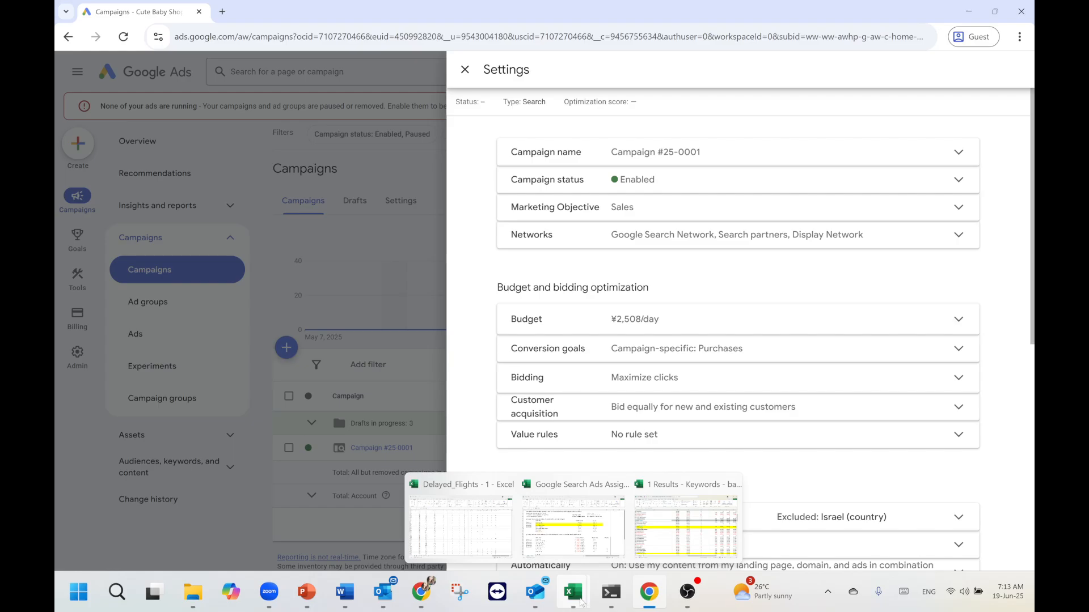
pyautogui.click(572, 524)
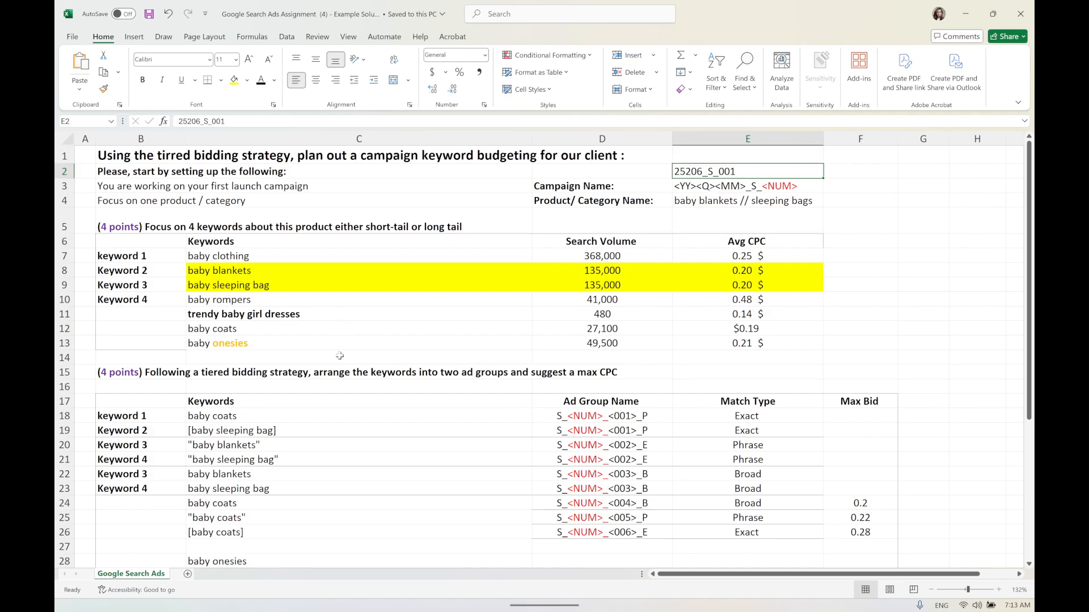
# Compare the exact and phrase keyword groups in rows 18 to 21 with the baby coats keywords in C24:C26
pyautogui.scroll(-2, 340, 355)
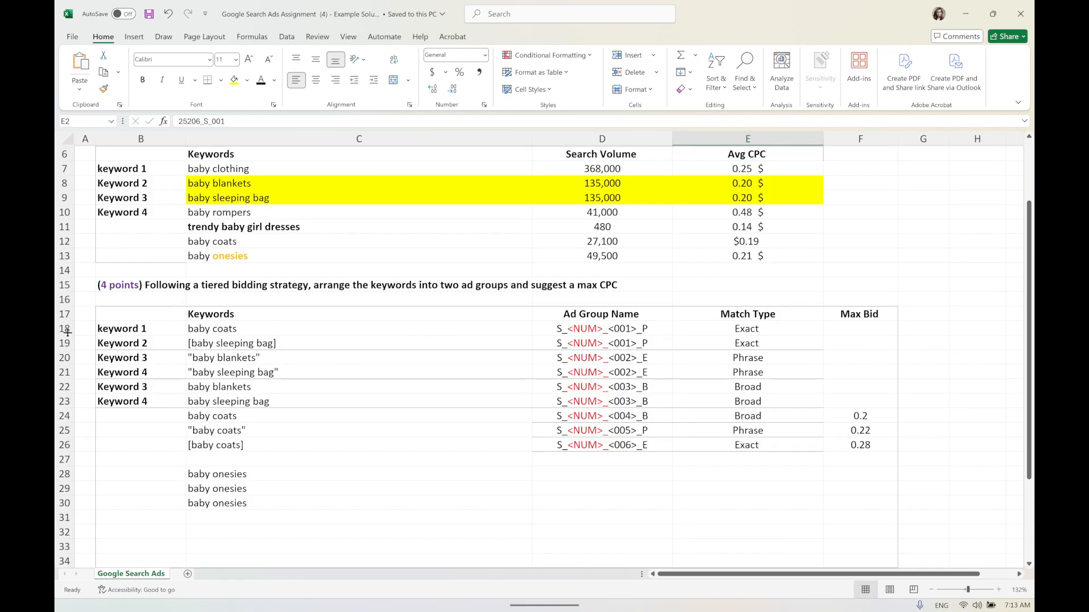
pyautogui.moveTo(67, 333)
pyautogui.mouseDown()
pyautogui.moveTo(65, 344)
pyautogui.moveTo(86, 339)
pyautogui.mouseUp()
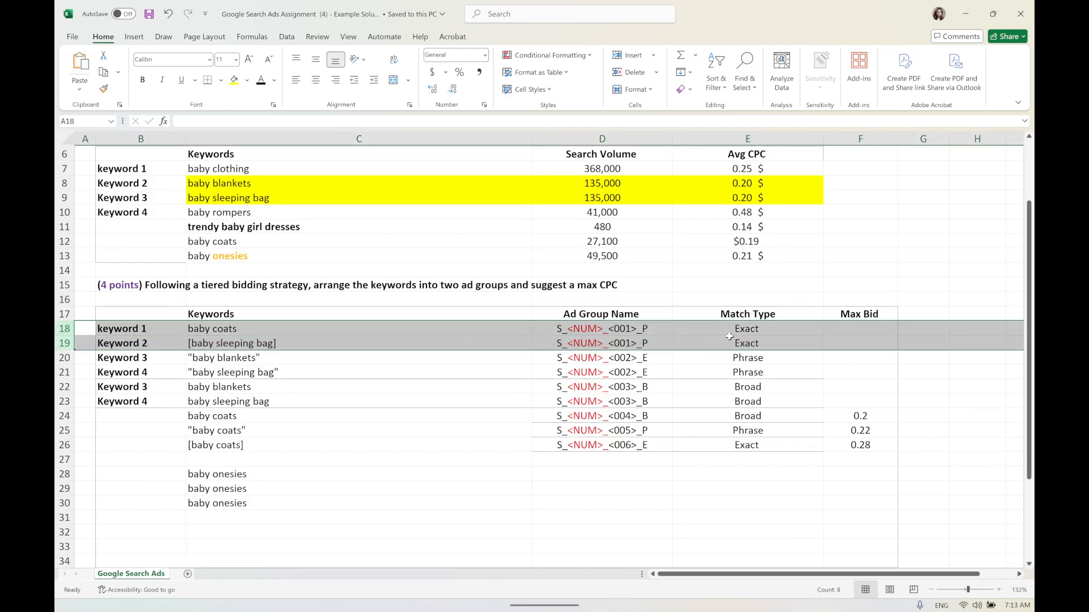
pyautogui.moveTo(750, 329); pyautogui.dragTo(746, 372)
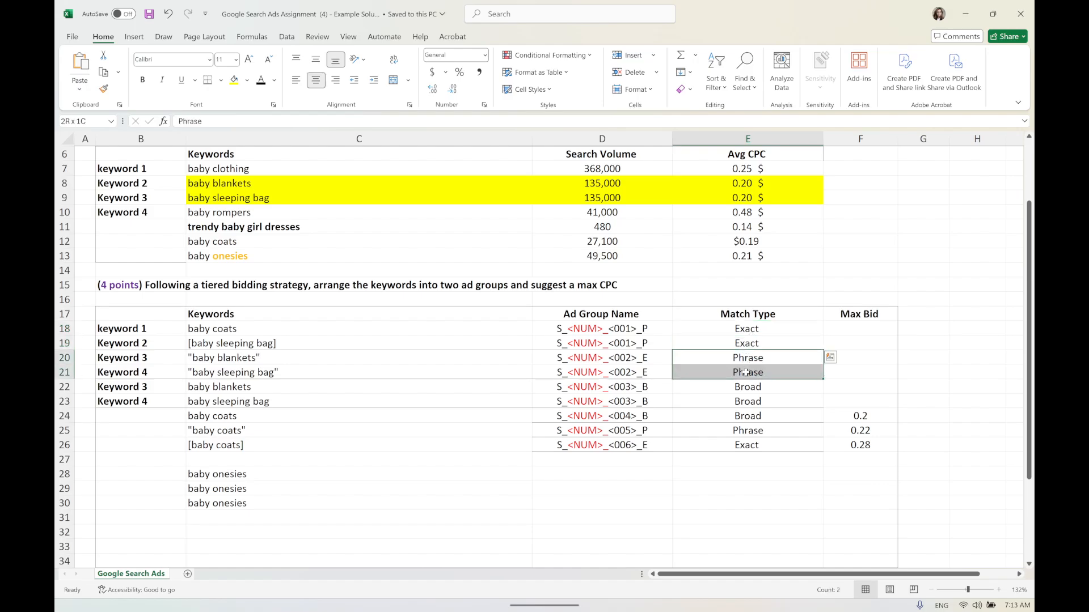
pyautogui.click(64, 360)
pyautogui.moveTo(65, 367); pyautogui.dragTo(65, 373)
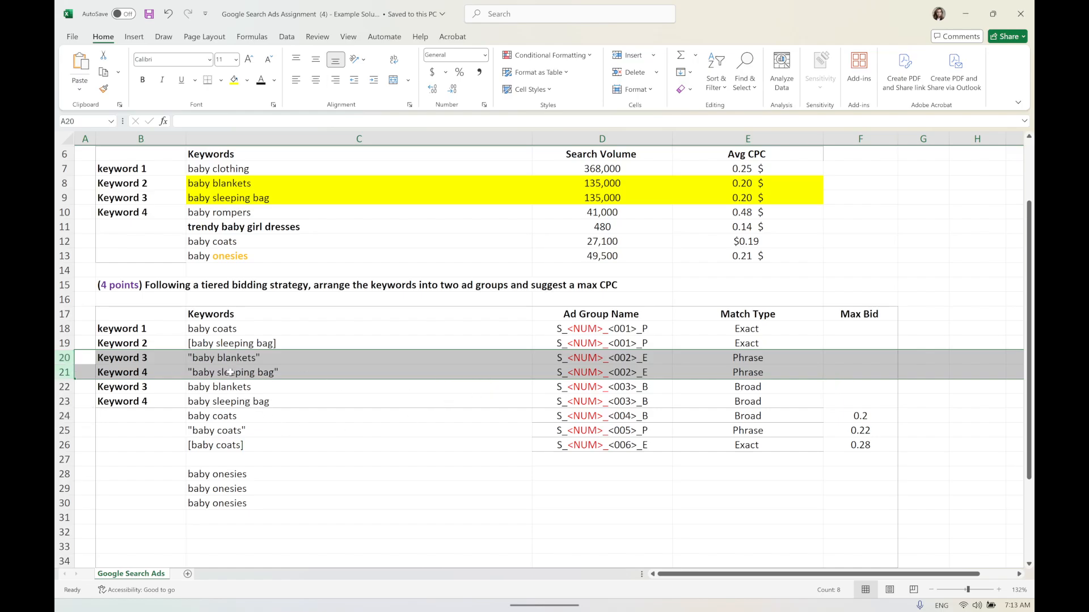
pyautogui.moveTo(199, 329); pyautogui.dragTo(203, 338)
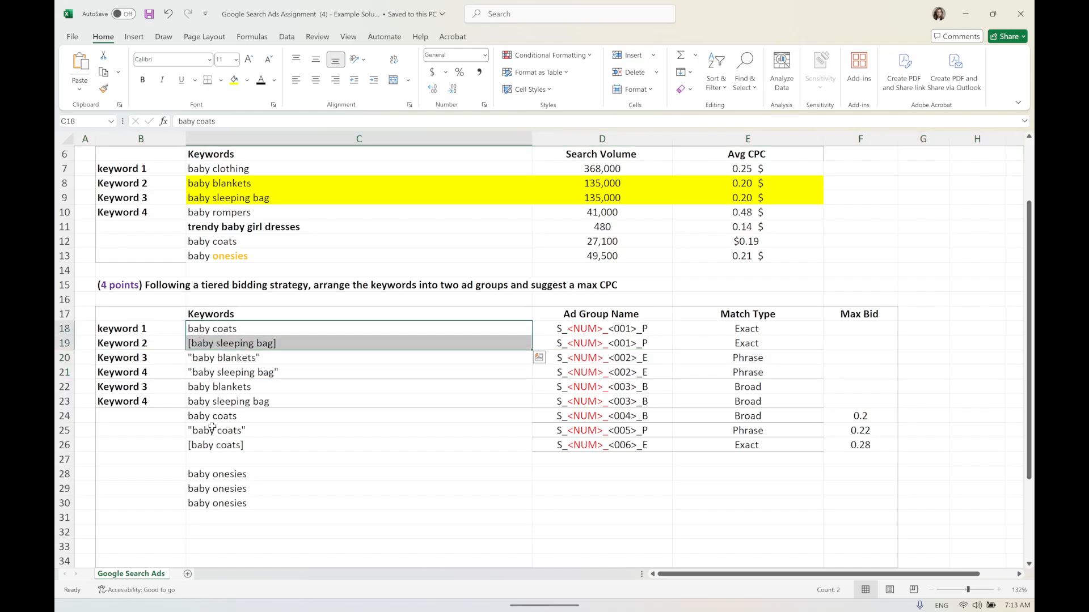
pyautogui.moveTo(213, 418); pyautogui.dragTo(213, 448)
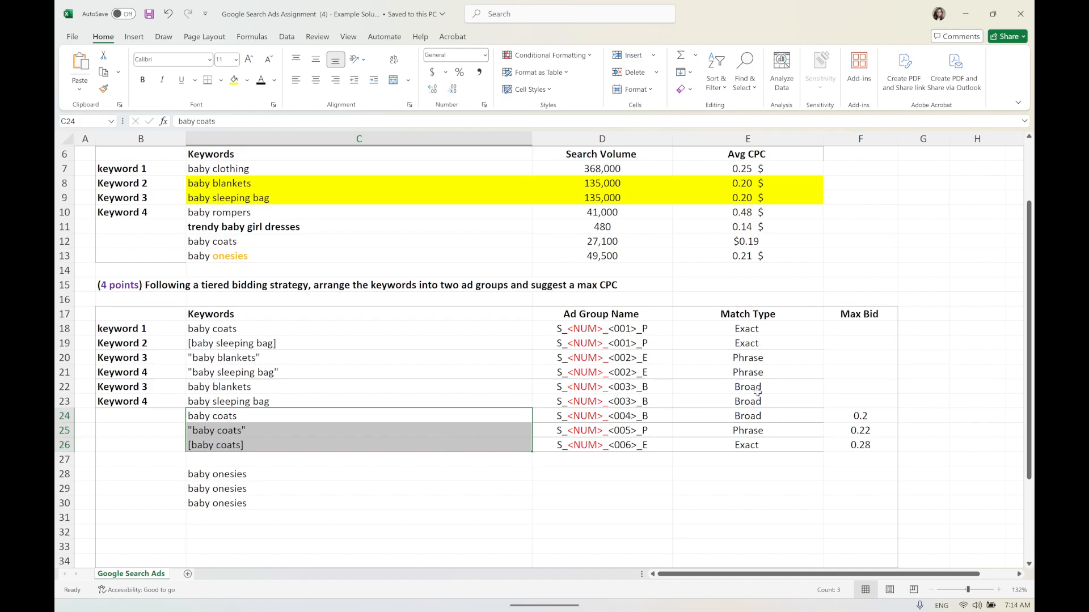
# Review the match types in E18:E24, including the two broad keywords in rows 22 and 23
pyautogui.moveTo(758, 391); pyautogui.dragTo(759, 401)
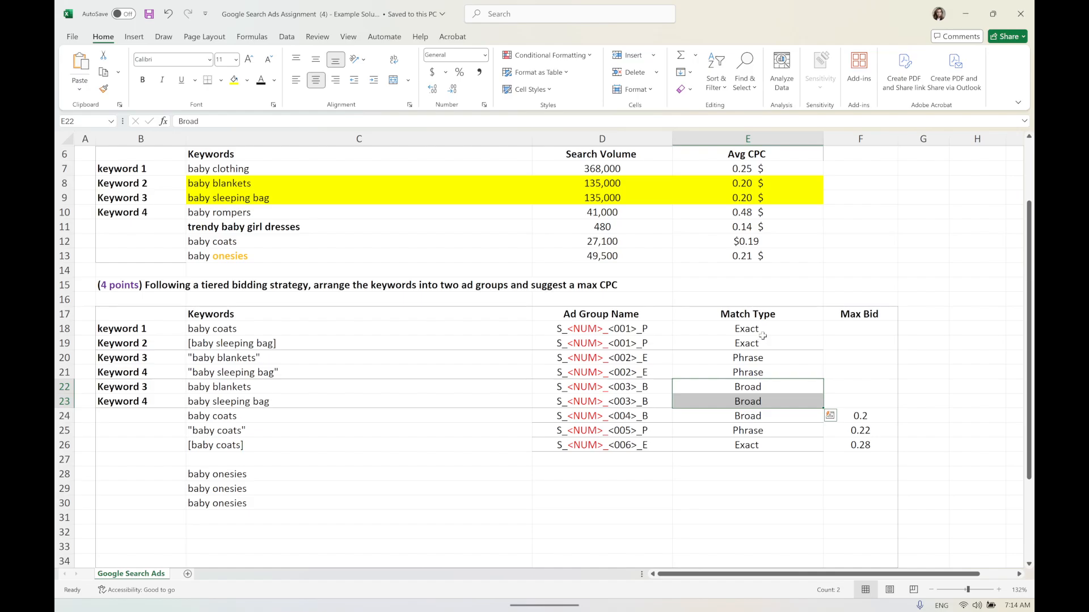
pyautogui.moveTo(765, 359); pyautogui.dragTo(766, 372)
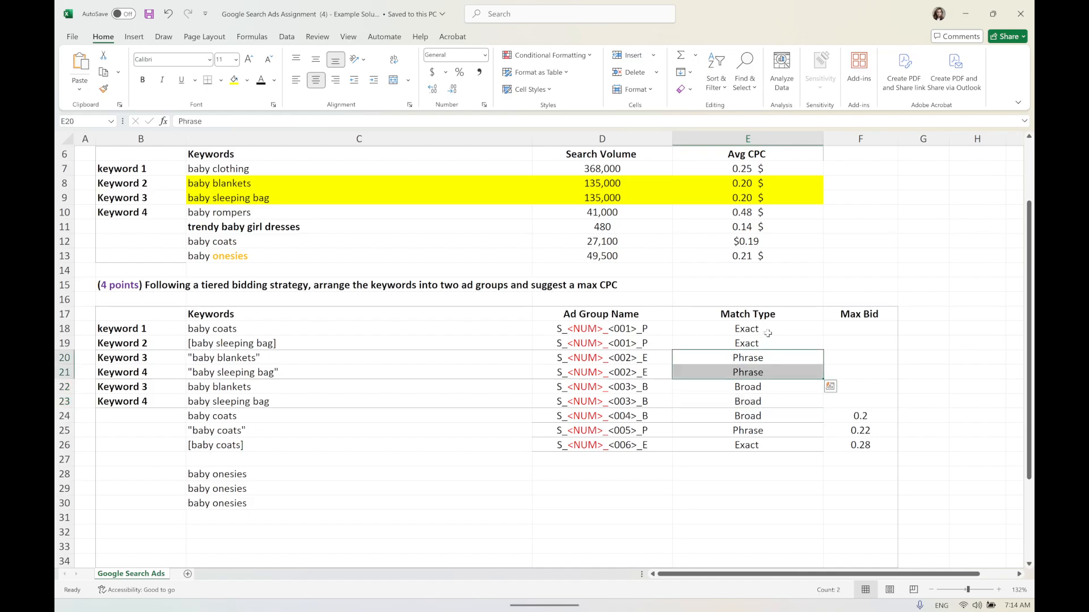
pyautogui.moveTo(768, 333); pyautogui.dragTo(768, 344)
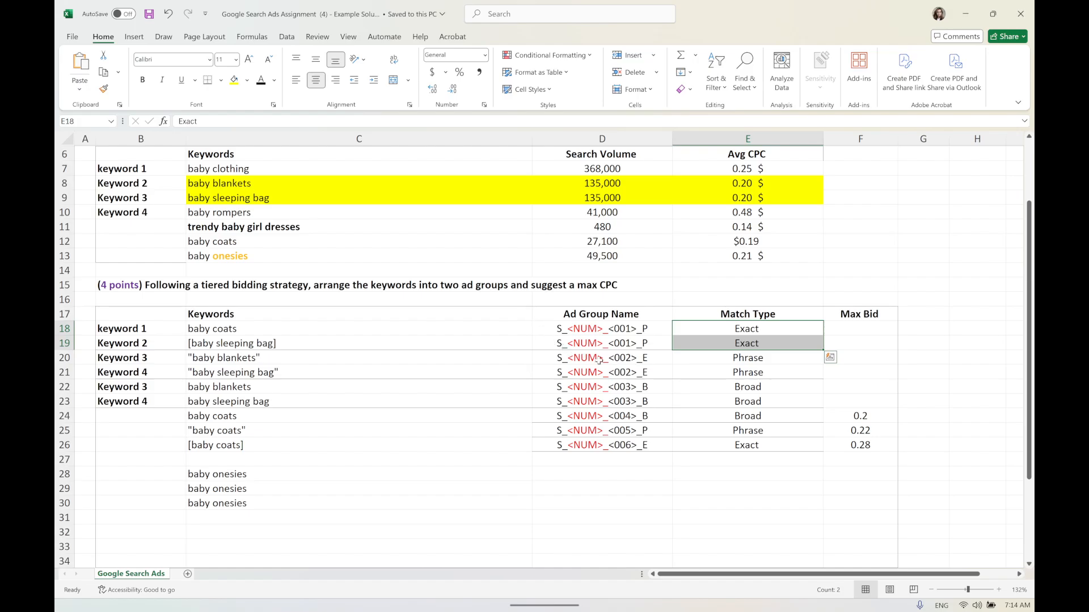
pyautogui.moveTo(767, 387); pyautogui.dragTo(139, 404)
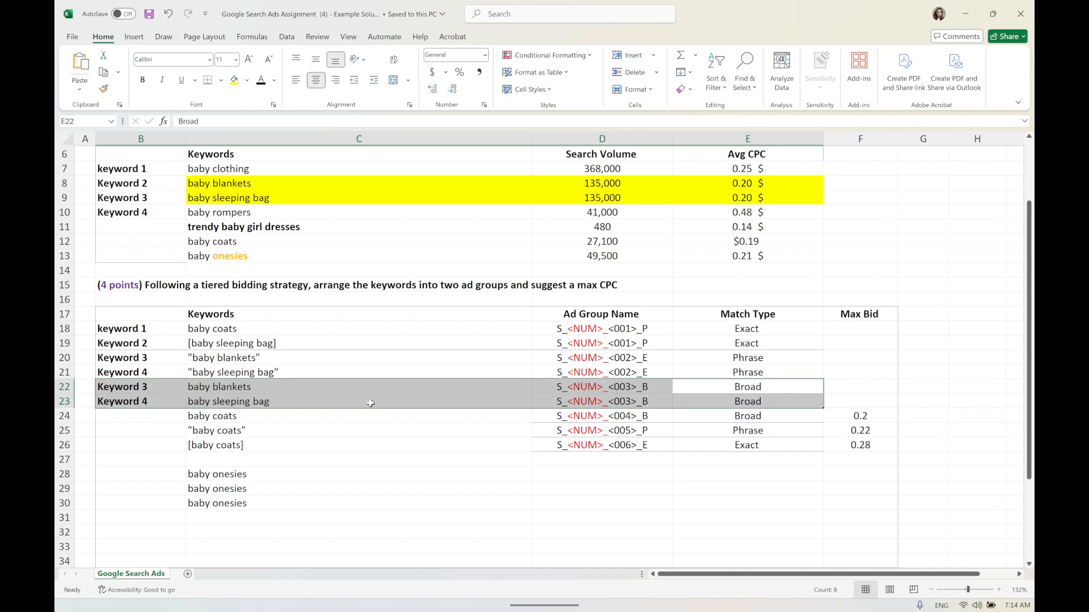
pyautogui.click(746, 414)
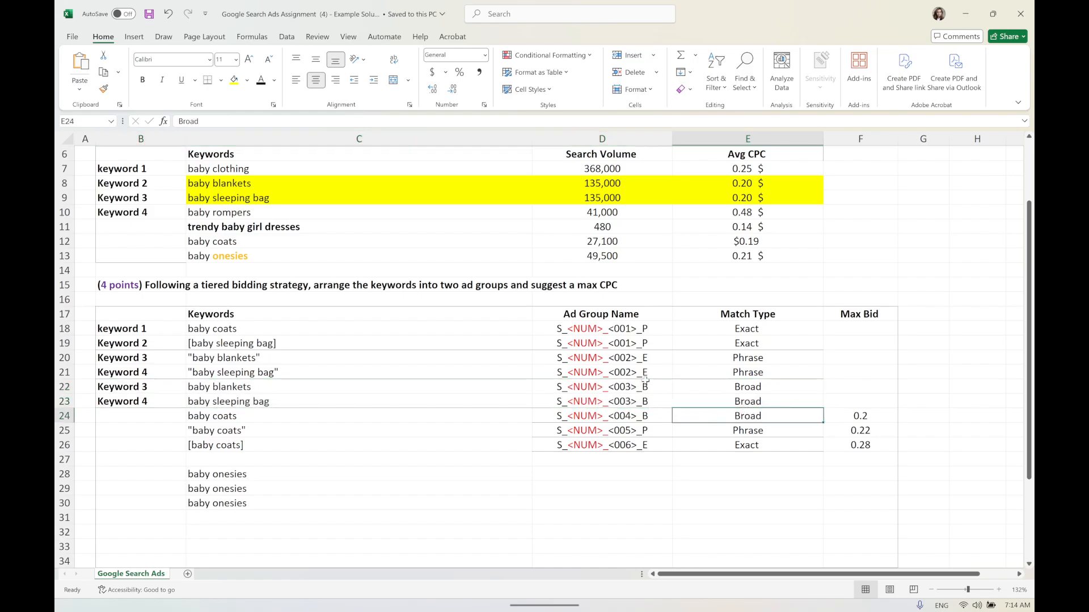
# Compare the ad group names in D18:D26 with the campaign name format in E3
pyautogui.moveTo(619, 334); pyautogui.dragTo(617, 446)
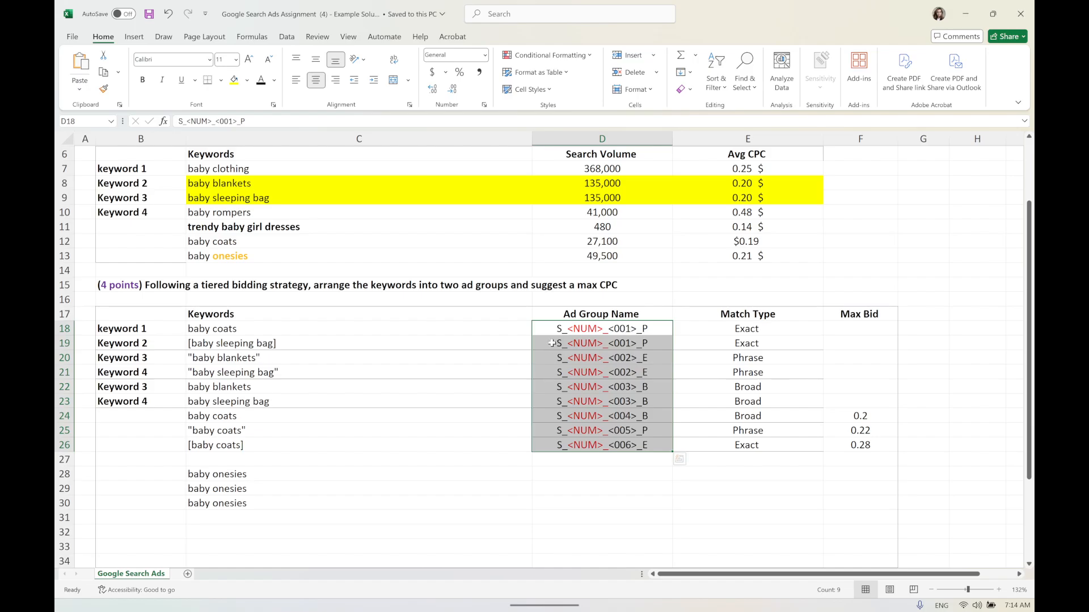
pyautogui.click(561, 328)
pyautogui.scroll(2, 584, 326)
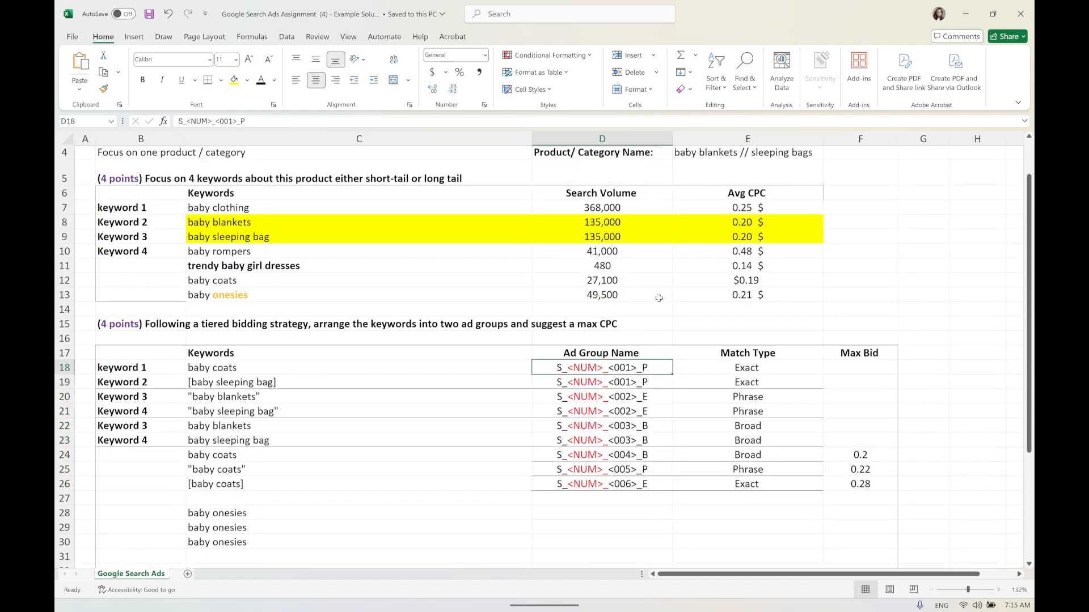
pyautogui.click(784, 184)
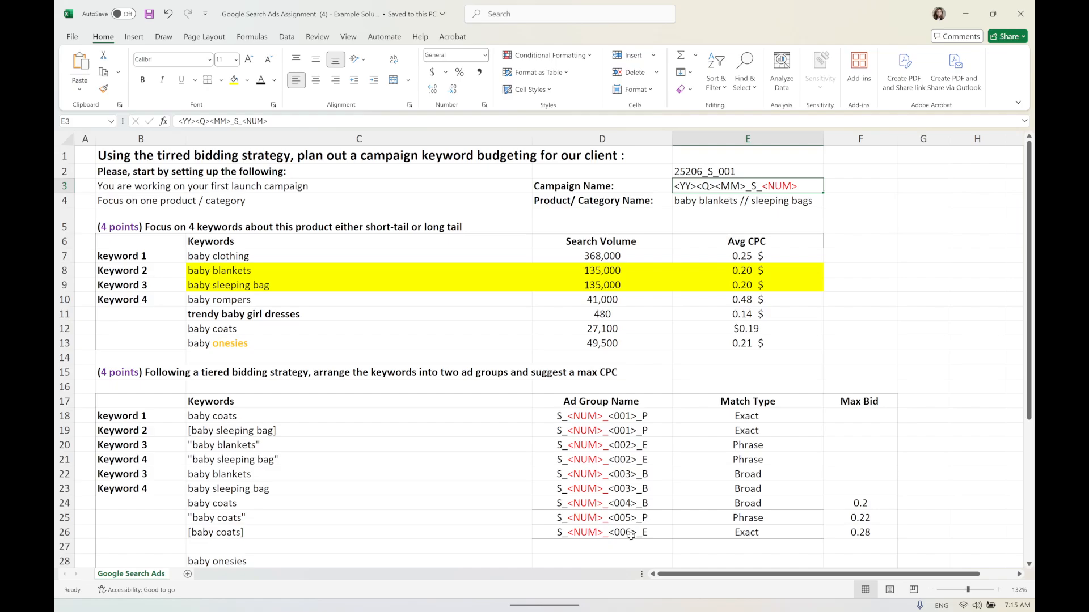
# Review the two negative keywords and their match types in C38:D40
pyautogui.scroll(-2, 623, 488)
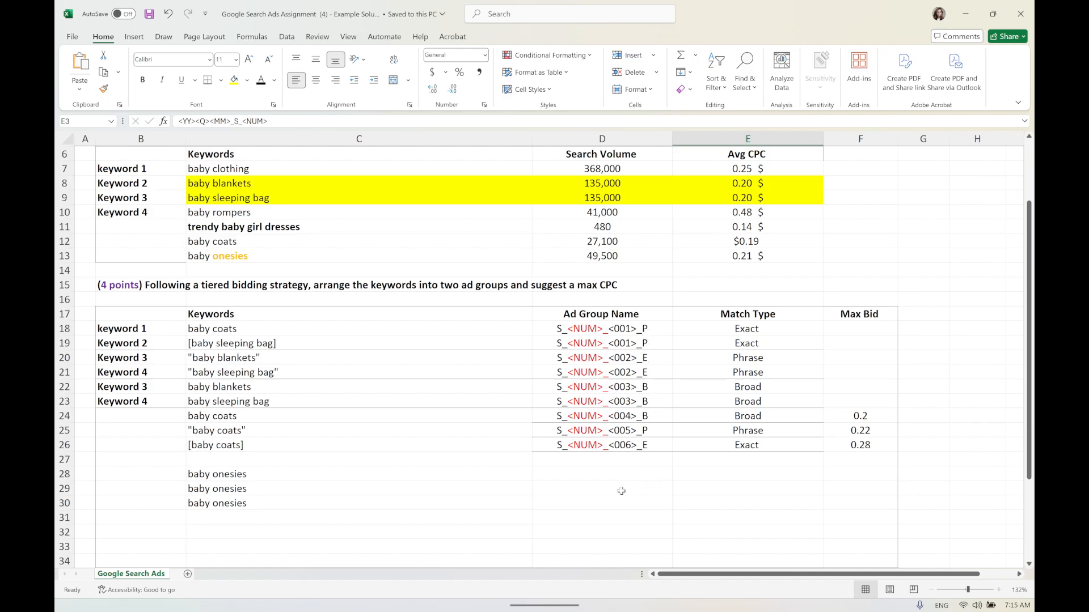
pyautogui.scroll(-5, 542, 485)
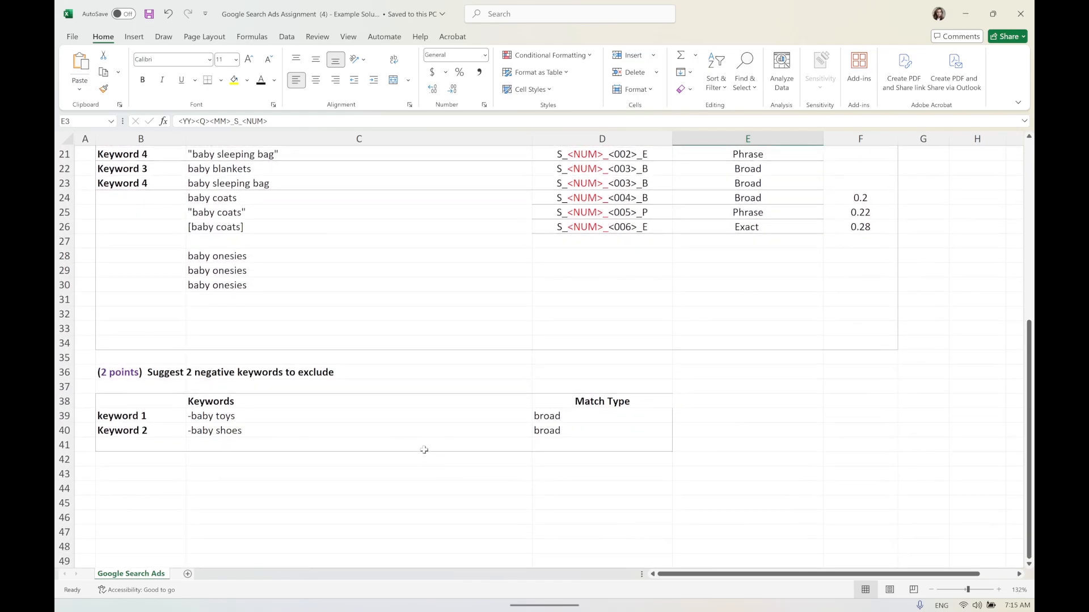
pyautogui.click(298, 408)
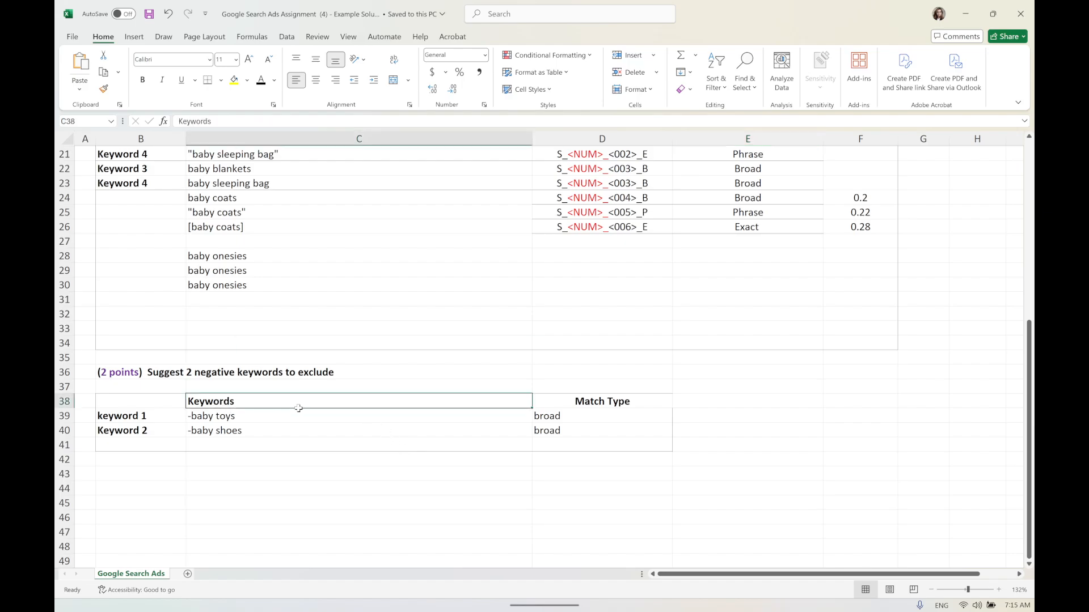
pyautogui.moveTo(299, 408)
pyautogui.mouseDown()
pyautogui.moveTo(620, 428)
pyautogui.moveTo(619, 440)
pyautogui.mouseUp()
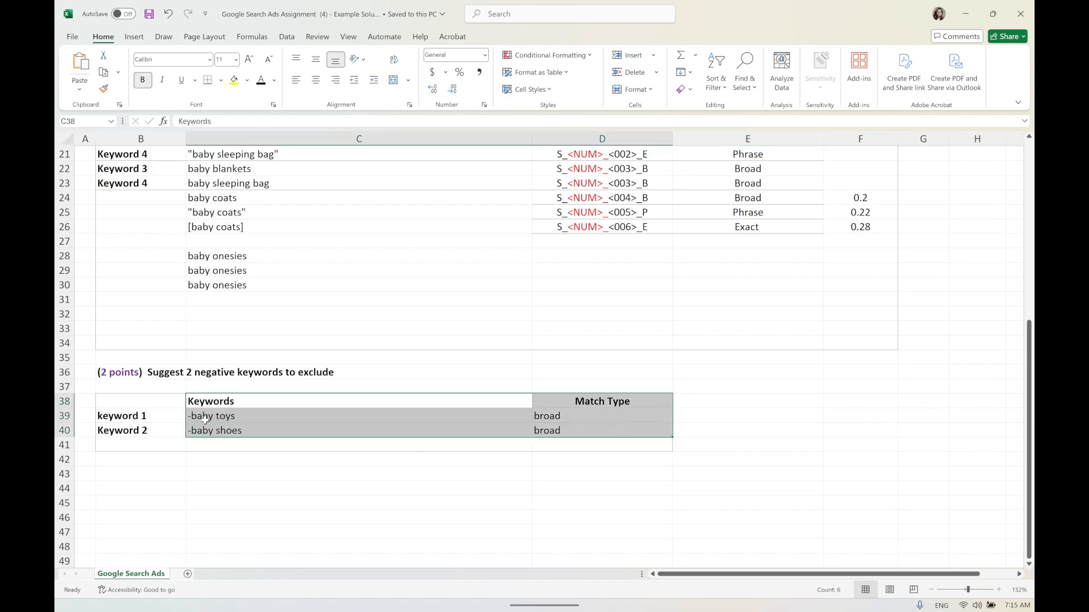
pyautogui.moveTo(205, 420); pyautogui.dragTo(581, 429)
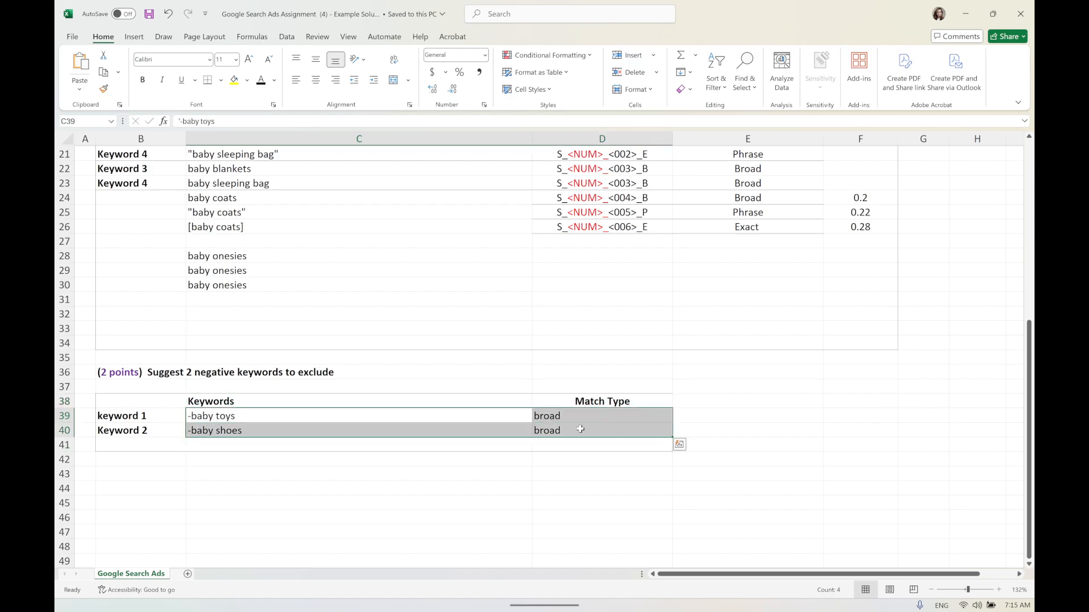
# Inspect how the baby toys negative keyword in C39 is written, including the characters before the word
pyautogui.click(212, 419)
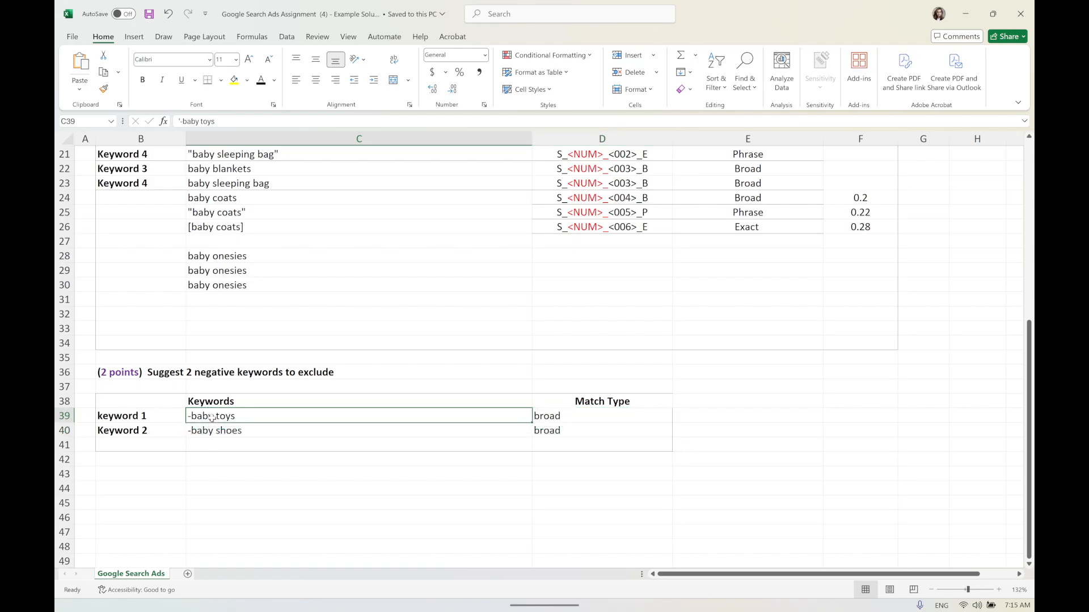
pyautogui.doubleClick(226, 418)
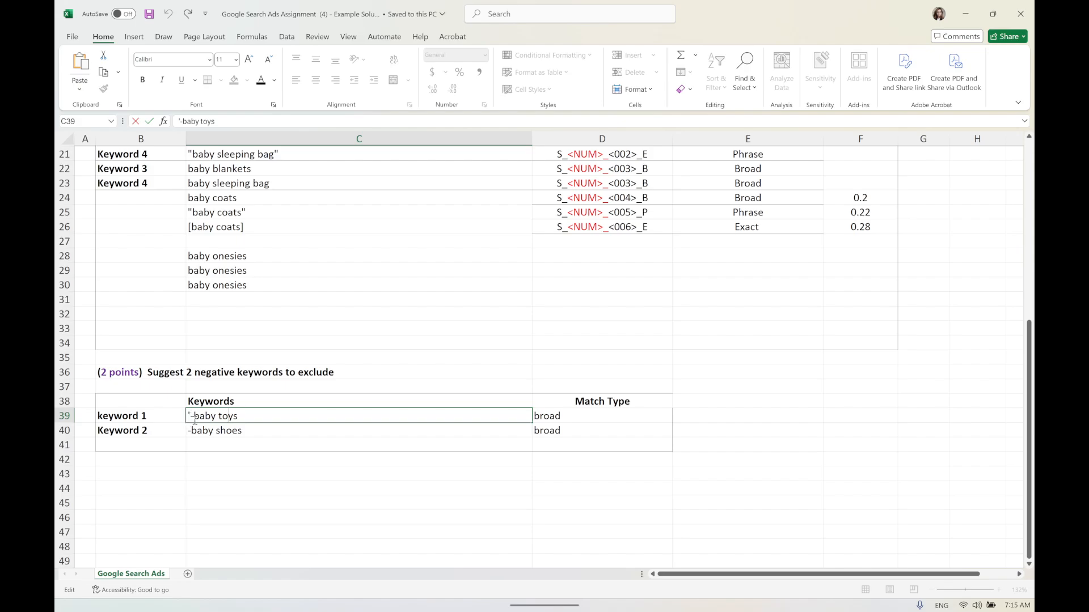
pyautogui.press('Return')
# Try entering the sample negative keyword -babyfood in C43 without a leading apostrophe
pyautogui.click(222, 471)
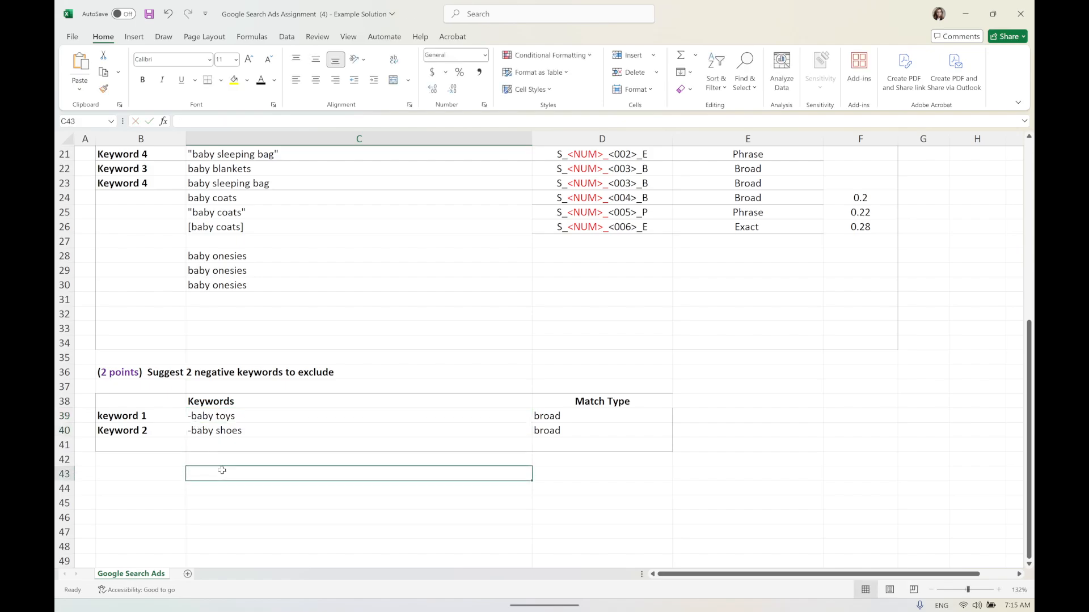
pyautogui.write('-')
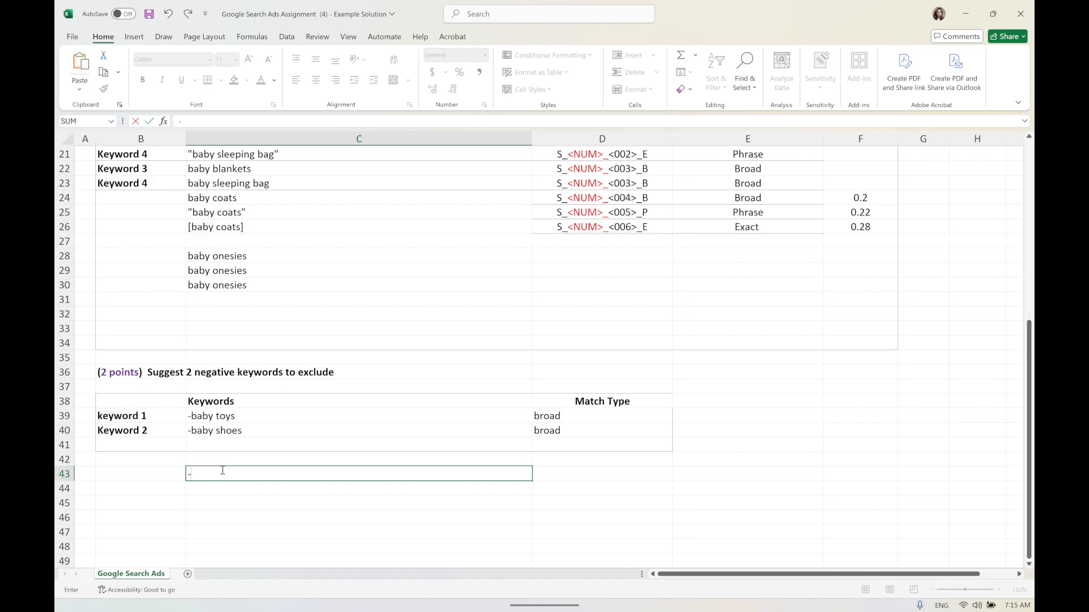
pyautogui.write('baby food')
pyautogui.press('Return')
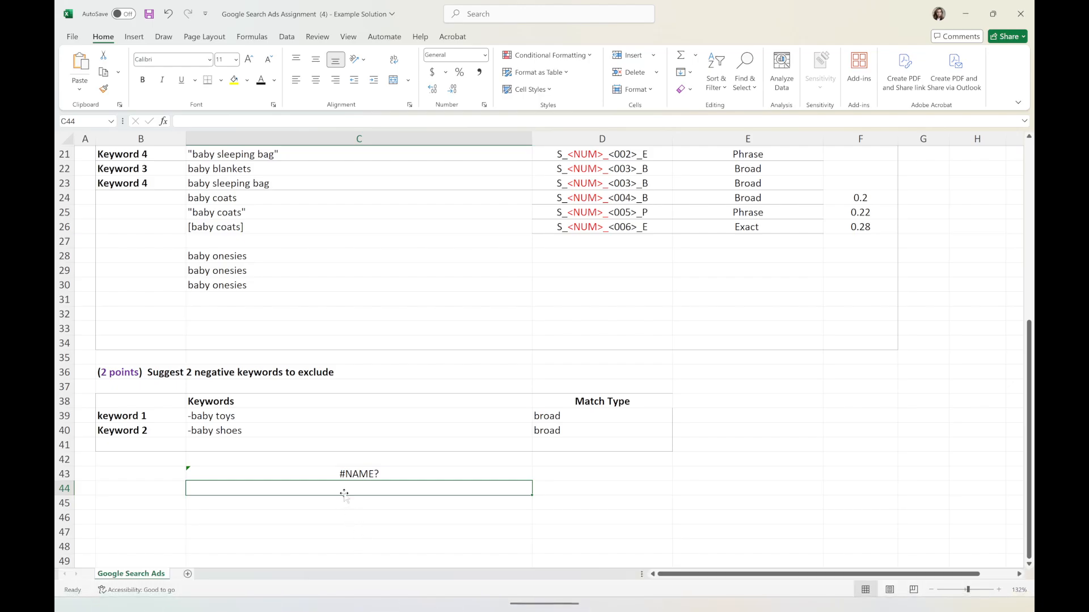
# Replace the equals sign in C43 with an apostrophe so the entry reads '-babyfood as text
pyautogui.click(342, 474)
pyautogui.doubleClick(218, 479)
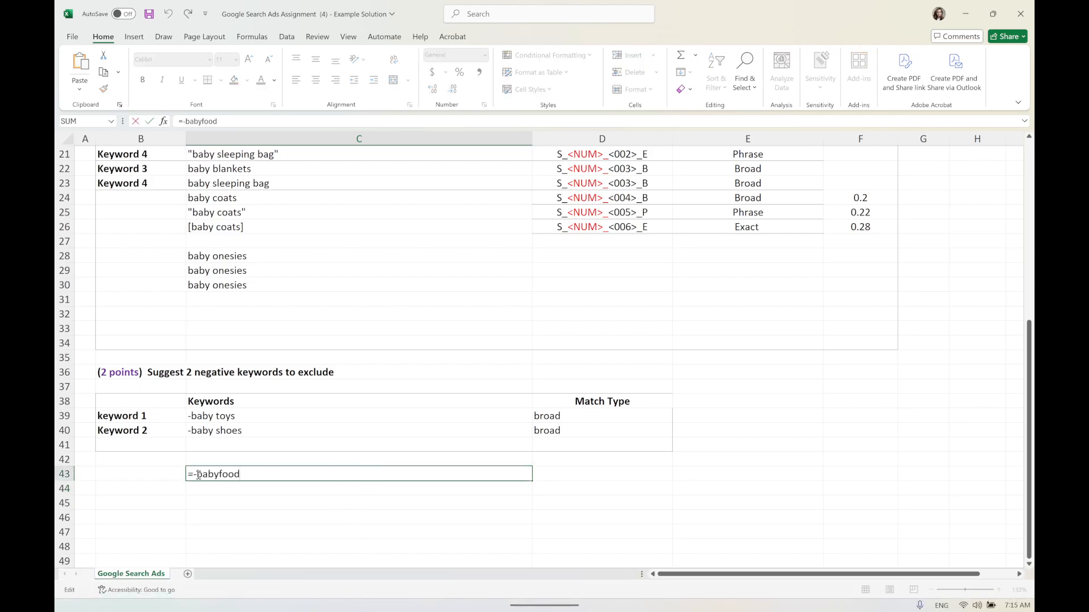
pyautogui.moveTo(195, 472); pyautogui.dragTo(183, 476)
pyautogui.write("'")
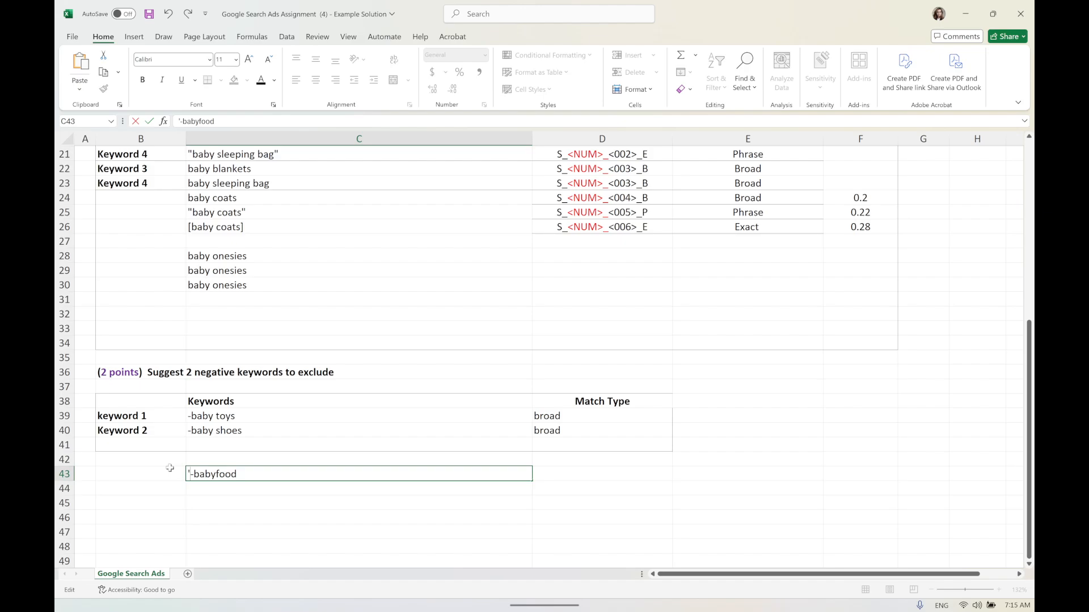
pyautogui.press('Return')
# Clear the sample negative keyword from C43, cancelling any replacement of existing data
pyautogui.click(213, 479)
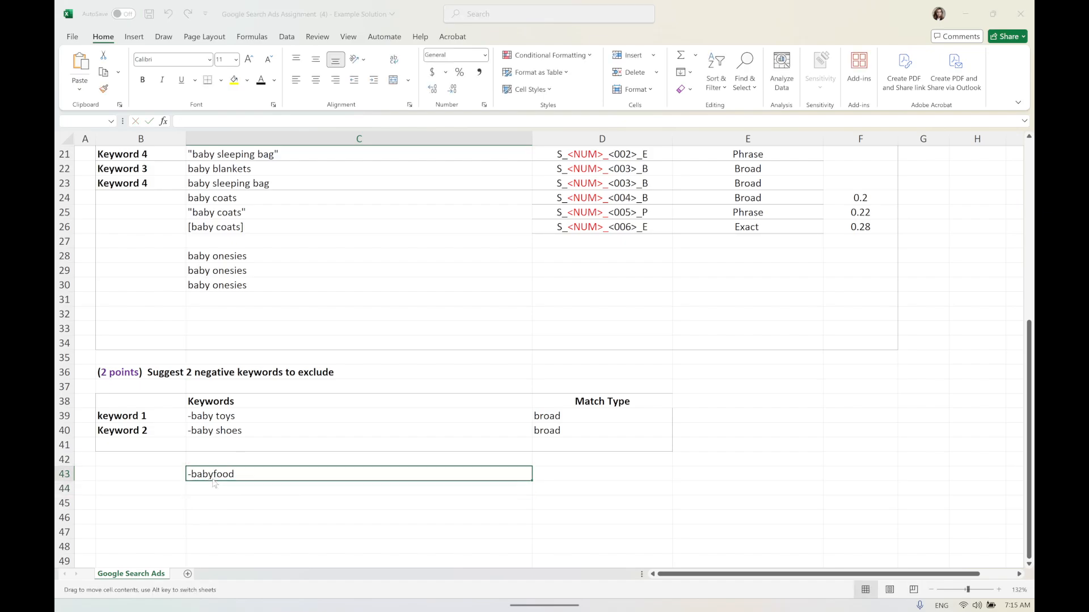
pyautogui.moveTo(214, 483); pyautogui.dragTo(349, 478)
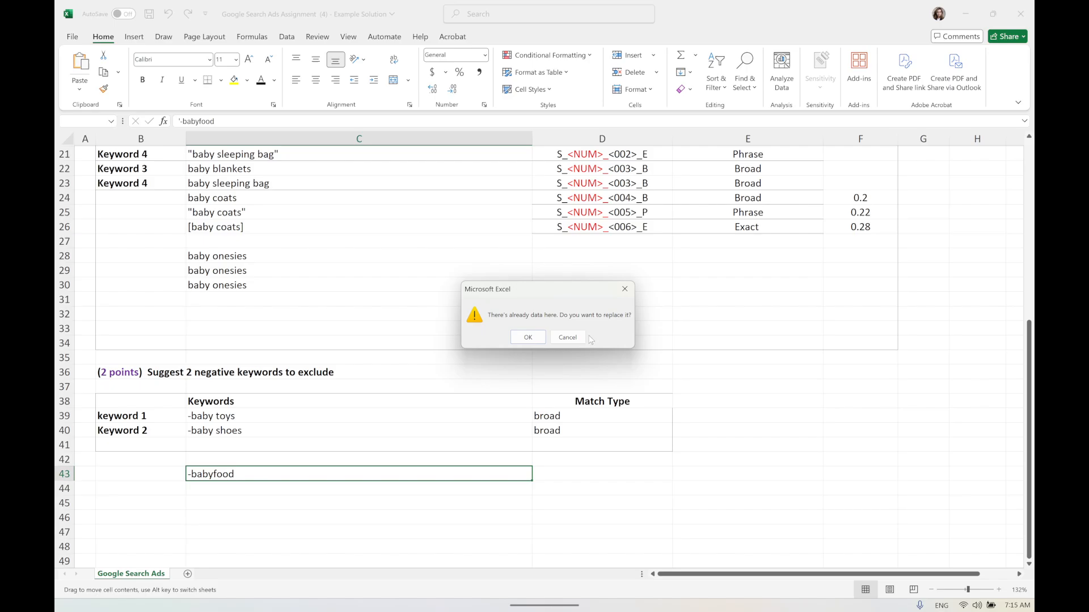
pyautogui.click(569, 338)
pyautogui.click(428, 460)
pyautogui.click(418, 472)
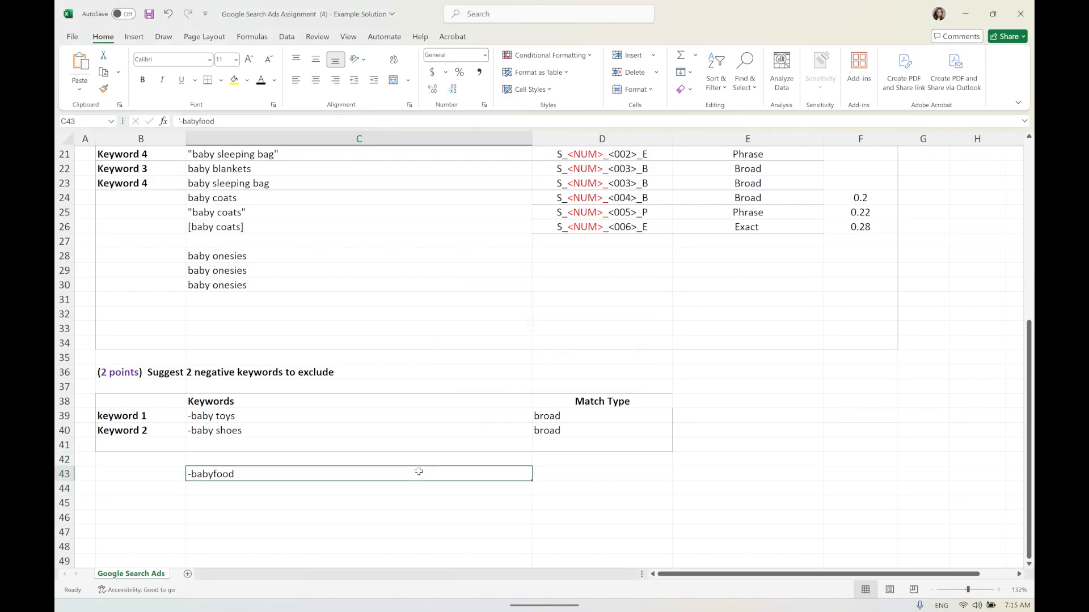
pyautogui.press('Delete')
# Review the keyword list in C19:C30 against the negative keywords and the search volume table
pyautogui.scroll(3, 414, 480)
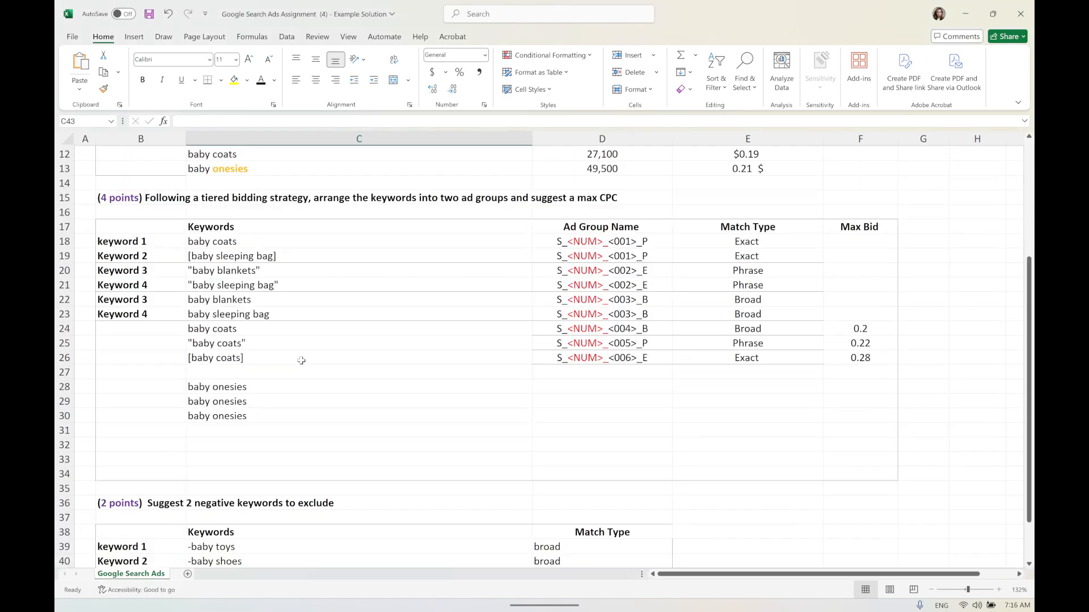
pyautogui.moveTo(224, 260); pyautogui.dragTo(222, 412)
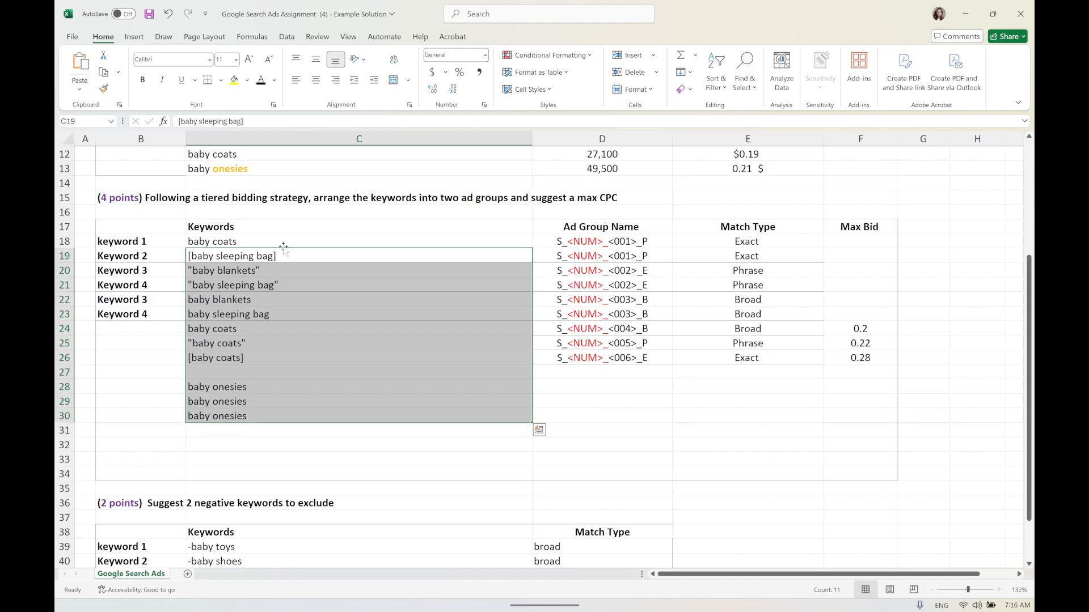
pyautogui.scroll(-1, 284, 448)
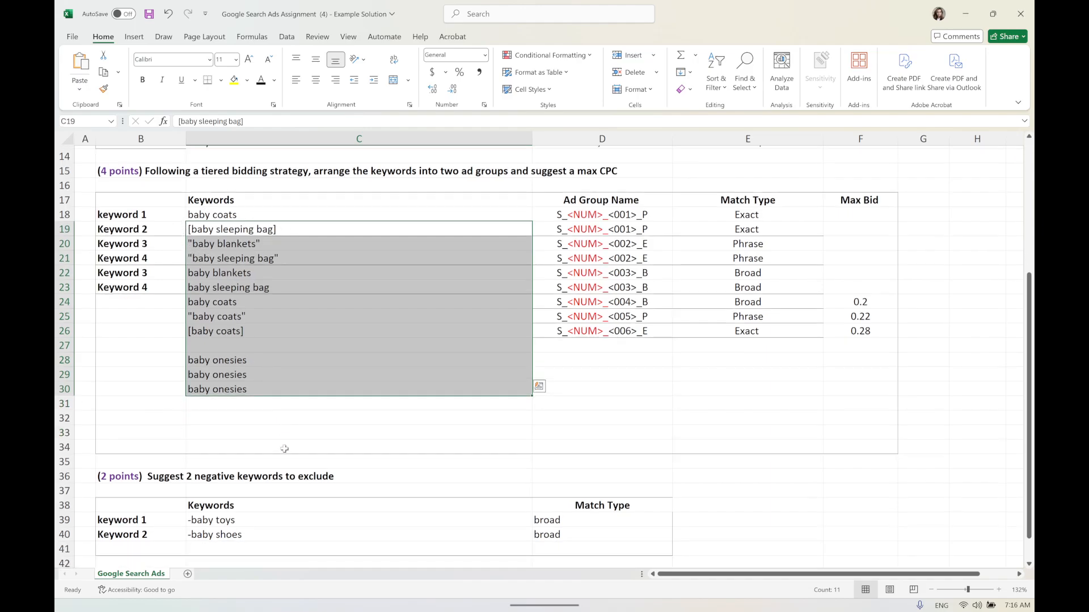
pyautogui.scroll(5, 566, 441)
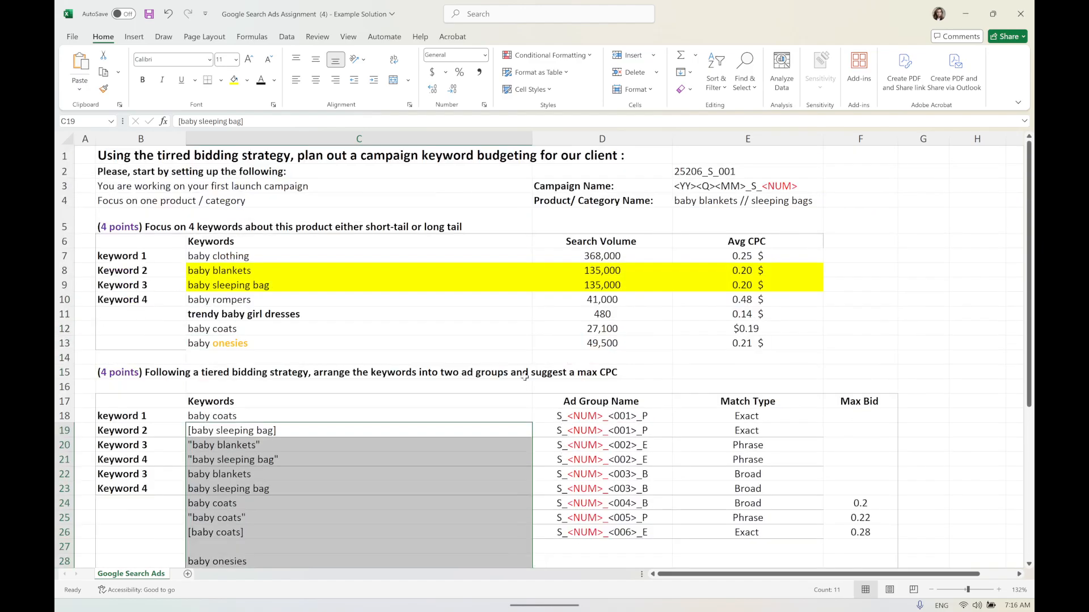
# Switch from the workbook to the Google Ads campaign settings in Chrome
pyautogui.click(473, 342)
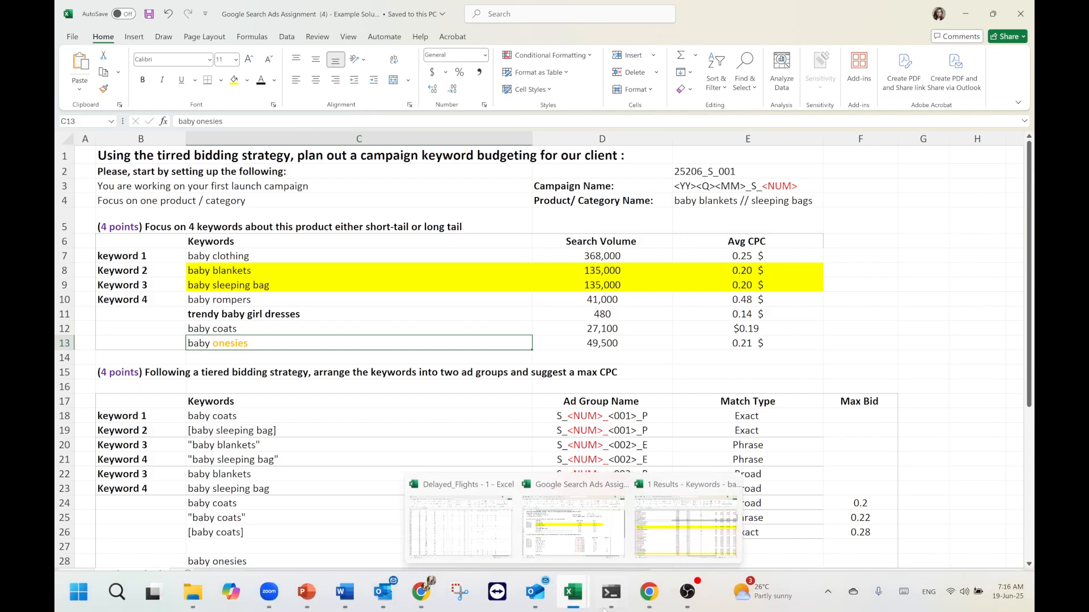
pyautogui.moveTo(640, 608)
pyautogui.click(660, 553)
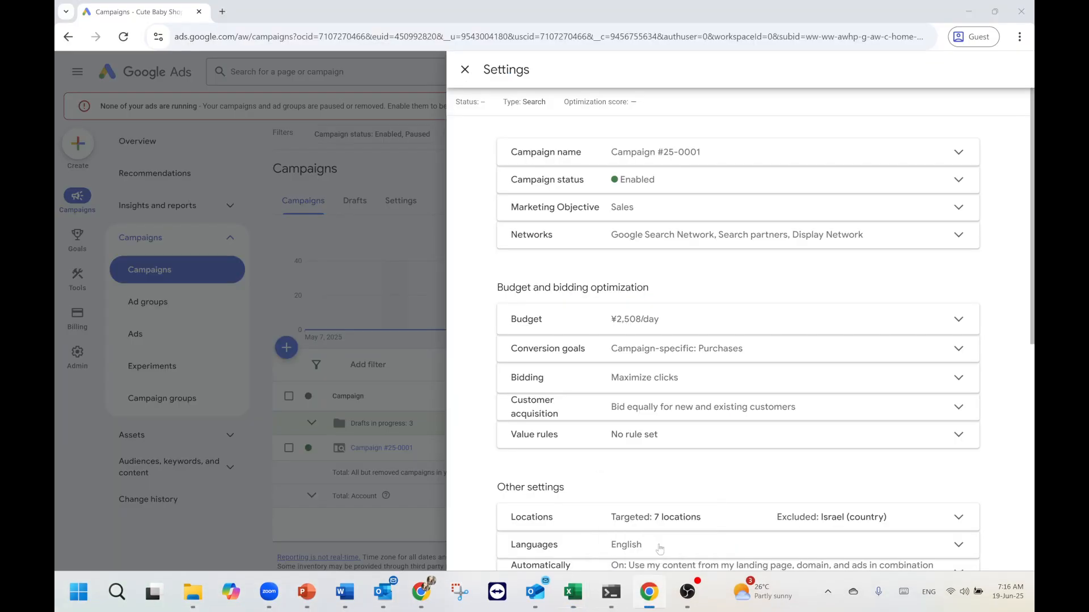